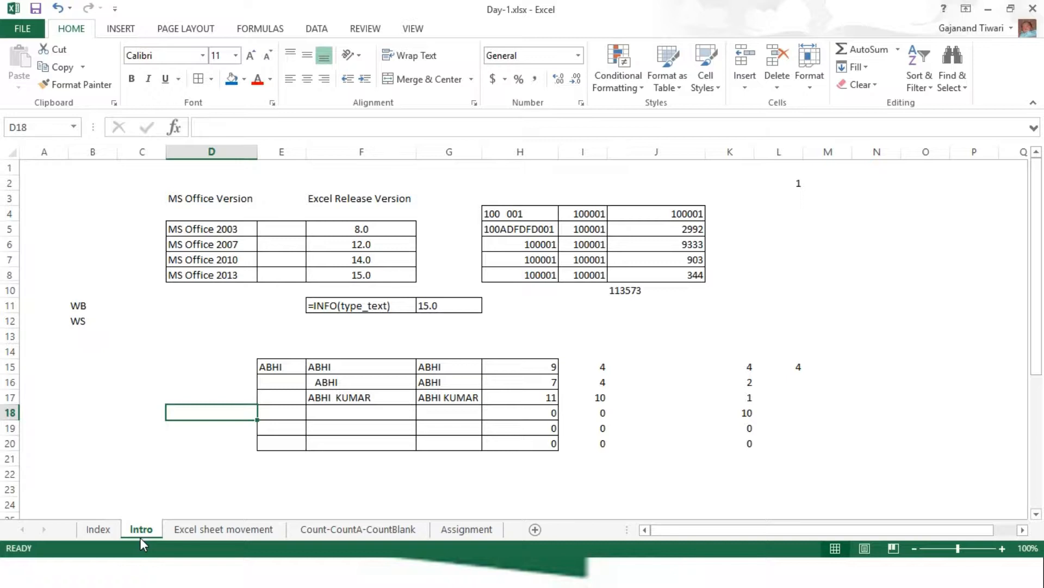
- Open the Index sheet and view the "What you'll Learn" slide in PowerPoint before returning to the Excel workbook
{"action": "left_click", "coordinate": [95, 529]}
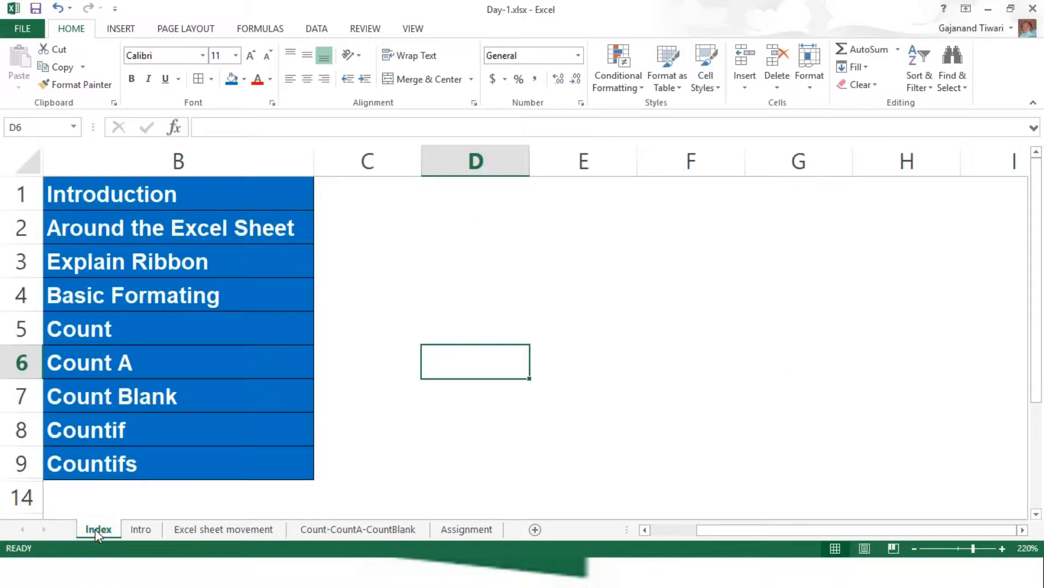
{"action": "key", "text": "alt+Tab"}
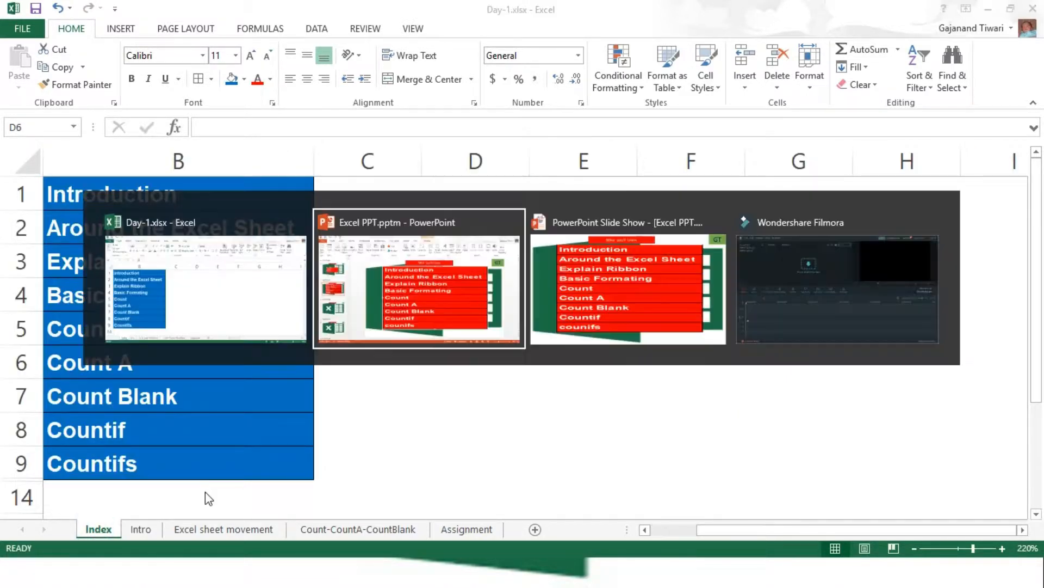
{"action": "key", "text": "alt+Tab"}
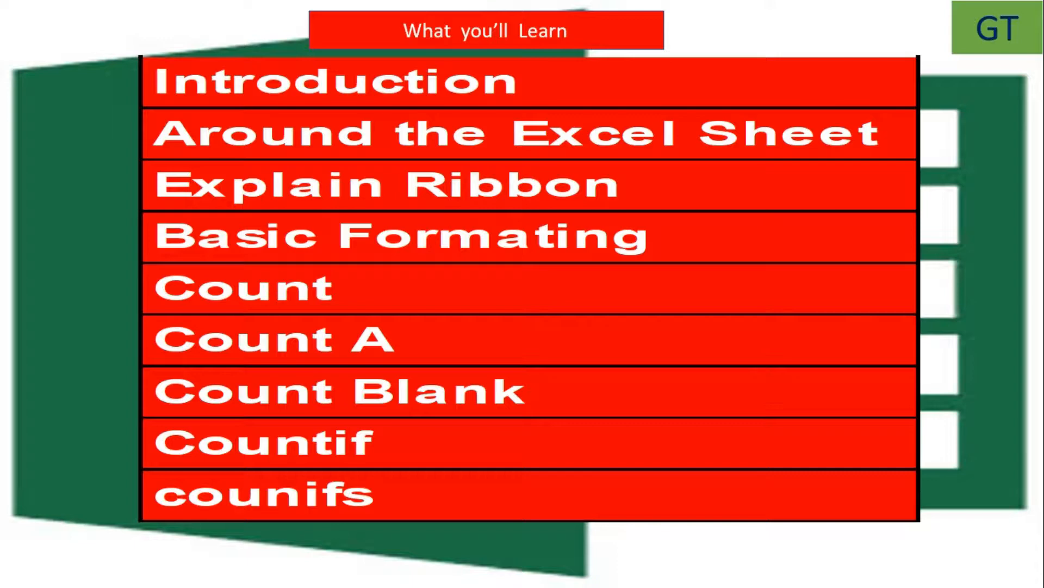
{"action": "key", "text": "alt+Tab"}
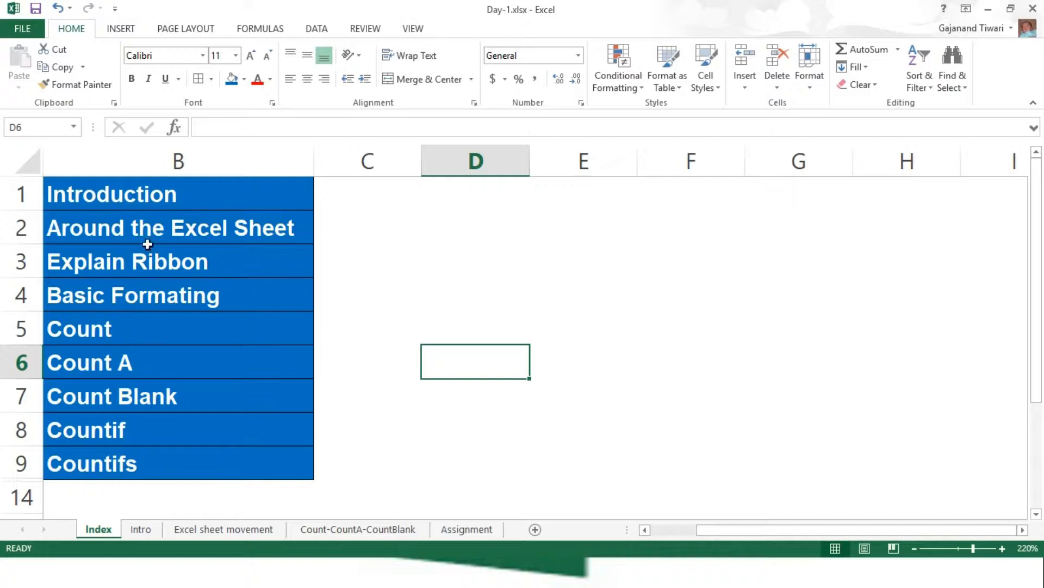
- Hide rows 1 to 4 of the Index sheet, from Introduction to Basic Formating
{"action": "left_click", "coordinate": [22, 195]}
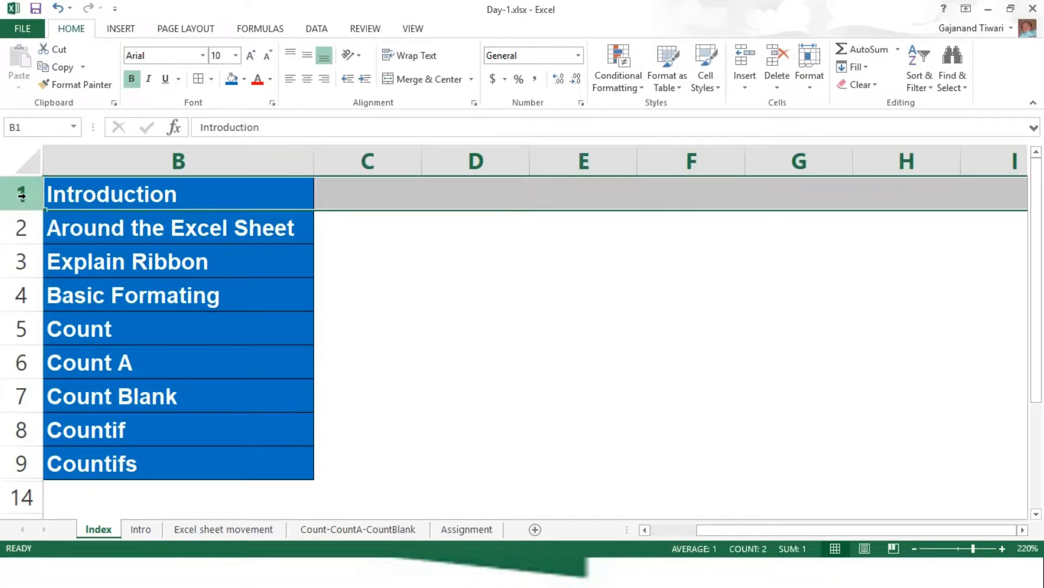
{"action": "key", "text": "shift+Down"}
{"action": "key", "text": "shift+Down"}
{"action": "key", "text": "shift+Down"}
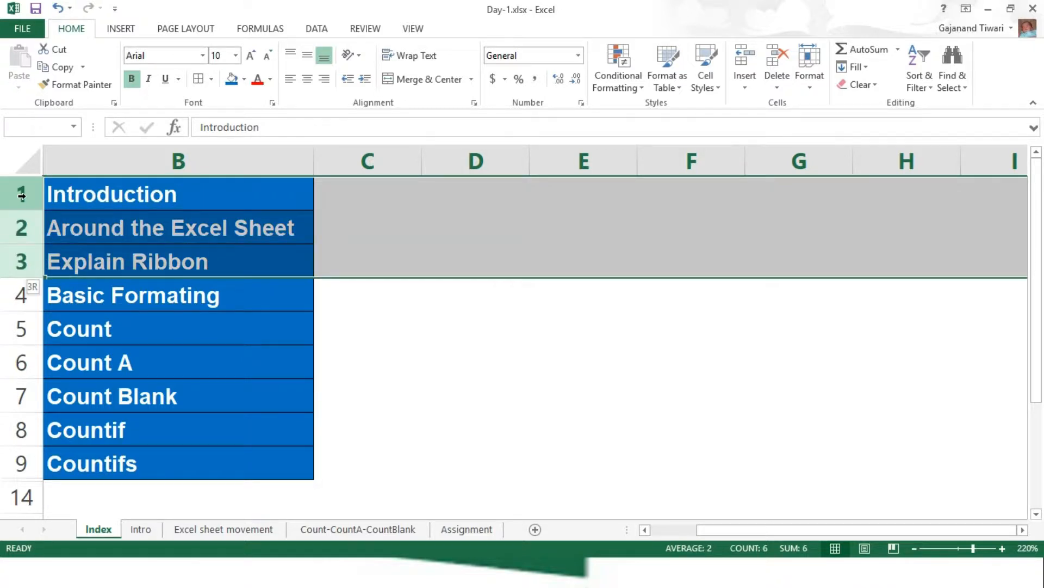
{"action": "right_click", "coordinate": [168, 221]}
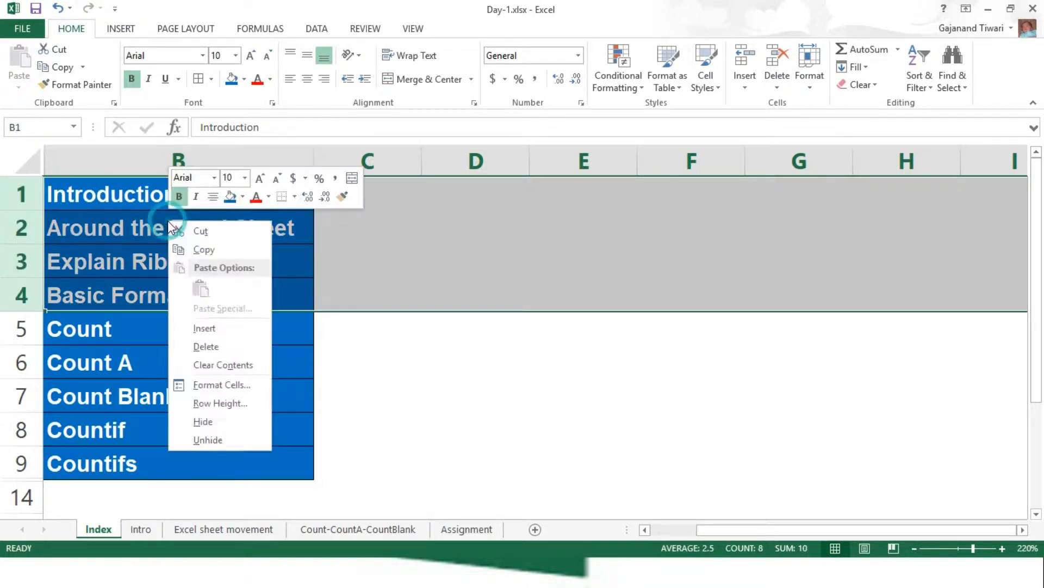
{"action": "left_click", "coordinate": [229, 420]}
{"action": "left_click", "coordinate": [222, 323]}
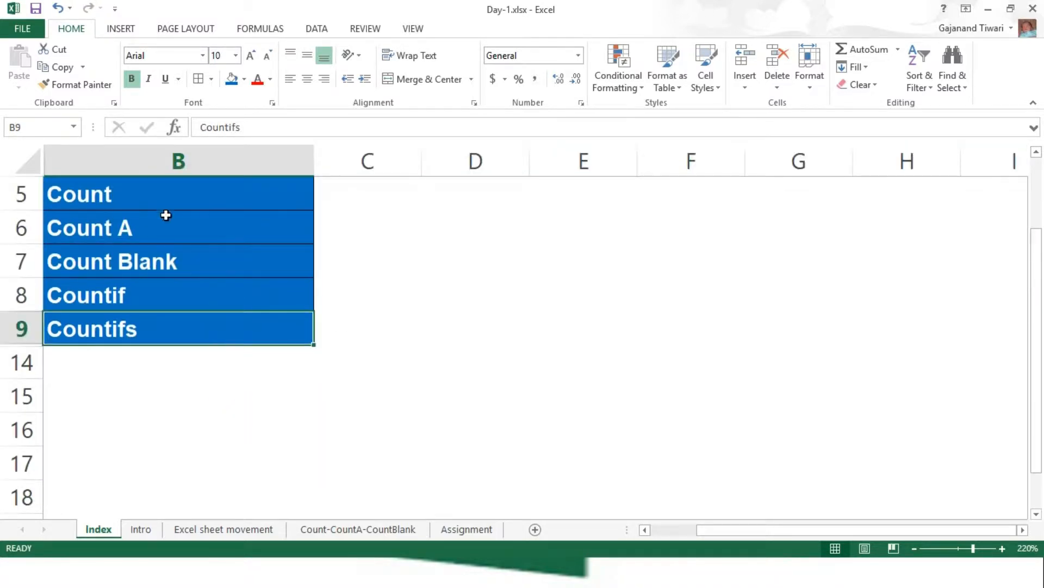
- Enter the COUNT function's syntax as plain text beside the Count topic in C5: `=COUNT(value1,value2,...)
{"action": "left_click", "coordinate": [152, 192]}
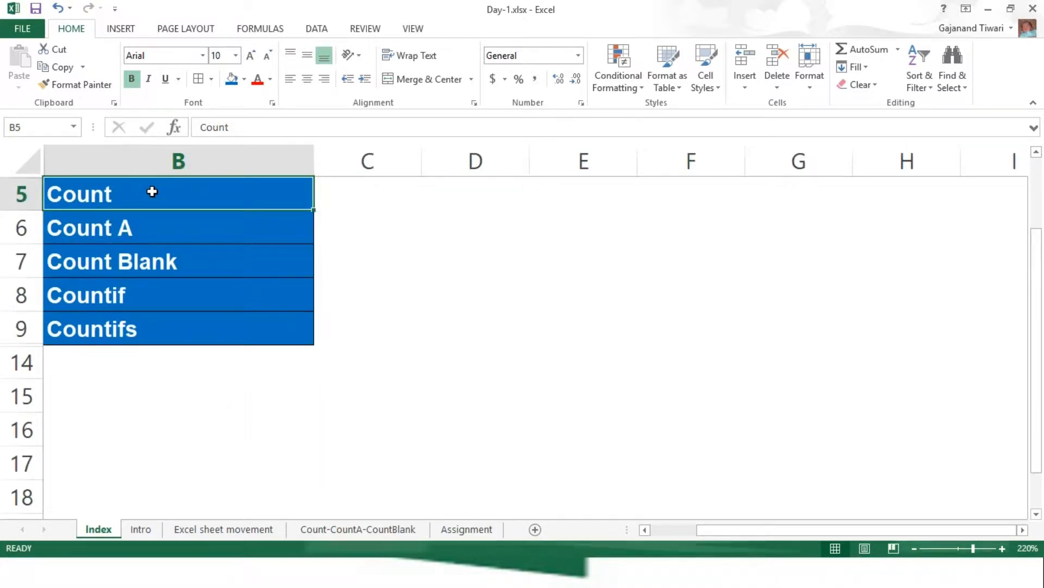
{"action": "left_click", "coordinate": [388, 194]}
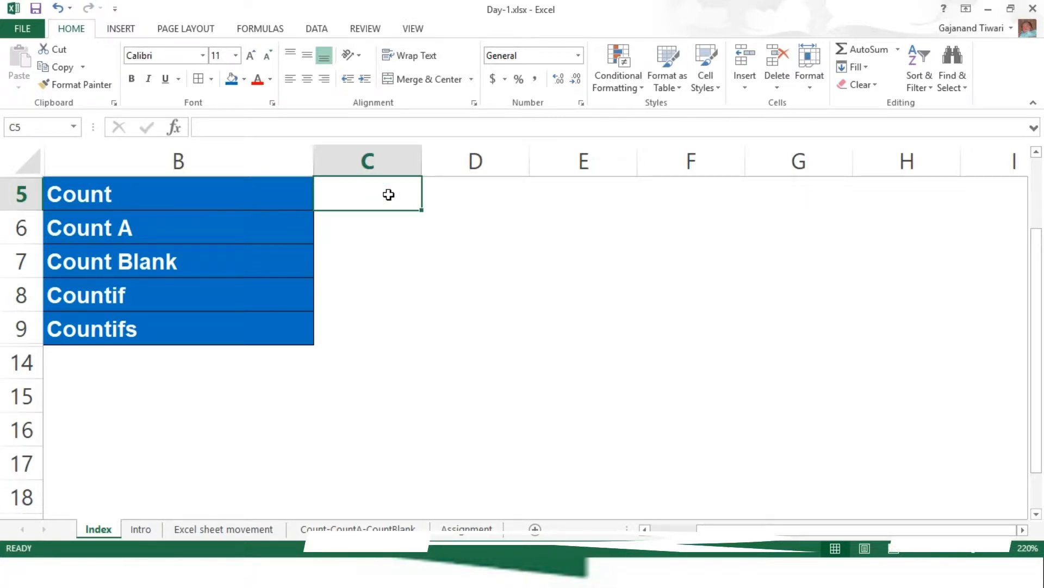
{"action": "type", "text": "=coun"}
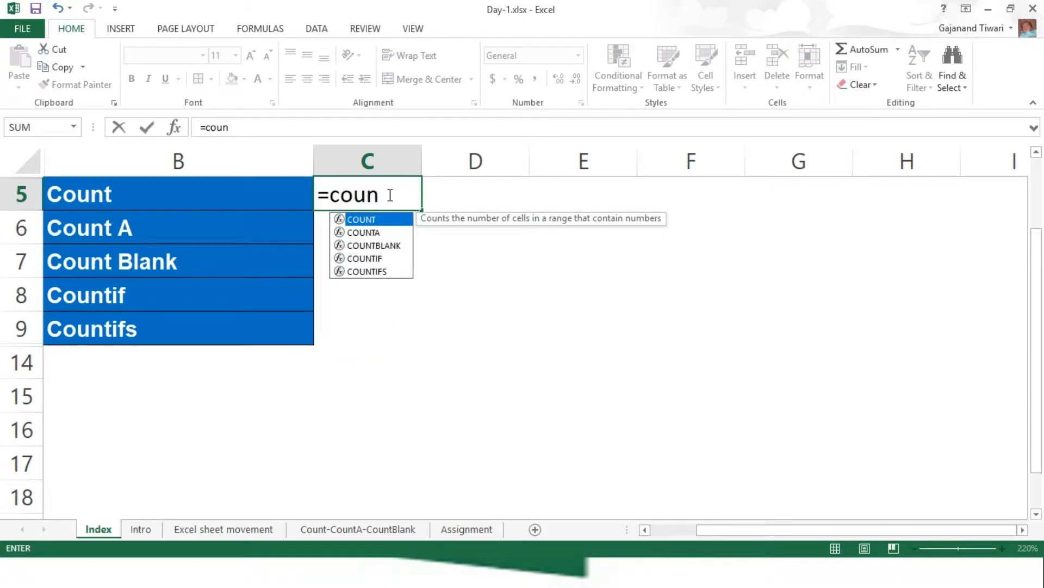
{"action": "key", "text": "Tab"}
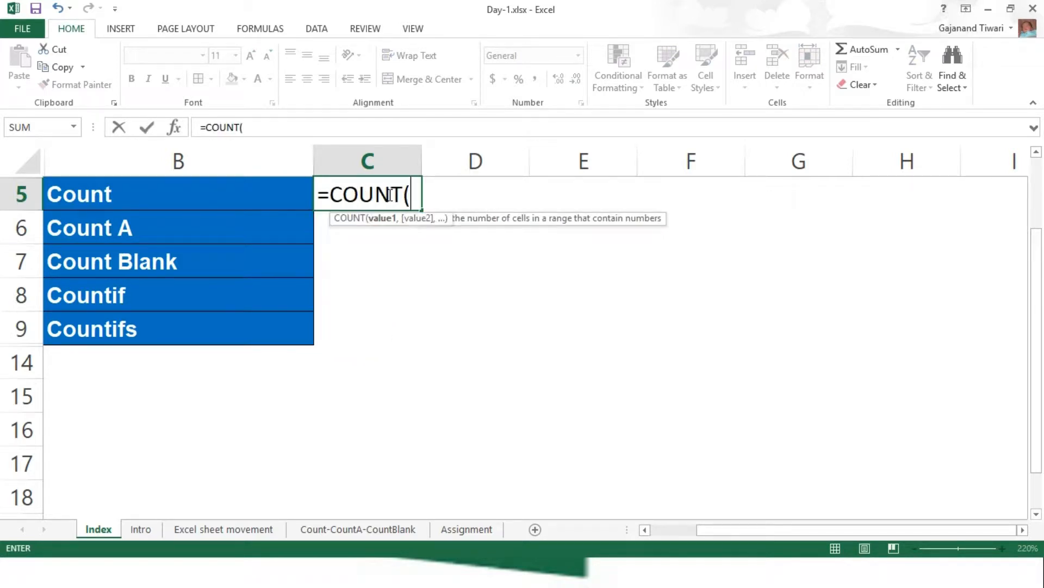
{"action": "key", "text": "ctrl+shift+a"}
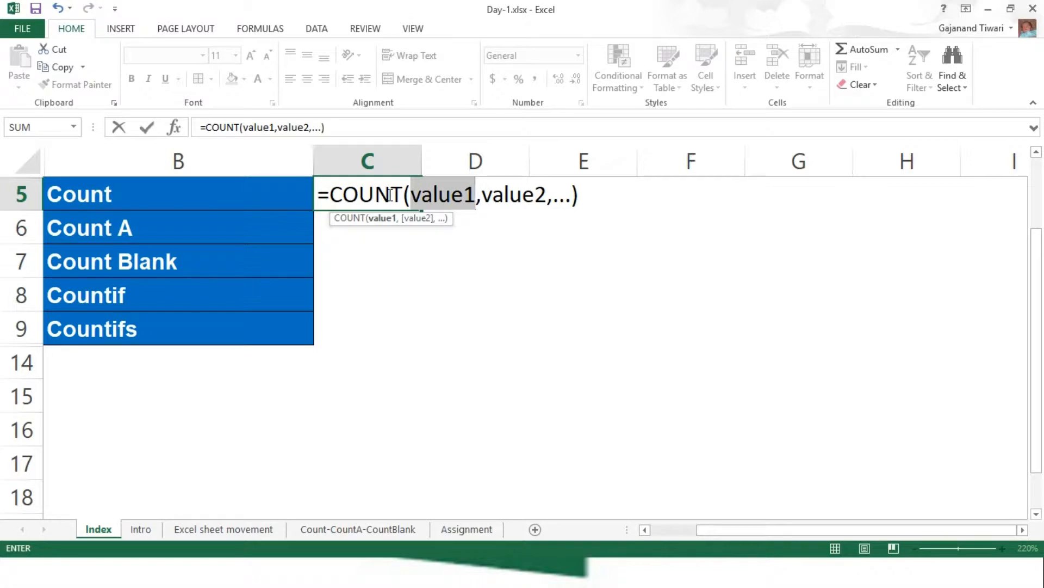
{"action": "left_click", "coordinate": [200, 127]}
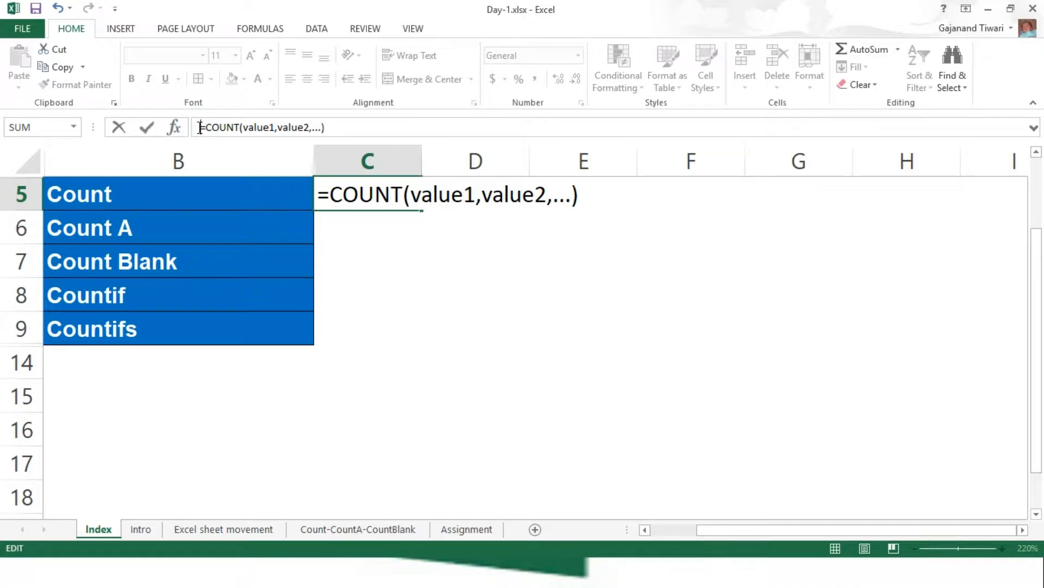
{"action": "type", "text": "`"}
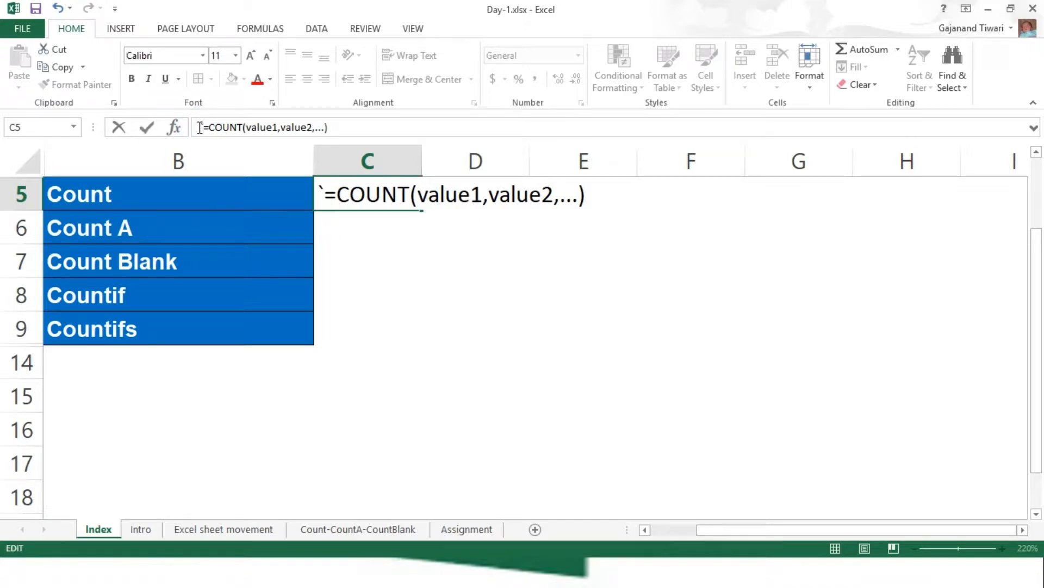
{"action": "left_click", "coordinate": [493, 294]}
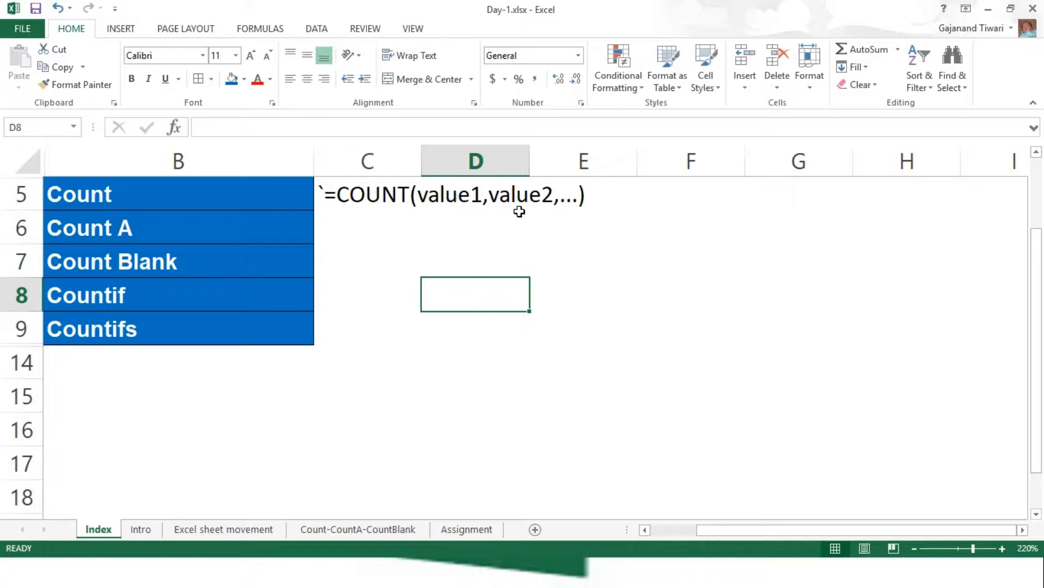
{"action": "left_click", "coordinate": [578, 201]}
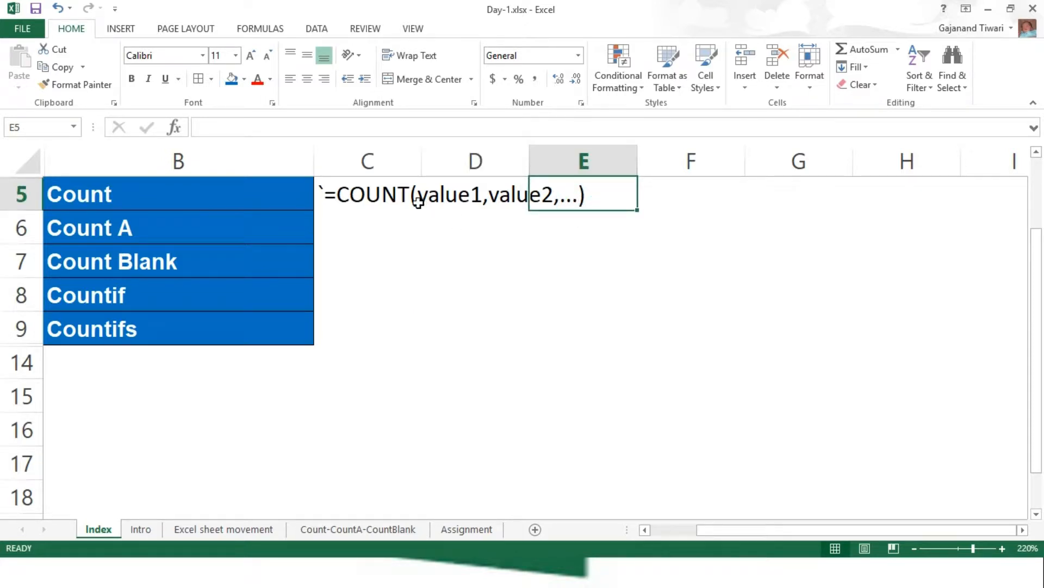
{"action": "left_click", "coordinate": [452, 226]}
{"action": "left_click", "coordinate": [445, 197]}
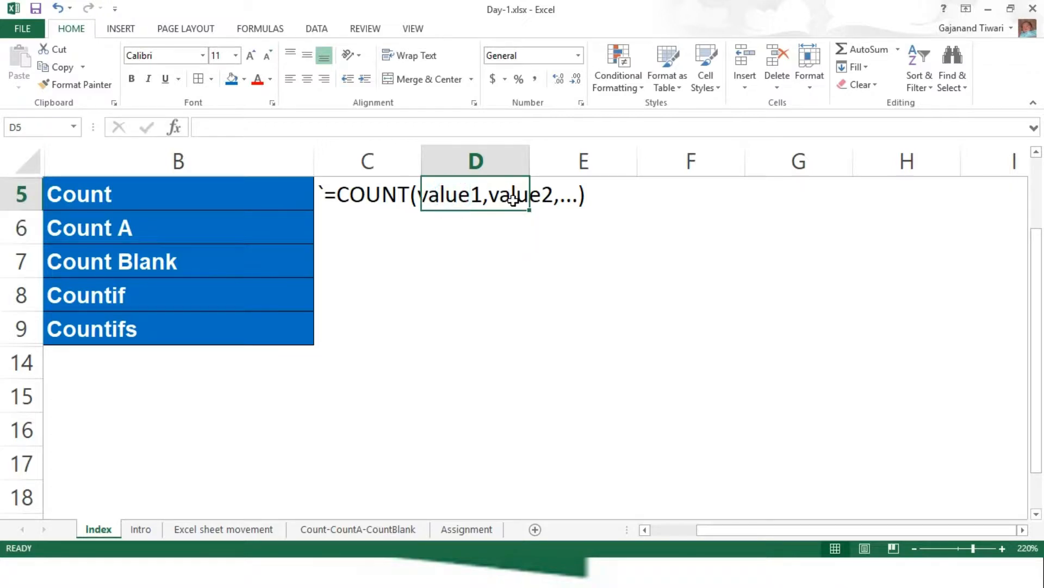
{"action": "left_click", "coordinate": [521, 197]}
- Enter the number 1 in each of the cells E7, F7 and G7
{"action": "left_click", "coordinate": [599, 250]}
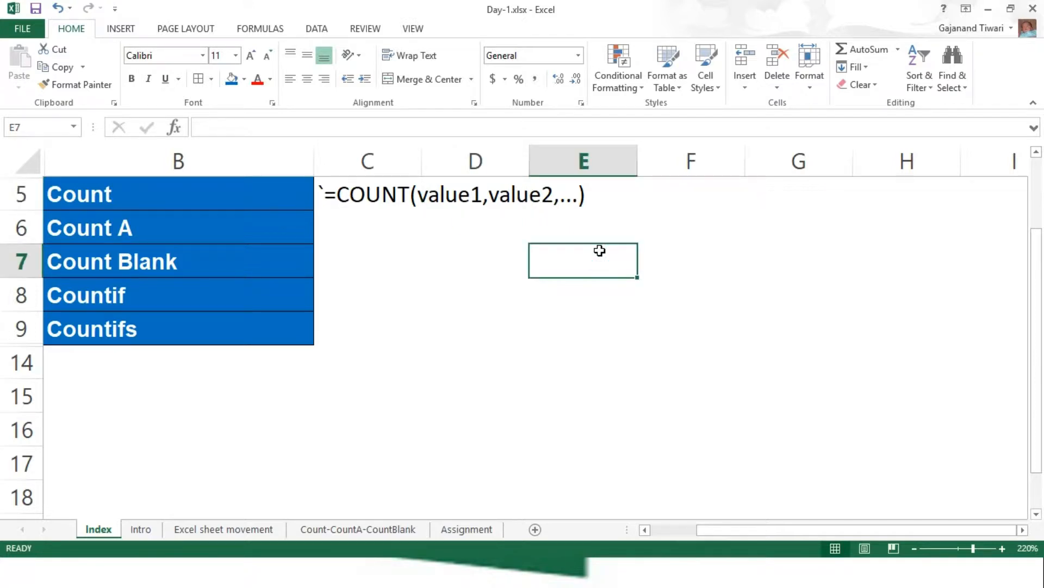
{"action": "type", "text": "1"}
{"action": "key", "text": "Tab"}
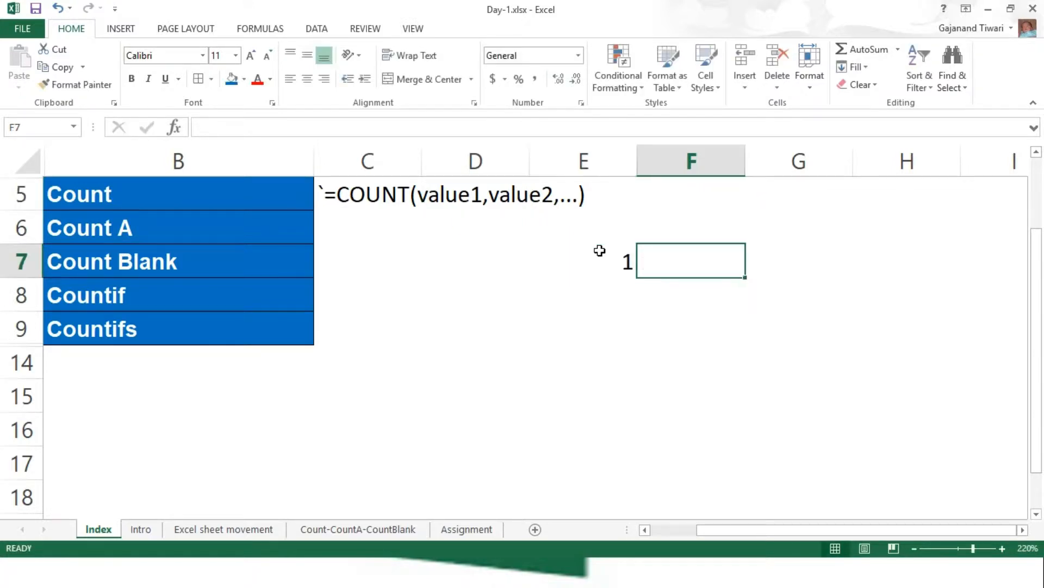
{"action": "type", "text": "1"}
{"action": "key", "text": "Tab"}
{"action": "type", "text": "1"}
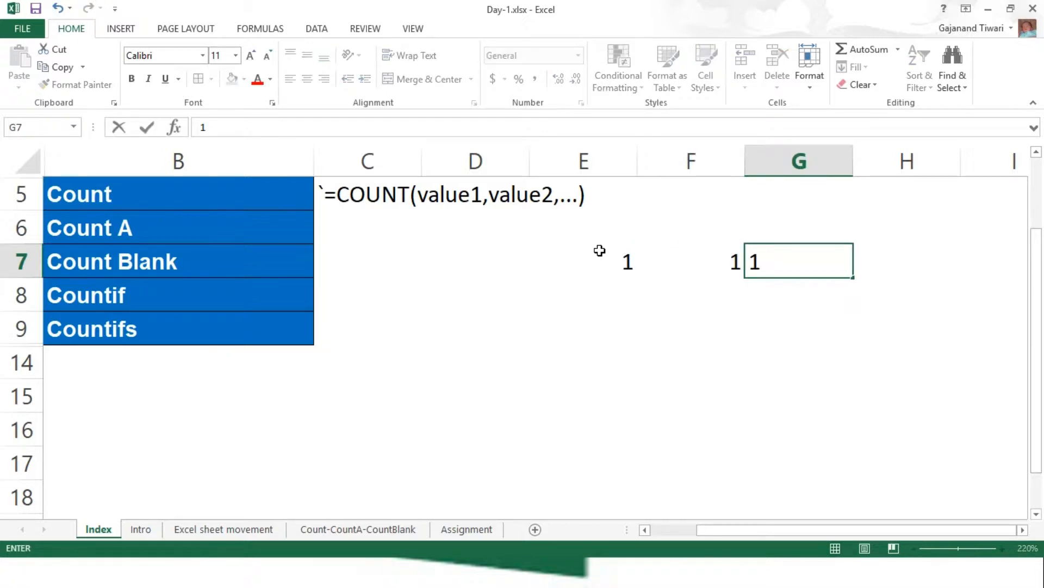
{"action": "key", "text": "Return"}
- Insert the current date, 4/2/2018, in cell E8 and select the sample values in E7:G8
{"action": "key", "text": "Left"}
{"action": "key", "text": "Left"}
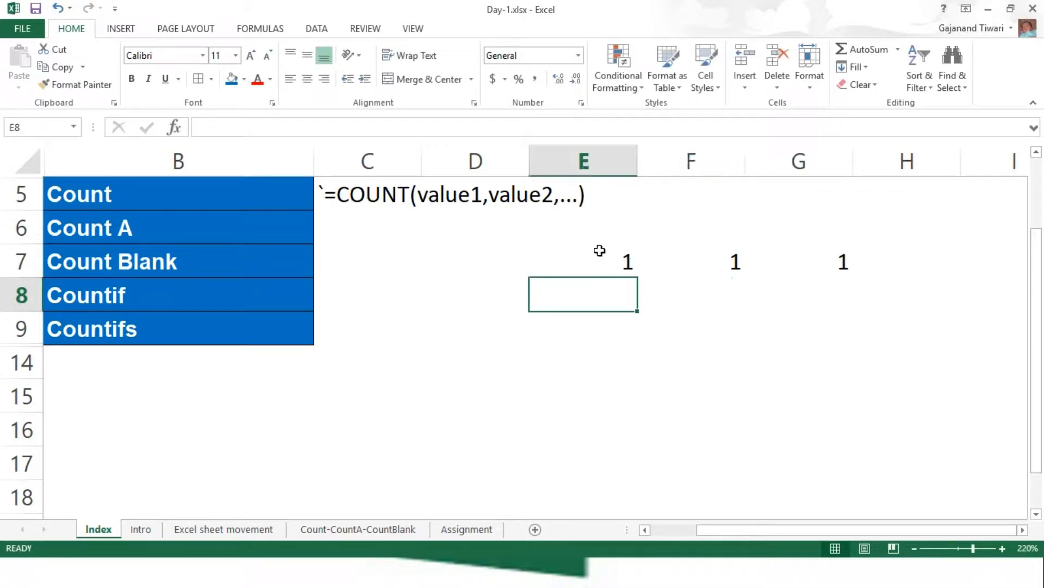
{"action": "key", "text": "ctrl+semicolon"}
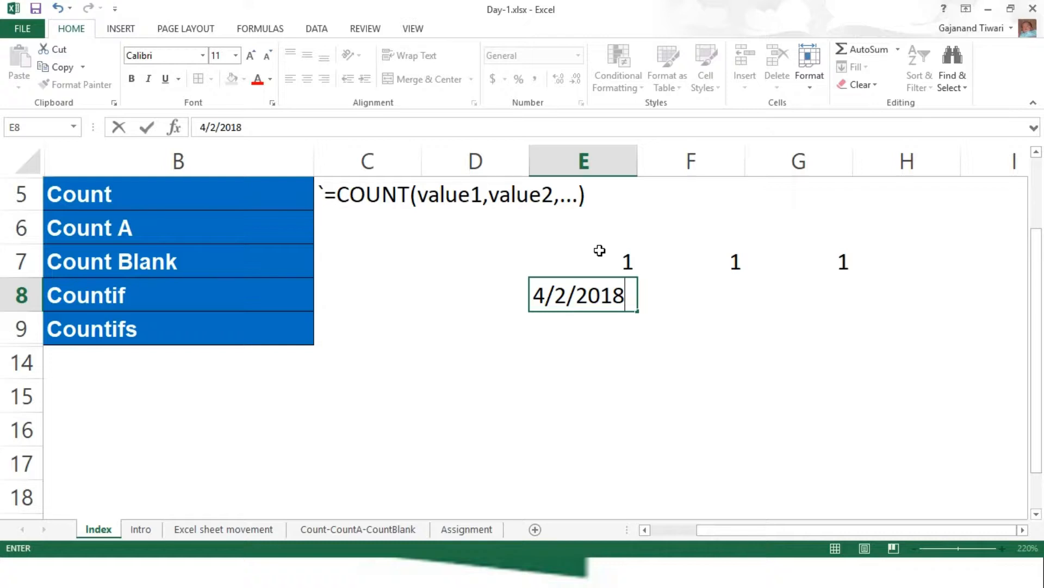
{"action": "key", "text": "Tab"}
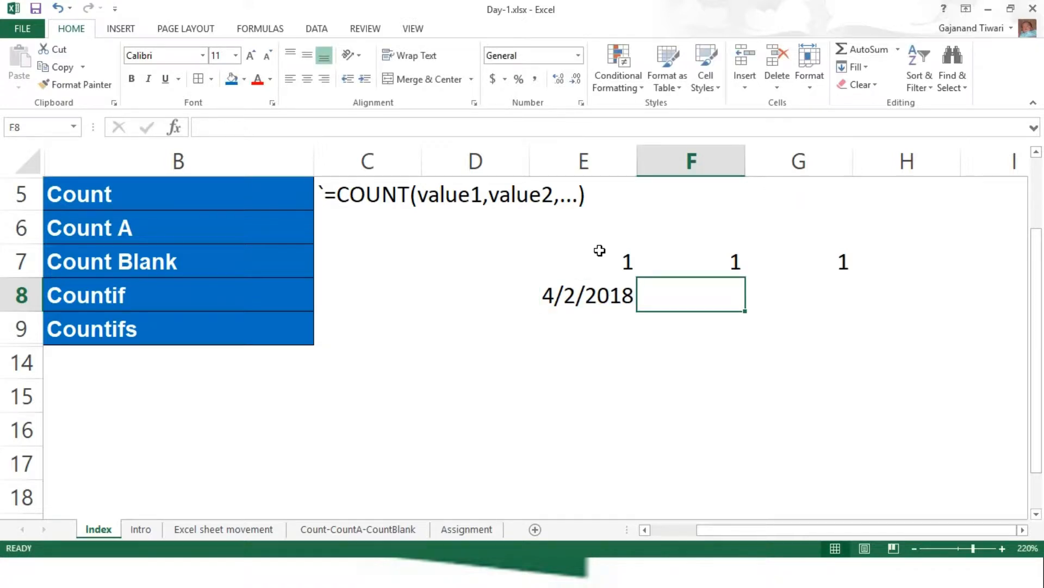
{"action": "key", "text": "Left"}
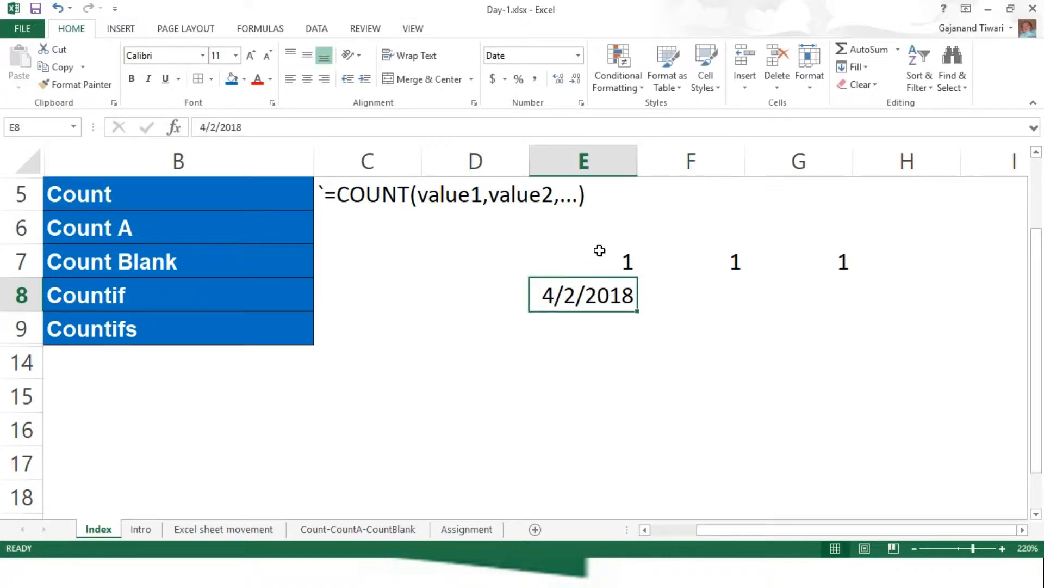
{"action": "key", "text": "shift+Up"}
{"action": "key", "text": "shift+Right"}
{"action": "key", "text": "shift+Right"}
- Enter the letter A as a sample text value in cell E14
{"action": "key", "text": "Down"}
{"action": "key", "text": "Down"}
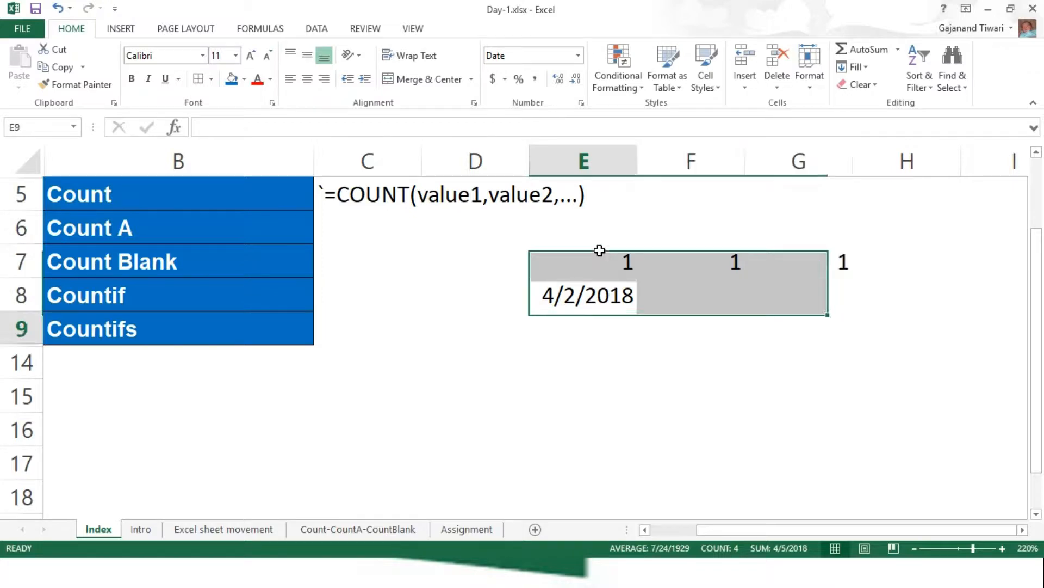
{"action": "type", "text": "A"}
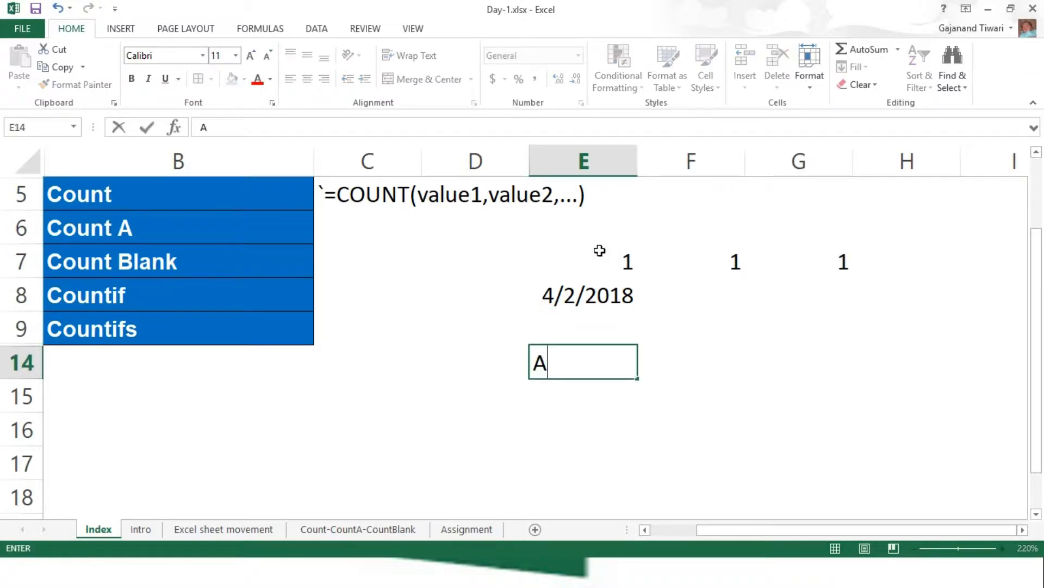
{"action": "key", "text": "Return"}
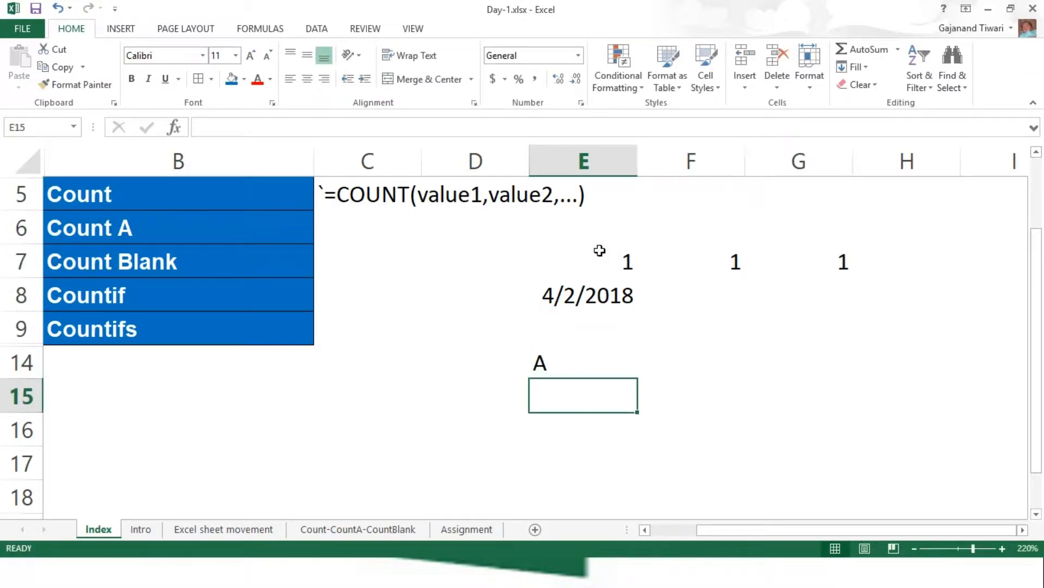
- Enter the word Test in cell F14, beside the letter A
{"action": "key", "text": "Right"}
{"action": "key", "text": "Up"}
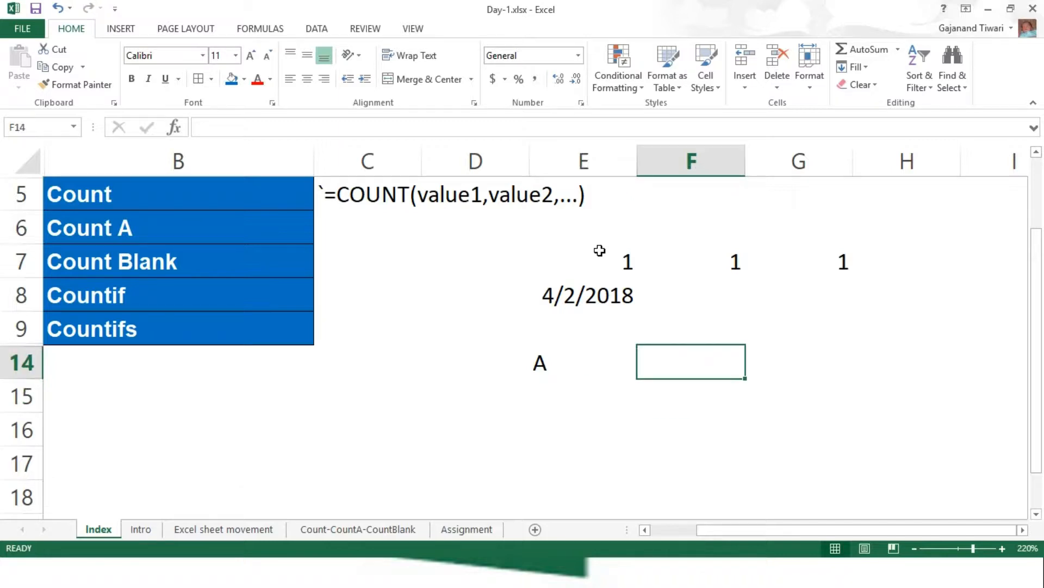
{"action": "type", "text": "Test"}
{"action": "key", "text": "Return"}
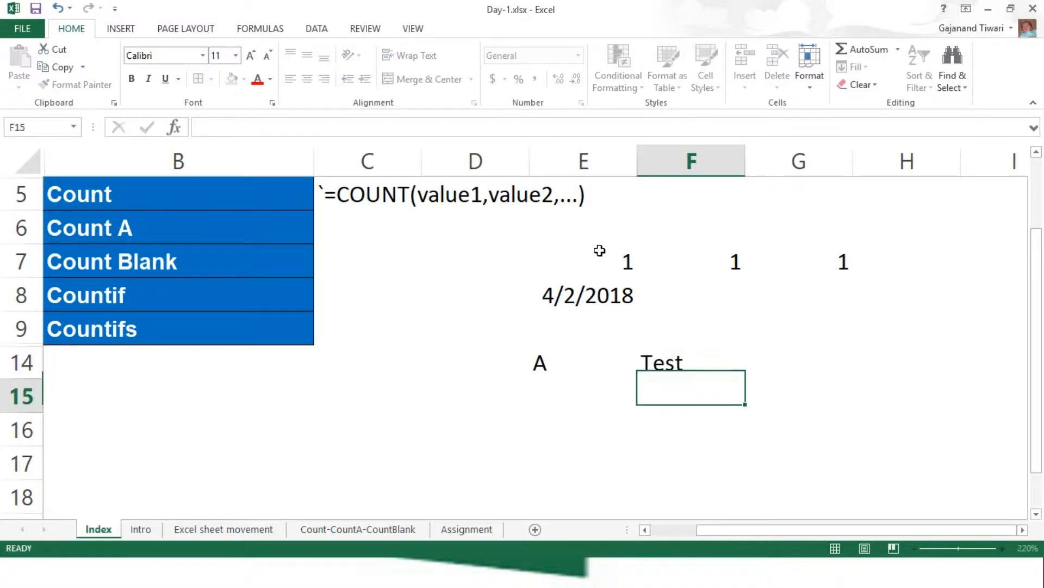
- Replace the content of cell F14 with the word Text
{"action": "key", "text": "Up"}
{"action": "type", "text": "Tw"}
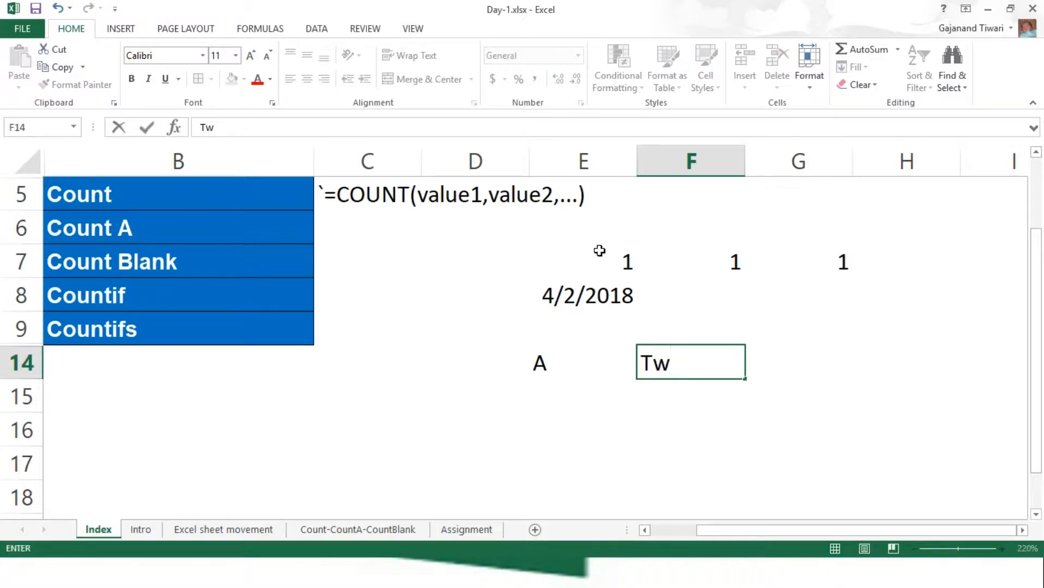
{"action": "key", "text": "BackSpace"}
{"action": "type", "text": "ext"}
{"action": "key", "text": "ctrl+Return"}
{"action": "key", "text": "Down"}
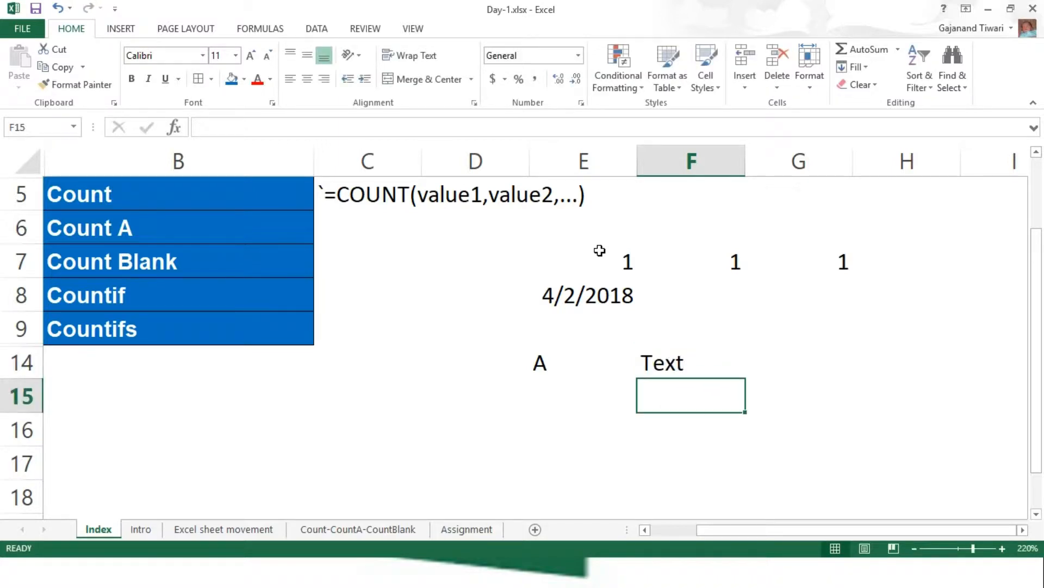
{"action": "key", "text": "Up"}
{"action": "key", "text": "Left"}
{"action": "key", "text": "Left"}
{"action": "key", "text": "Right"}
{"action": "key", "text": "Right"}
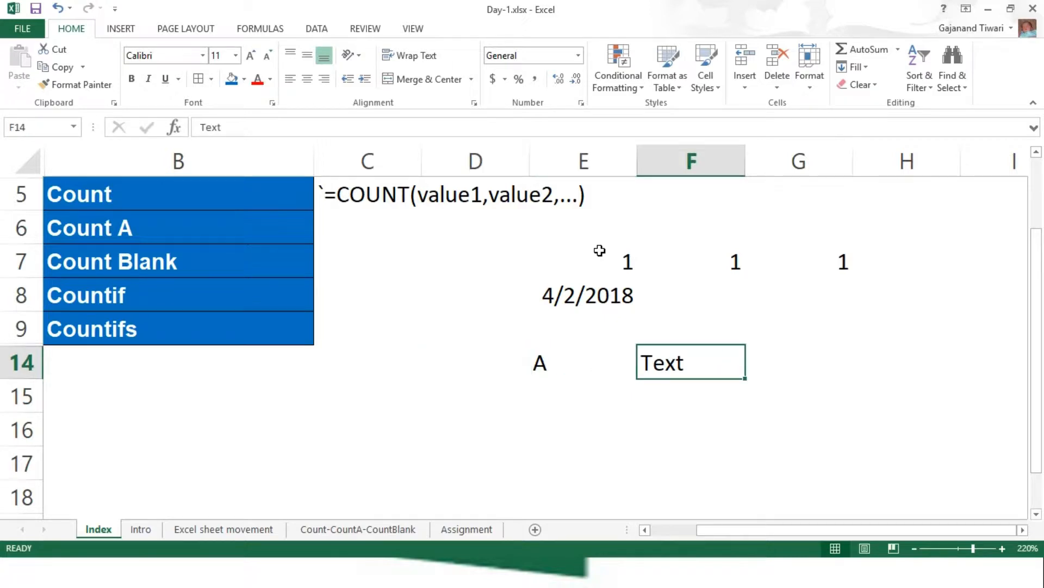
{"action": "key", "text": "Up"}
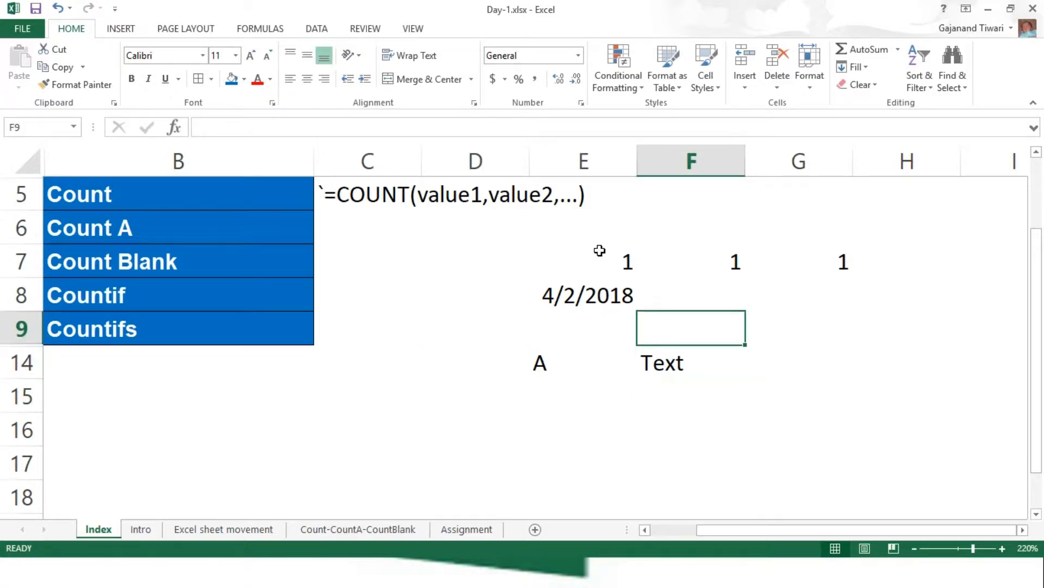
{"action": "key", "text": "Left"}
{"action": "key", "text": "Up"}
{"action": "key", "text": "Up"}
{"action": "key", "text": "Up"}
{"action": "key", "text": "Right"}
{"action": "key", "text": "Right"}
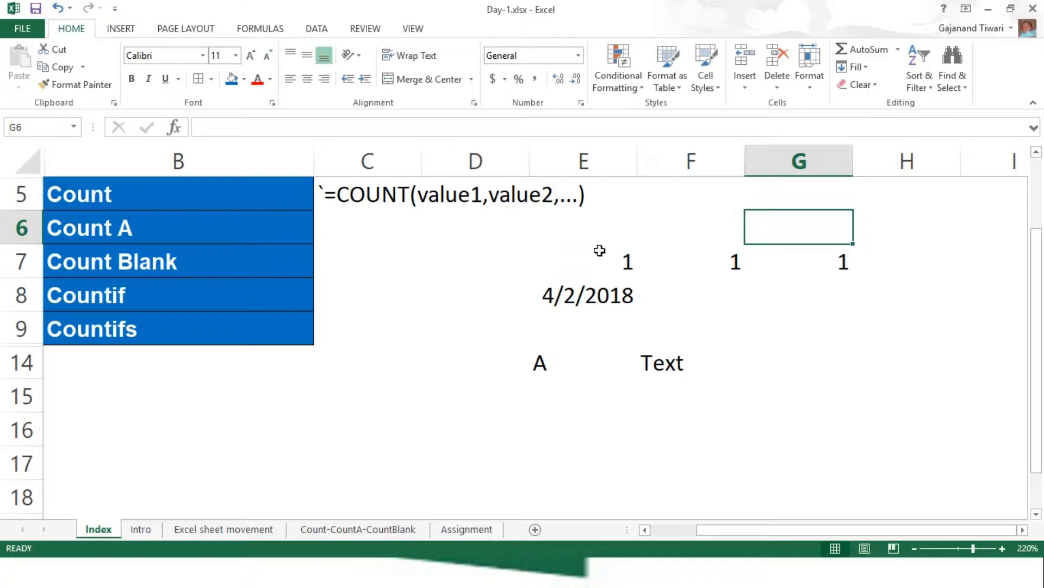
- Select the sample numbers and date in E7:H8 to examine the values that COUNT takes into account
{"action": "key", "text": "Down"}
{"action": "key", "text": "Left"}
{"action": "key", "text": "Left"}
{"action": "key", "text": "Left"}
{"action": "key", "text": "Right"}
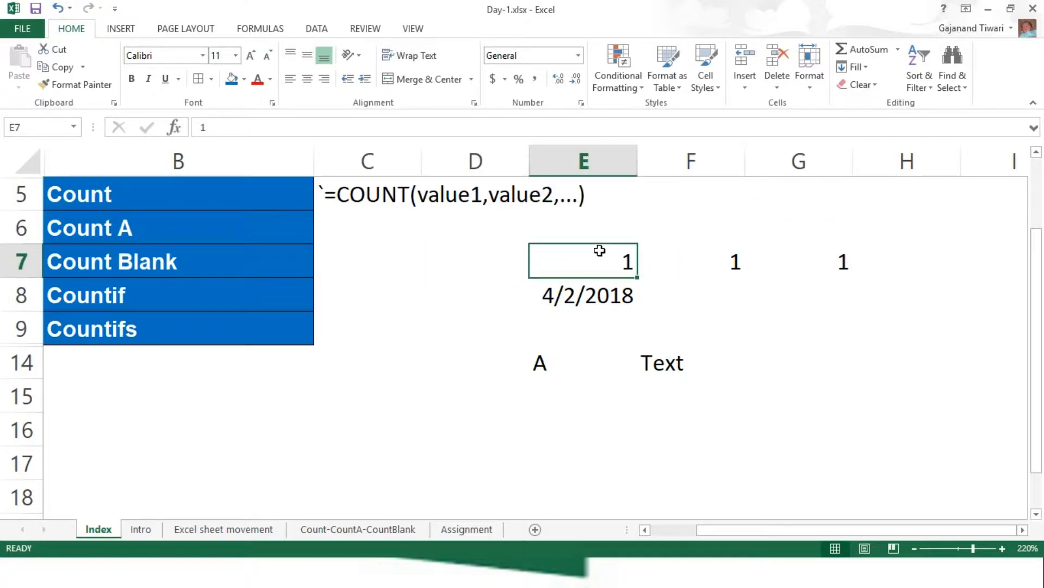
{"action": "key", "text": "shift+Right"}
{"action": "key", "text": "shift+Right"}
{"action": "key", "text": "shift+Right"}
{"action": "key", "text": "shift+Down"}
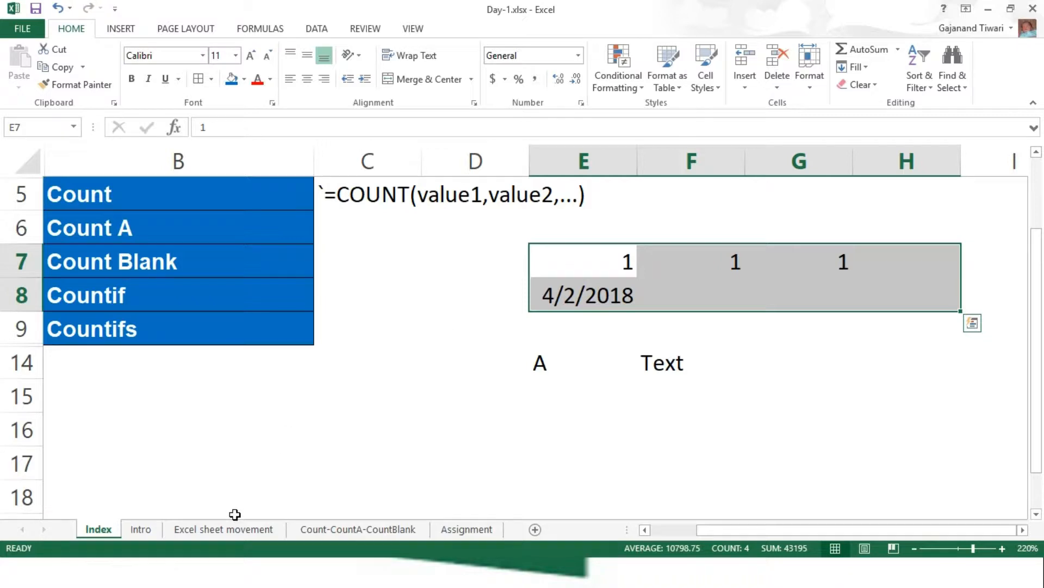
- Open the Count-CountA-CountBlank sheet and enlarge it to 170% with the data table and result columns in view
{"action": "left_click", "coordinate": [217, 533]}
{"action": "left_click", "coordinate": [348, 529]}
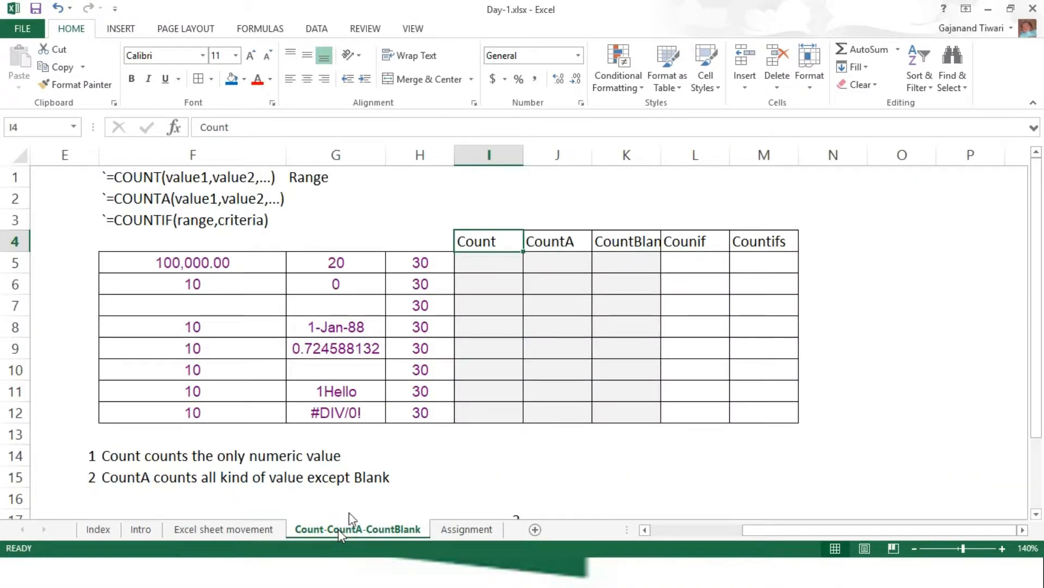
{"action": "left_click", "coordinate": [334, 366]}
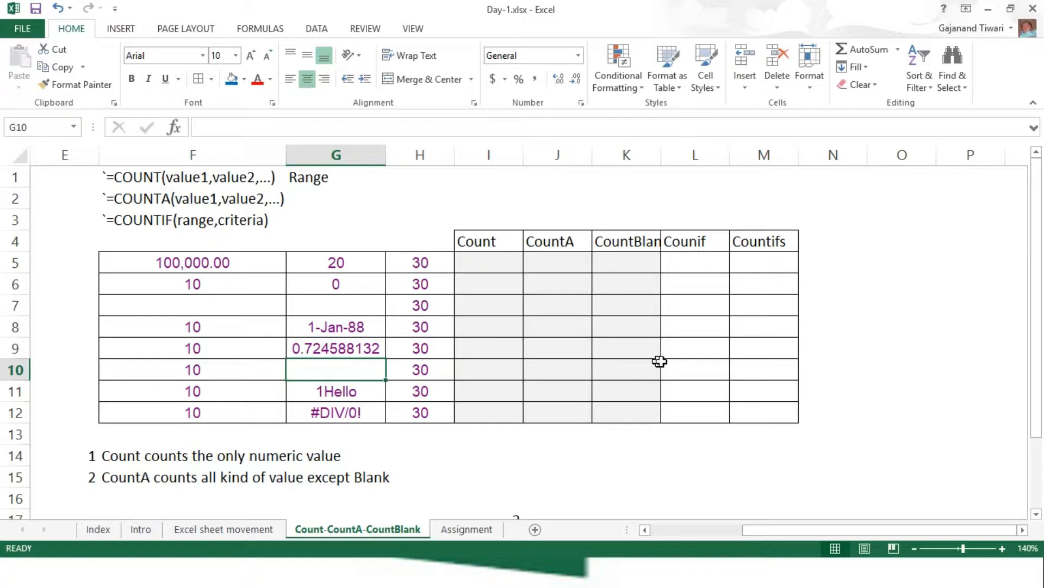
{"action": "left_click", "coordinate": [1003, 548]}
{"action": "left_click", "coordinate": [1003, 549]}
{"action": "left_click", "coordinate": [1003, 549]}
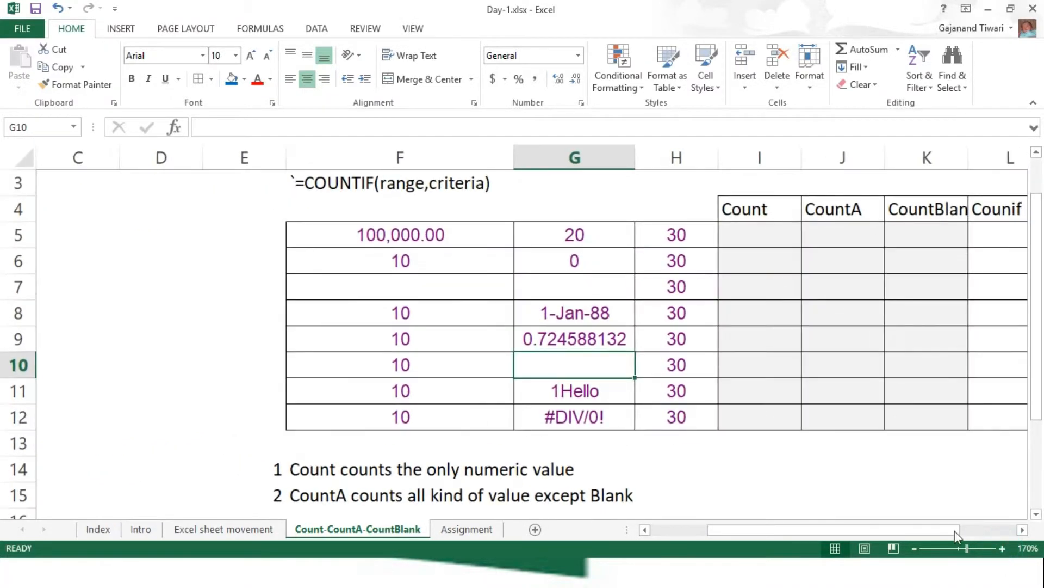
{"action": "left_click", "coordinate": [1023, 529]}
{"action": "left_click", "coordinate": [1023, 529]}
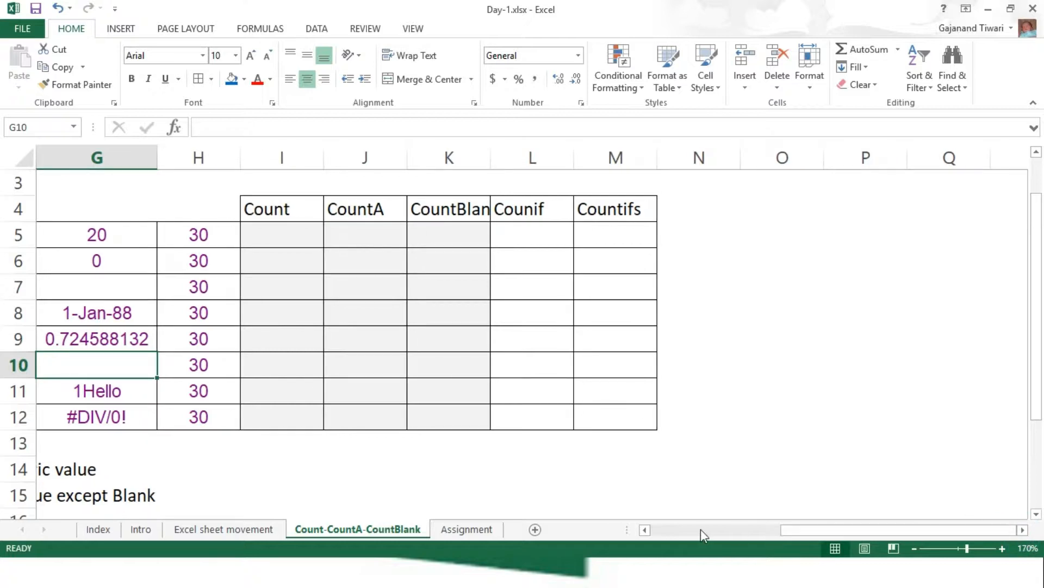
{"action": "left_click", "coordinate": [645, 530]}
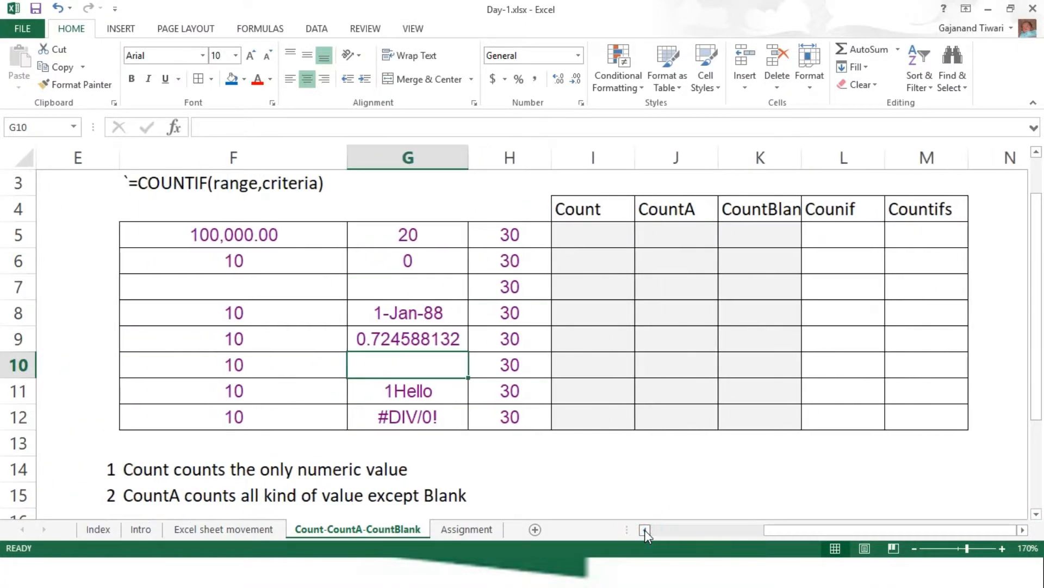
- Examine the COUNT, COUNTA and COUNTIF syntax notes in F1:F3 above the data table
{"action": "left_click", "coordinate": [406, 377]}
{"action": "key", "text": "Up"}
{"action": "key", "text": "Up"}
{"action": "key", "text": "Up"}
{"action": "key", "text": "Up"}
{"action": "key", "text": "Up"}
{"action": "key", "text": "Up"}
{"action": "key", "text": "Up"}
{"action": "key", "text": "Up"}
{"action": "key", "text": "Up"}
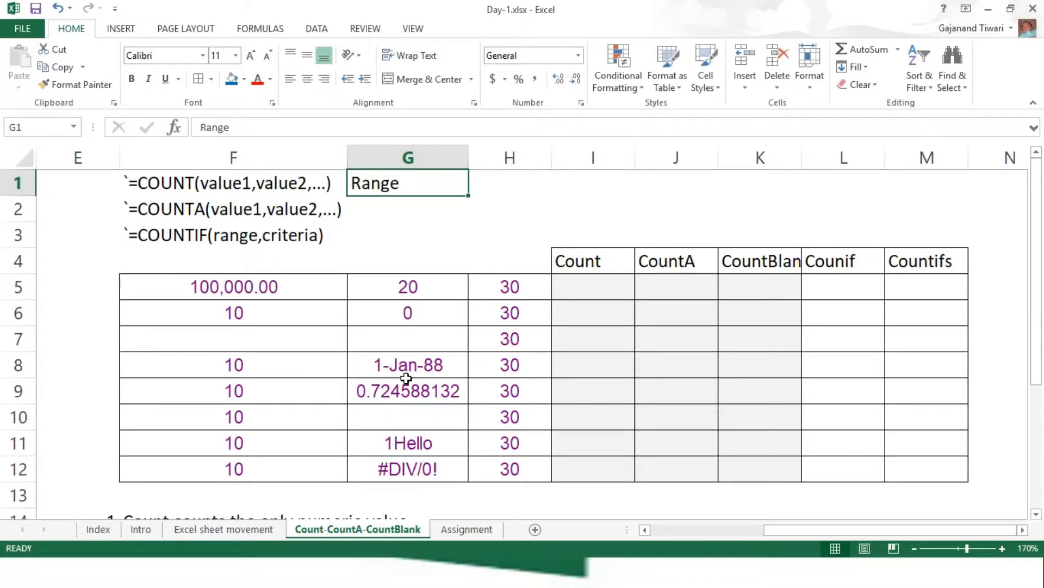
{"action": "key", "text": "Left"}
{"action": "key", "text": "Left"}
{"action": "key", "text": "Down"}
{"action": "key", "text": "Right"}
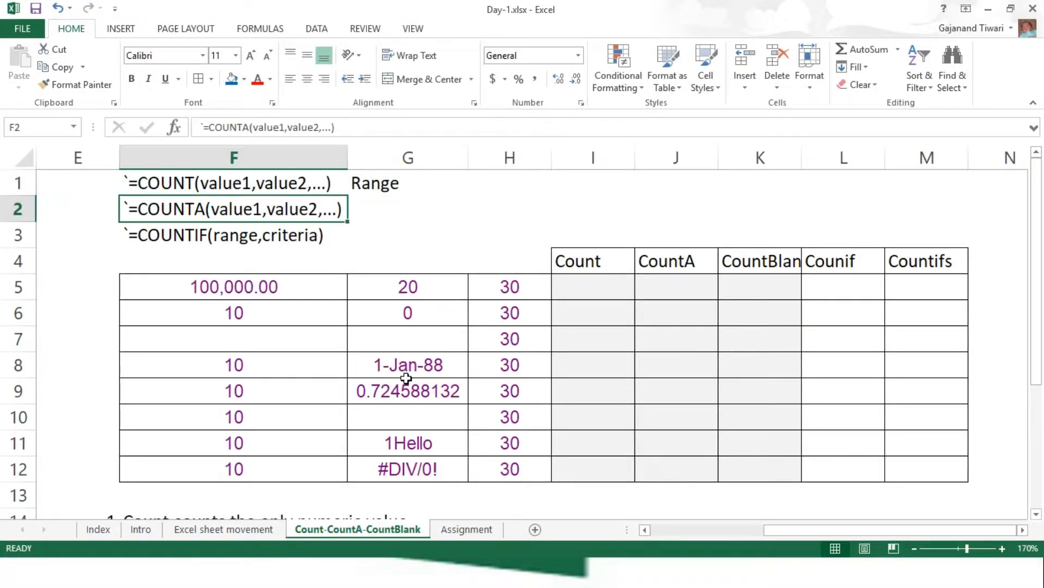
{"action": "key", "text": "Down"}
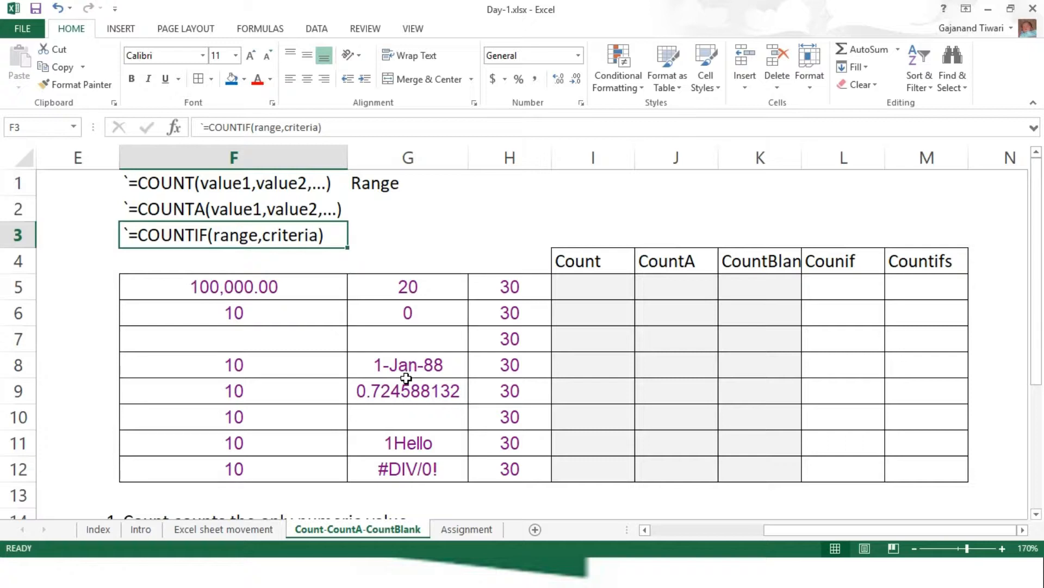
{"action": "key", "text": "Up"}
{"action": "key", "text": "Down"}
{"action": "key", "text": "Down"}
{"action": "key", "text": "Down"}
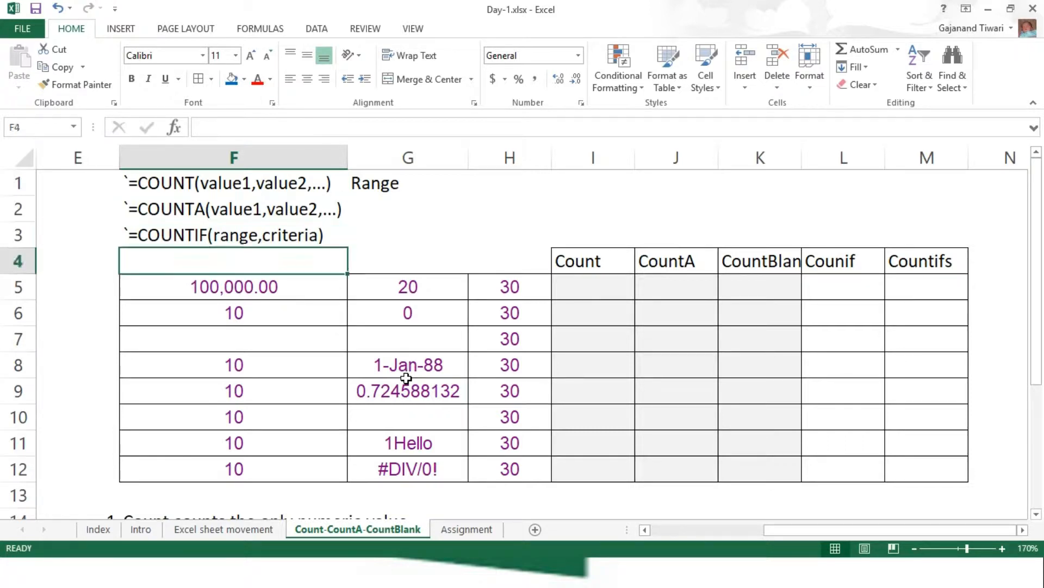
- Enter =COUNT(F5:H12) in cell I5 under the Count heading
{"action": "key", "text": "Right"}
{"action": "key", "text": "Right"}
{"action": "key", "text": "Right"}
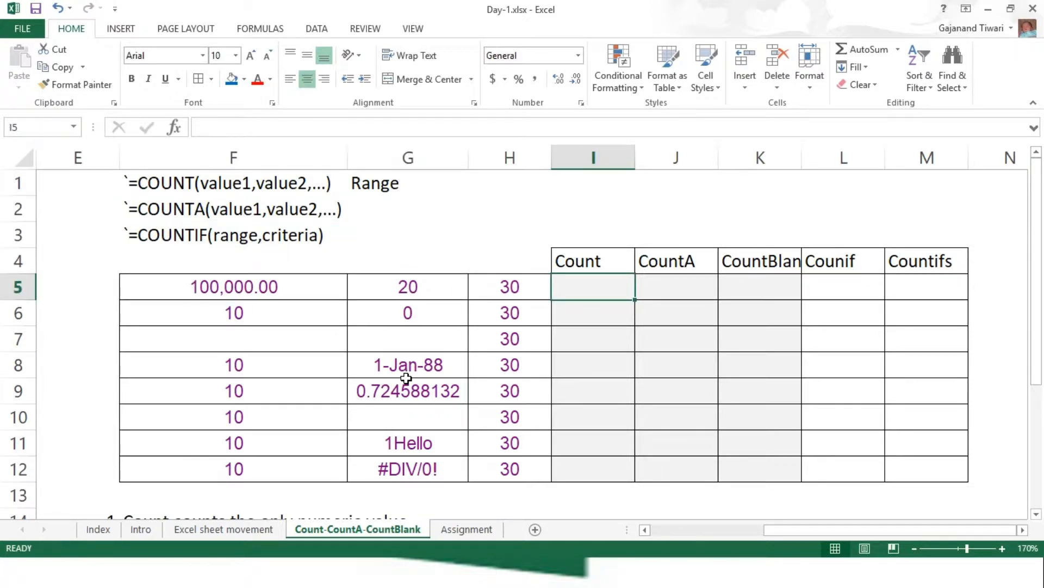
{"action": "type", "text": "=co"}
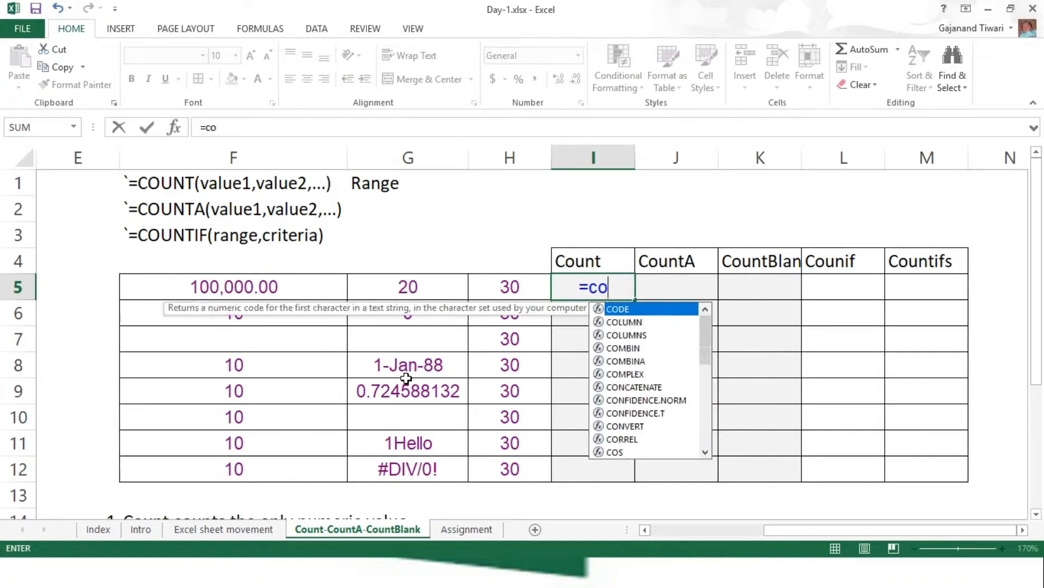
{"action": "type", "text": "un"}
{"action": "key", "text": "Tab"}
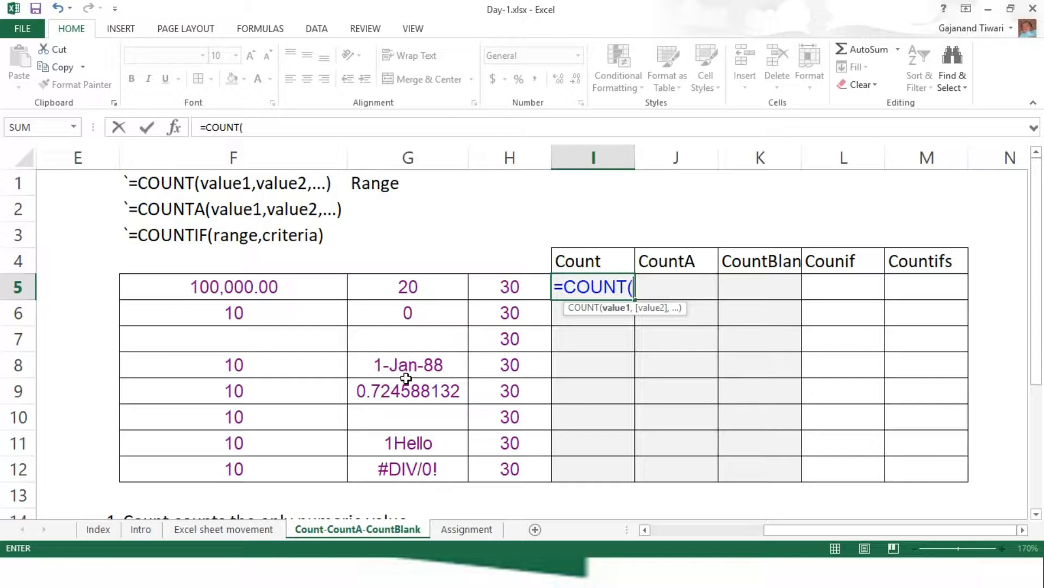
{"action": "key", "text": "Left"}
{"action": "key", "text": "Left"}
{"action": "key", "text": "Left"}
{"action": "key", "text": "Left"}
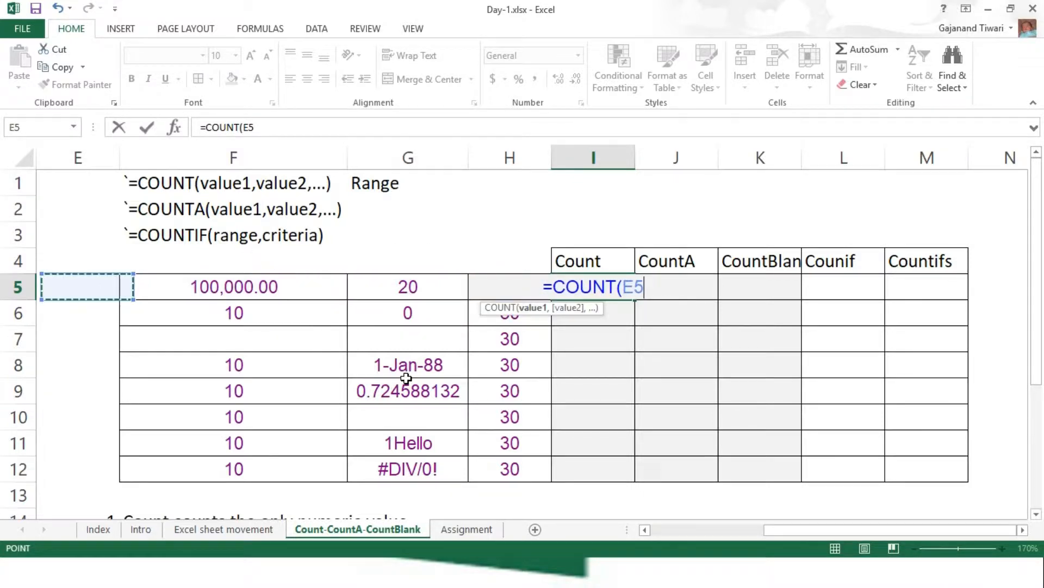
{"action": "key", "text": "Right"}
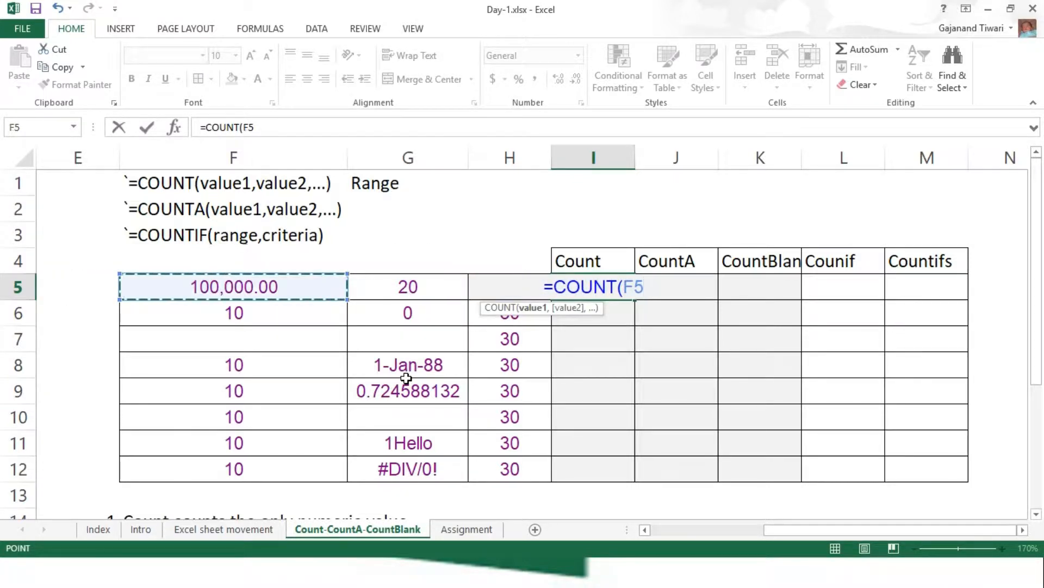
{"action": "key", "text": "shift+Right"}
{"action": "key", "text": "shift+Right"}
{"action": "key", "text": "shift+Down"}
{"action": "key", "text": "shift+Down"}
{"action": "key", "text": "shift+Down"}
{"action": "key", "text": "shift+Down"}
{"action": "key", "text": "shift+Down"}
{"action": "key", "text": "shift+Down"}
{"action": "key", "text": "shift+Down"}
{"action": "key", "text": "shift+Down"}
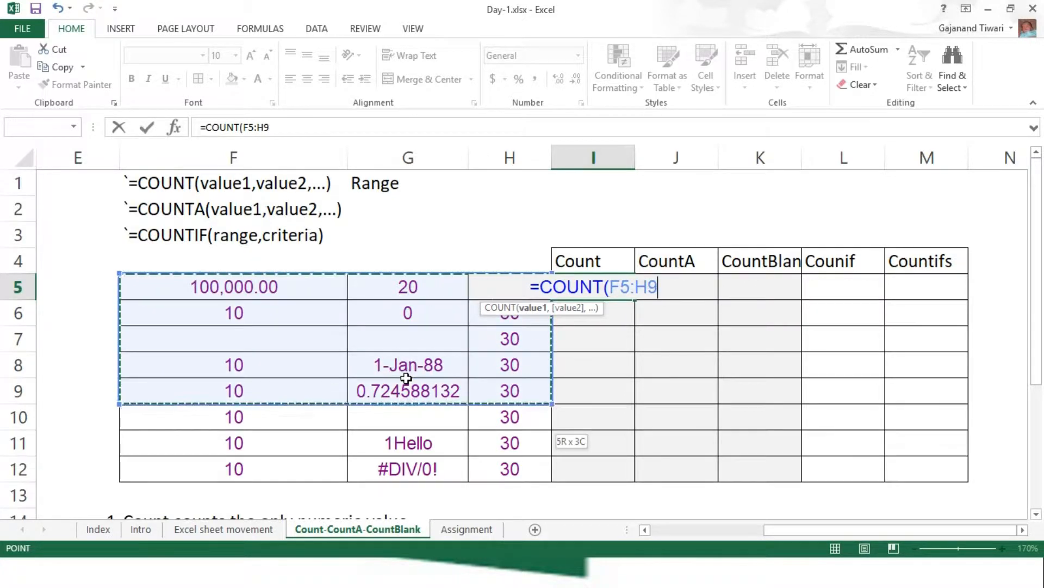
{"action": "key", "text": "shift+Up"}
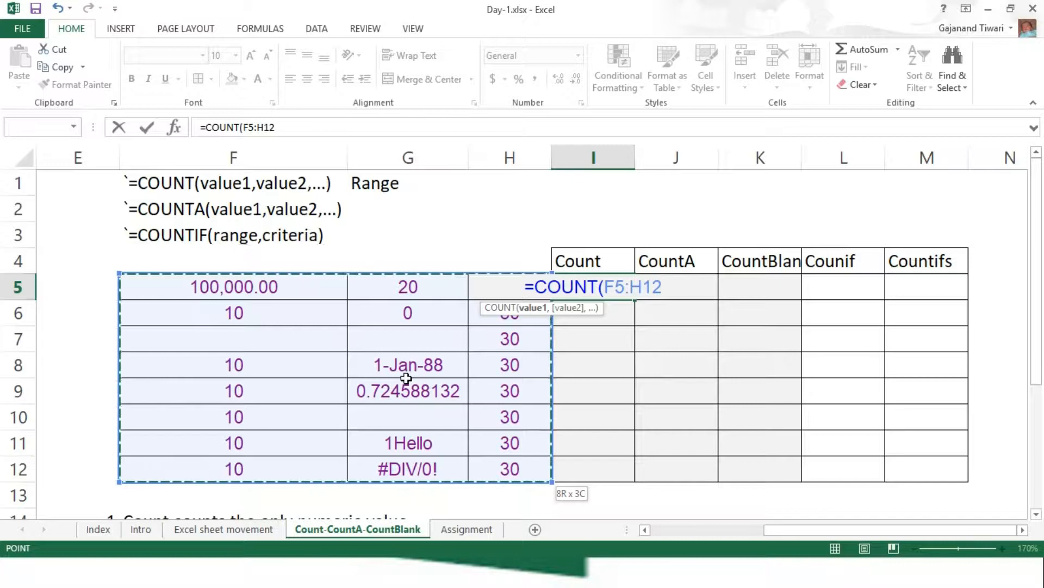
{"action": "type", "text": ")"}
{"action": "key", "text": "Return"}
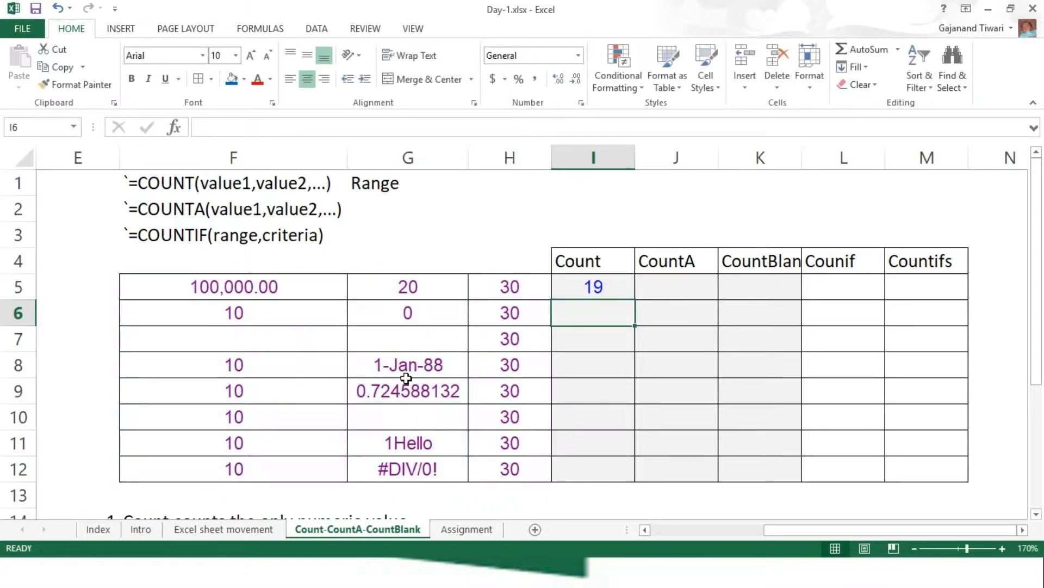
- Review the COUNT formula in I5, and select F5:F12 to check how many numbers the first data column holds
{"action": "key", "text": "Up"}
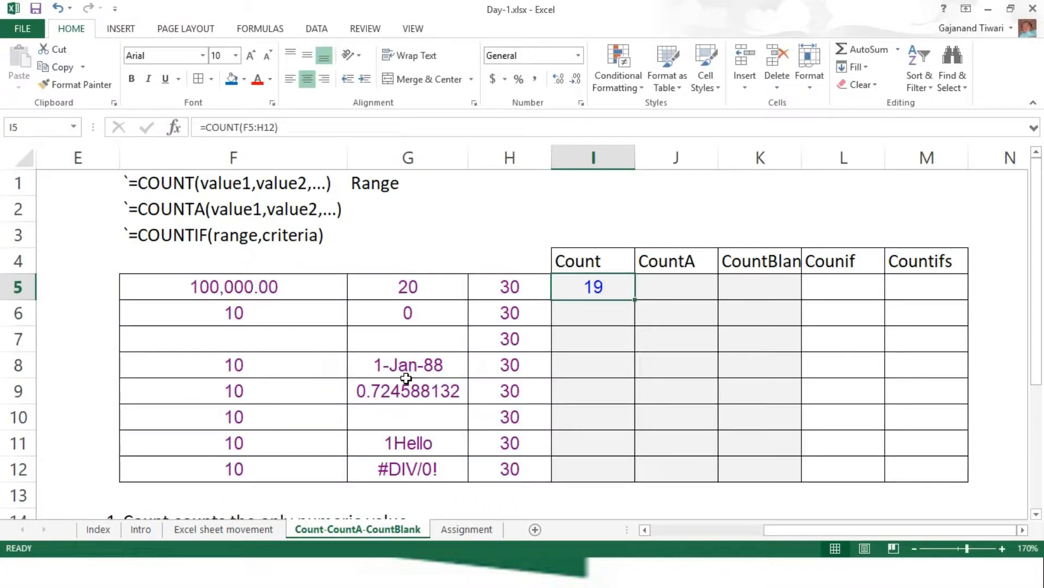
{"action": "key", "text": "Left"}
{"action": "key", "text": "Left"}
{"action": "key", "text": "Left"}
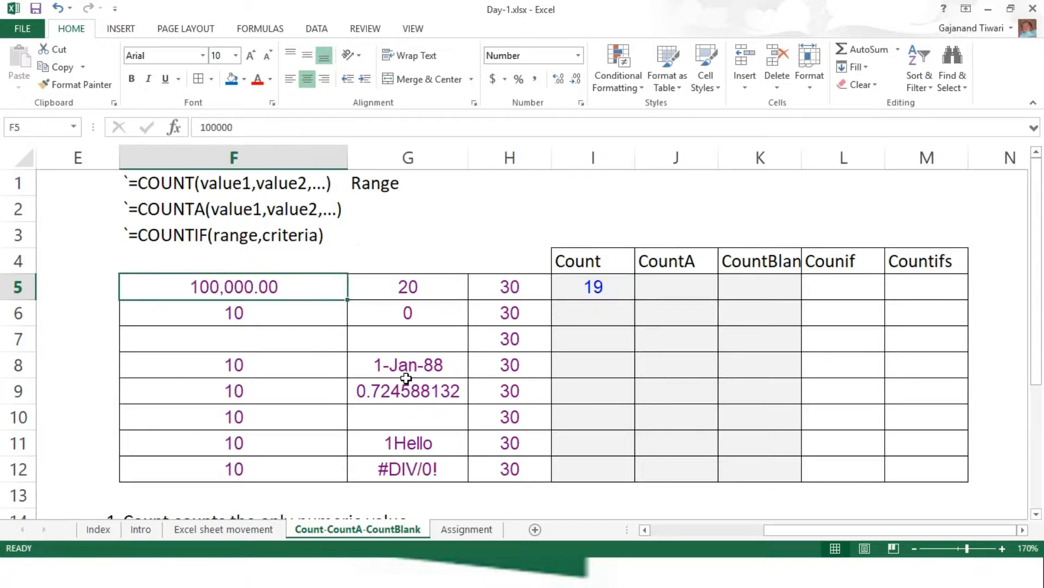
{"action": "key", "text": "shift+Down"}
{"action": "key", "text": "shift+Down"}
{"action": "key", "text": "shift+Down"}
{"action": "key", "text": "shift+Down"}
{"action": "key", "text": "shift+Down"}
{"action": "key", "text": "shift+Down"}
{"action": "key", "text": "shift+Down"}
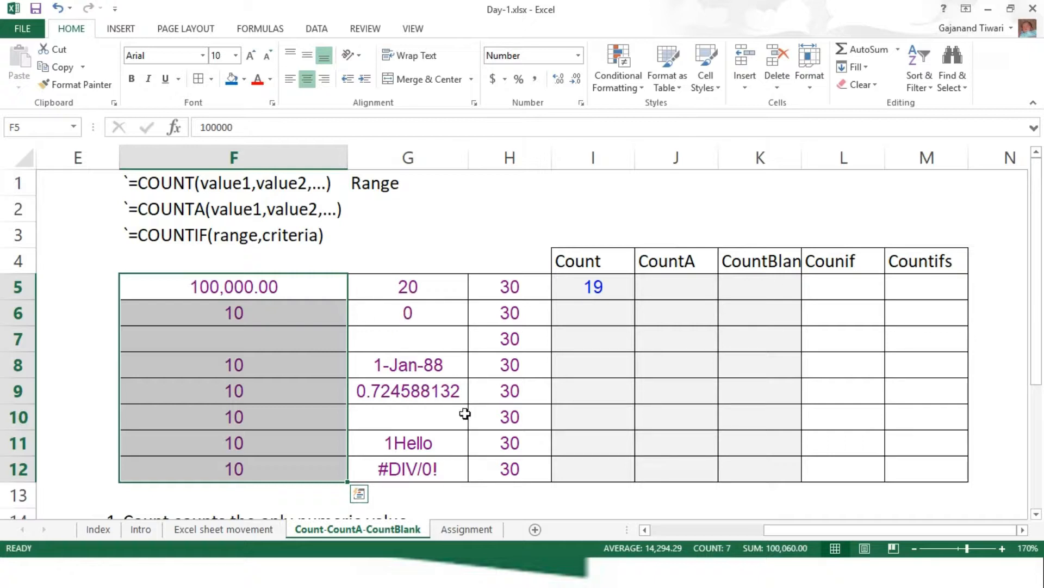
- Select H5:H12 to check the number count of the third data column, and inspect the date in G8
{"action": "left_click", "coordinate": [501, 290]}
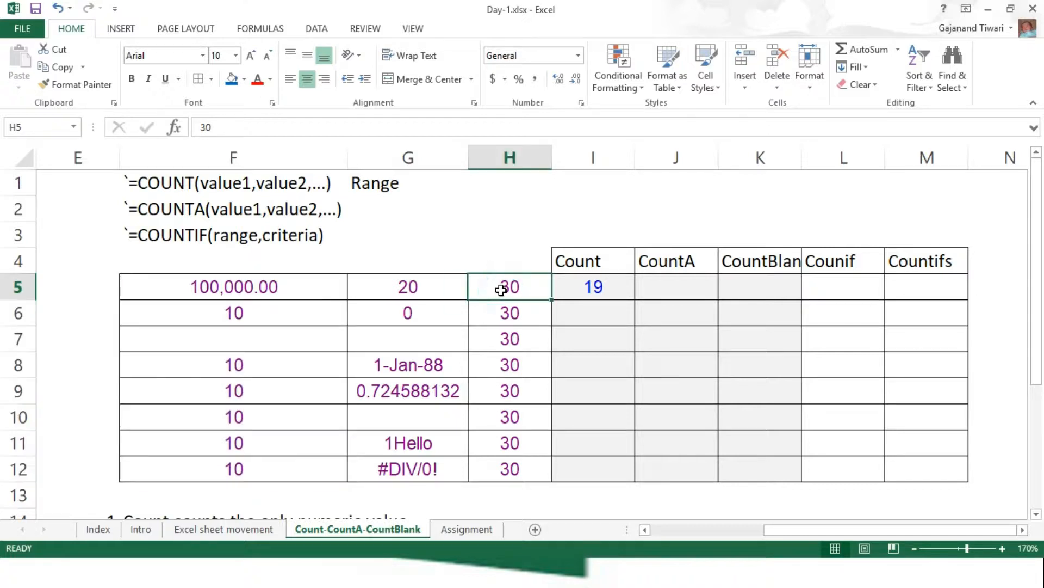
{"action": "key", "text": "shift+Down"}
{"action": "key", "text": "shift+Down"}
{"action": "key", "text": "shift+Down"}
{"action": "key", "text": "shift+Down"}
{"action": "key", "text": "shift+Down"}
{"action": "key", "text": "shift+Down"}
{"action": "key", "text": "shift+Down"}
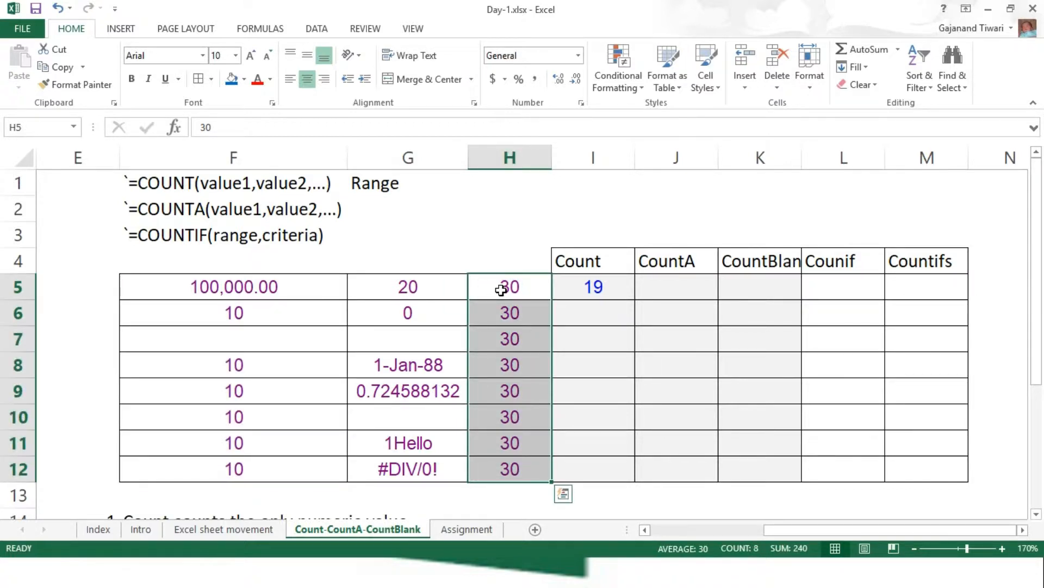
{"action": "left_click", "coordinate": [411, 368]}
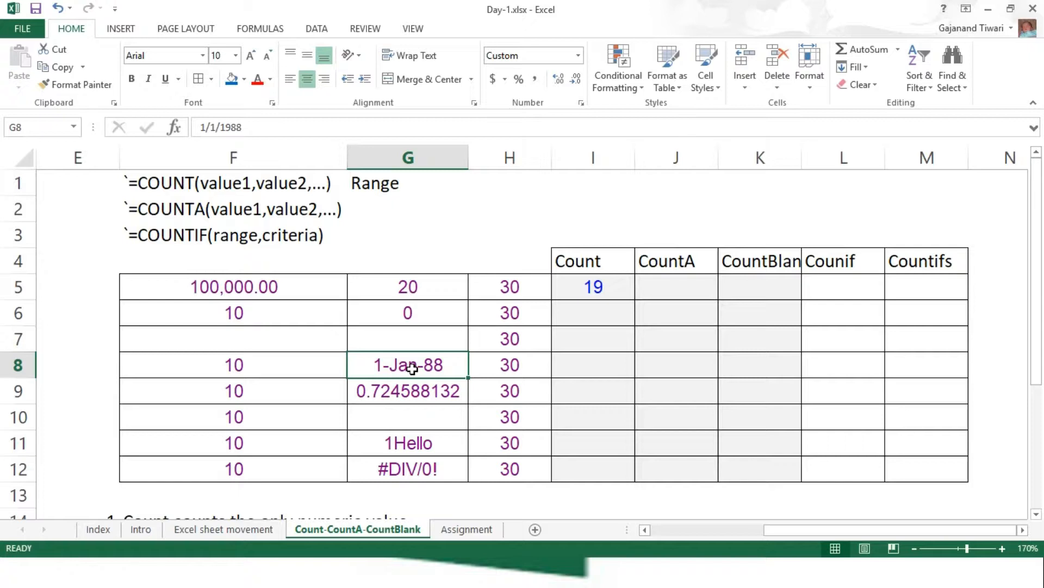
- Enter the note "Only calcuate theNumbaric Values" in cell H1, in the row of the COUNT syntax
{"action": "left_click", "coordinate": [476, 182]}
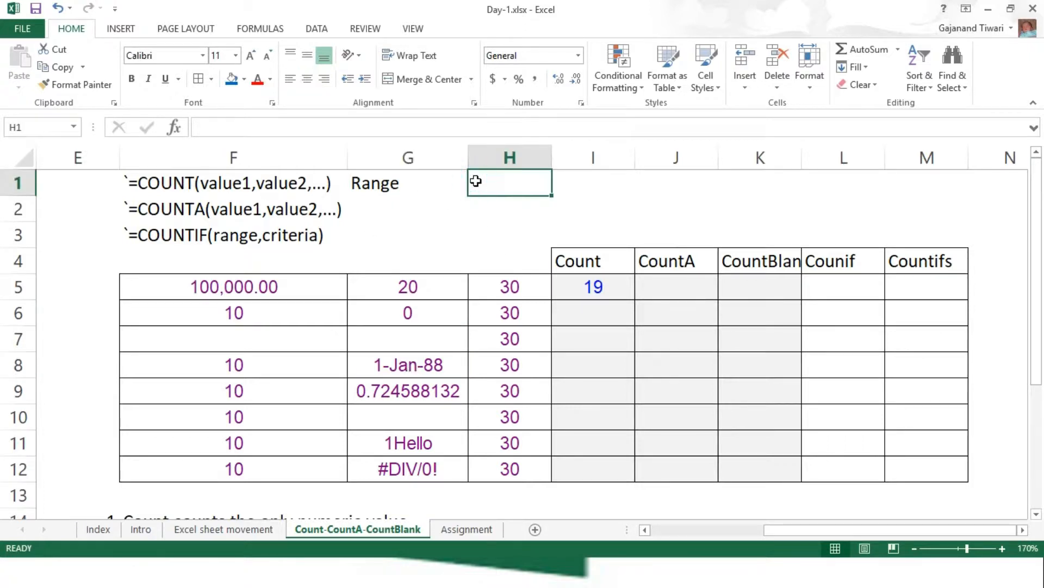
{"action": "type", "text": "Only "}
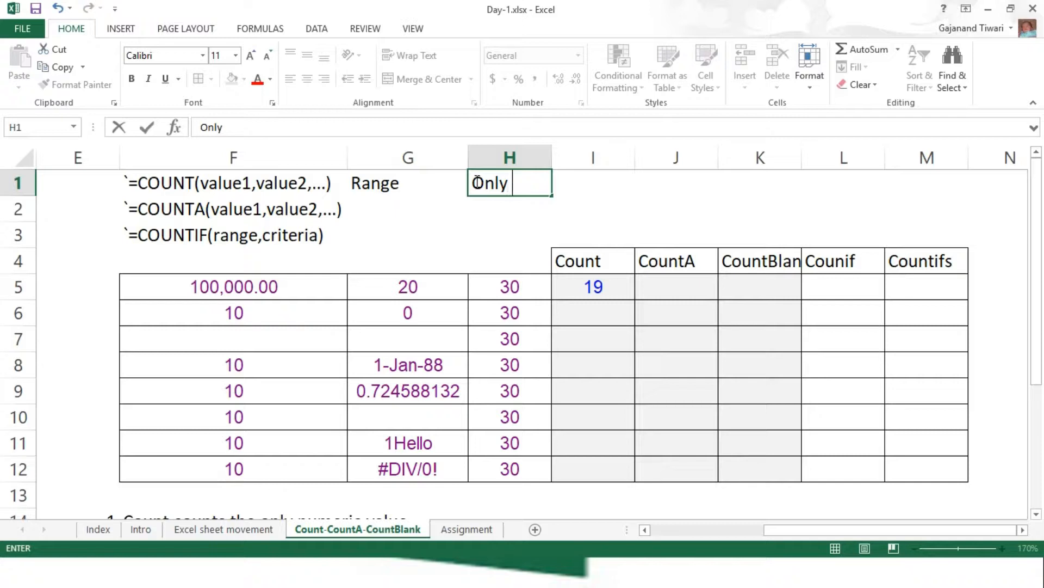
{"action": "type", "text": "calduate"}
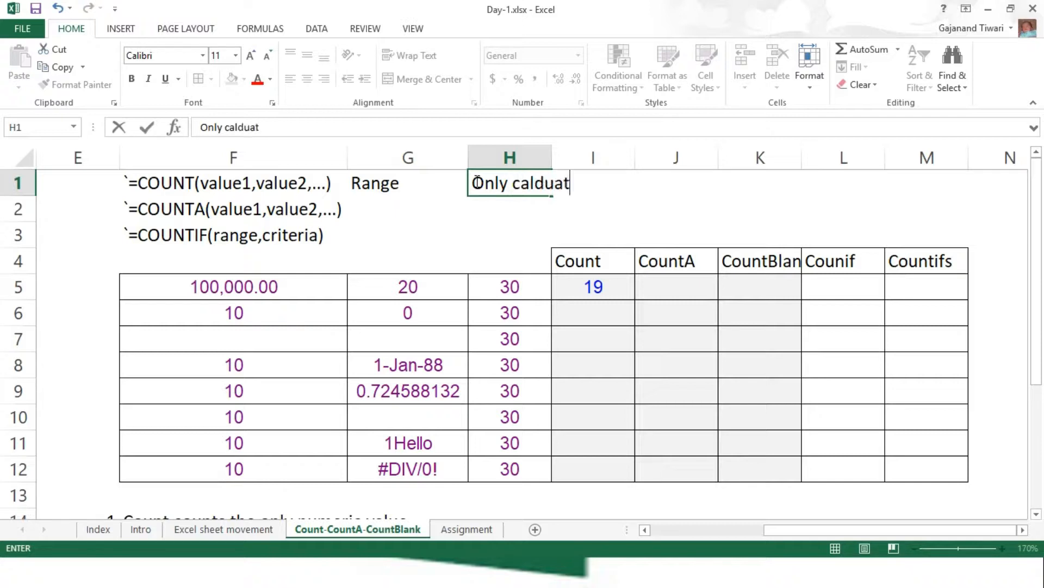
{"action": "key", "text": "BackSpace"}
{"action": "key", "text": "BackSpace"}
{"action": "key", "text": "BackSpace"}
{"action": "key", "text": "BackSpace"}
{"action": "key", "text": "BackSpace"}
{"action": "type", "text": "cuate theN"}
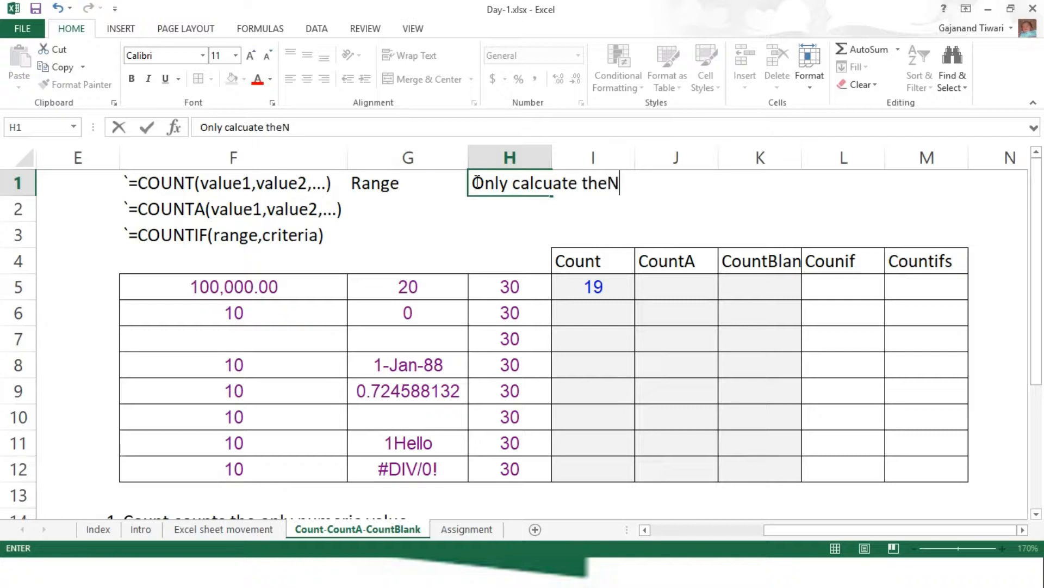
{"action": "type", "text": "umbari"}
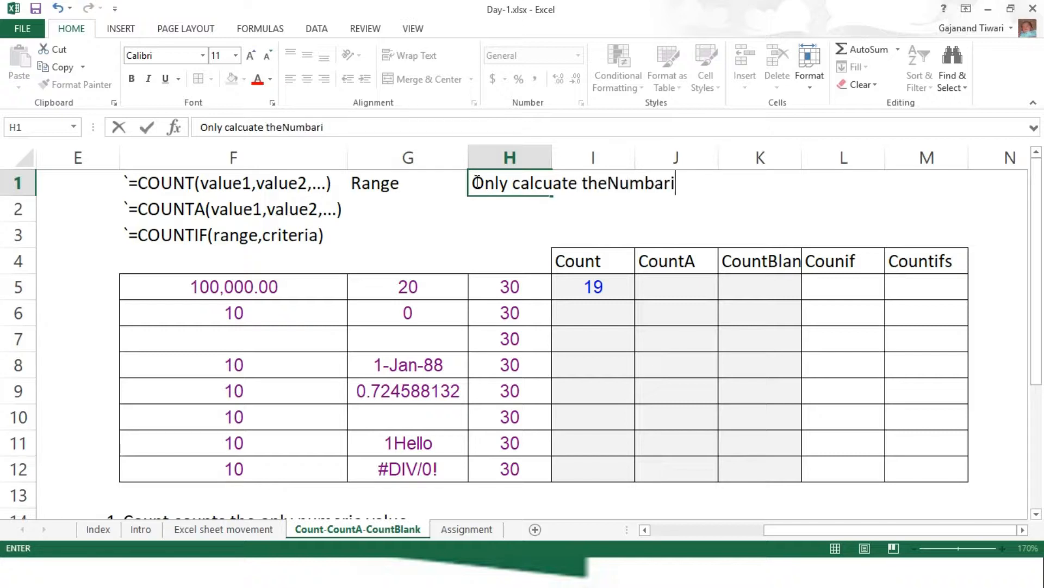
{"action": "type", "text": "c Values"}
{"action": "key", "text": "Return"}
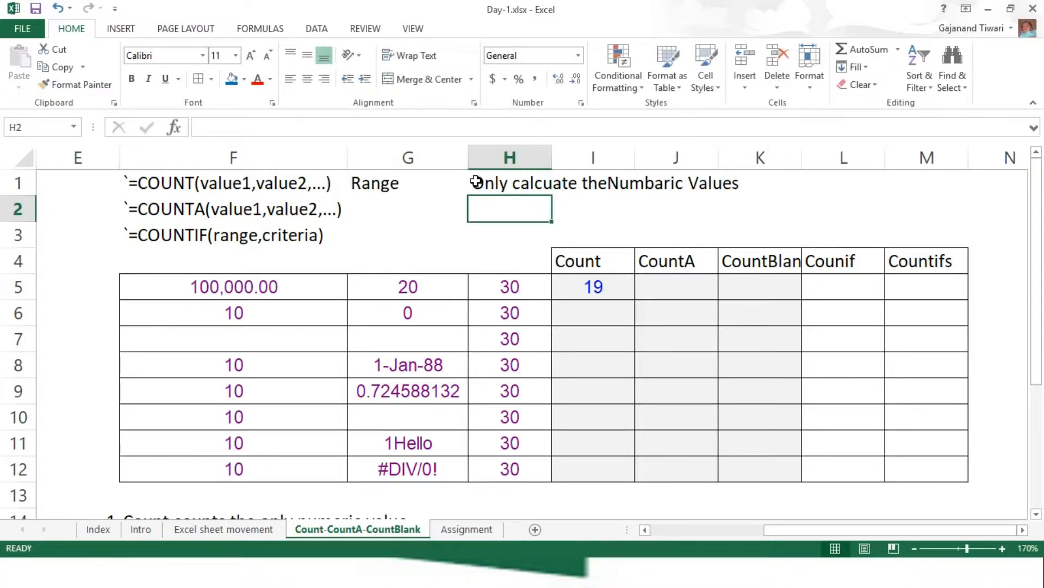
{"action": "key", "text": "Left"}
{"action": "key", "text": "Left"}
{"action": "key", "text": "Left"}
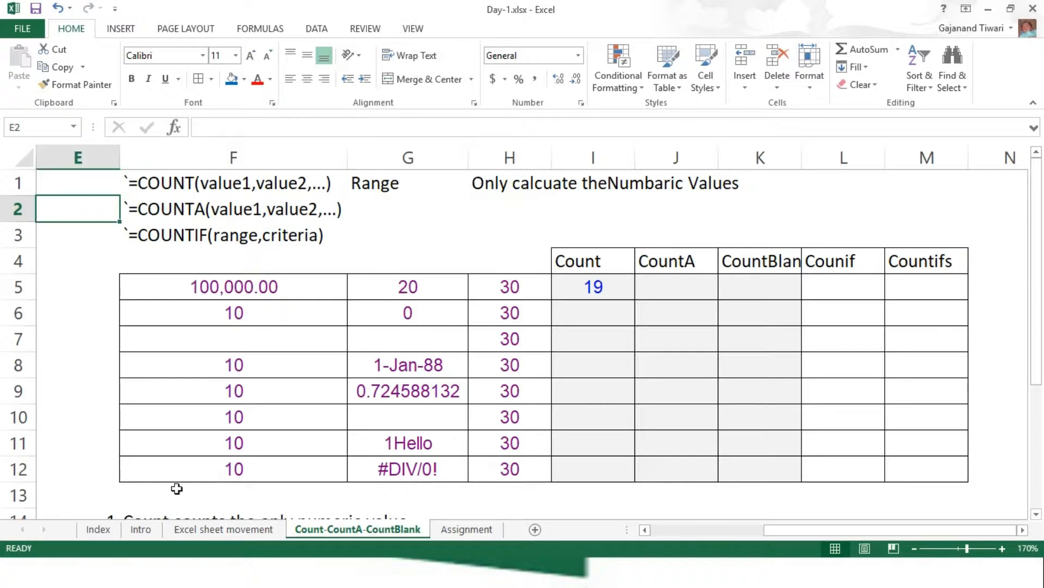
- On the Index sheet, enter the COUNTA syntax as text, `=COUNTA(value1,value2,...), in C6 beside the Count A label
{"action": "left_click", "coordinate": [95, 531]}
{"action": "left_click", "coordinate": [82, 228]}
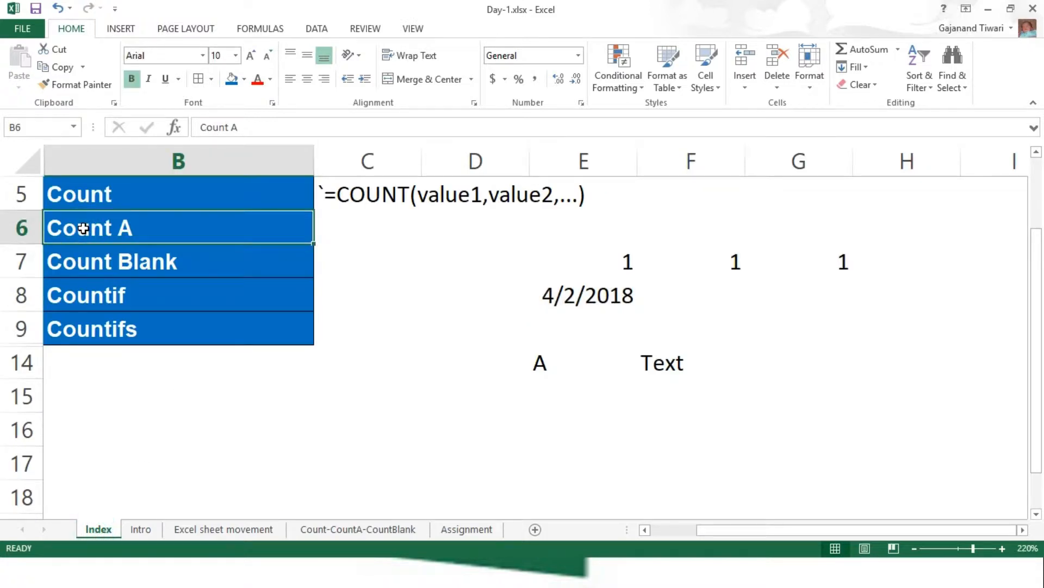
{"action": "key", "text": "Right"}
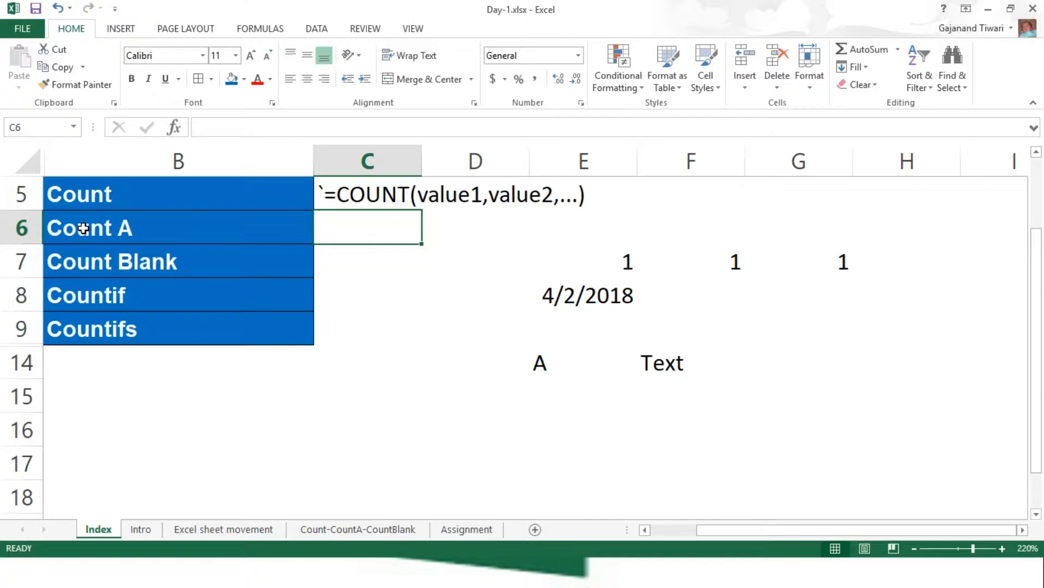
{"action": "type", "text": "=coun"}
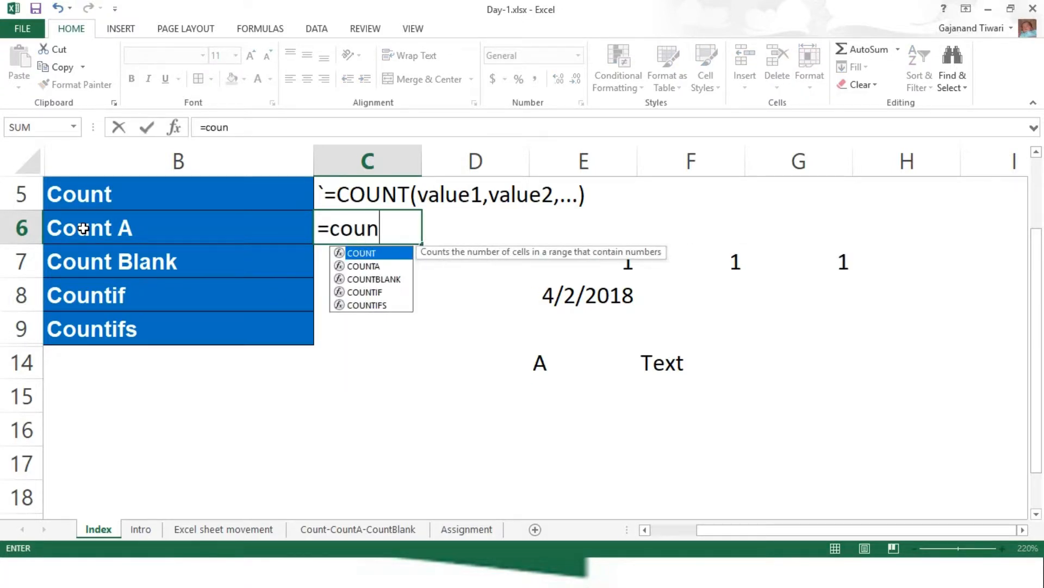
{"action": "key", "text": "Down"}
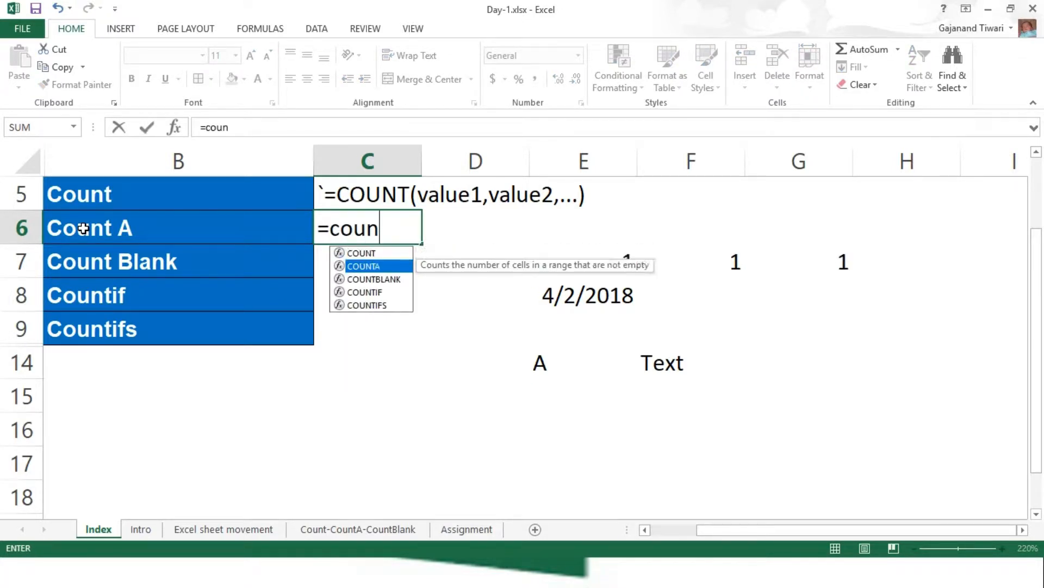
{"action": "key", "text": "Tab"}
{"action": "key", "text": "ctrl+shift+a"}
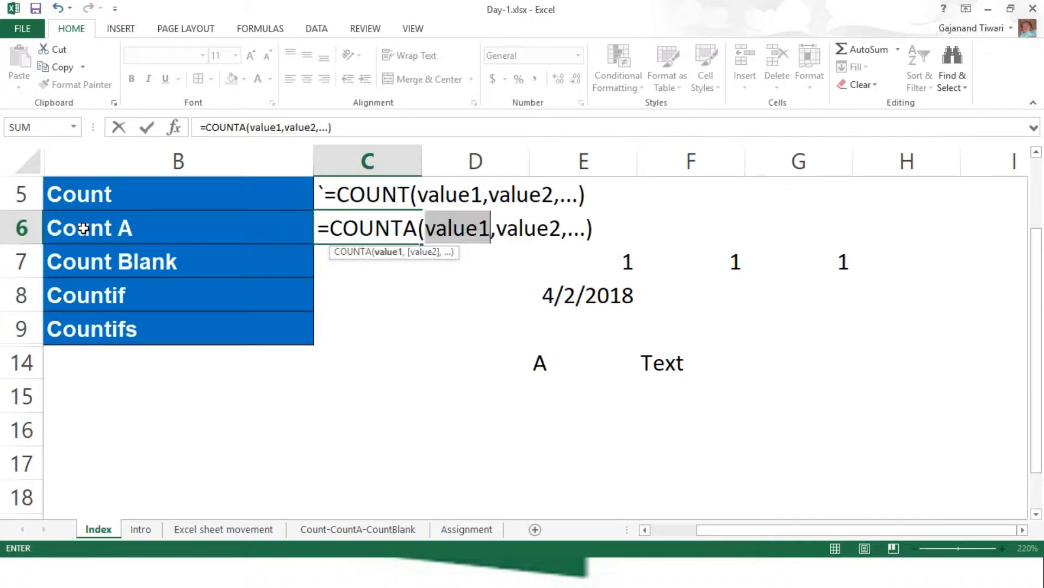
{"action": "left_click", "coordinate": [203, 124]}
{"action": "type", "text": "`"}
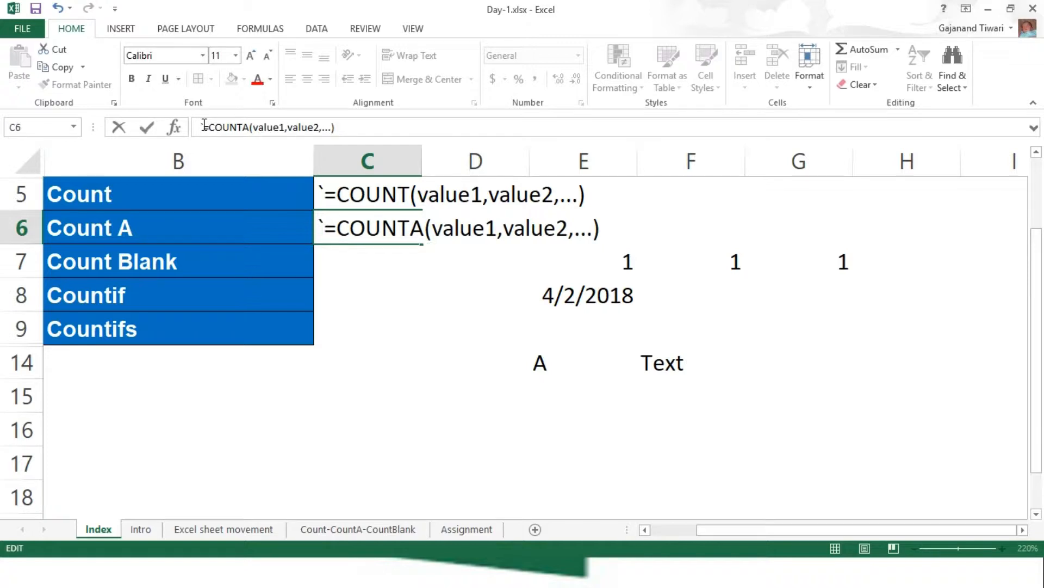
{"action": "key", "text": "Return"}
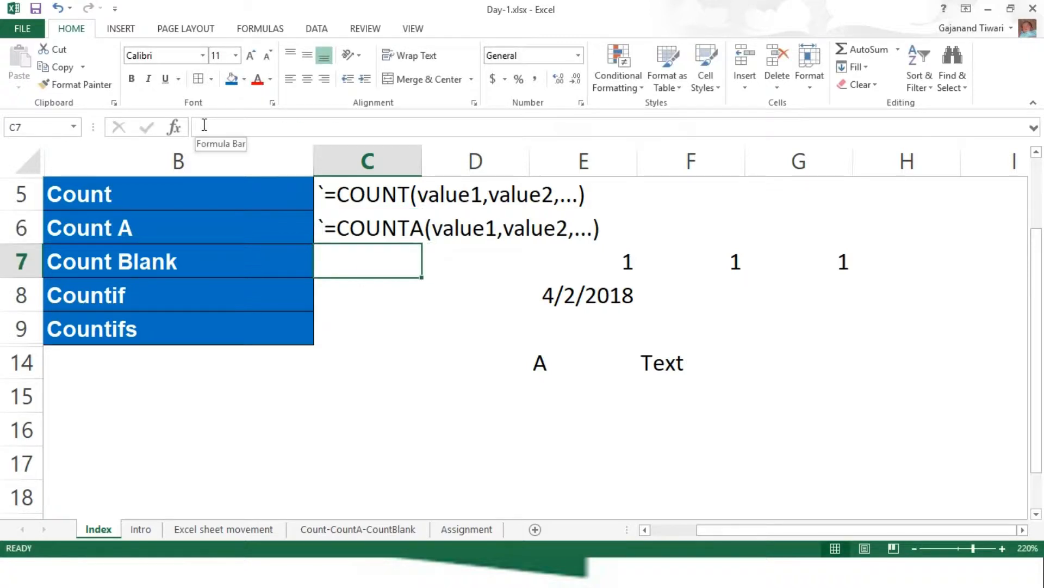
- Compare the COUNTA syntax in C6 with the COUNT syntax in C5
{"action": "key", "text": "Up"}
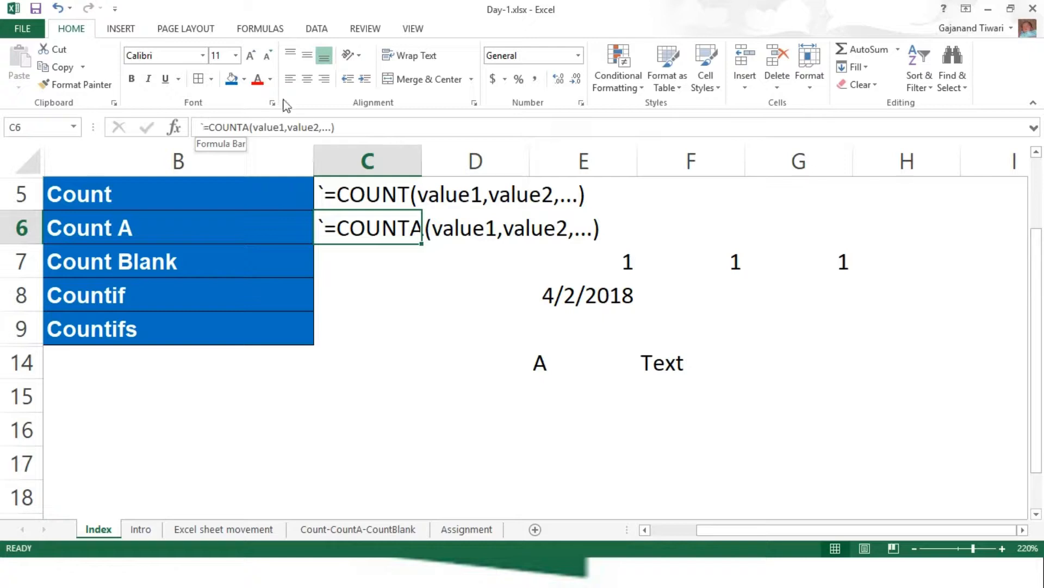
{"action": "left_click", "coordinate": [246, 126]}
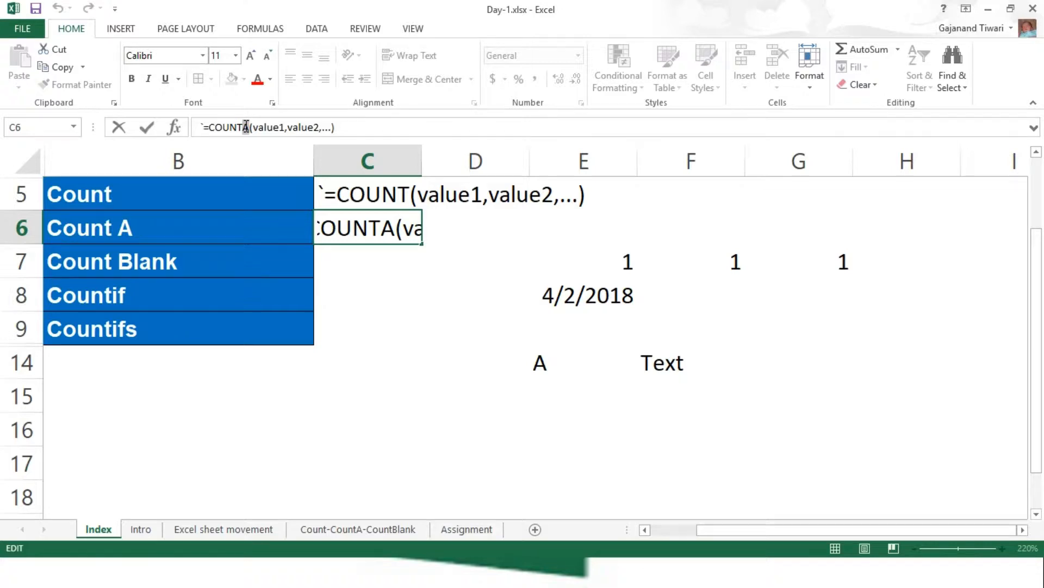
{"action": "key", "text": "Escape"}
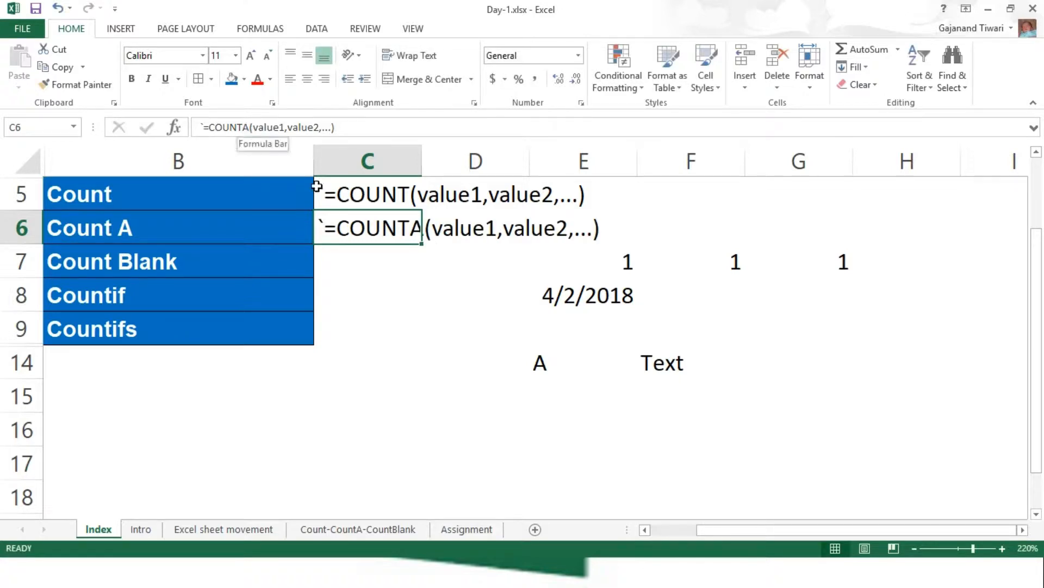
{"action": "left_click", "coordinate": [377, 194]}
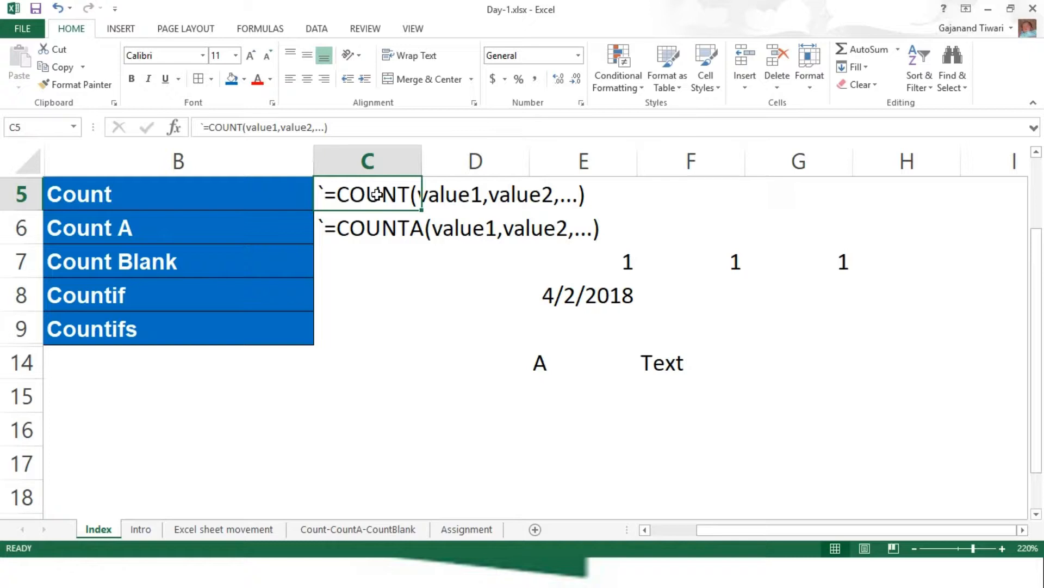
{"action": "left_click", "coordinate": [391, 233]}
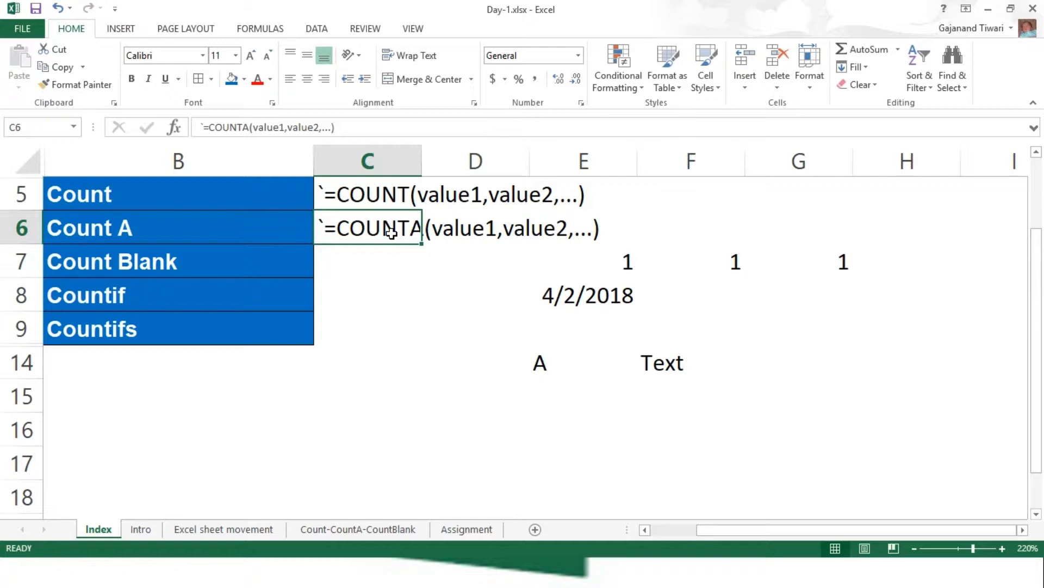
- On the Count-CountA-CountBlank sheet, enter =COUNTA(F5:H12) in cell J5 under the CountA heading
{"action": "left_click", "coordinate": [385, 529]}
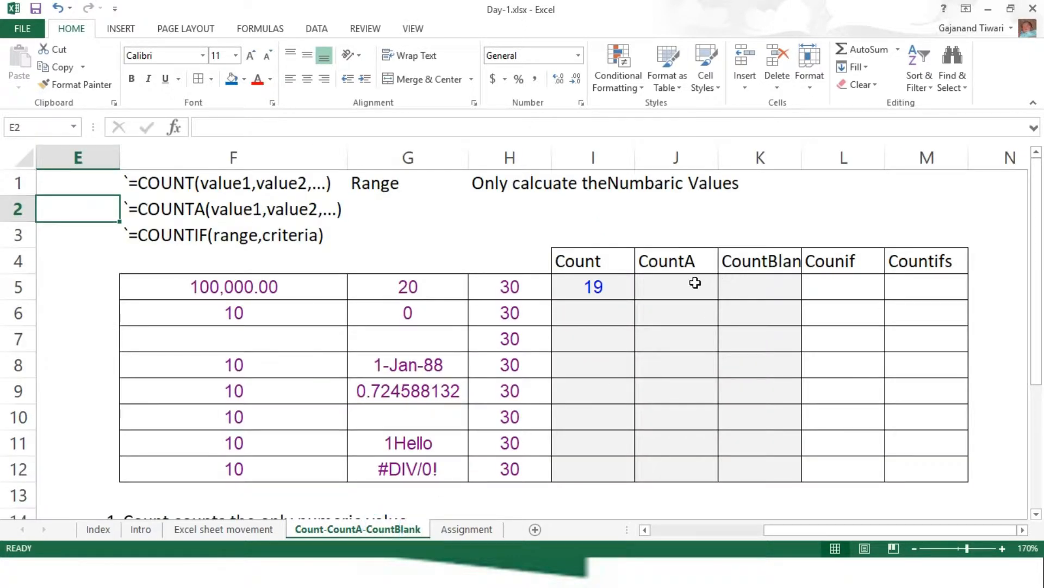
{"action": "left_click", "coordinate": [694, 283]}
{"action": "type", "text": "=coun"}
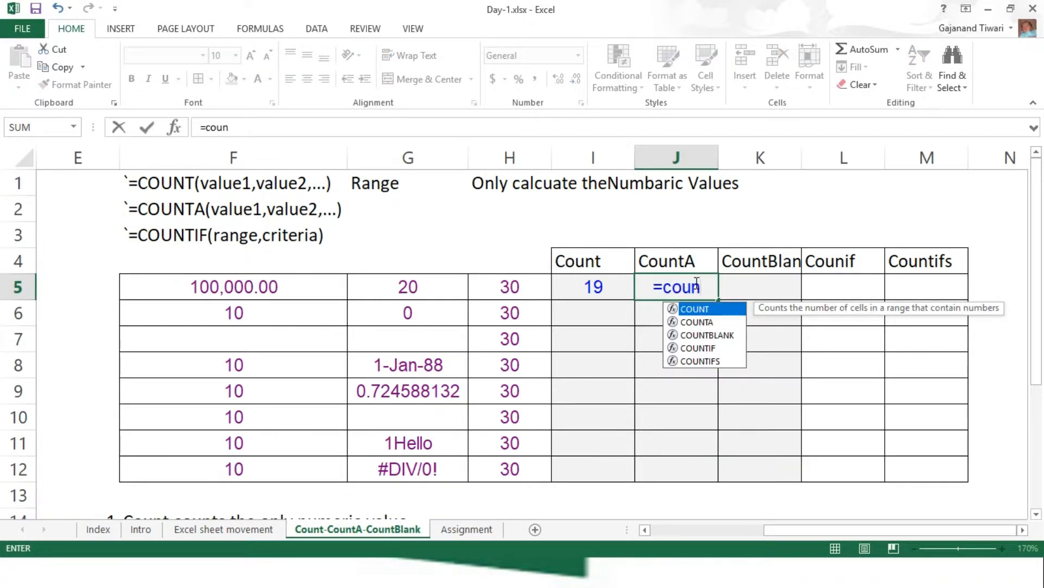
{"action": "key", "text": "Down"}
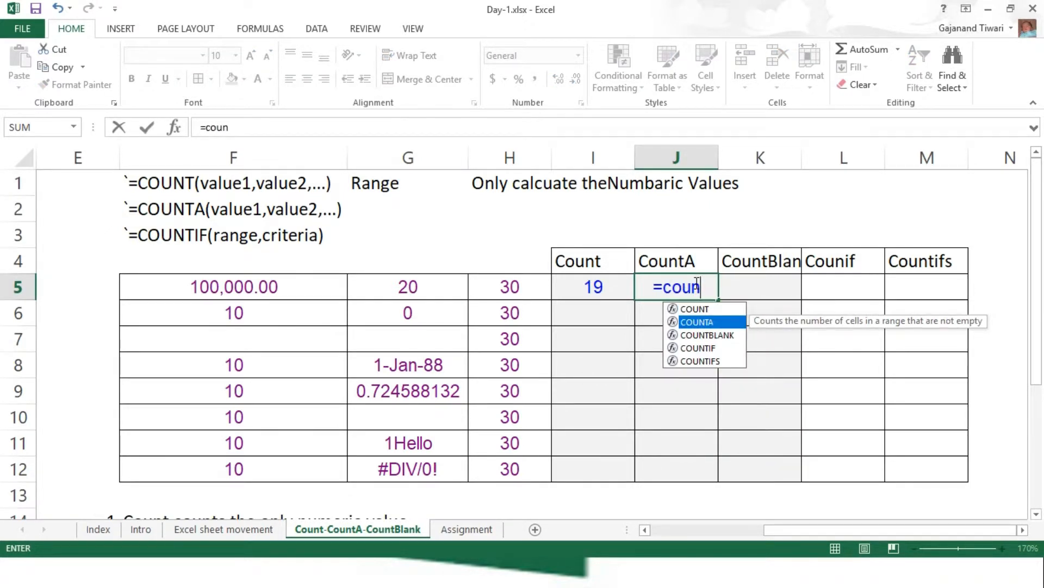
{"action": "key", "text": "Tab"}
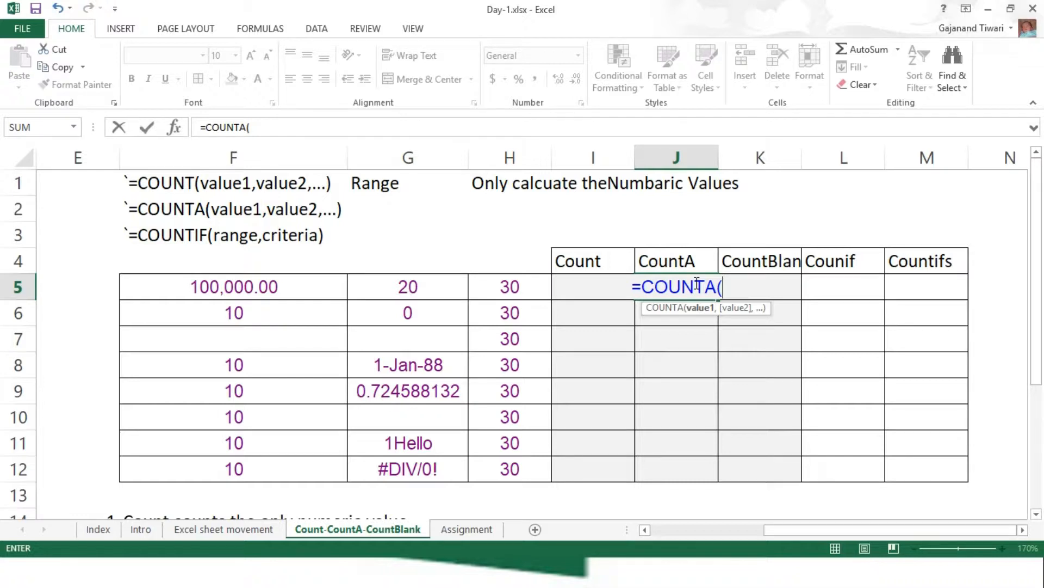
{"action": "left_click", "coordinate": [218, 289]}
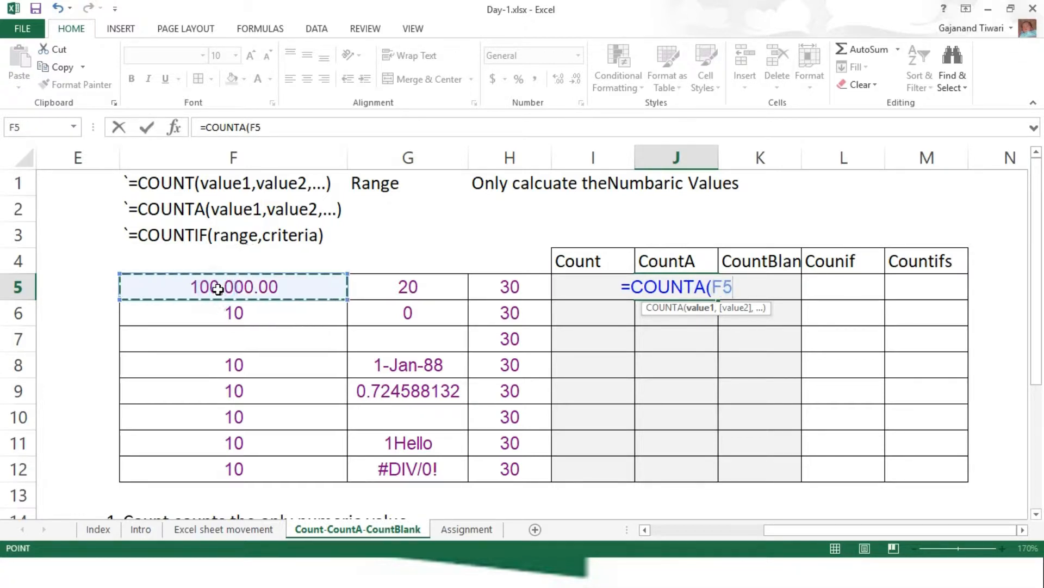
{"action": "key", "text": "shift+Right"}
{"action": "key", "text": "shift+Right"}
{"action": "key", "text": "shift+Down"}
{"action": "key", "text": "shift+Down"}
{"action": "key", "text": "shift+Down"}
{"action": "key", "text": "shift+Down"}
{"action": "key", "text": "shift+Down"}
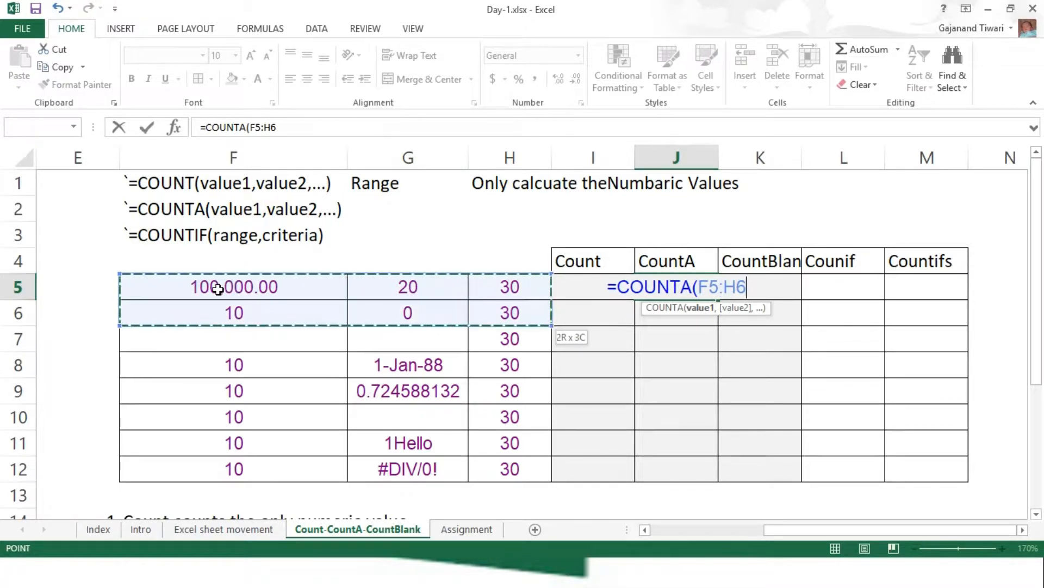
{"action": "key", "text": "shift+Down"}
{"action": "key", "text": "shift+Down"}
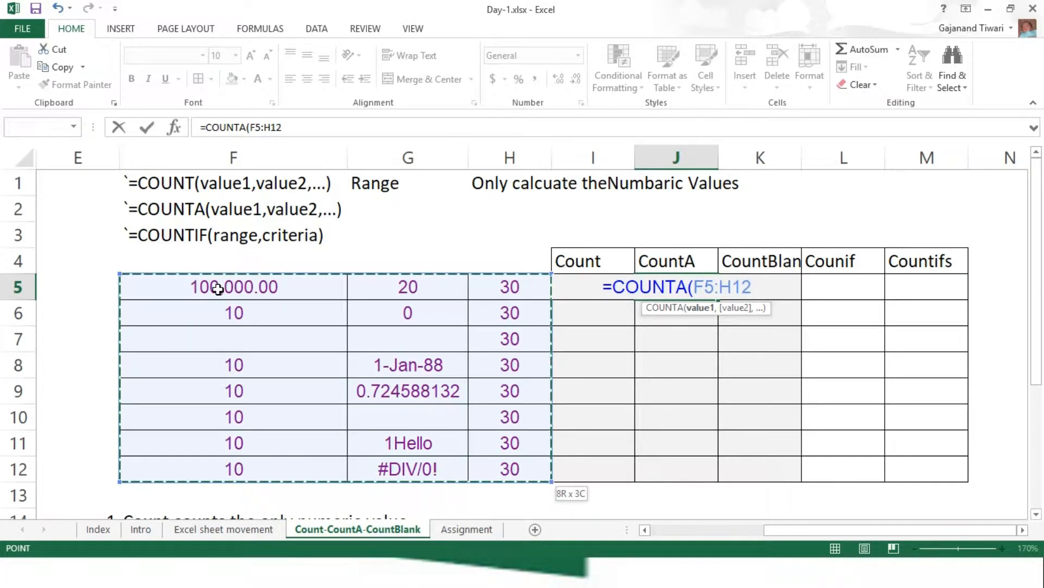
{"action": "type", "text": ")"}
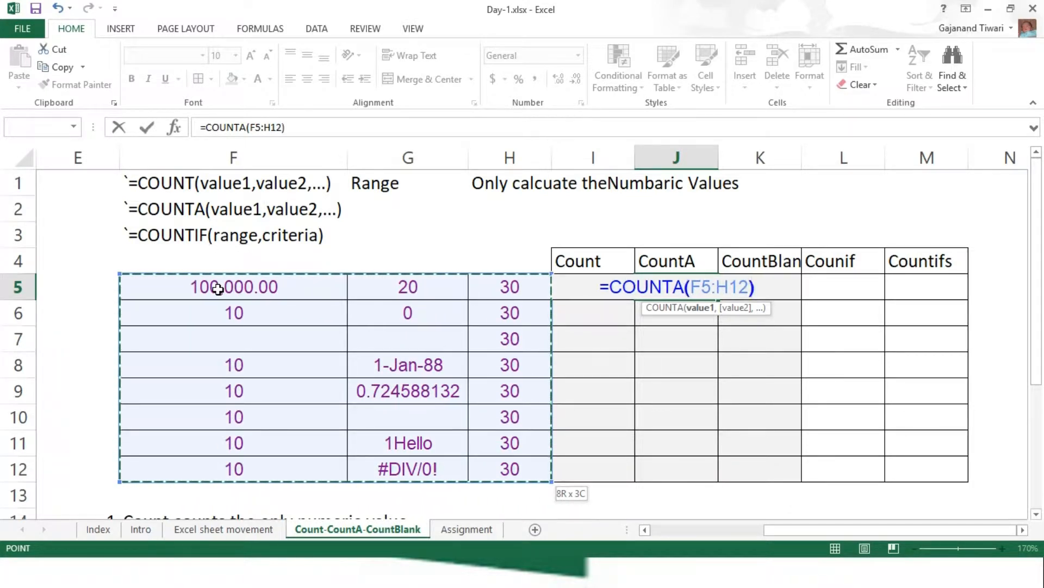
{"action": "key", "text": "Return"}
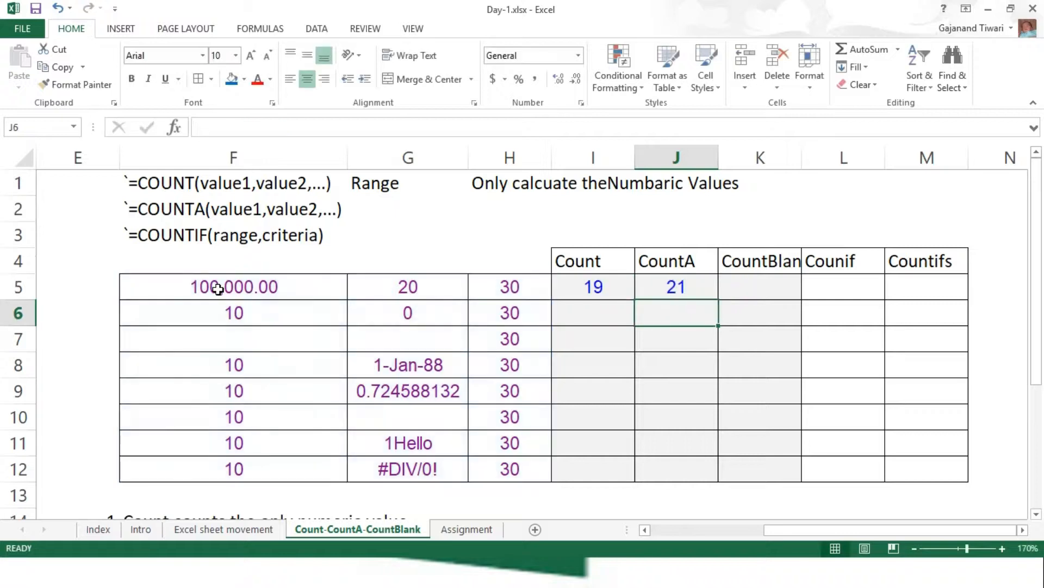
- Review the COUNTA formula in J5, and select F5:H12 to check how many cells are filled
{"action": "key", "text": "Up"}
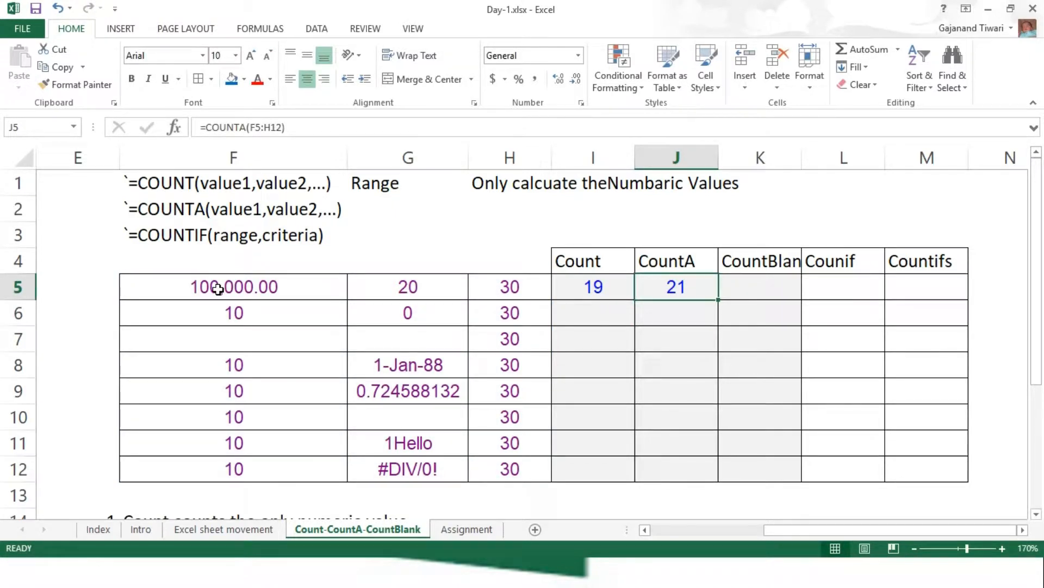
{"action": "key", "text": "shift+Down"}
{"action": "key", "text": "shift+Down"}
{"action": "key", "text": "shift+Down"}
{"action": "key", "text": "shift+Down"}
{"action": "key", "text": "Down"}
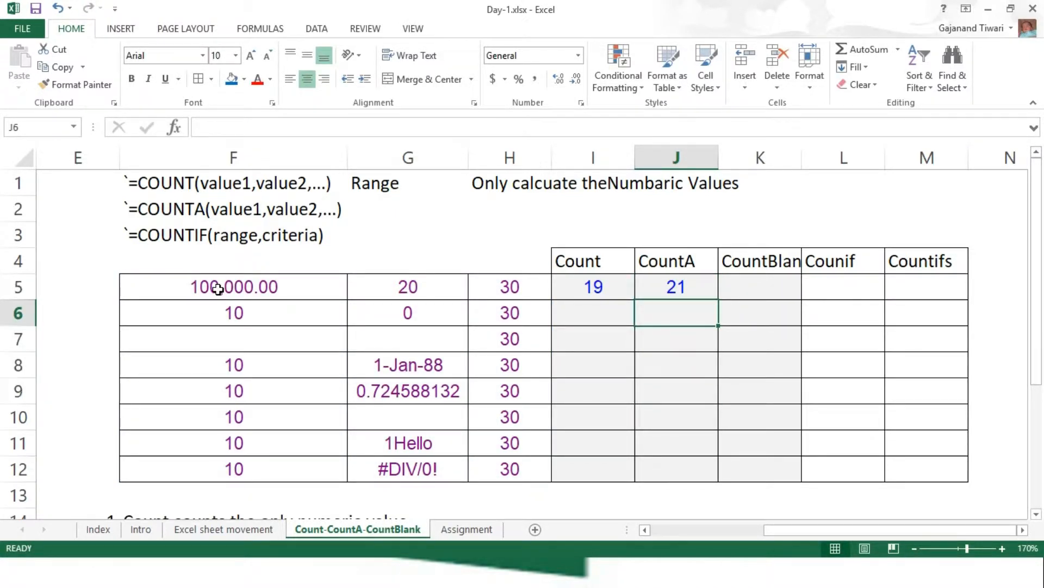
{"action": "key", "text": "Up"}
{"action": "key", "text": "Left"}
{"action": "key", "text": "Left"}
{"action": "key", "text": "Left"}
{"action": "key", "text": "Left"}
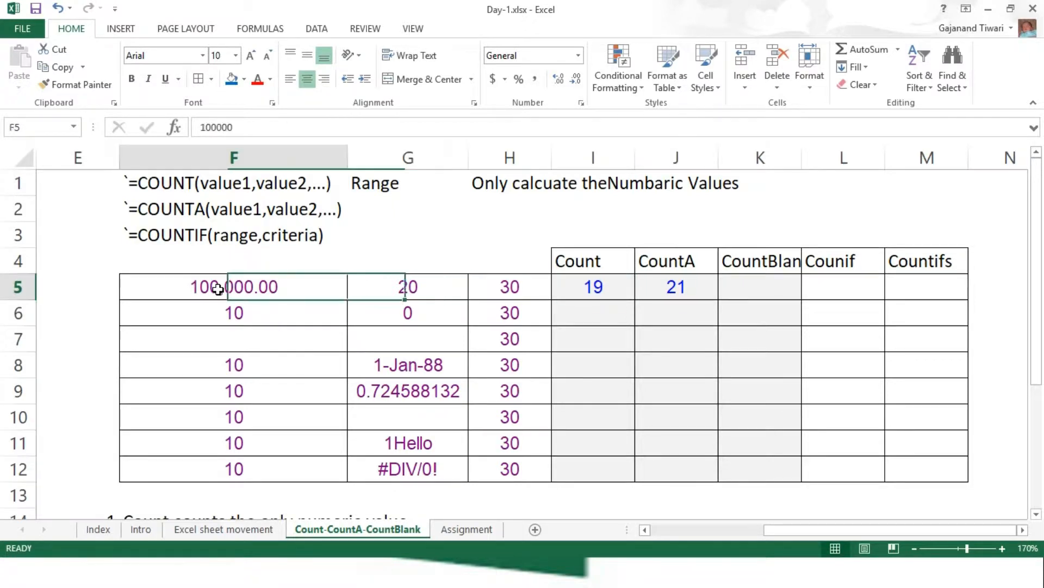
{"action": "key", "text": "shift+Right"}
{"action": "key", "text": "shift+Right"}
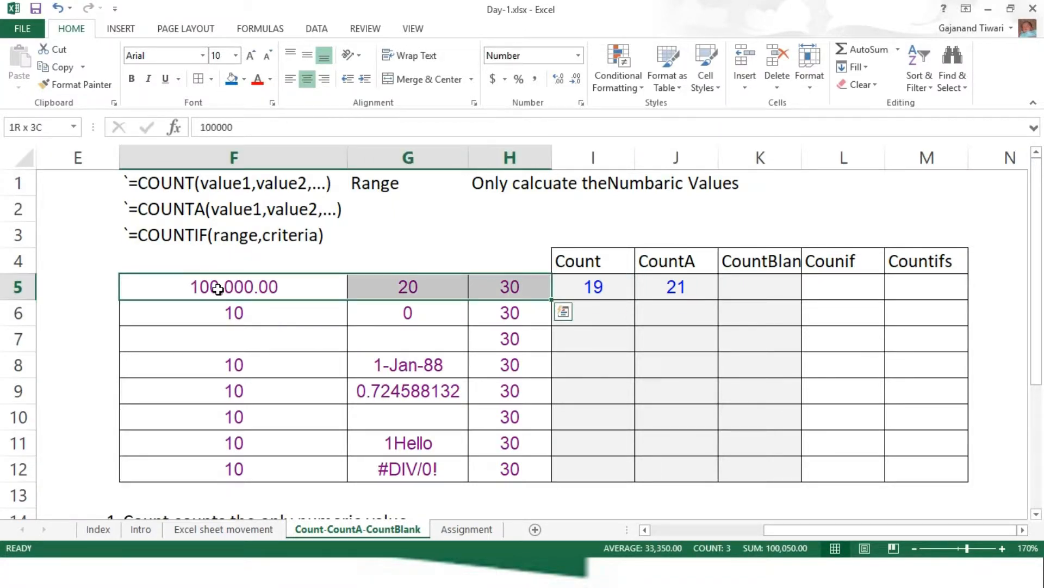
{"action": "key", "text": "shift+Down"}
{"action": "key", "text": "shift+Down"}
{"action": "key", "text": "shift+Down"}
{"action": "key", "text": "shift+Down"}
{"action": "key", "text": "shift+Down"}
{"action": "key", "text": "shift+Down"}
{"action": "key", "text": "shift+Down"}
{"action": "key", "text": "shift+Up"}
{"action": "key", "text": "shift+Down"}
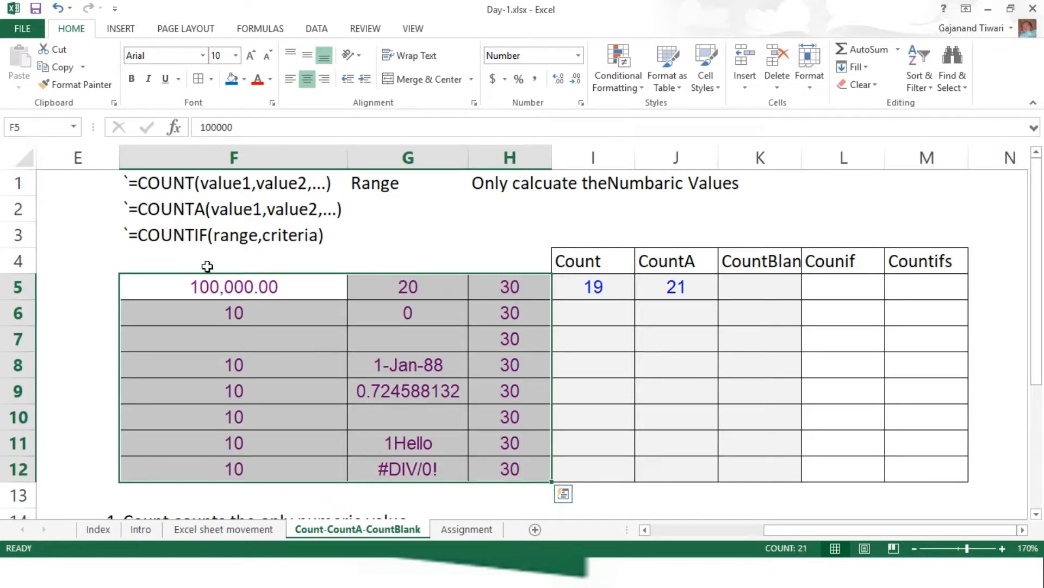
- Enter 0 in the blank cell F7 to test how COUNT and COUNTA respond to a zero
{"action": "left_click", "coordinate": [277, 330]}
{"action": "type", "text": "0"}
{"action": "key", "text": "Return"}
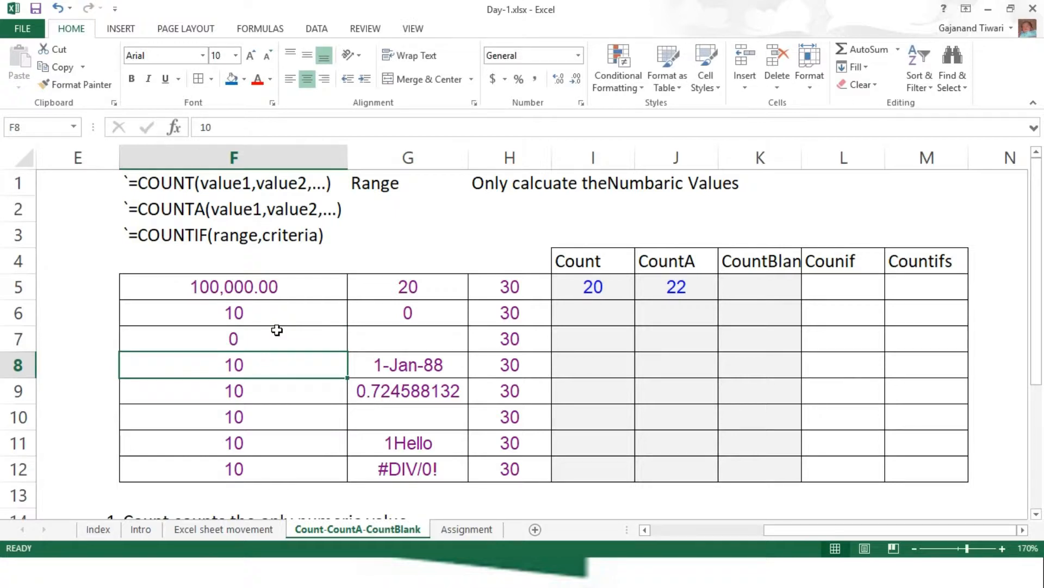
- Replace the content of F7 with the text A to test both counts, and clear the cell again
{"action": "left_click", "coordinate": [277, 330]}
{"action": "type", "text": "A"}
{"action": "key", "text": "Return"}
{"action": "left_click", "coordinate": [277, 330]}
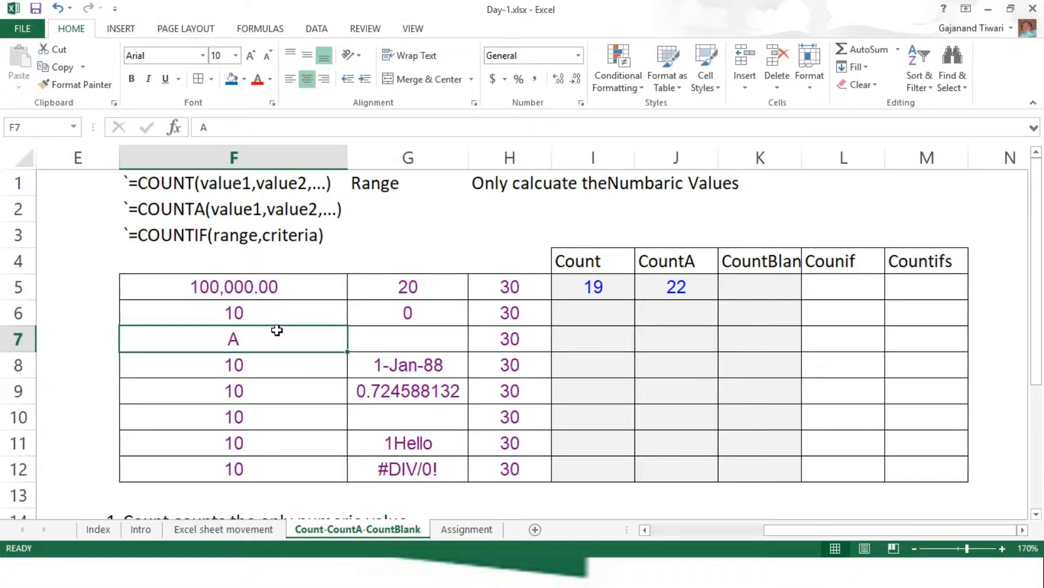
{"action": "key", "text": "Delete"}
- Enter the note "This Is count the Numberic and Text both" in cell H2, in the row of the COUNTA syntax
{"action": "left_click", "coordinate": [491, 201]}
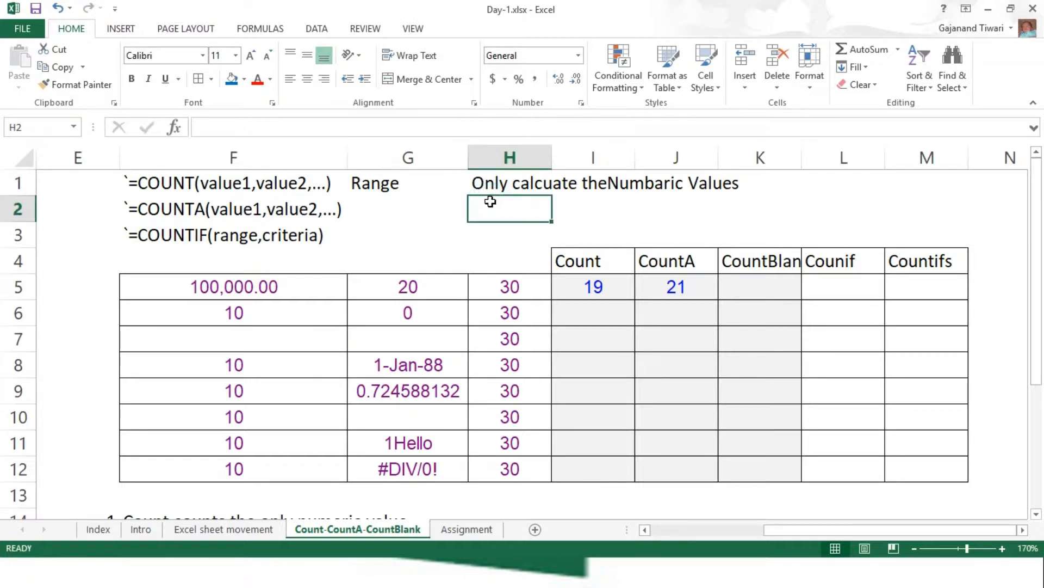
{"action": "type", "text": "This "}
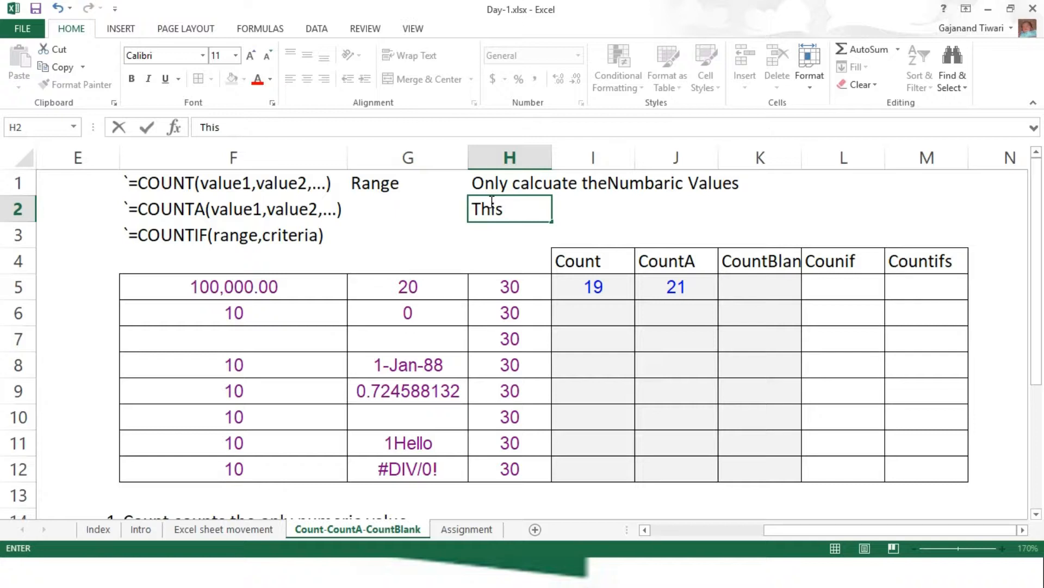
{"action": "type", "text": "Isca"}
{"action": "key", "text": "BackSpace"}
{"action": "key", "text": "BackSpace"}
{"action": "type", "text": "countthe"}
{"action": "key", "text": "BackSpace"}
{"action": "key", "text": "BackSpace"}
{"action": "key", "text": "BackSpace"}
{"action": "type", "text": "the "}
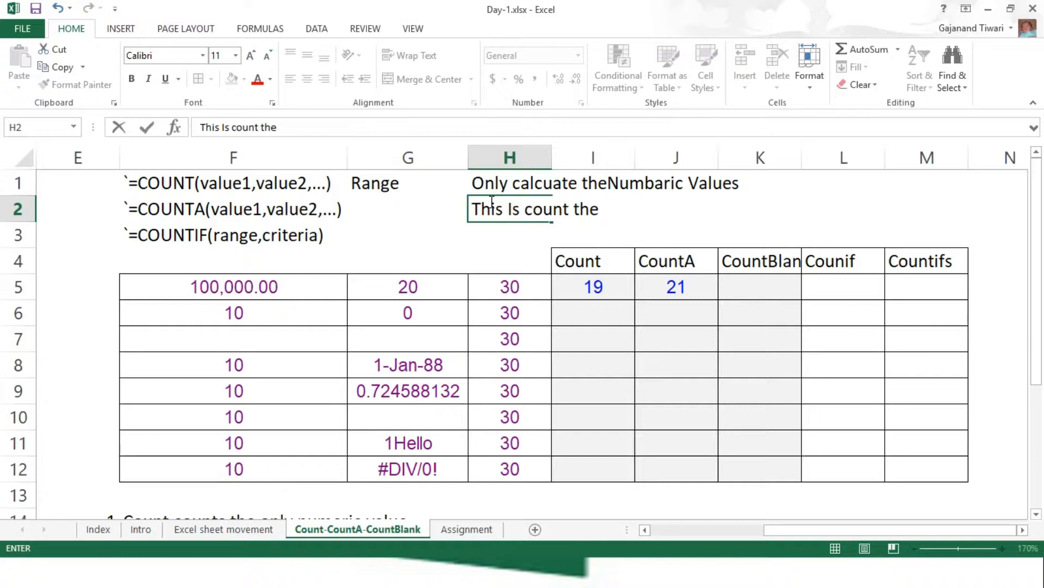
{"action": "type", "text": "Numberic and Test"}
{"action": "key", "text": "BackSpace"}
{"action": "key", "text": "BackSpace"}
{"action": "type", "text": "xt"}
{"action": "type", "text": "both"}
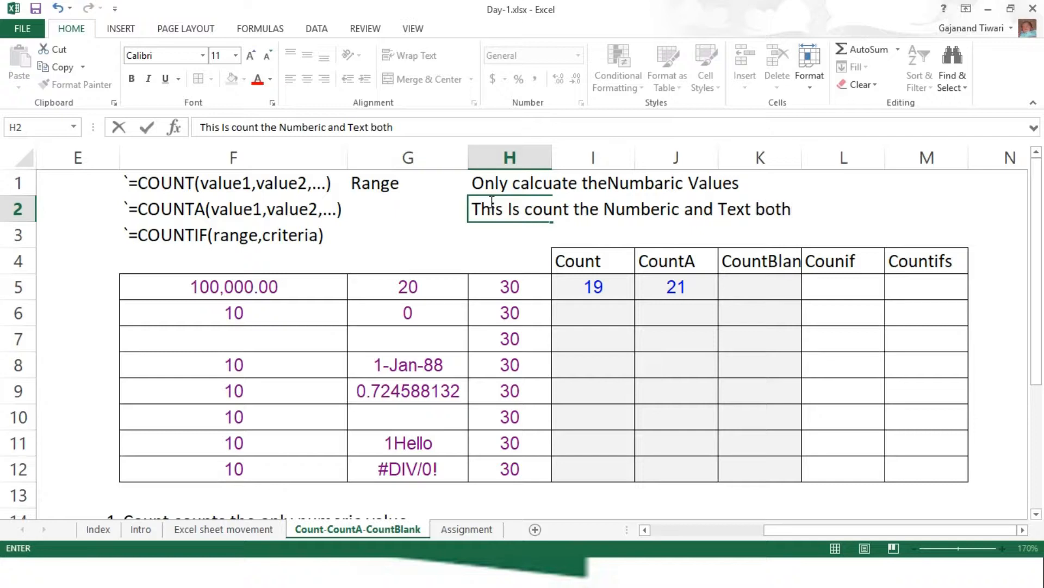
{"action": "key", "text": "ctrl+Return"}
{"action": "key", "text": "Return"}
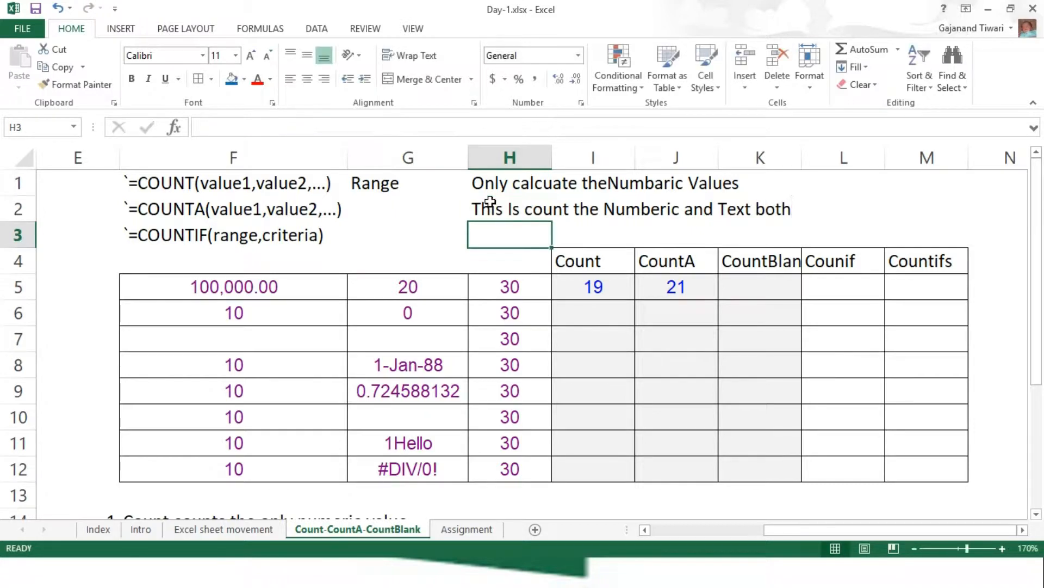
- Apply all borders to the notes area H1:K3 above the count table
{"action": "key", "text": "Up"}
{"action": "key", "text": "Up"}
{"action": "key", "text": "shift+Down"}
{"action": "key", "text": "shift+Down"}
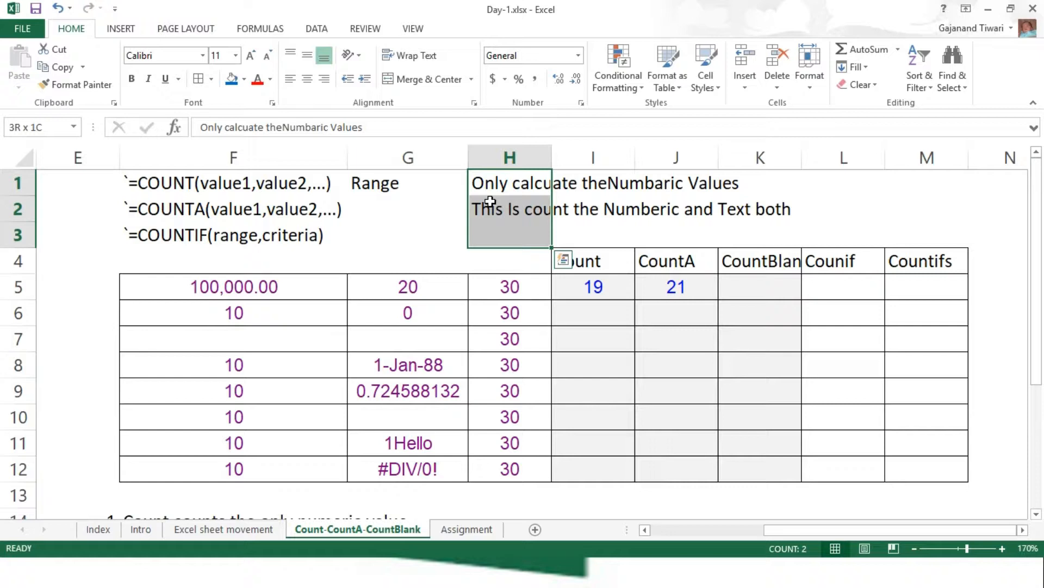
{"action": "key", "text": "shift+Right"}
{"action": "key", "text": "shift+Right"}
{"action": "key", "text": "shift+Right"}
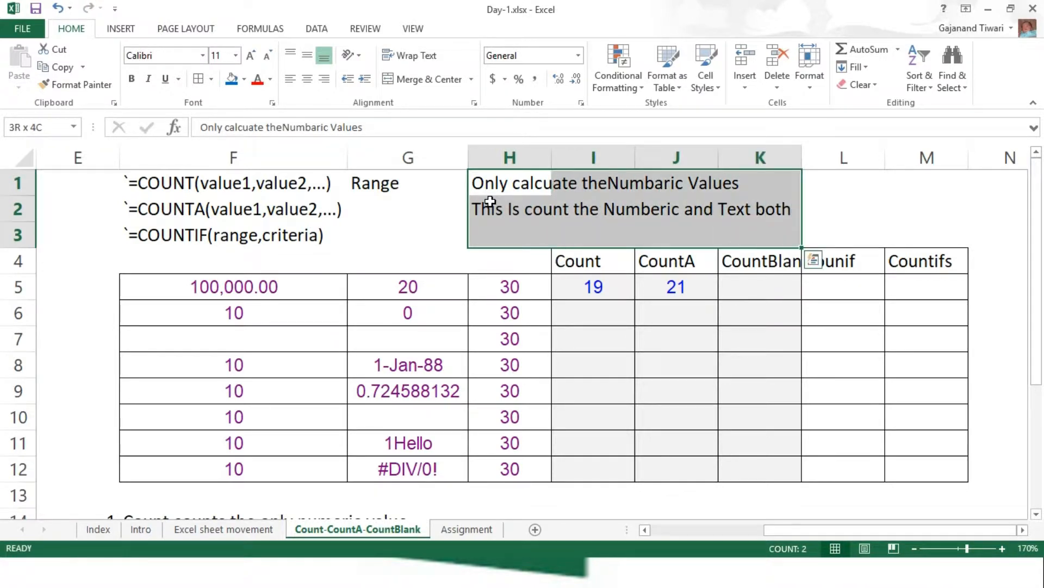
{"action": "key", "text": "alt+h"}
{"action": "key", "text": "b"}
{"action": "key", "text": "a"}
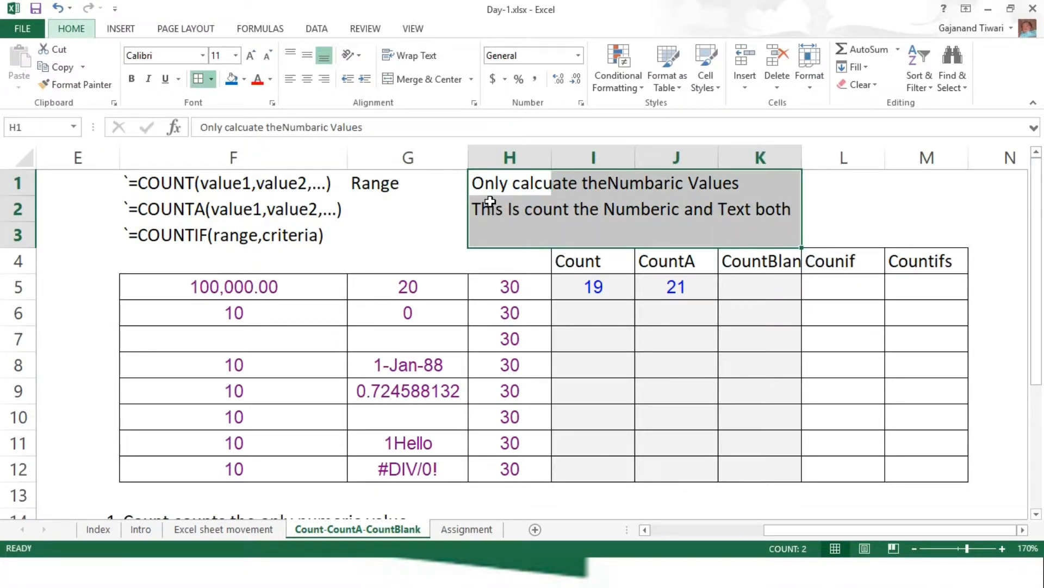
{"action": "key", "text": "Up"}
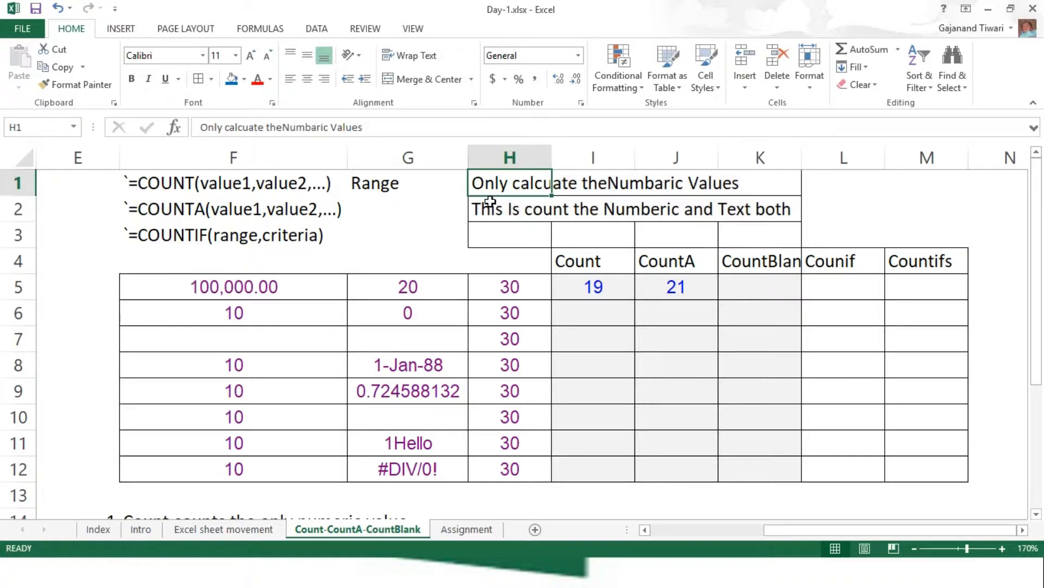
- Review the COUNTIF syntax in F3 and the blank note cell beside it in row 3
{"action": "key", "text": "Down"}
{"action": "key", "text": "Down"}
{"action": "key", "text": "Left"}
{"action": "key", "text": "Left"}
{"action": "key", "text": "Left"}
{"action": "key", "text": "Right"}
{"action": "key", "text": "Right"}
{"action": "key", "text": "Left"}
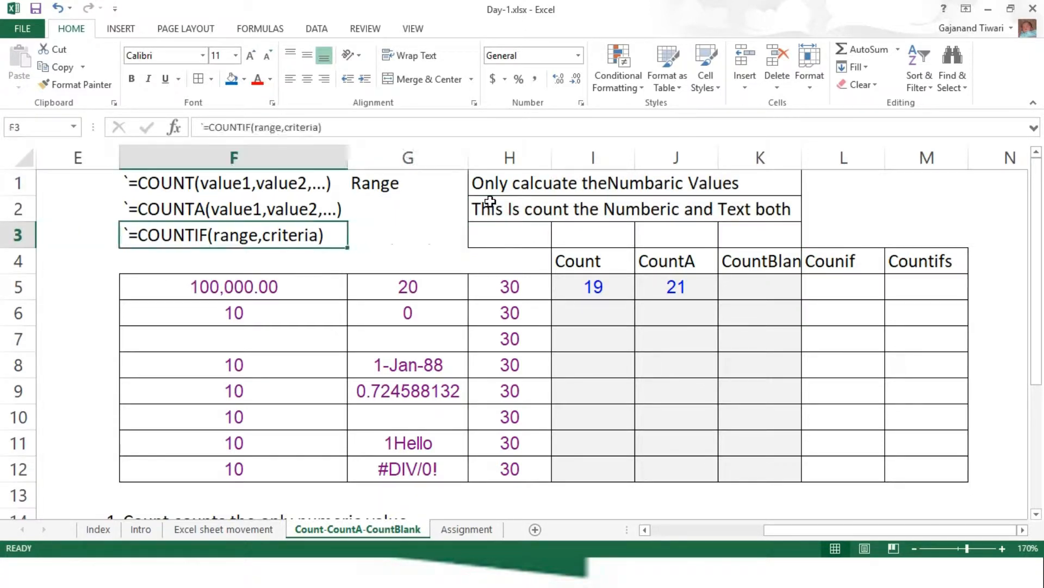
{"action": "key", "text": "Right"}
{"action": "key", "text": "Right"}
{"action": "key", "text": "Down"}
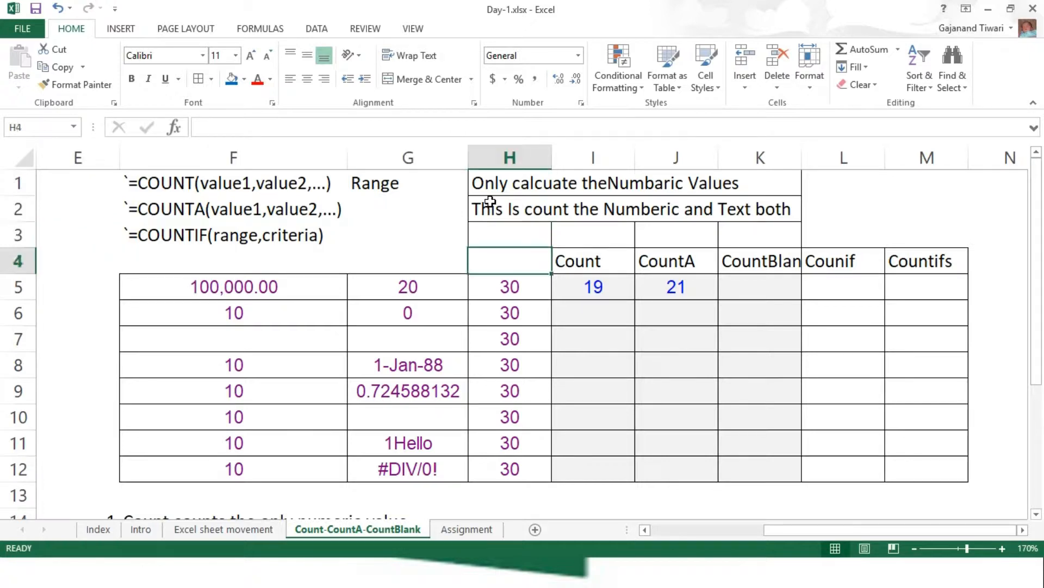
{"action": "left_click", "coordinate": [97, 529]}
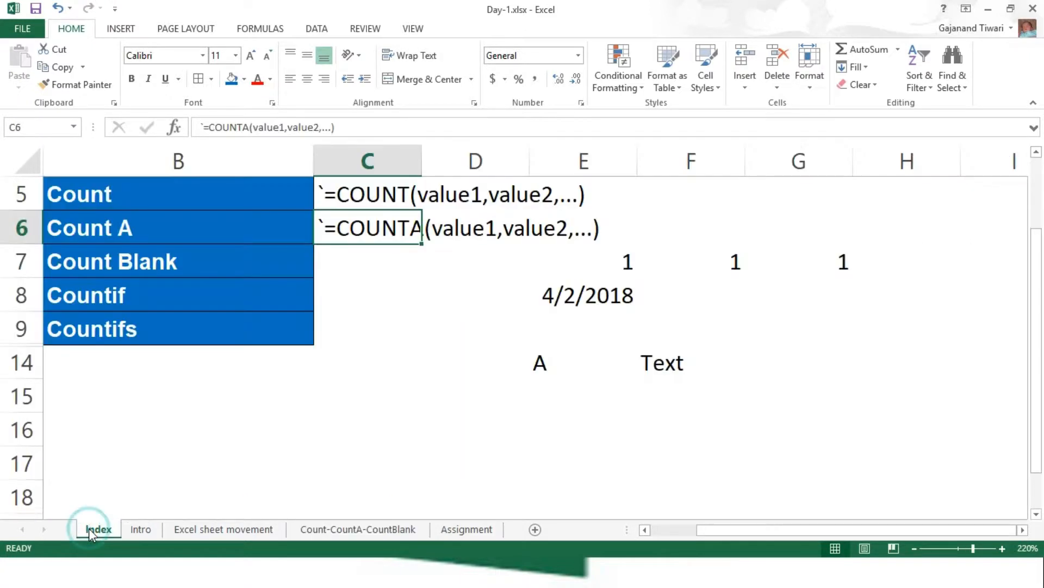
{"action": "left_click", "coordinate": [360, 263]}
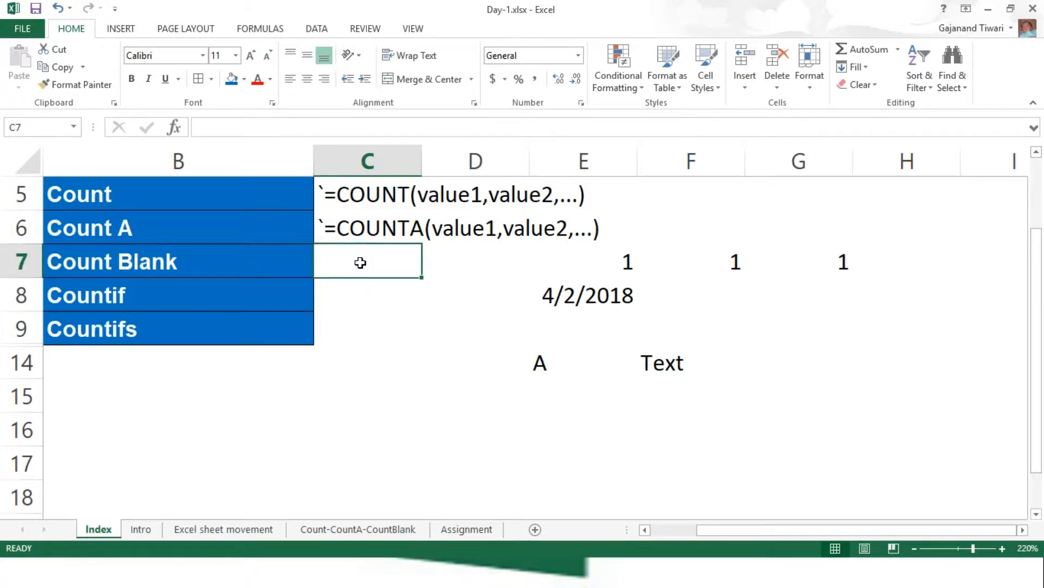
{"action": "type", "text": "-="}
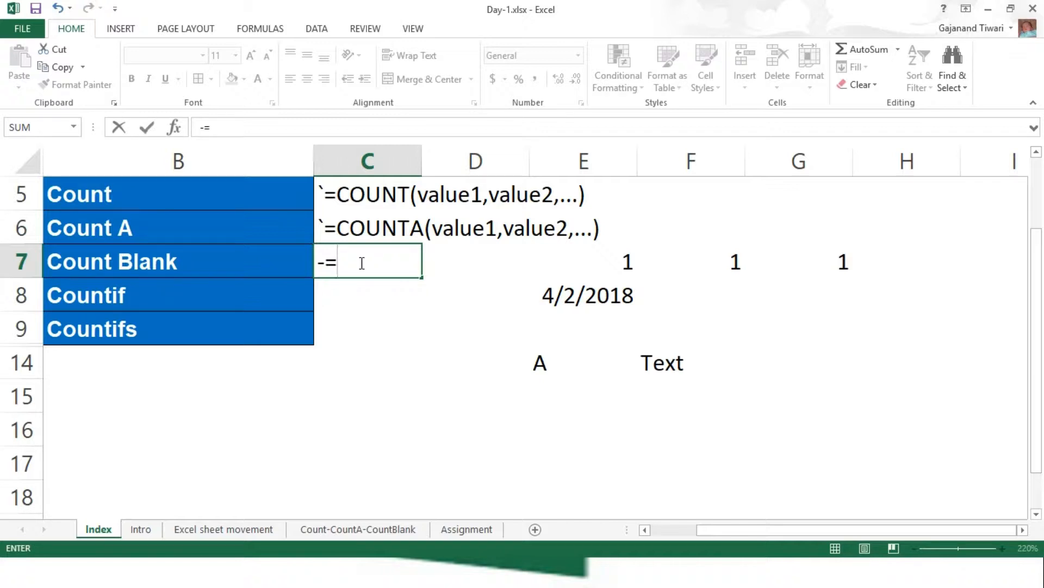
{"action": "key", "text": "Escape"}
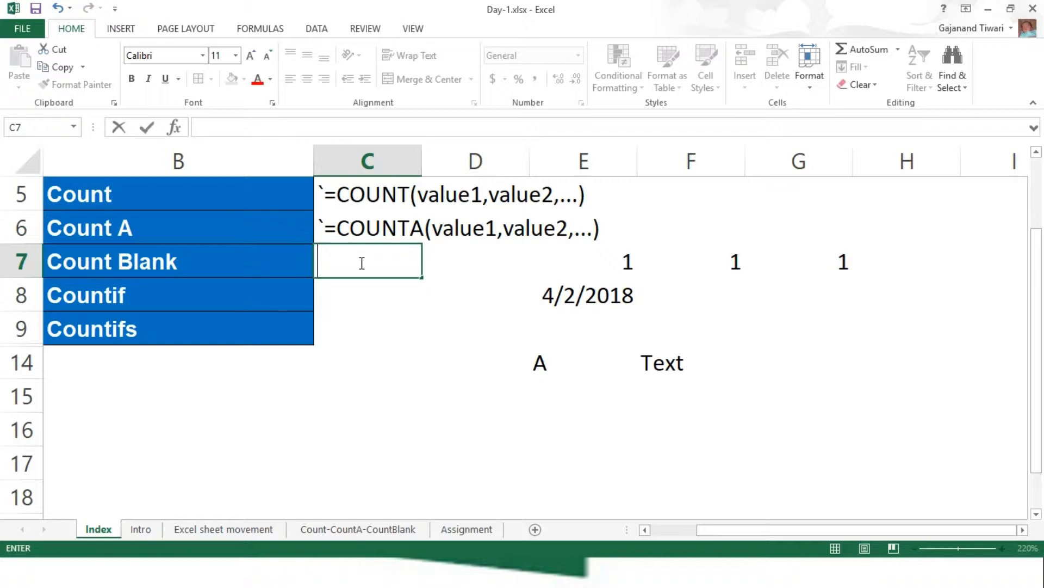
{"action": "left_click", "coordinate": [357, 529]}
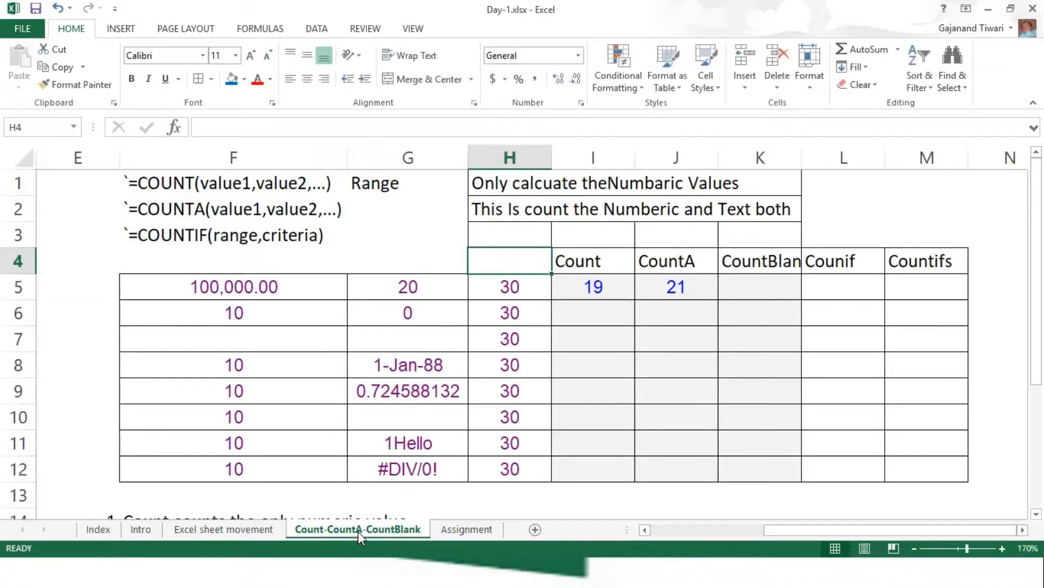
{"action": "left_click", "coordinate": [767, 284]}
{"action": "type", "text": "=coun"}
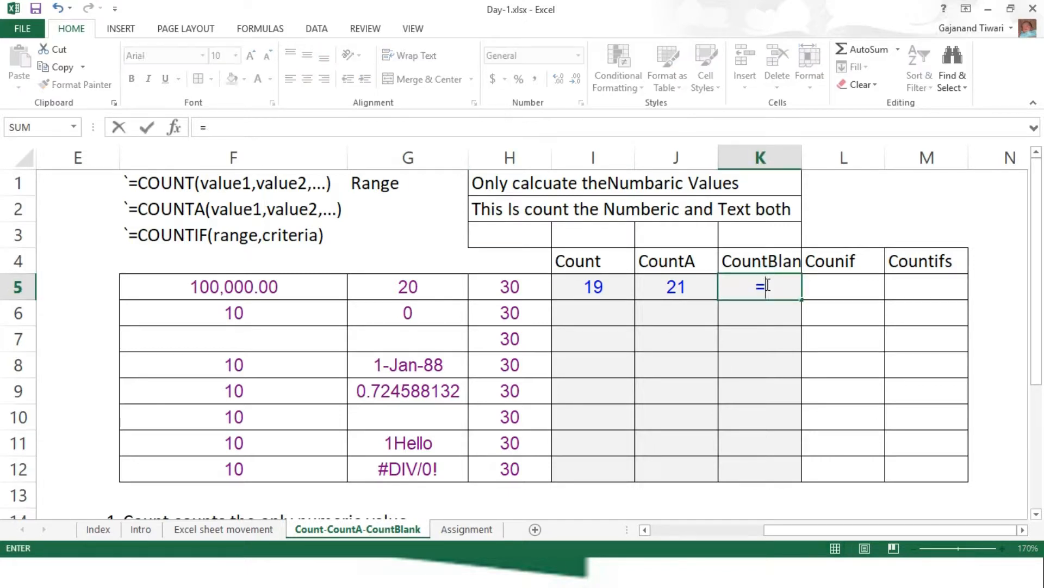
{"action": "key", "text": "Escape"}
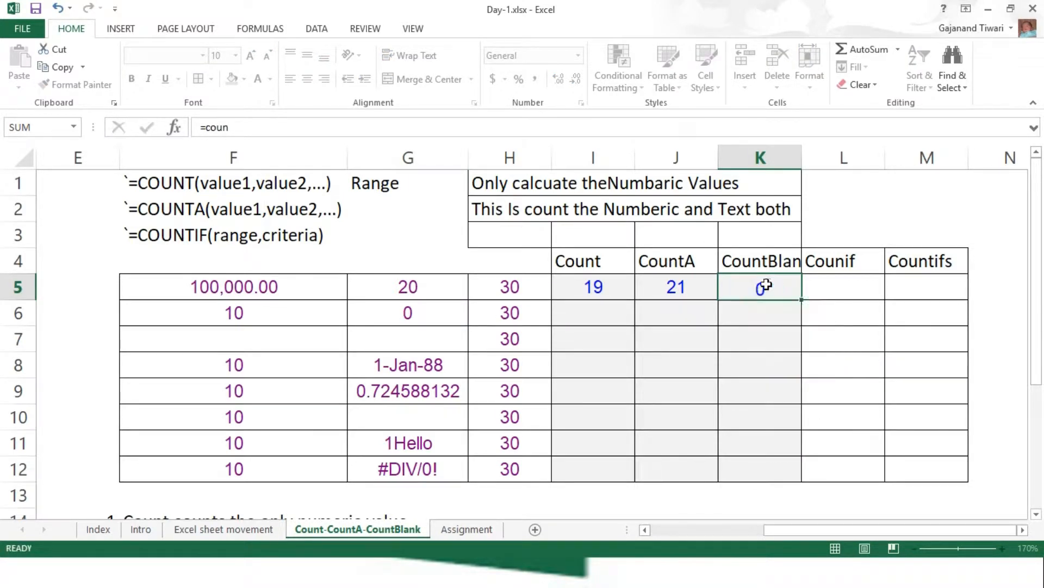
{"action": "key", "text": "Tab"}
- Enter the formula =COUNTBLANK(F5:H5) in cell K5 to count the blank cells of row 5
{"action": "left_click", "coordinate": [767, 284]}
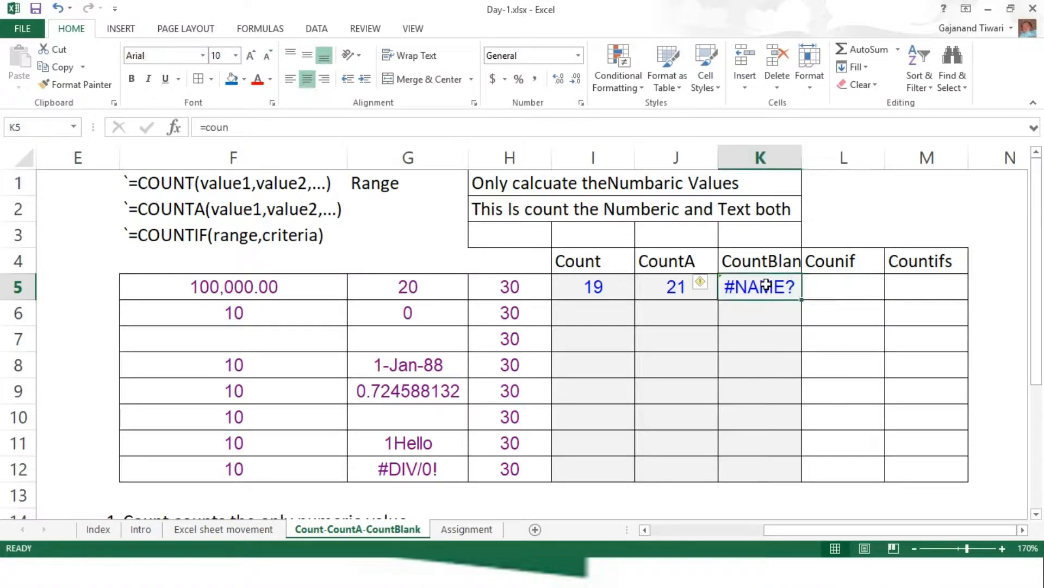
{"action": "type", "text": "=coun"}
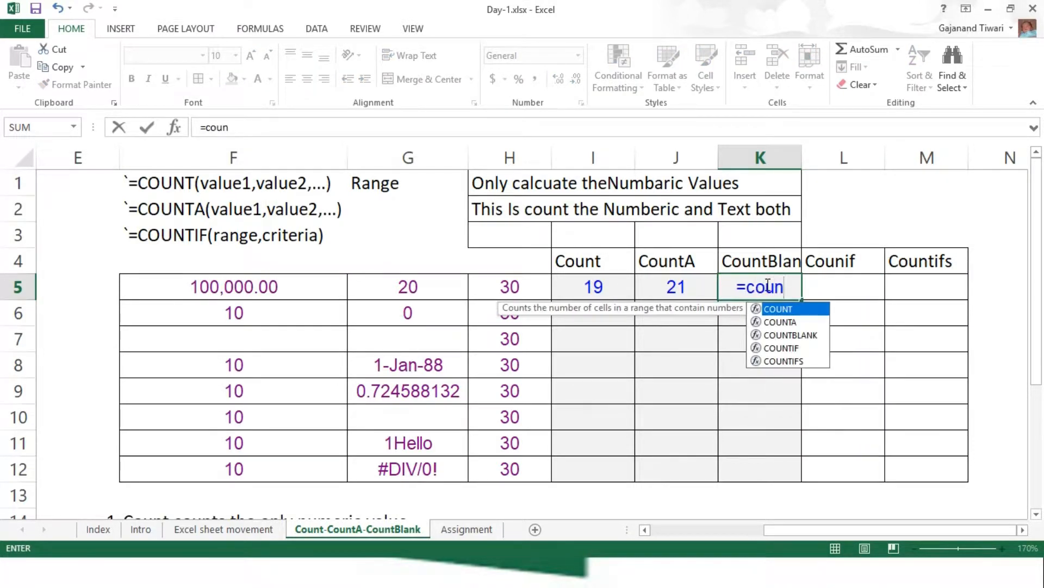
{"action": "key", "text": "Down"}
{"action": "key", "text": "Down"}
{"action": "key", "text": "Tab"}
{"action": "key", "text": "Left"}
{"action": "key", "text": "Left"}
{"action": "key", "text": "Left"}
{"action": "key", "text": "Left"}
{"action": "key", "text": "Left"}
{"action": "key", "text": "Left"}
{"action": "key", "text": "Right"}
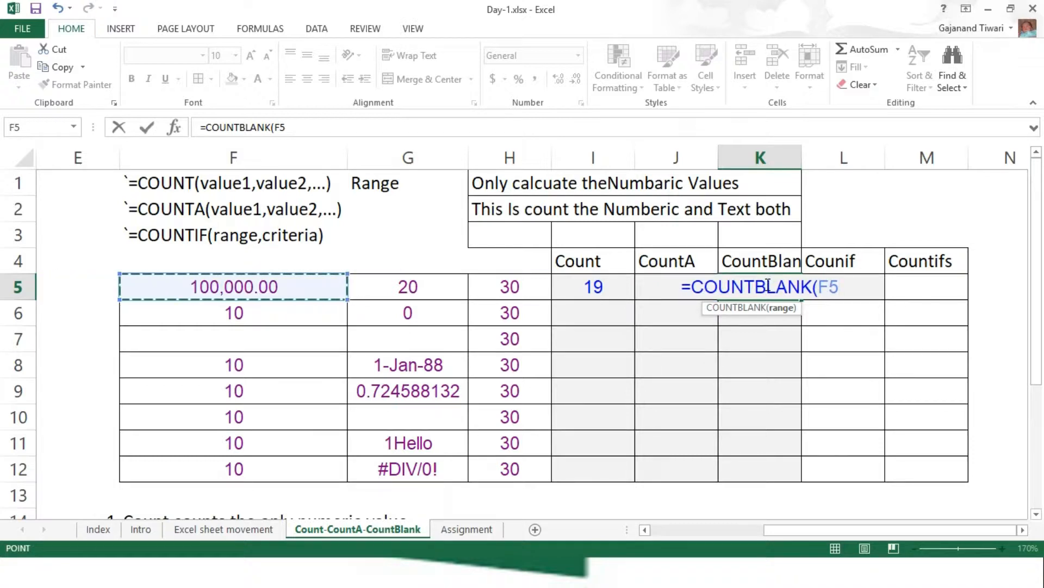
{"action": "key", "text": "shift+Right"}
{"action": "key", "text": "shift+Right"}
{"action": "type", "text": ")"}
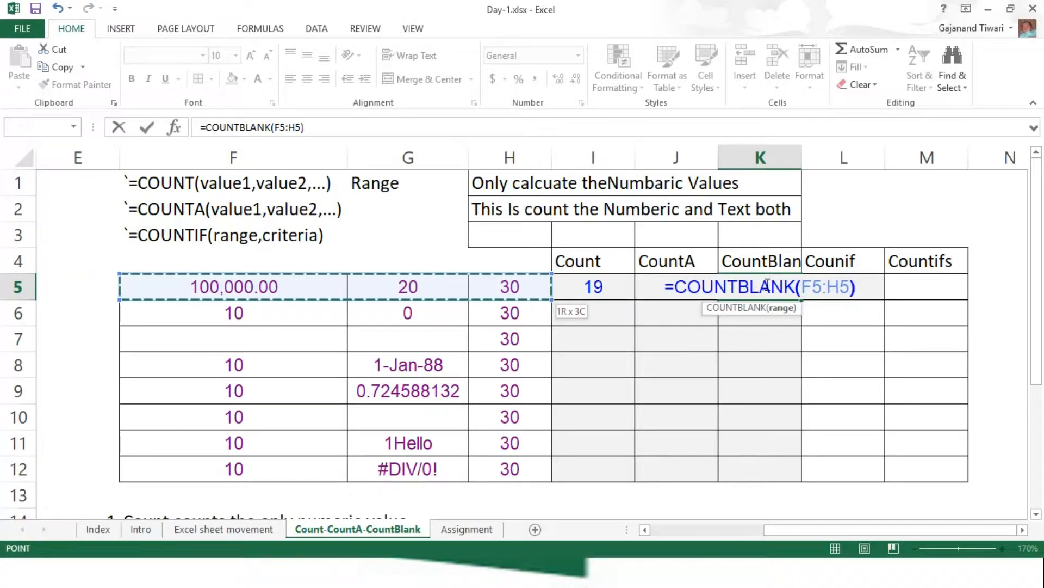
{"action": "key", "text": "Return"}
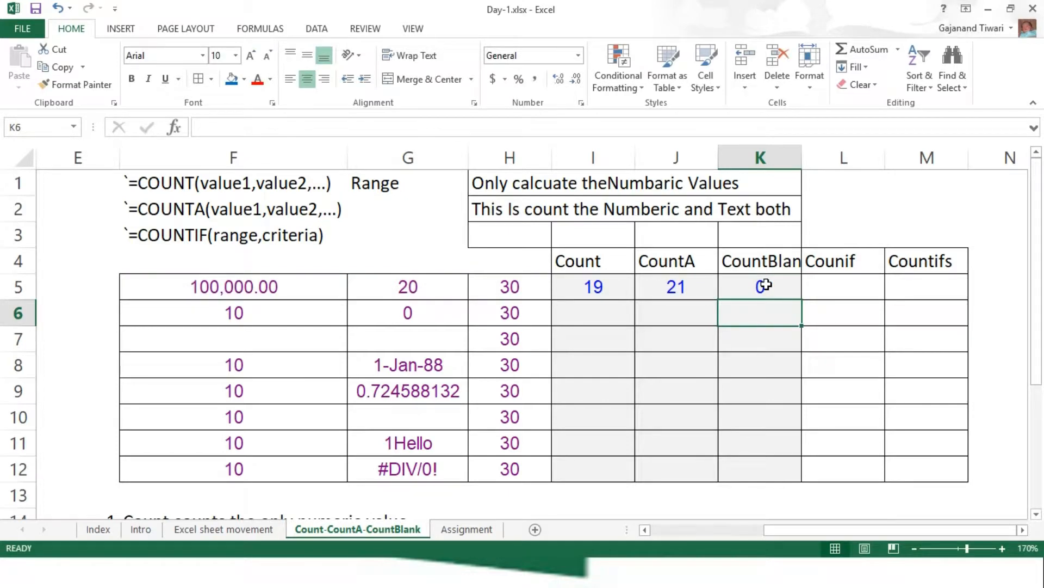
- Fill the COUNTBLANK formula from K5 down through K12
{"action": "key", "text": "Up"}
{"action": "key", "text": "shift+Down"}
{"action": "key", "text": "shift+Down"}
{"action": "key", "text": "shift+Down"}
{"action": "key", "text": "shift+Down"}
{"action": "key", "text": "shift+Down"}
{"action": "key", "text": "shift+Down"}
{"action": "key", "text": "shift+Down"}
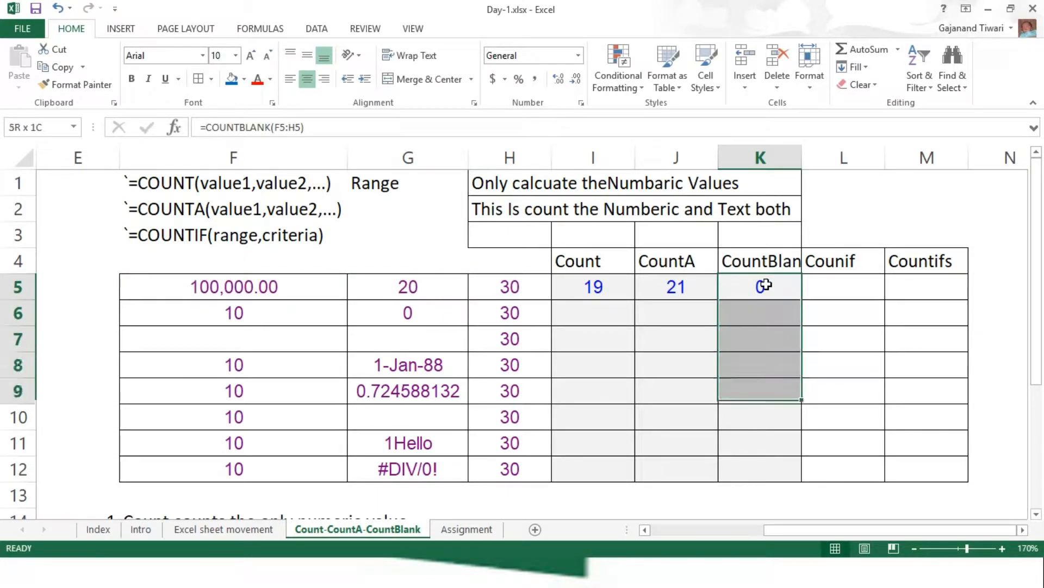
{"action": "key", "text": "ctrl+d"}
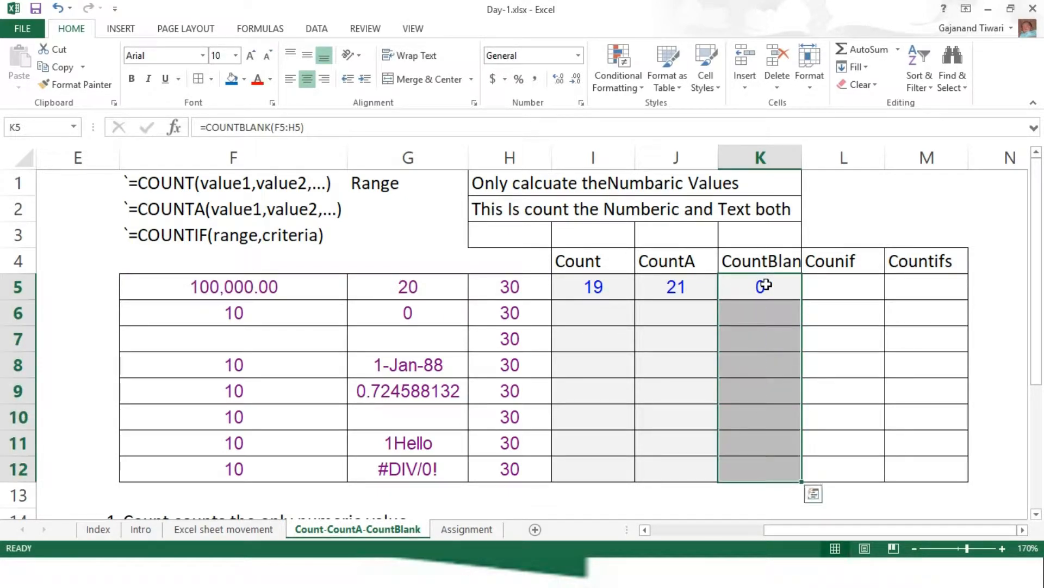
{"action": "key", "text": "Down"}
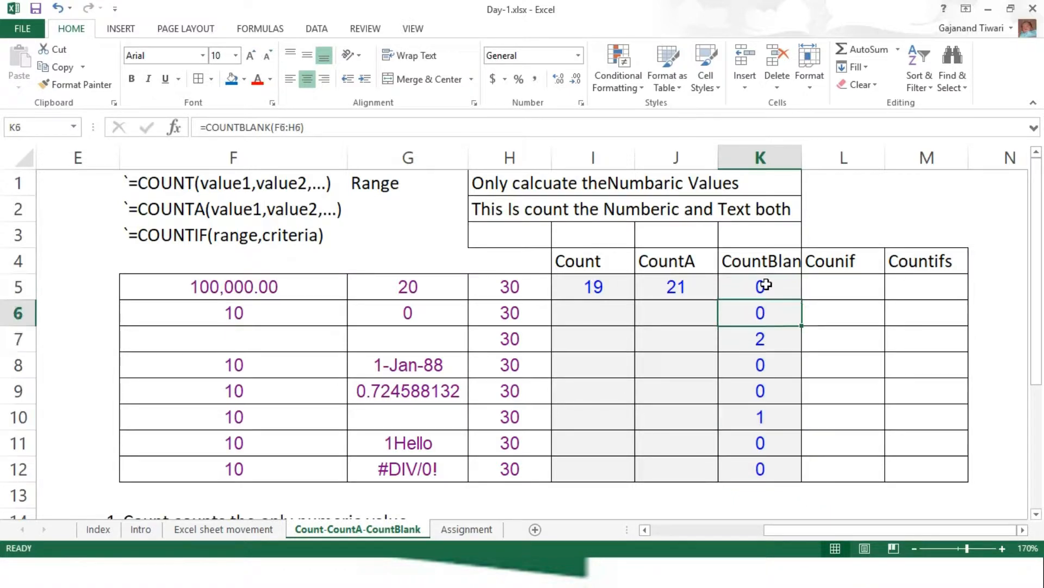
- Check the data cells of row 6 against the COUNTBLANK result in K6
{"action": "key", "text": "Left"}
{"action": "key", "text": "Left"}
{"action": "key", "text": "Left"}
{"action": "key", "text": "Left"}
{"action": "key", "text": "Left"}
{"action": "key", "text": "Right"}
{"action": "key", "text": "Right"}
{"action": "key", "text": "Right"}
{"action": "key", "text": "Right"}
{"action": "key", "text": "Right"}
{"action": "key", "text": "Down"}
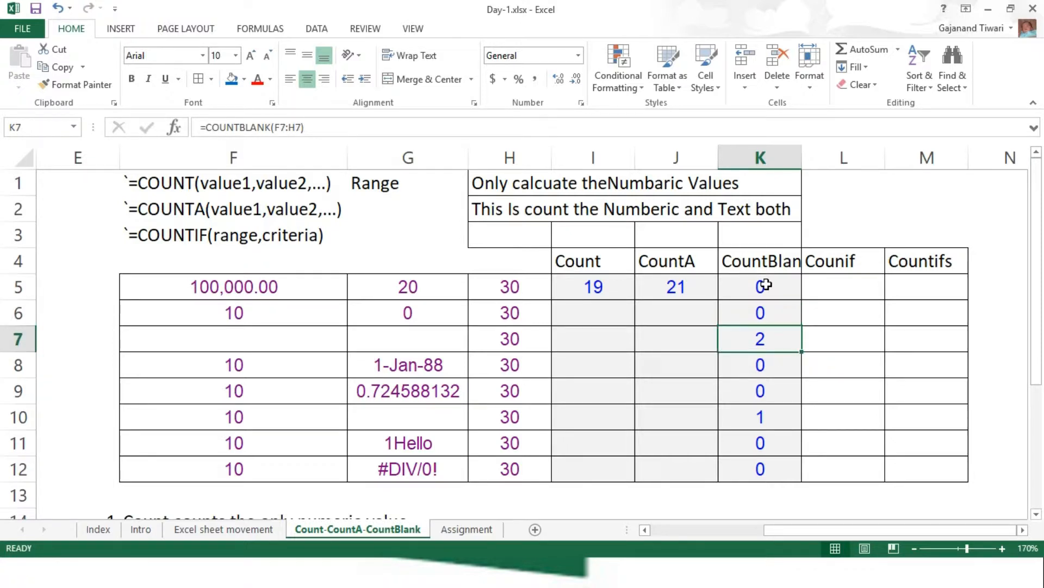
- Examine the COUNTBLANK results below row 7, comparing K10 with the data cells of row 10
{"action": "key", "text": "Down"}
{"action": "key", "text": "Down"}
{"action": "key", "text": "Down"}
{"action": "key", "text": "Down"}
{"action": "key", "text": "Down"}
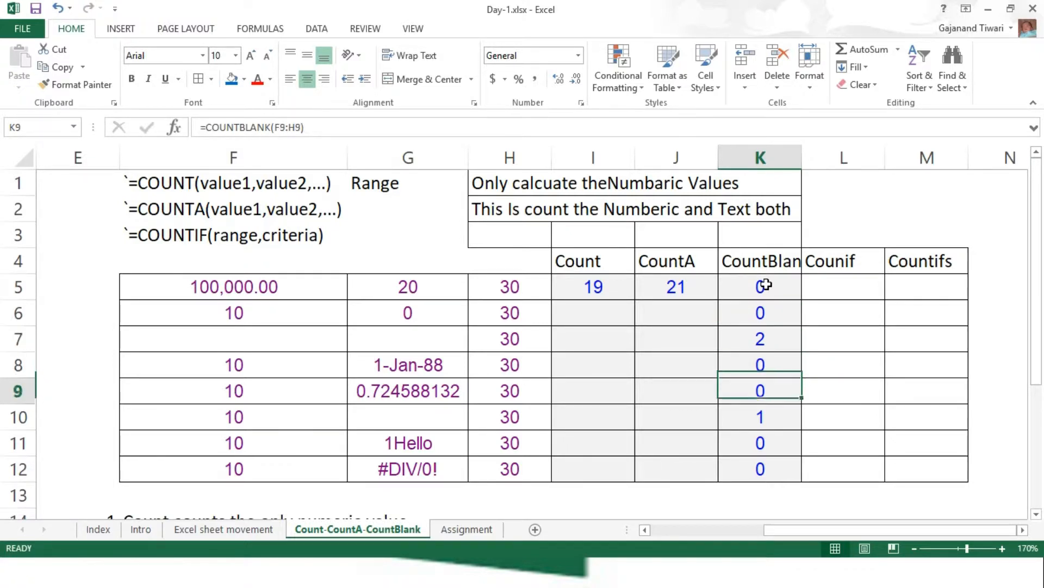
{"action": "key", "text": "Up"}
{"action": "key", "text": "Up"}
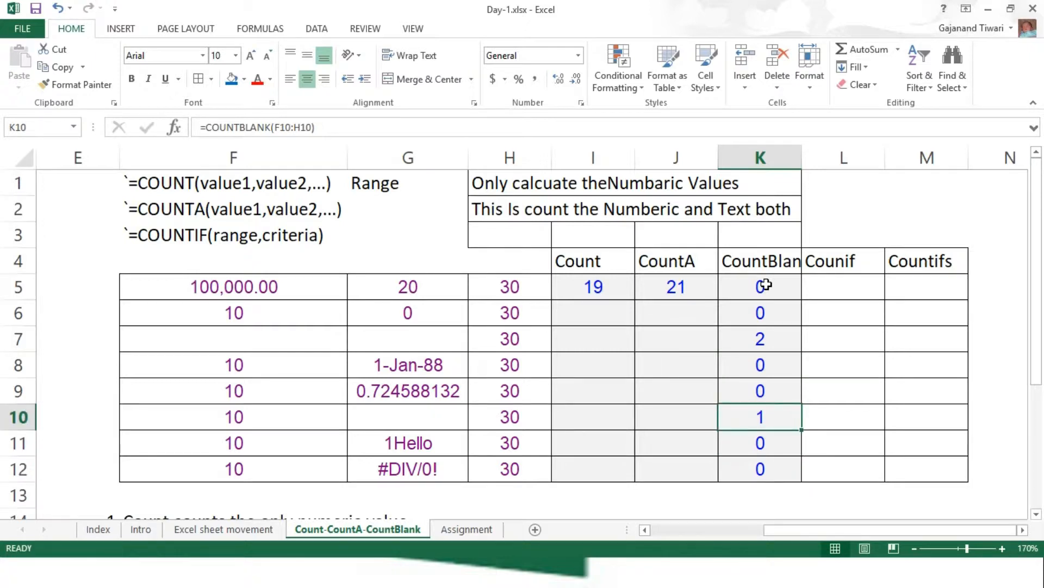
{"action": "key", "text": "Left"}
{"action": "key", "text": "Left"}
{"action": "key", "text": "Left"}
{"action": "key", "text": "Left"}
{"action": "key", "text": "Right"}
{"action": "key", "text": "Right"}
{"action": "key", "text": "Right"}
{"action": "key", "text": "Right"}
{"action": "key", "text": "Right"}
{"action": "key", "text": "Right"}
{"action": "key", "text": "Left"}
{"action": "key", "text": "Left"}
{"action": "key", "text": "Up"}
{"action": "key", "text": "Up"}
{"action": "key", "text": "Up"}
{"action": "key", "text": "Up"}
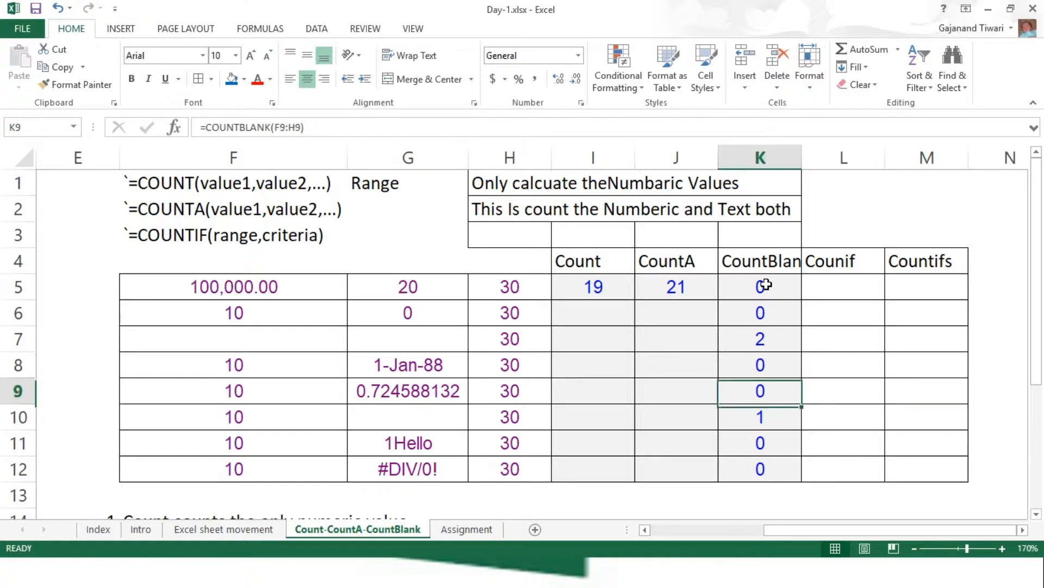
- Correct the misspelled header in cell L4 to countif
{"action": "key", "text": "Up"}
{"action": "key", "text": "Up"}
{"action": "key", "text": "Right"}
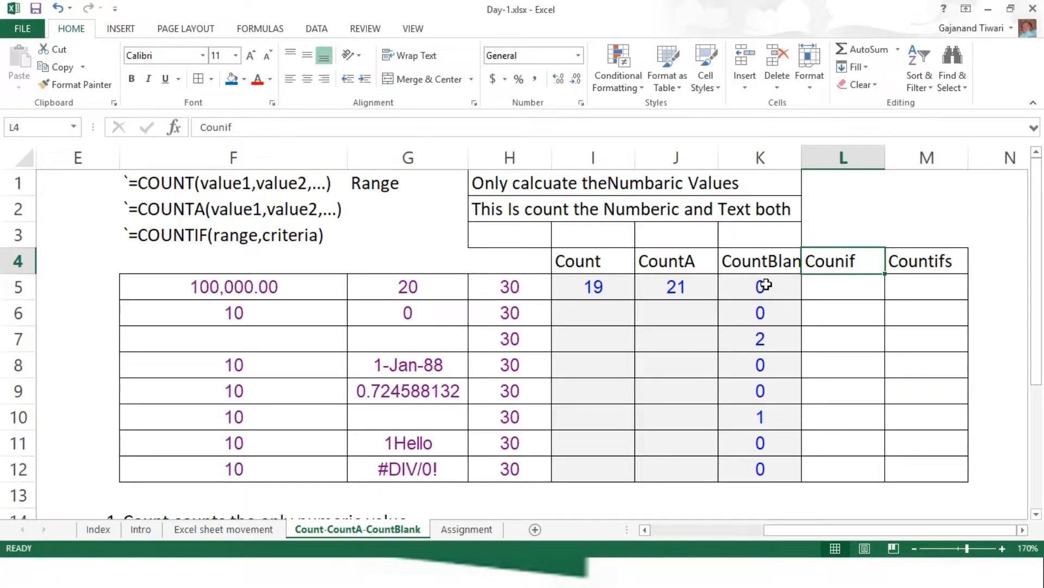
{"action": "key", "text": "Down"}
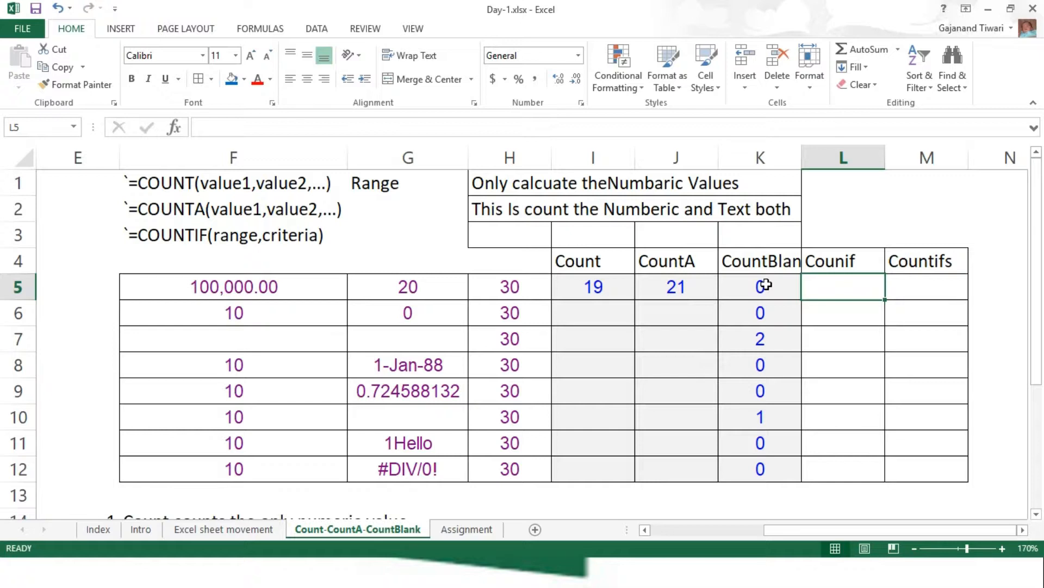
{"action": "key", "text": "Up"}
{"action": "type", "text": "c"}
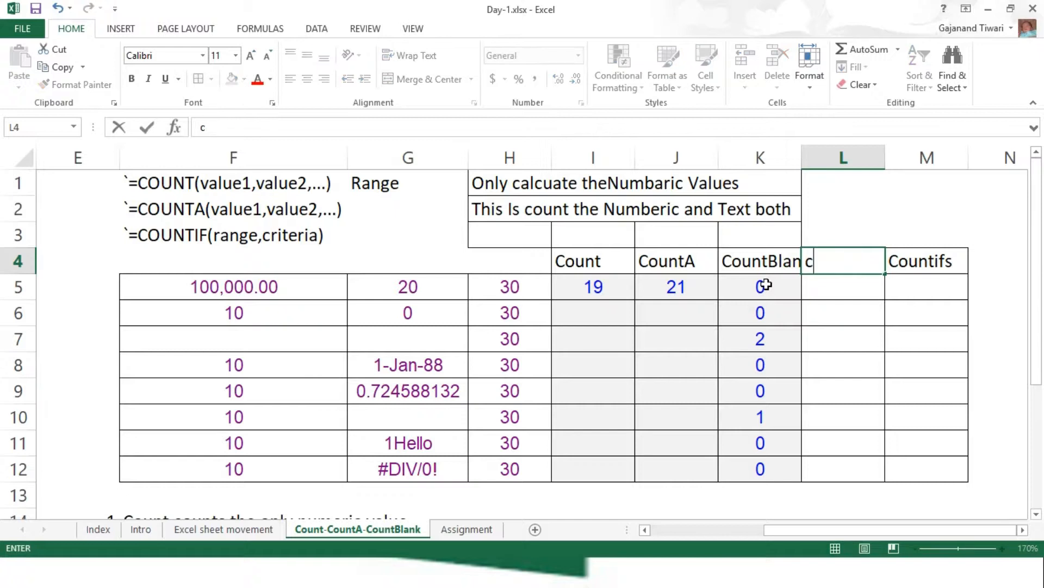
{"action": "type", "text": "ountif"}
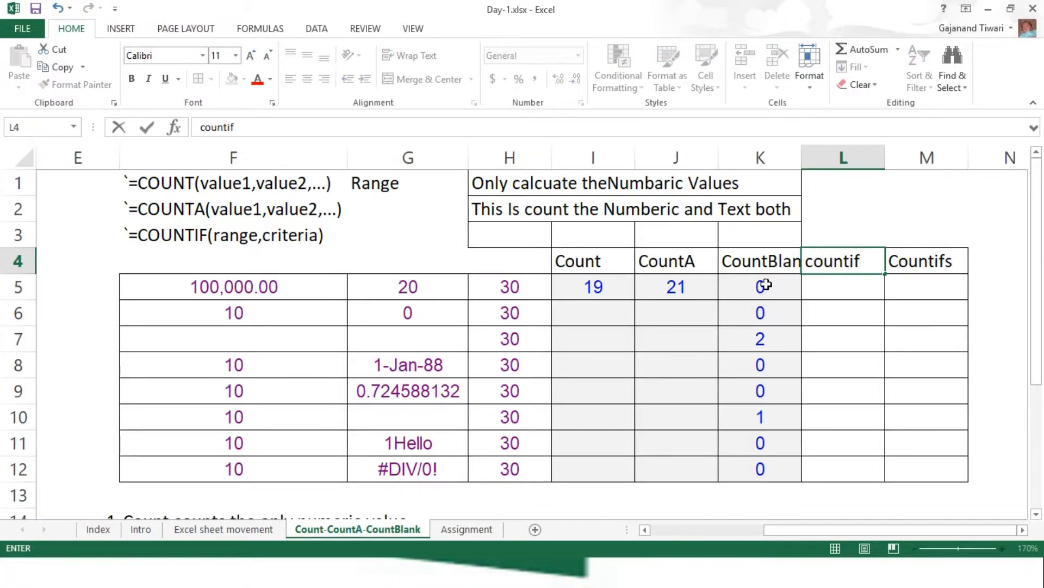
{"action": "key", "text": "Return"}
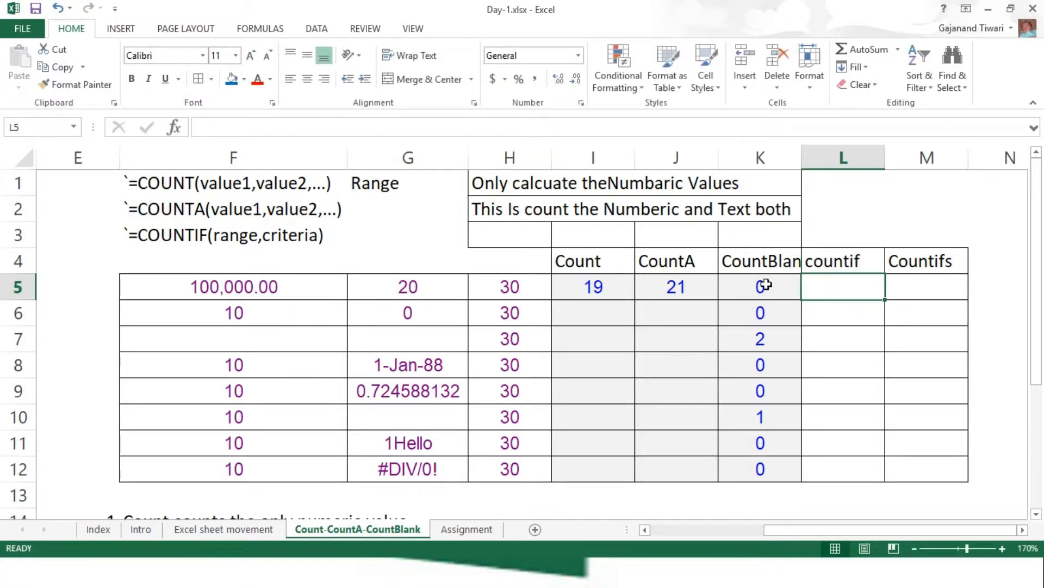
- Enter the formula =COUNTIF(F5:H12,0) in cell L5 to count the zeros in the data table
{"action": "type", "text": "="}
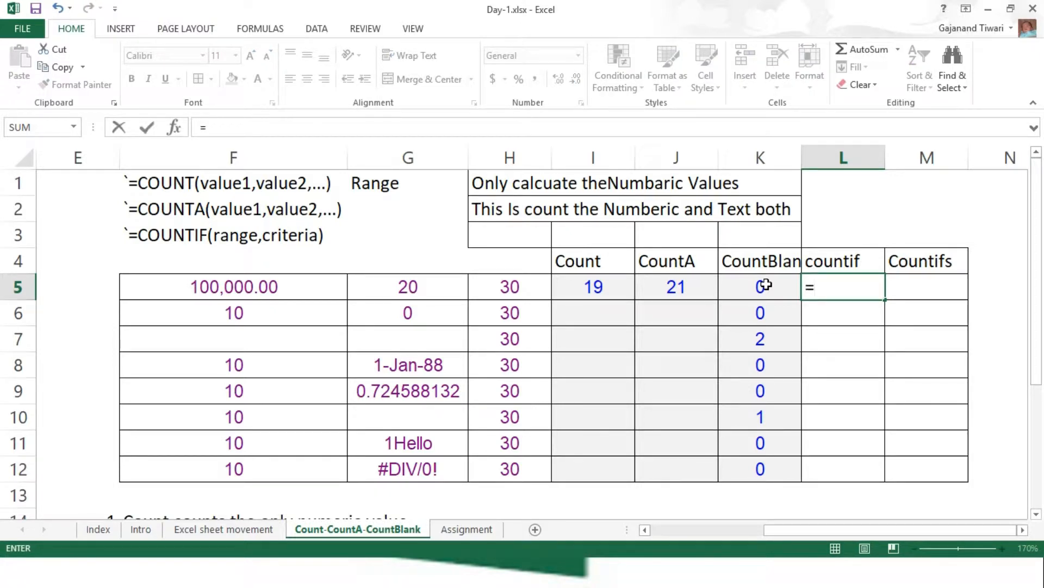
{"action": "type", "text": "coun"}
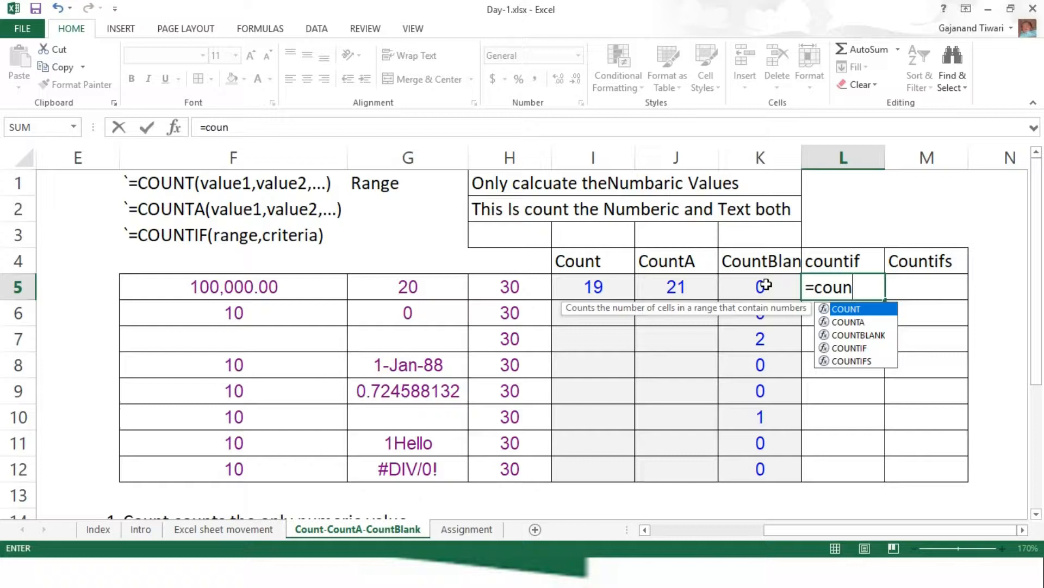
{"action": "key", "text": "Down"}
{"action": "key", "text": "Down"}
{"action": "key", "text": "Down"}
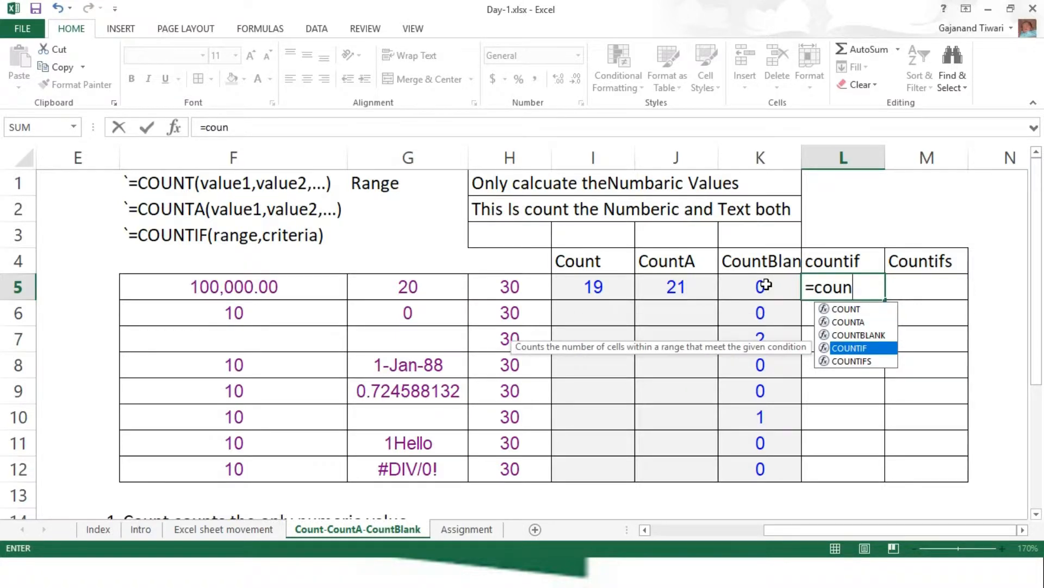
{"action": "key", "text": "Tab"}
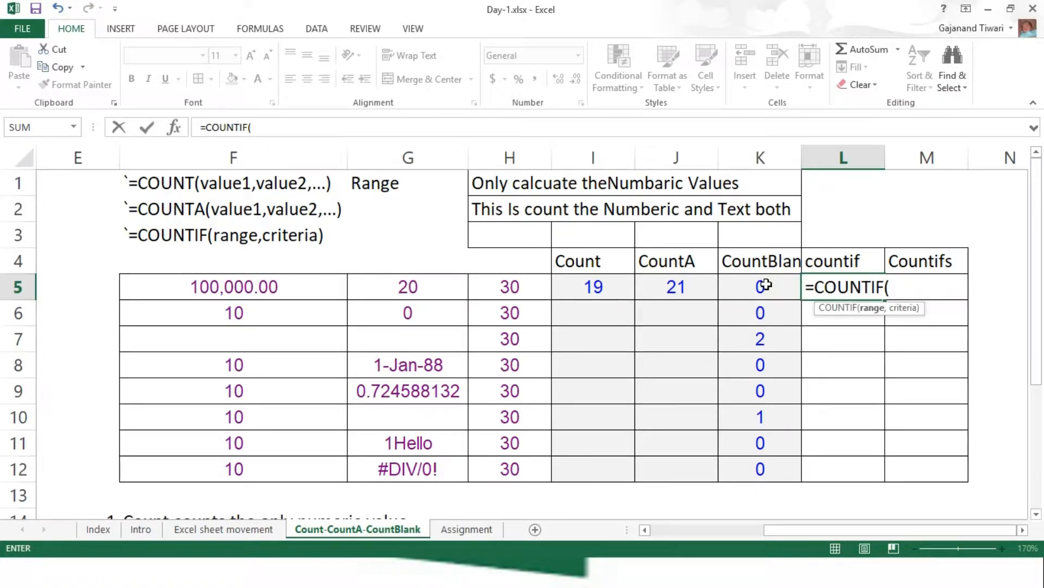
{"action": "key", "text": "Left"}
{"action": "key", "text": "Left"}
{"action": "key", "text": "Left"}
{"action": "key", "text": "Left"}
{"action": "key", "text": "Left"}
{"action": "key", "text": "Left"}
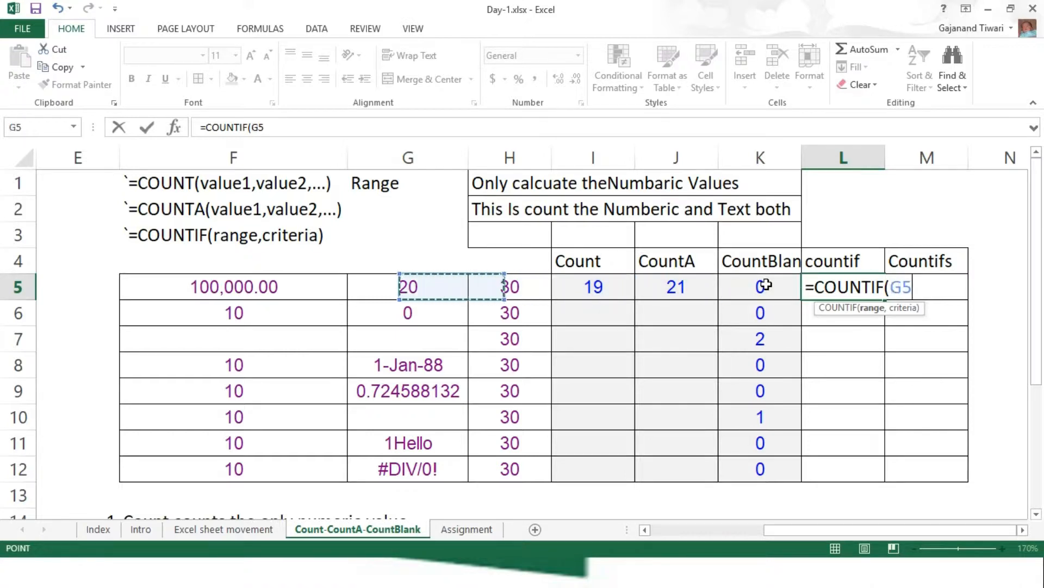
{"action": "key", "text": "shift+Right"}
{"action": "key", "text": "shift+Right"}
{"action": "key", "text": "shift+Down"}
{"action": "key", "text": "shift+Down"}
{"action": "key", "text": "shift+Down"}
{"action": "key", "text": "shift+Down"}
{"action": "key", "text": "shift+Down"}
{"action": "key", "text": "shift+Down"}
{"action": "key", "text": "shift+Down"}
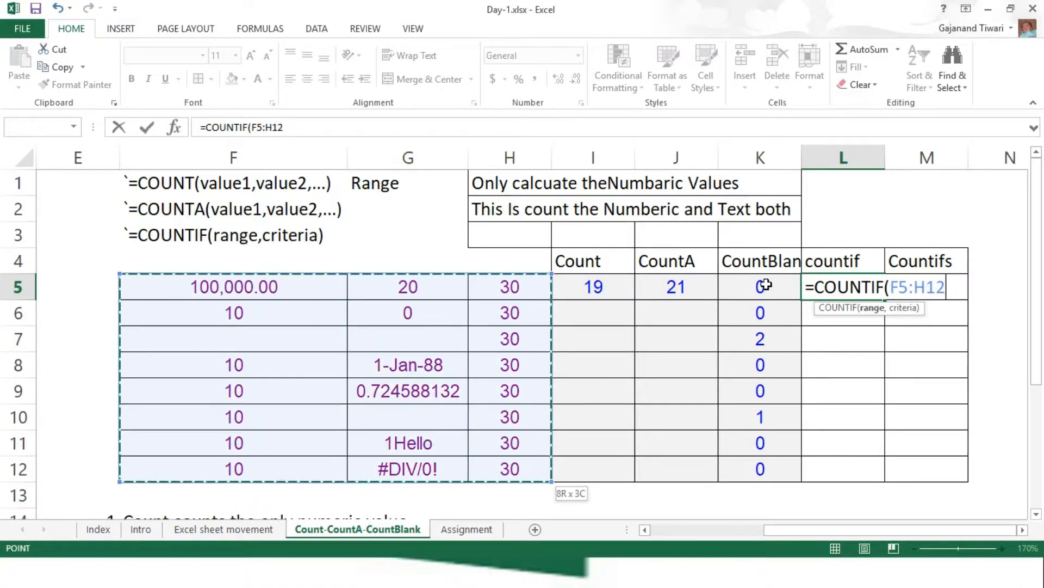
{"action": "type", "text": ","}
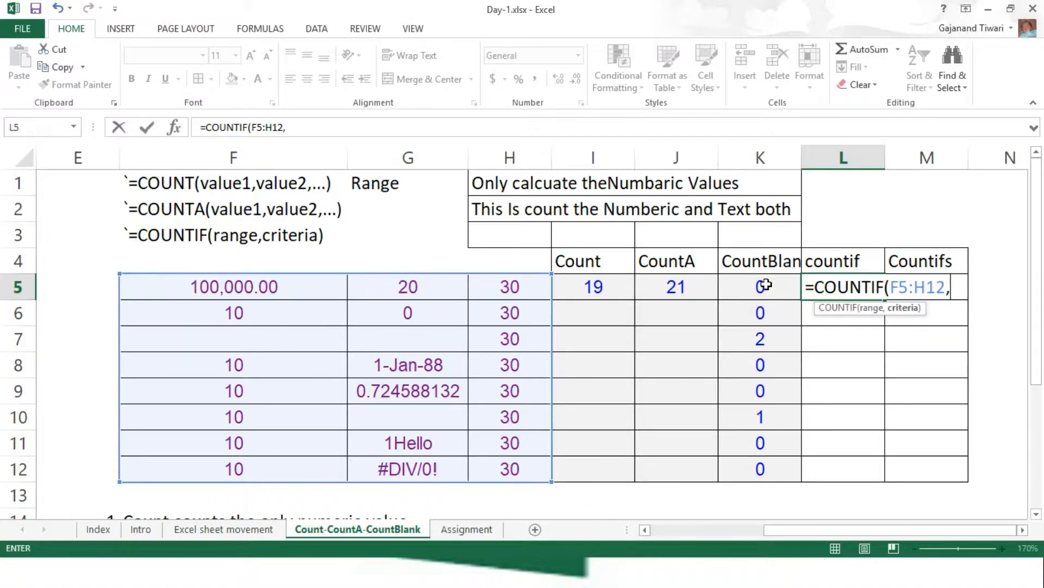
{"action": "type", "text": "0)"}
{"action": "key", "text": "Return"}
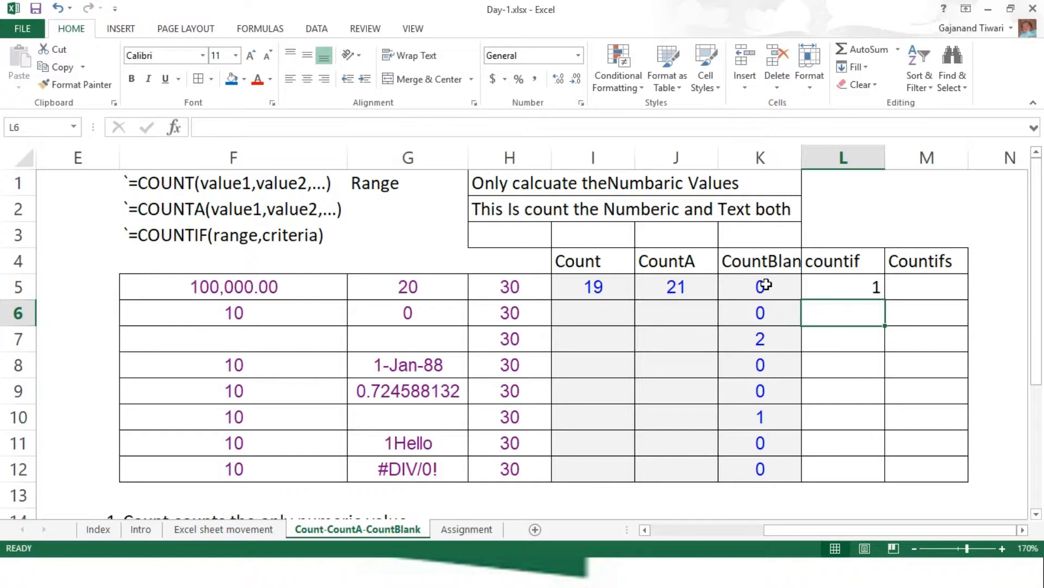
{"action": "key", "text": "Up"}
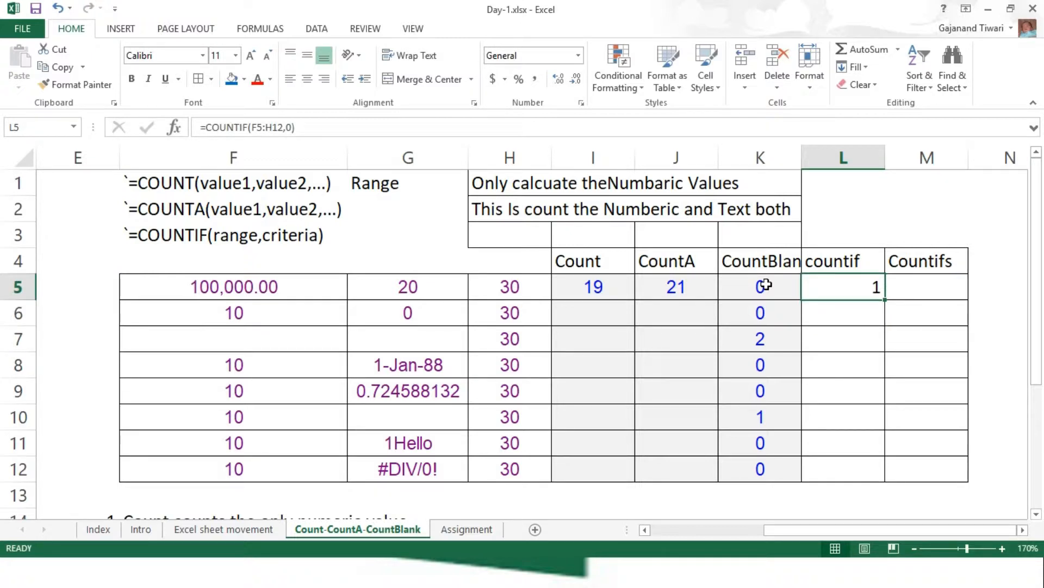
- Enter 0 in the blank cell F7 to test the COUNTIF formula
{"action": "left_click", "coordinate": [225, 338]}
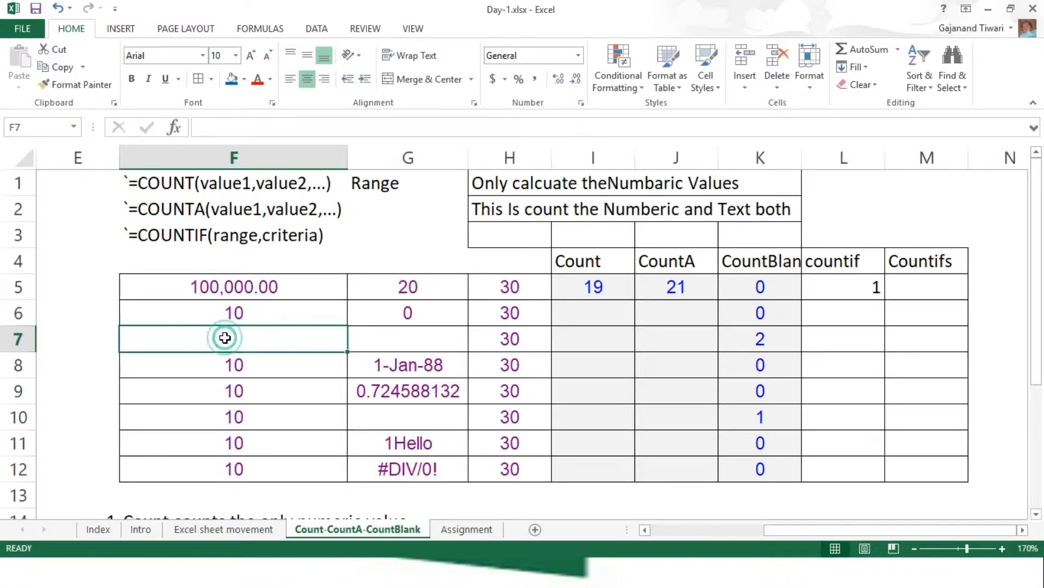
{"action": "type", "text": "0"}
{"action": "key", "text": "Return"}
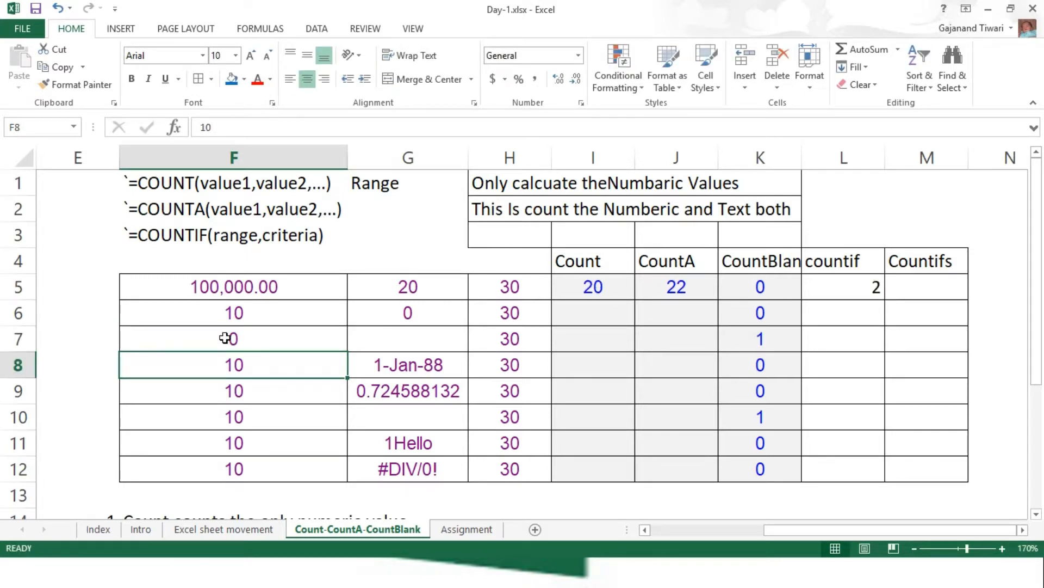
- Clear the test value from F7 and return to the COUNTIF formula in L5
{"action": "left_click", "coordinate": [225, 338]}
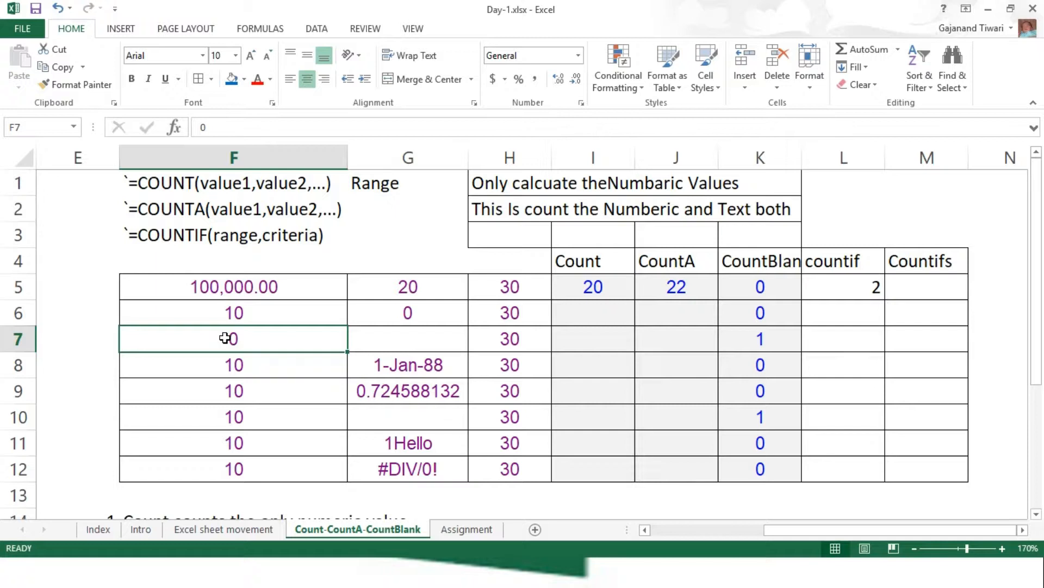
{"action": "key", "text": "Delete"}
{"action": "key", "text": "Up"}
{"action": "key", "text": "Up"}
{"action": "key", "text": "Right"}
{"action": "key", "text": "Right"}
{"action": "key", "text": "Right"}
{"action": "key", "text": "Right"}
{"action": "key", "text": "Right"}
{"action": "key", "text": "Right"}
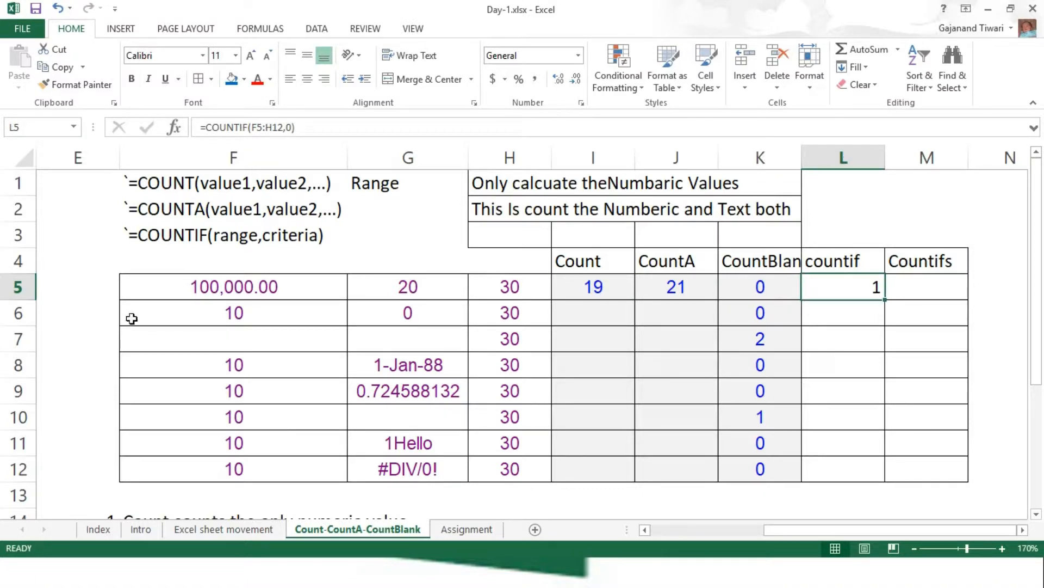
- Enter the COUNTIF description "you can find the value as per condition/ Conditions" in cell H3
{"action": "left_click", "coordinate": [496, 234]}
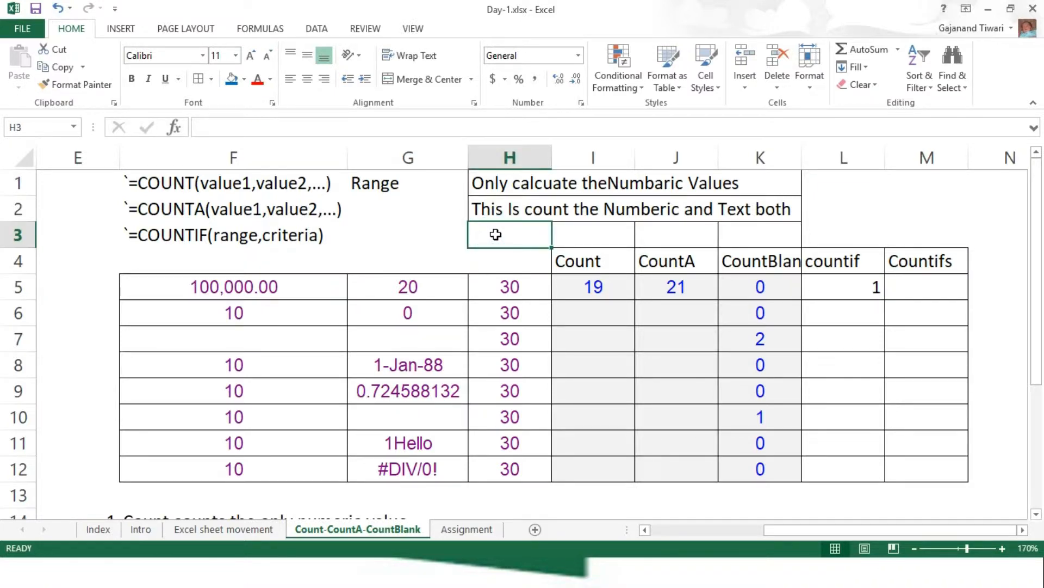
{"action": "type", "text": "youcan"}
{"action": "key", "text": "BackSpace"}
{"action": "key", "text": "BackSpace"}
{"action": "key", "text": "BackSpace"}
{"action": "type", "text": "can find the valueas"}
{"action": "key", "text": "BackSpace"}
{"action": "key", "text": "BackSpace"}
{"action": "type", "text": "as "}
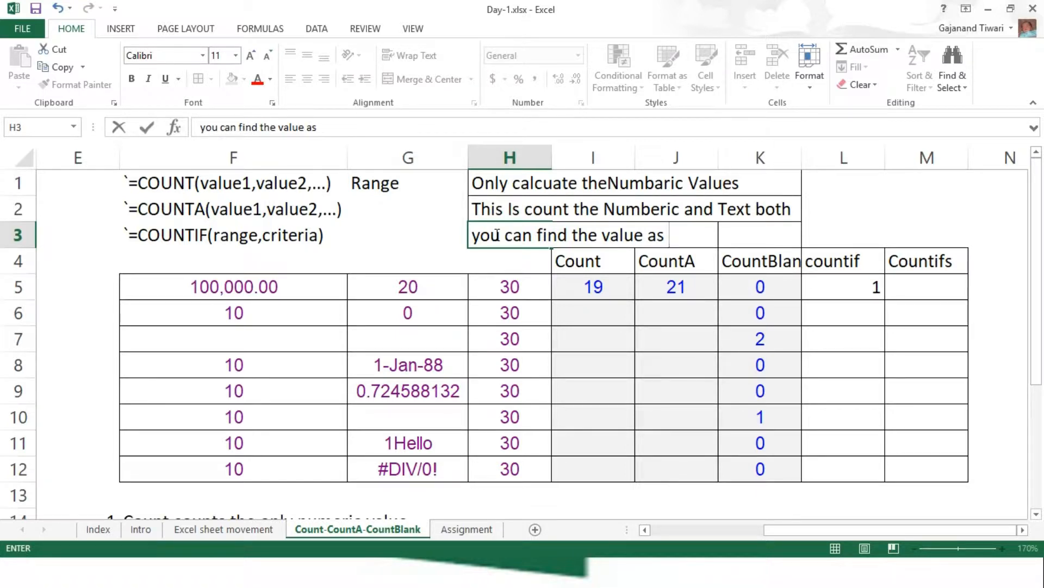
{"action": "type", "text": "per con"}
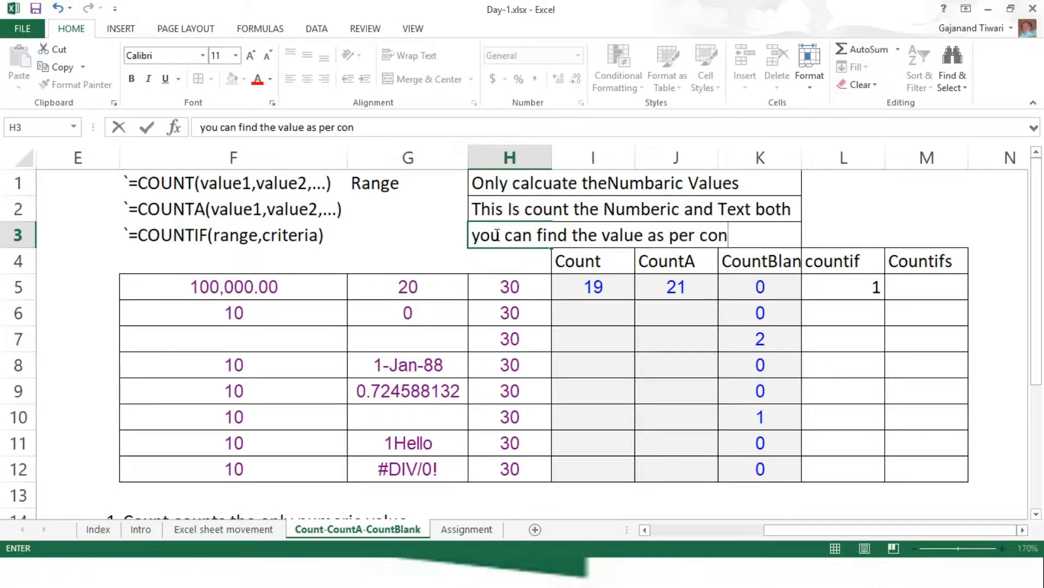
{"action": "type", "text": "dition"}
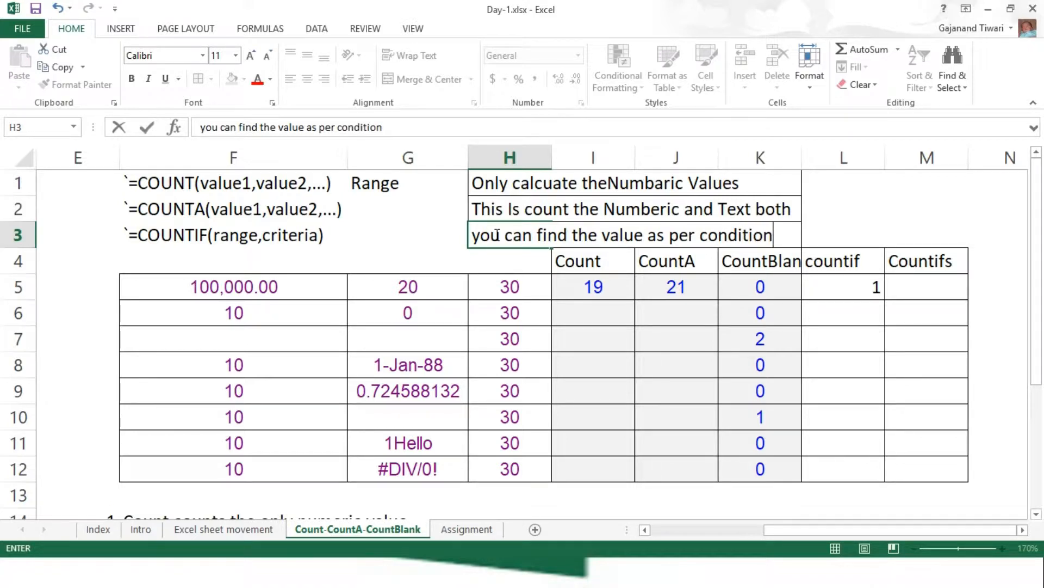
{"action": "type", "text": "s"}
{"action": "key", "text": "BackSpace"}
{"action": "type", "text": "/ Conditions"}
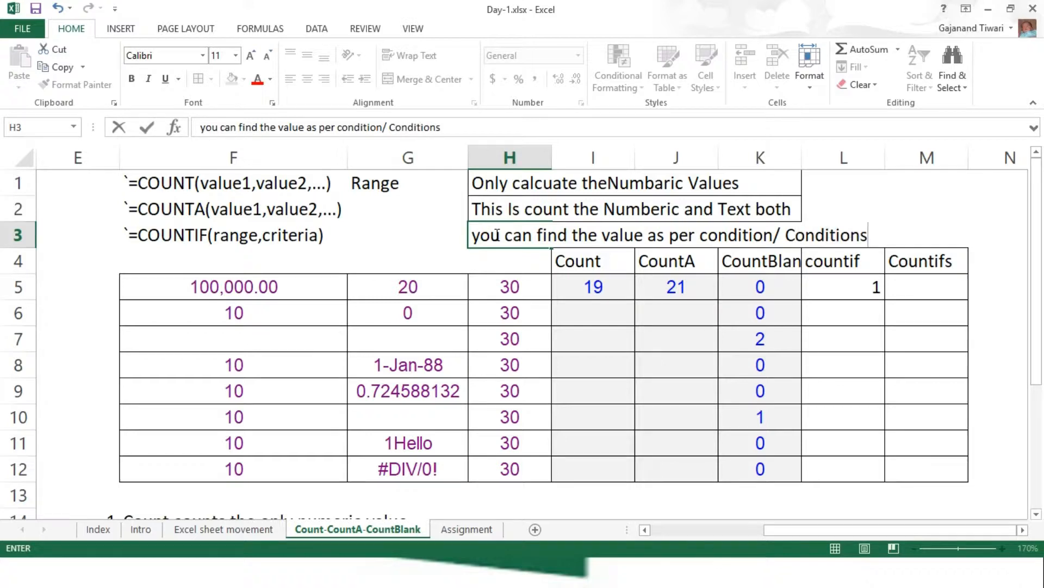
{"action": "key", "text": "Return"}
{"action": "left_click", "coordinate": [495, 234]}
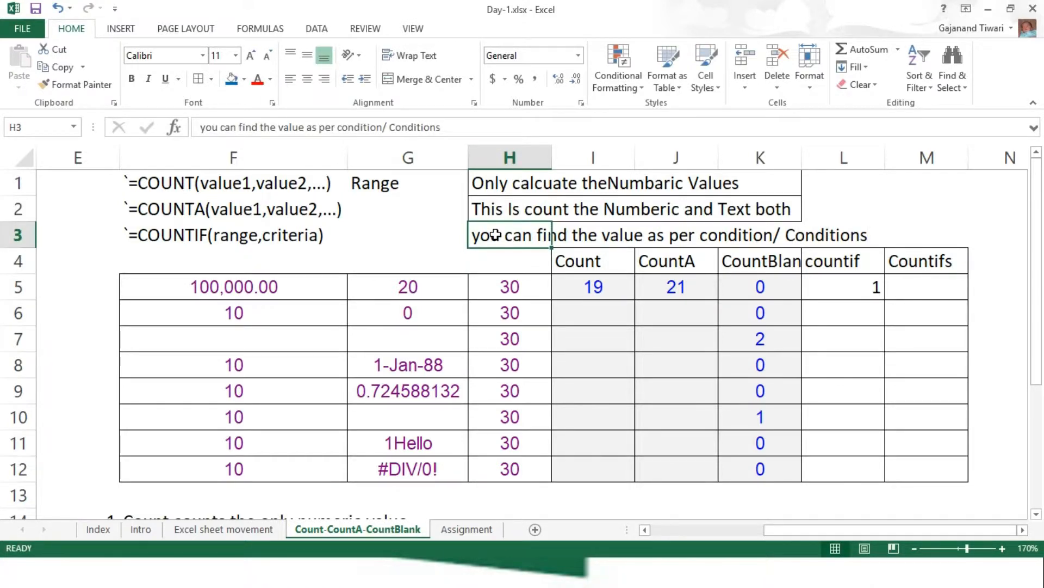
- Review the COUNTIF syntax in F3, the Countifs header in M4, and the data values in F6 and G6
{"action": "key", "text": "Down"}
{"action": "key", "text": "Down"}
{"action": "key", "text": "Up"}
{"action": "key", "text": "Left"}
{"action": "key", "text": "Left"}
{"action": "key", "text": "Left"}
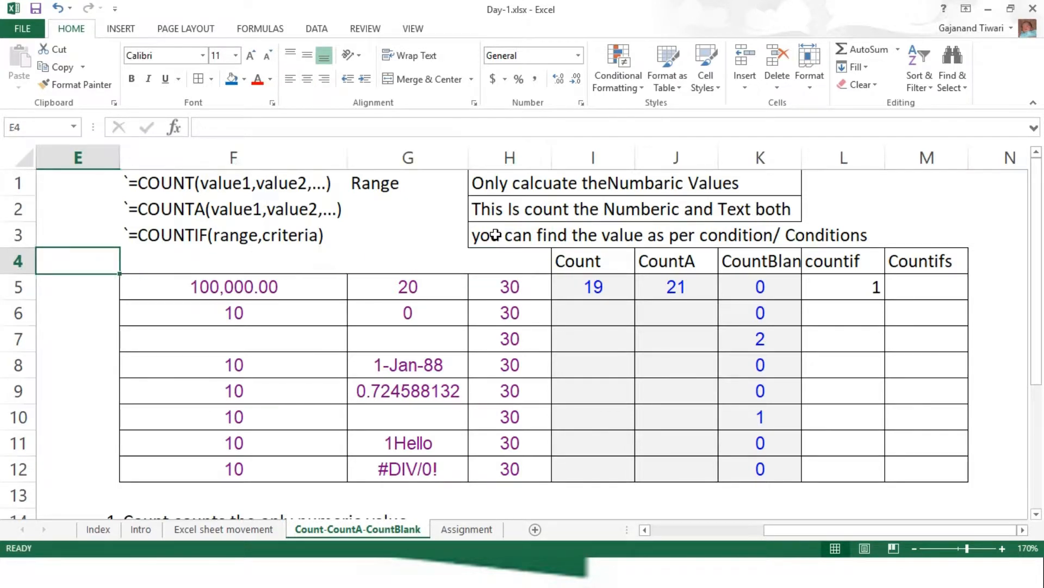
{"action": "key", "text": "Up"}
{"action": "key", "text": "Right"}
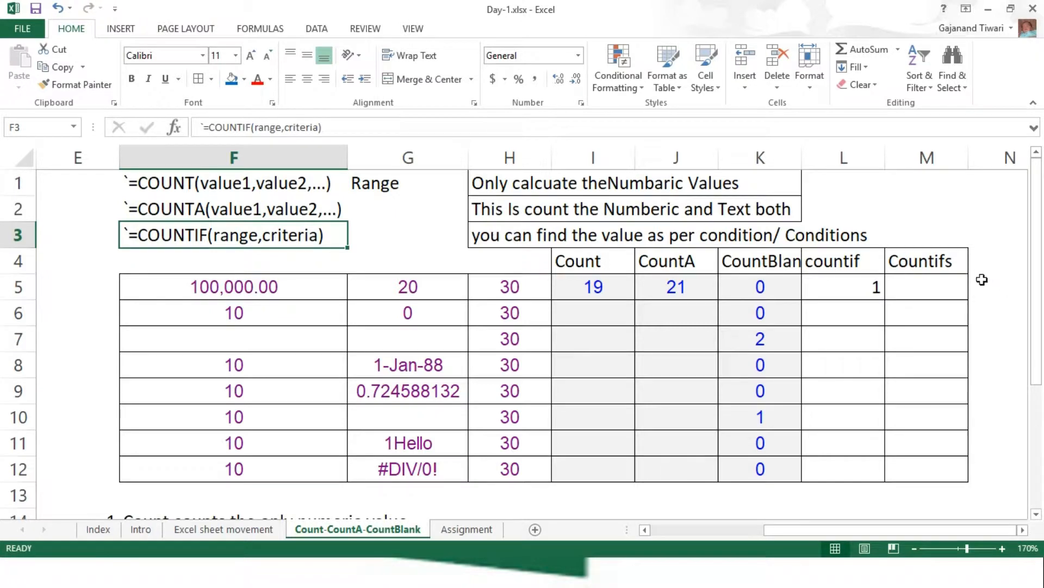
{"action": "left_click", "coordinate": [936, 262]}
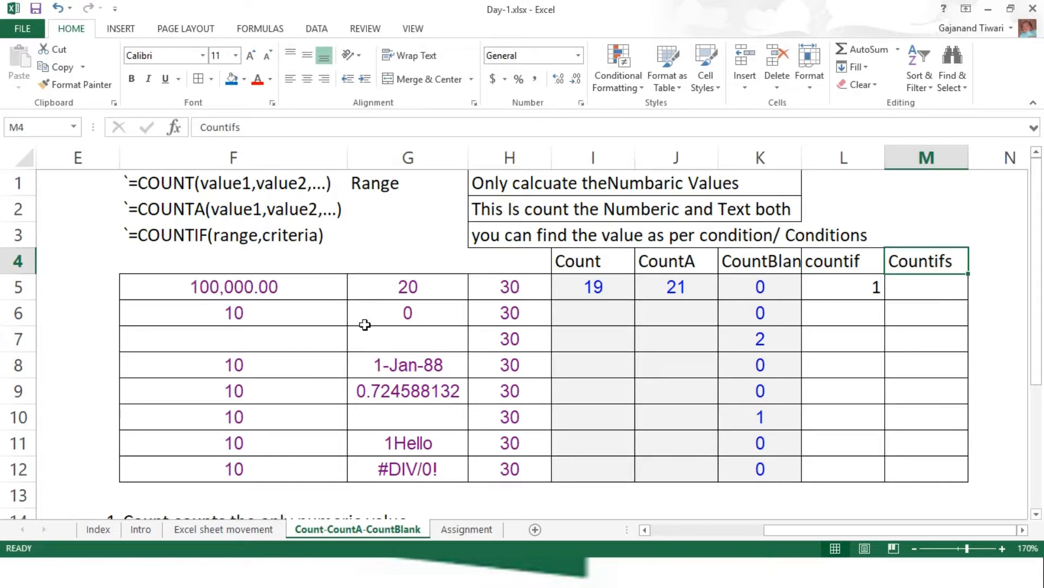
{"action": "left_click", "coordinate": [242, 319]}
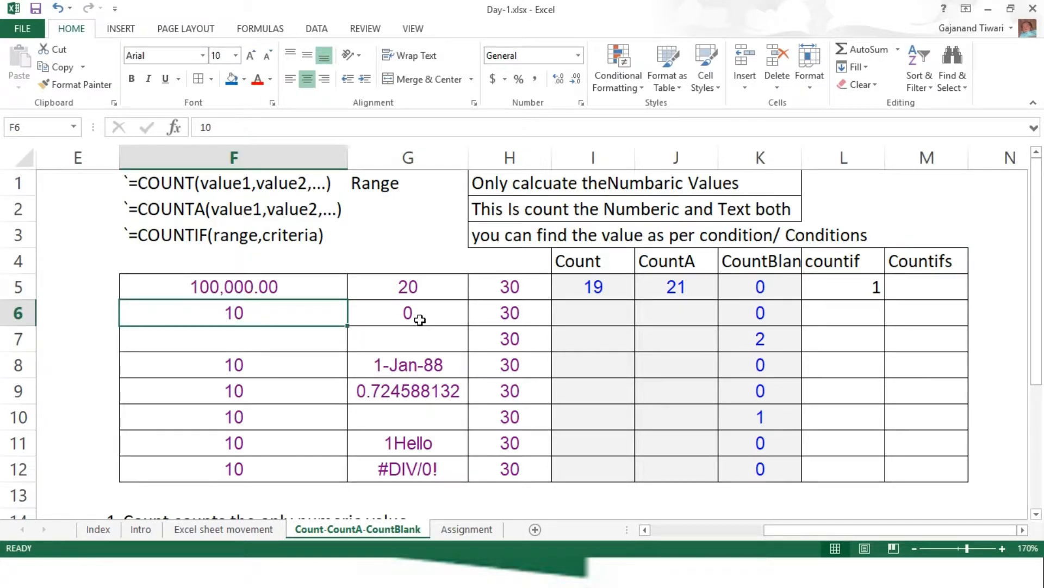
{"action": "left_click", "coordinate": [419, 320]}
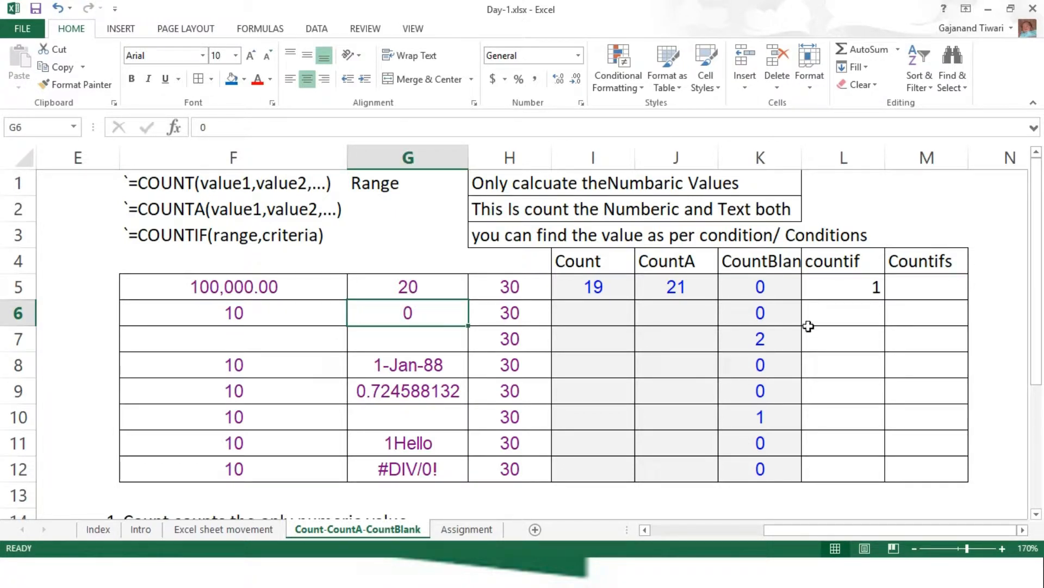
- Begin a COUNTIFS formula in M5 with F5:H5 as the first criteria range and ">21" as its criterion
{"action": "left_click", "coordinate": [919, 292]}
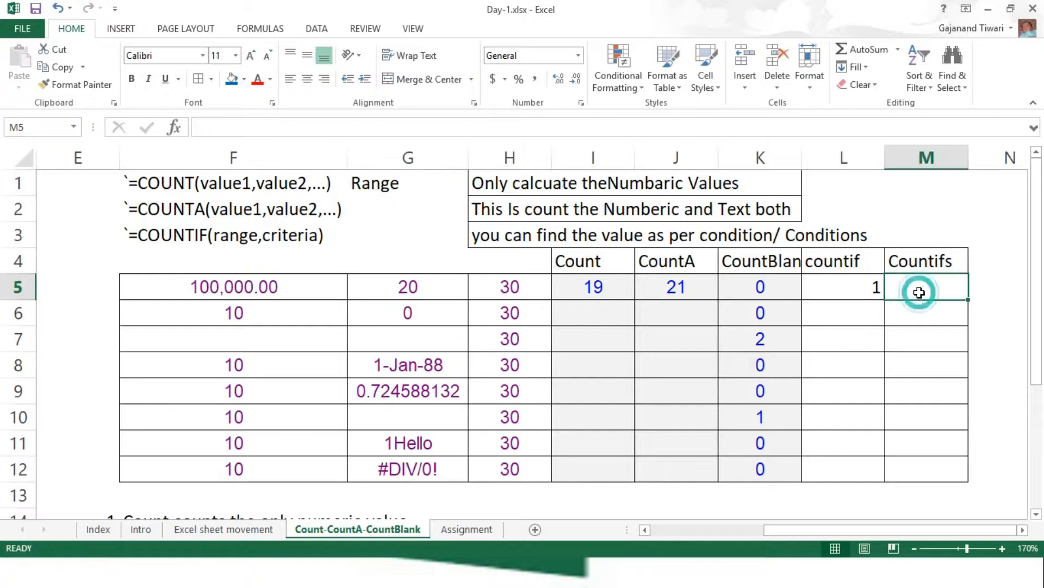
{"action": "type", "text": "=coun"}
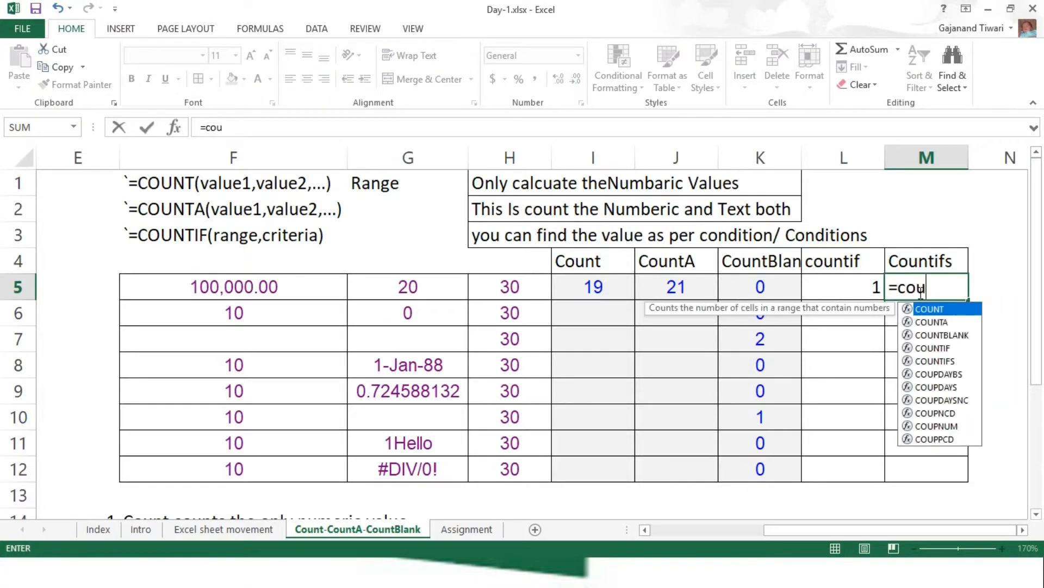
{"action": "key", "text": "Down"}
{"action": "key", "text": "Down"}
{"action": "key", "text": "Down"}
{"action": "key", "text": "Down"}
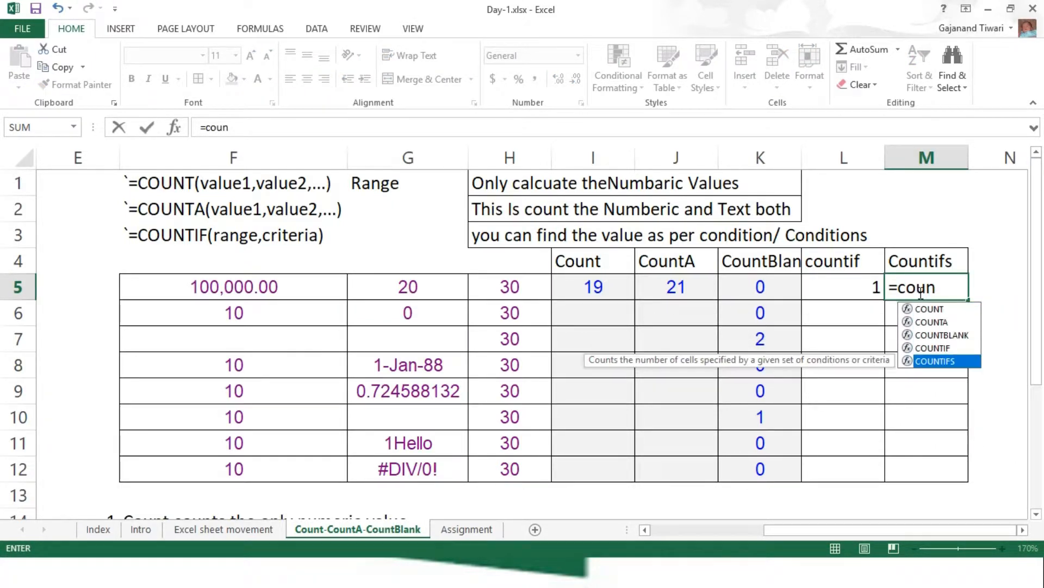
{"action": "key", "text": "Tab"}
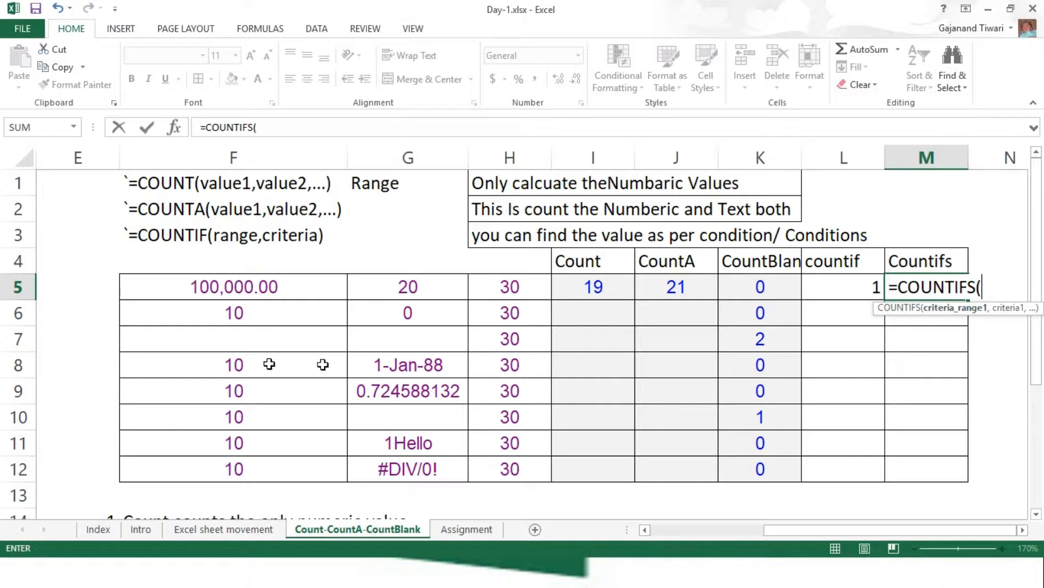
{"action": "left_click", "coordinate": [175, 287]}
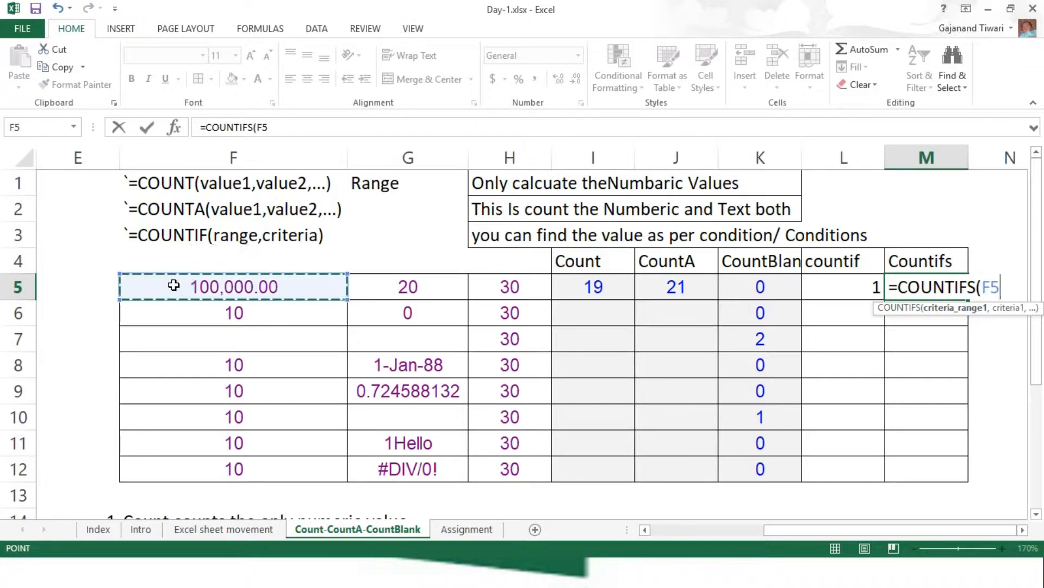
{"action": "key", "text": "ctrl+shift+Right"}
{"action": "key", "text": "shift+Left"}
{"action": "key", "text": "shift+Left"}
{"action": "key", "text": "shift+Left"}
{"action": "key", "text": "shift+Left"}
{"action": "key", "text": "shift+Left"}
{"action": "key", "text": "shift+Right"}
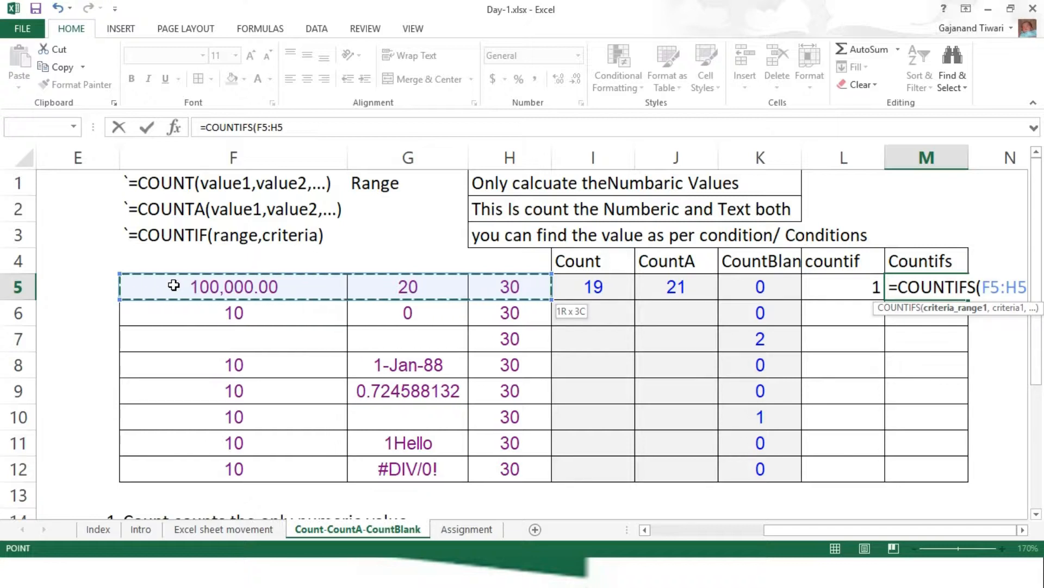
{"action": "type", "text": ","}
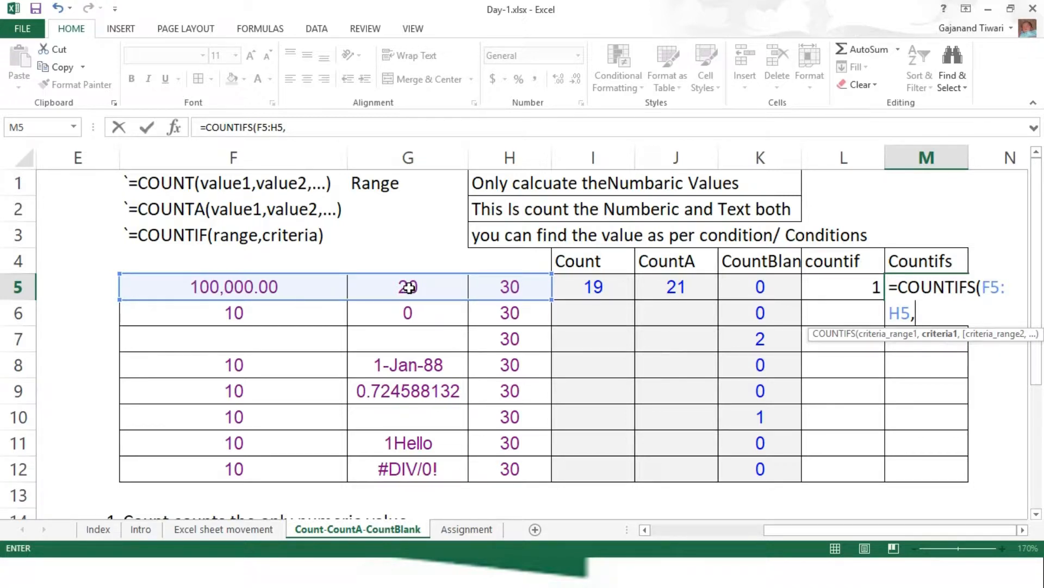
{"action": "type", "text": "\">21\","}
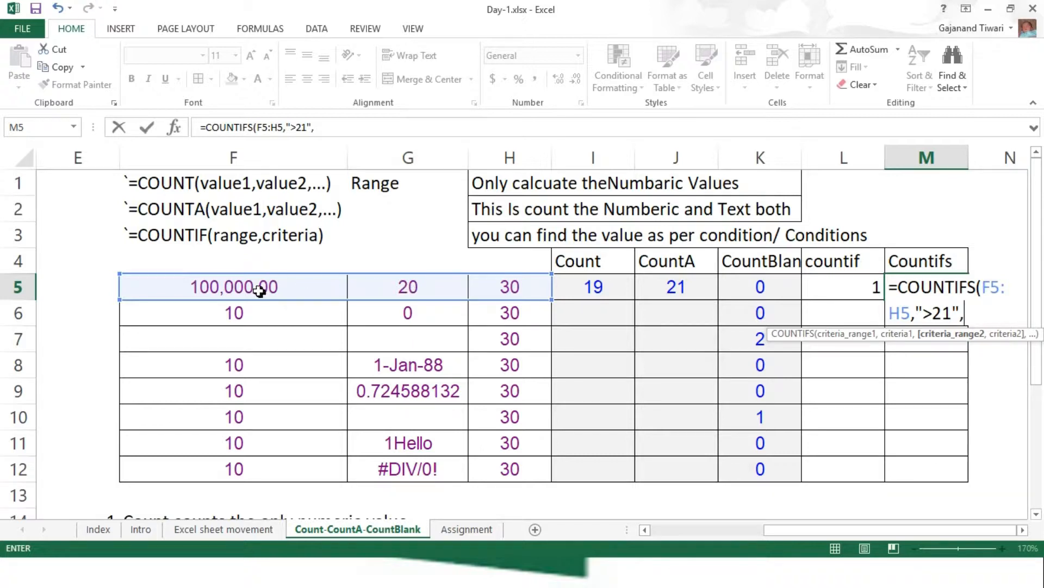
- Complete the COUNTIFS formula in M5 with F5:H5 as the second criteria range and 30 as its criterion
{"action": "left_click", "coordinate": [241, 283]}
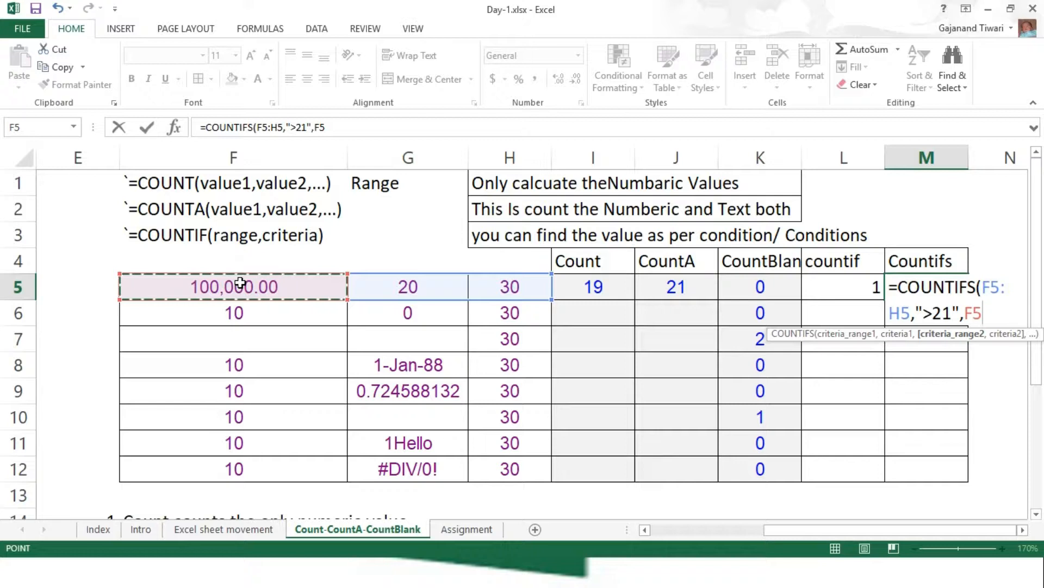
{"action": "key", "text": "shift+Right"}
{"action": "key", "text": "shift+Right"}
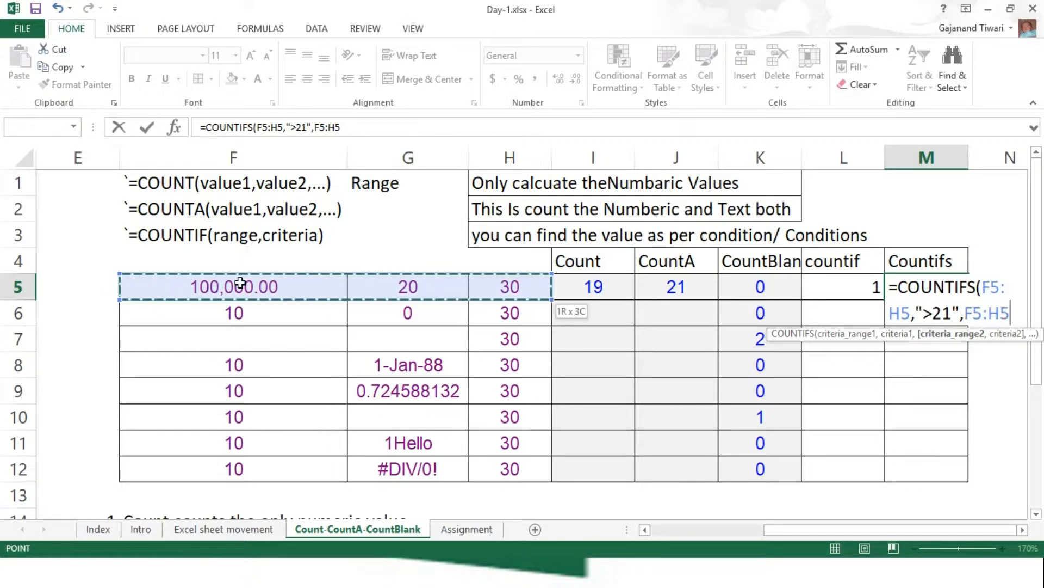
{"action": "type", "text": ","}
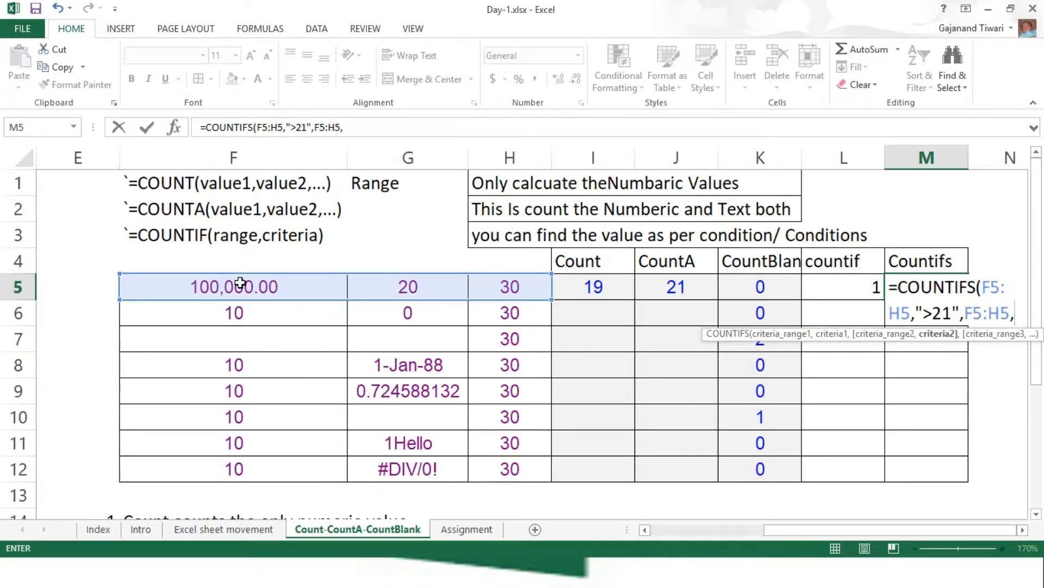
{"action": "type", "text": "30)"}
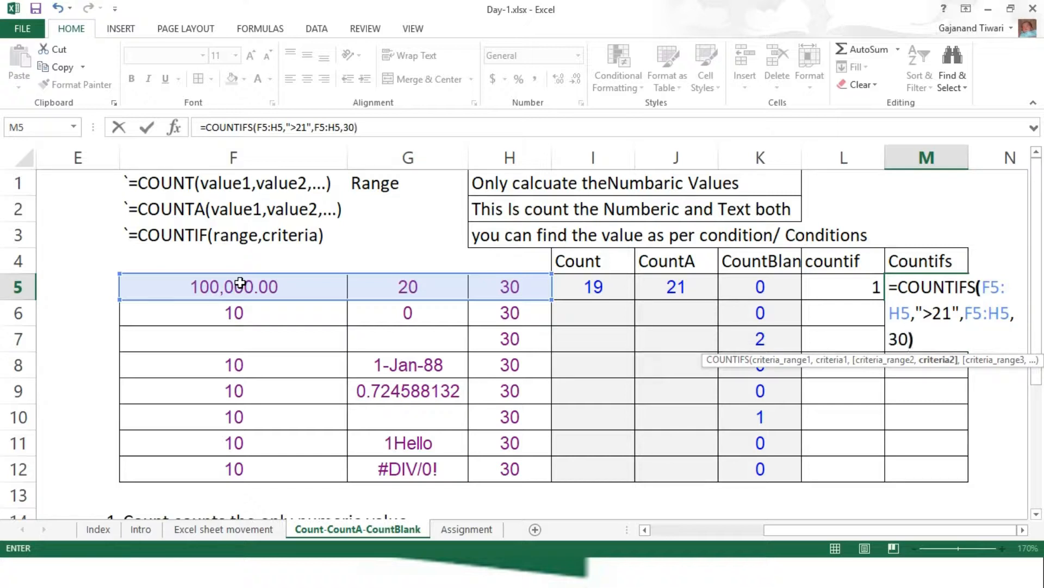
{"action": "key", "text": "Return"}
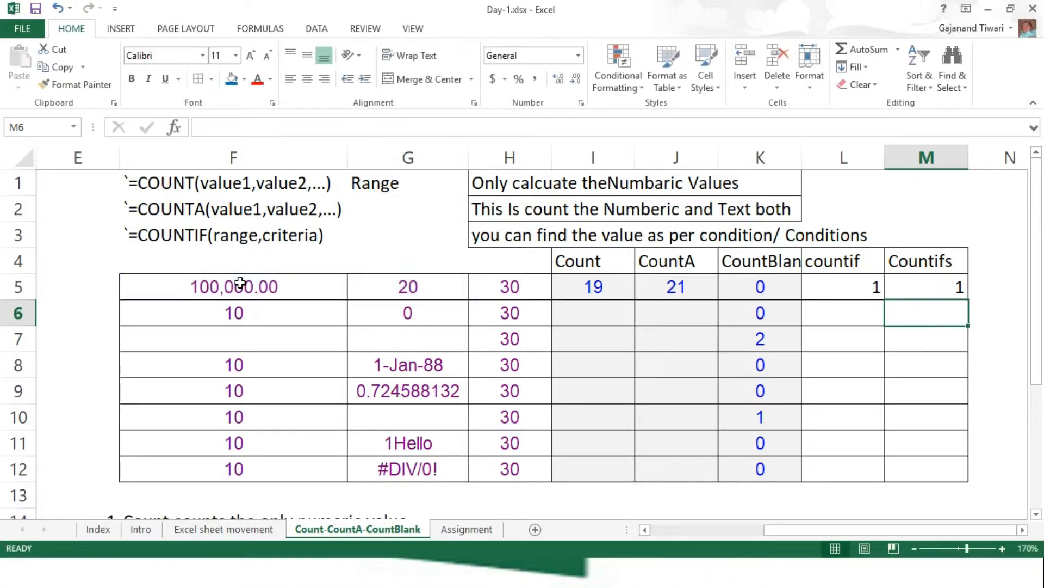
- Change the first criterion of the COUNTIFS formula in M5 to "<21"
{"action": "key", "text": "Up"}
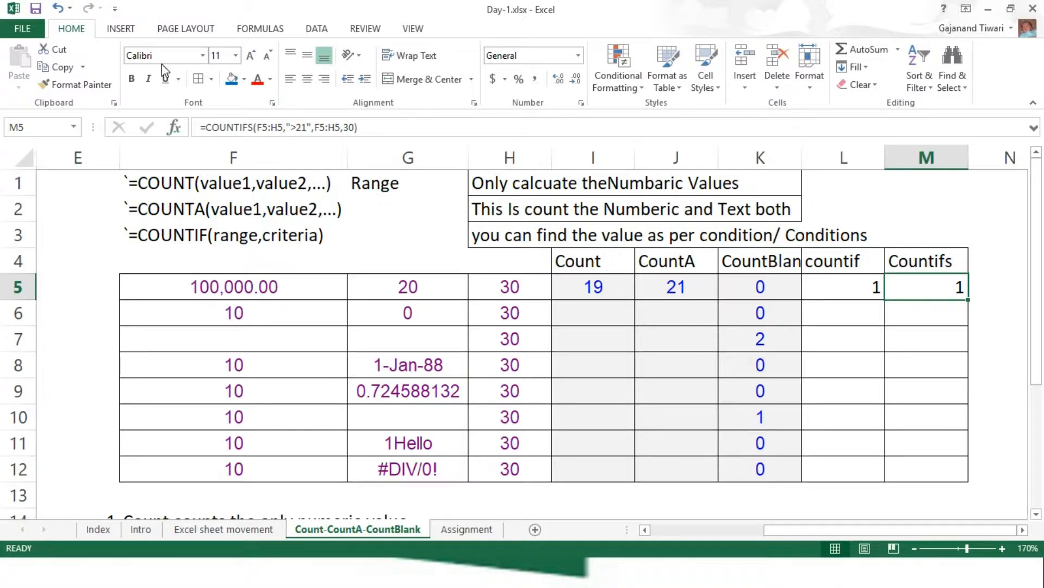
{"action": "left_click", "coordinate": [299, 129]}
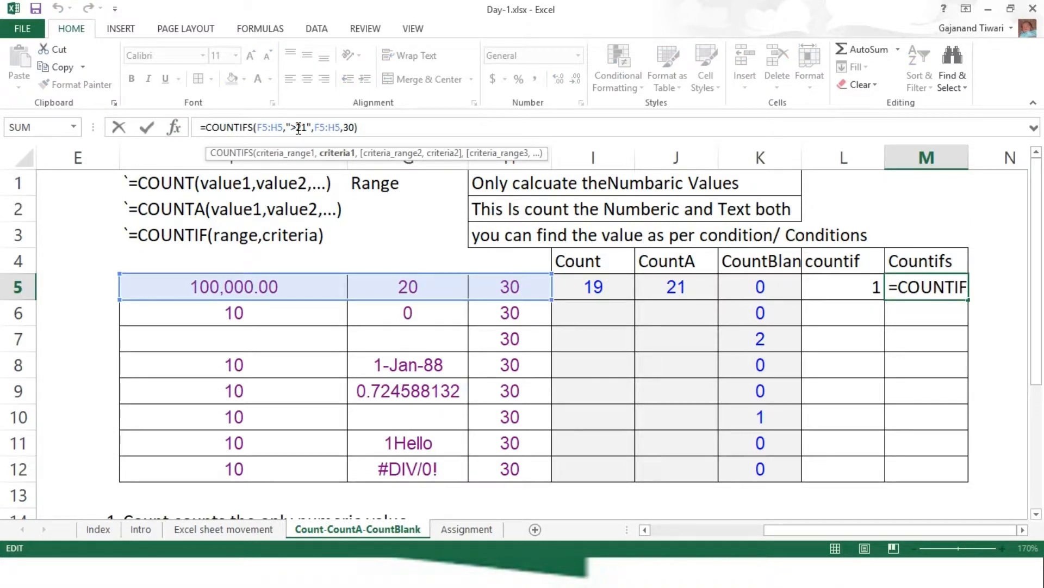
{"action": "type", "text": "<"}
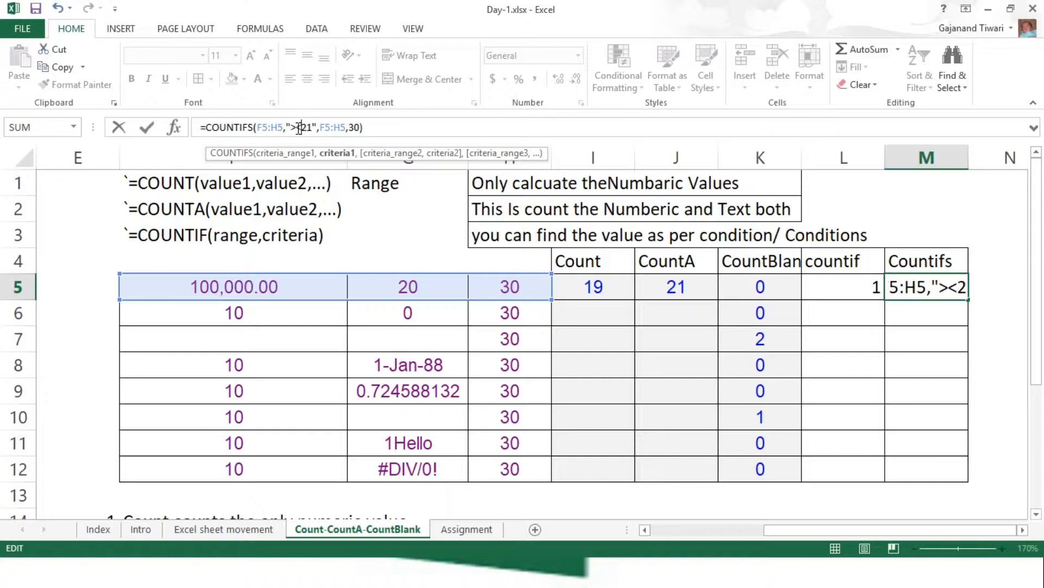
{"action": "key", "text": "BackSpace"}
{"action": "key", "text": "BackSpace"}
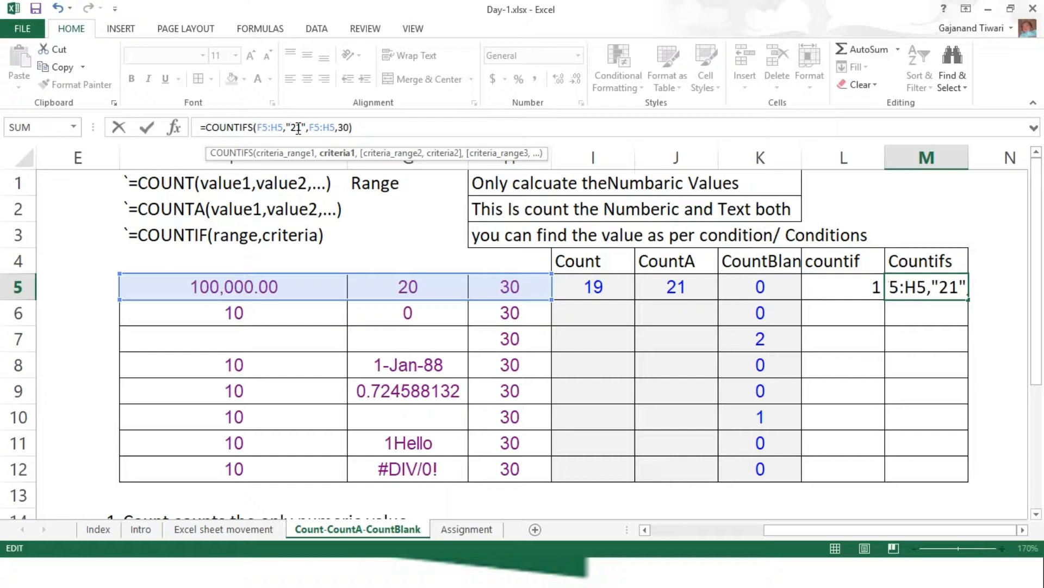
{"action": "type", "text": "<"}
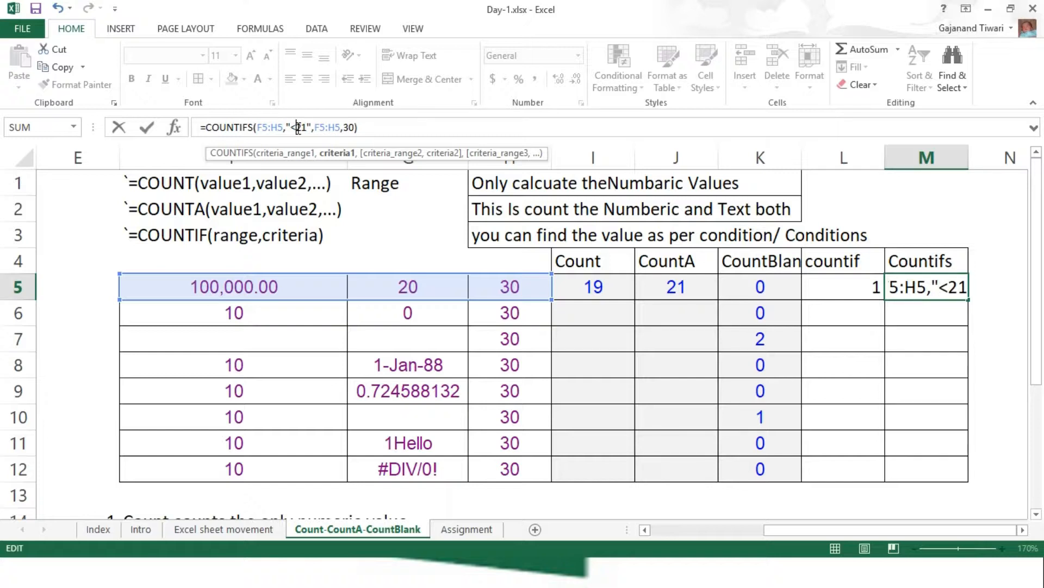
{"action": "key", "text": "Return"}
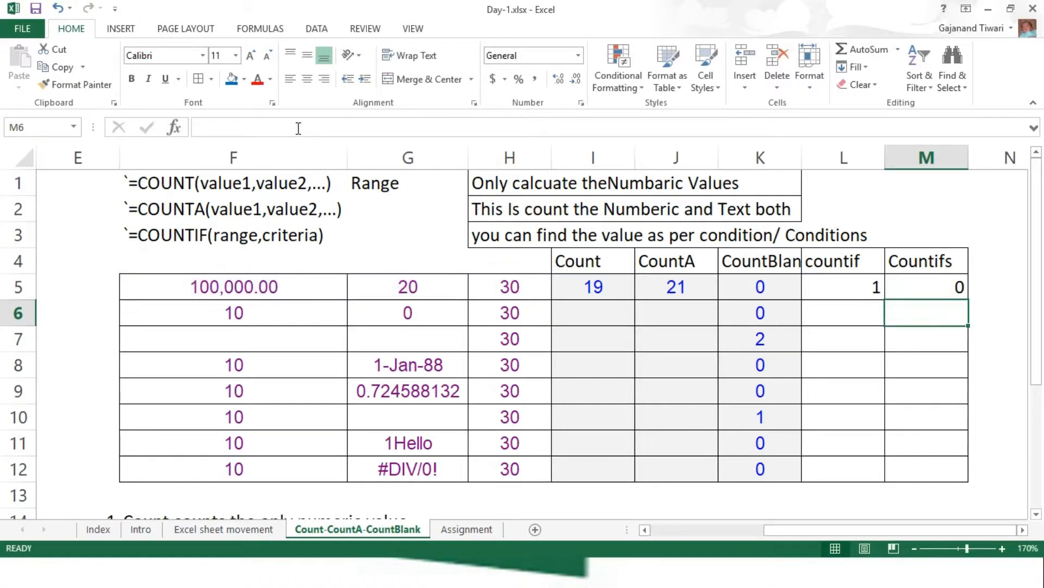
- Set the first criterion of the COUNTIFS formula in M5 back to ">21"
{"action": "key", "text": "Up"}
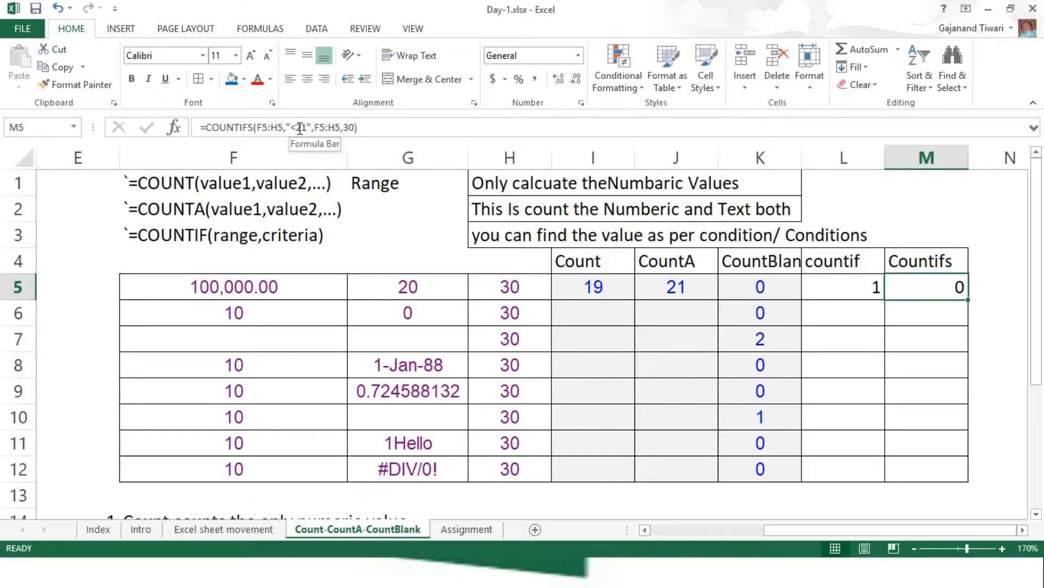
{"action": "left_click", "coordinate": [298, 127]}
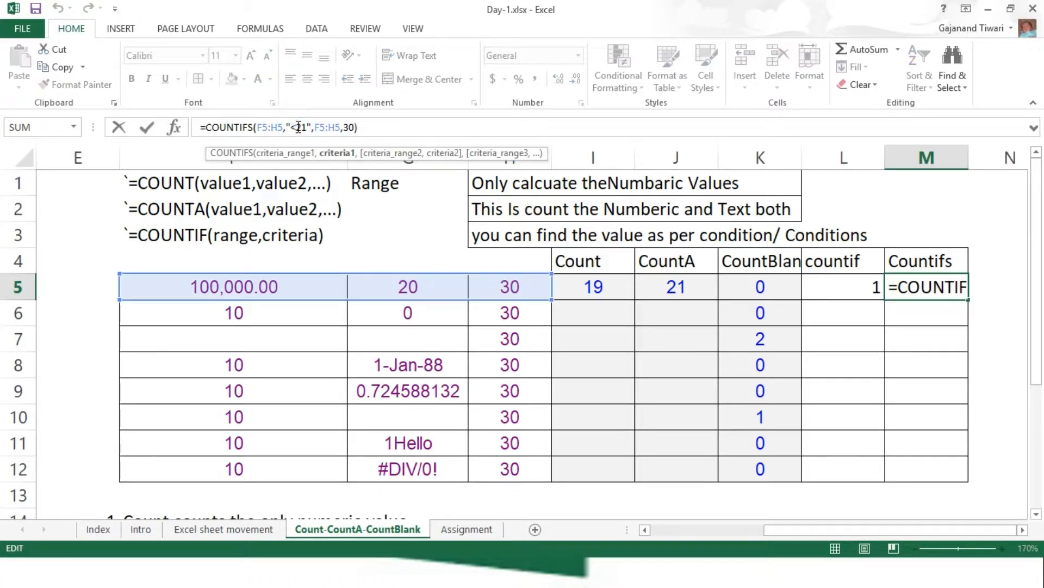
{"action": "key", "text": "BackSpace"}
{"action": "type", "text": ">"}
{"action": "key", "text": "Return"}
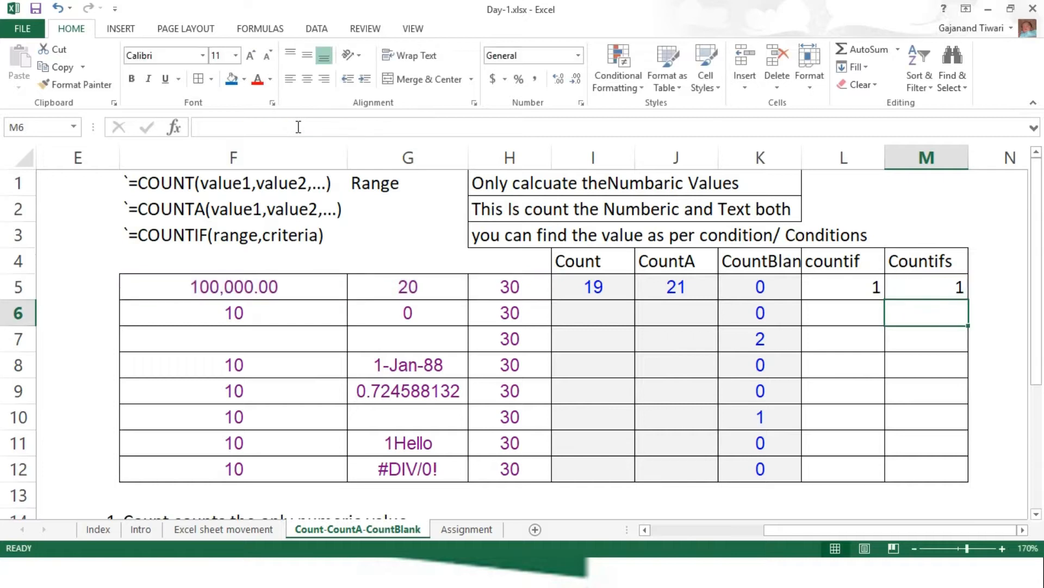
{"action": "key", "text": "Up"}
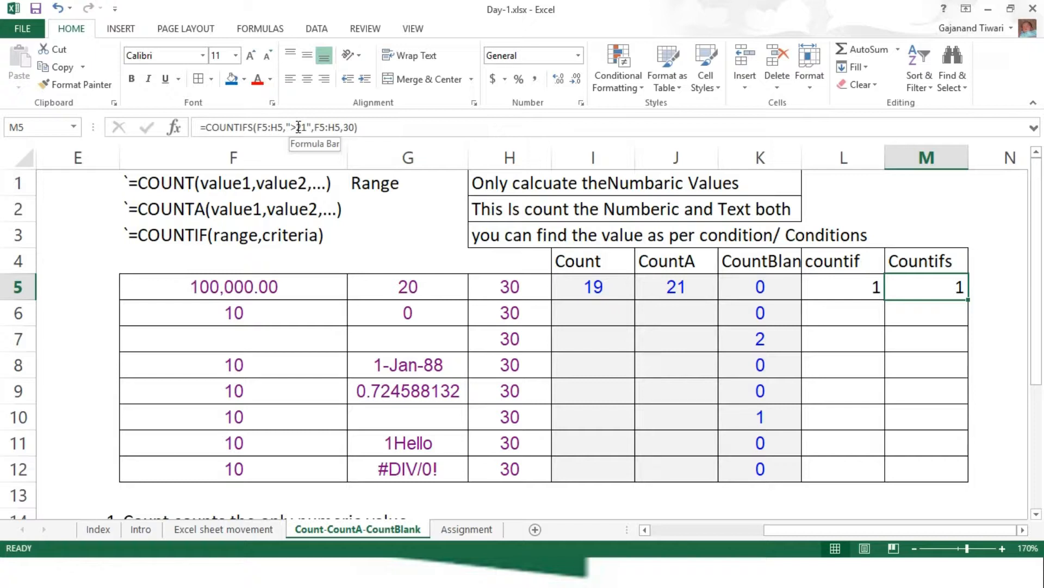
- Open the Assignment sheet and review its question list and the first rows and columns of the data table
{"action": "left_click", "coordinate": [467, 530]}
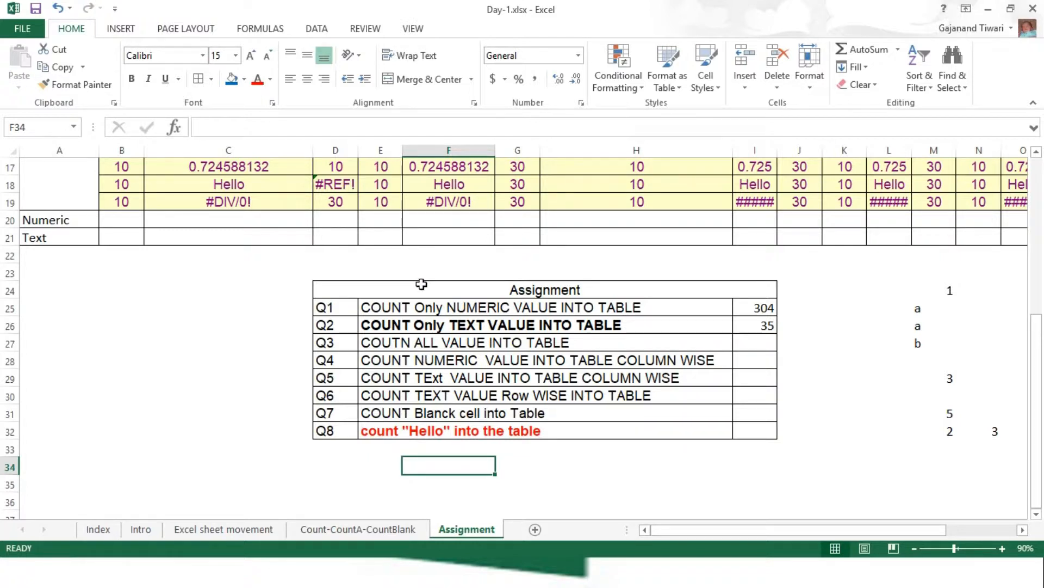
{"action": "left_click", "coordinate": [402, 305]}
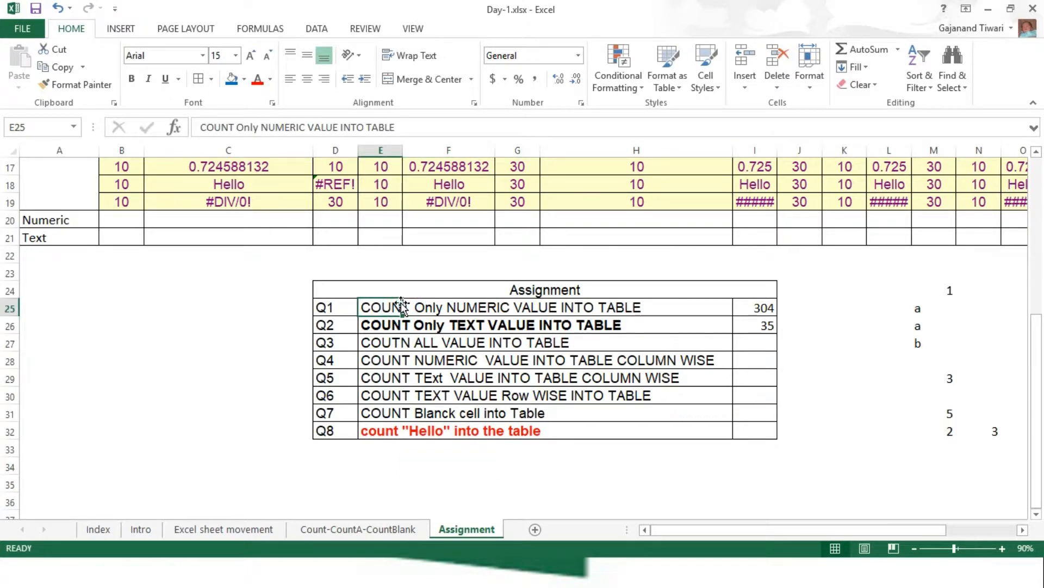
{"action": "left_click", "coordinate": [320, 217]}
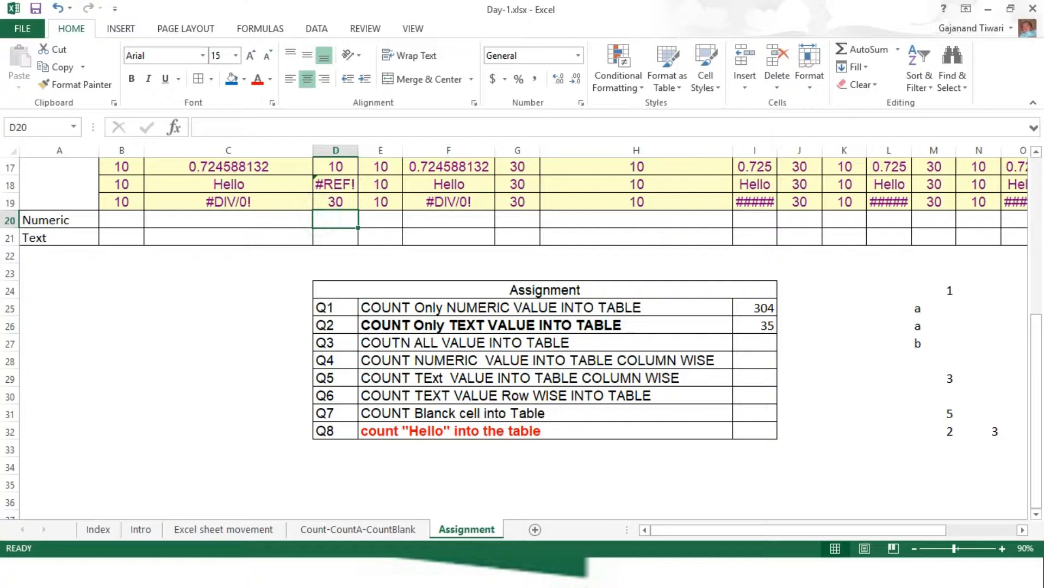
{"action": "left_click", "coordinate": [1003, 548]}
{"action": "left_click", "coordinate": [1003, 548]}
{"action": "left_click", "coordinate": [1002, 549]}
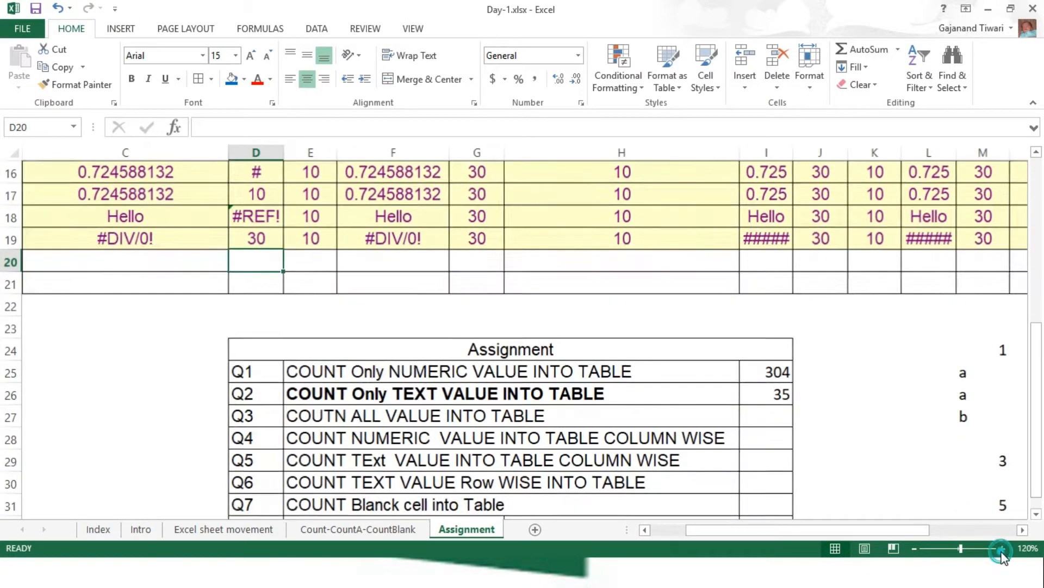
{"action": "left_click", "coordinate": [1002, 548]}
{"action": "left_click_drag", "start_coordinate": [1038, 367], "coordinate": [960, 118]}
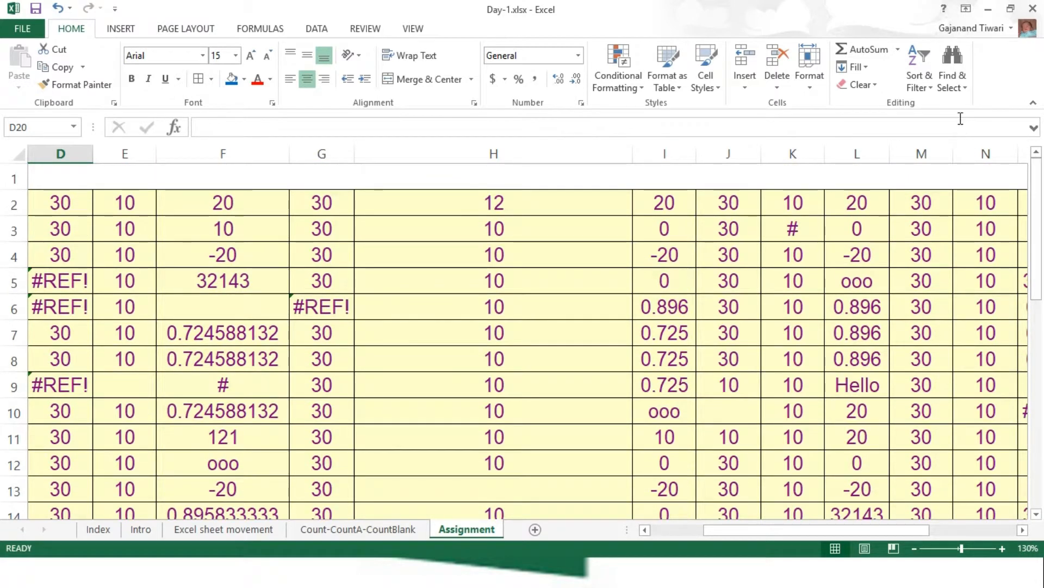
{"action": "left_click_drag", "start_coordinate": [770, 530], "coordinate": [678, 526]}
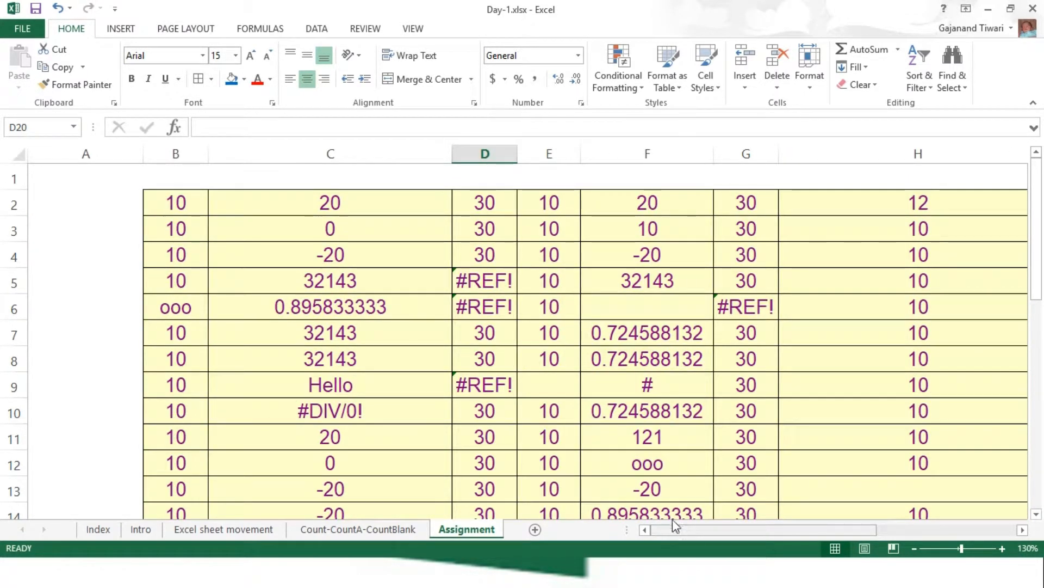
- Examine the Assignment data table down to the Numeric and Text rows and across to column T
{"action": "left_click", "coordinate": [541, 363]}
{"action": "key", "text": "Down"}
{"action": "key", "text": "Down"}
{"action": "key", "text": "Down"}
{"action": "key", "text": "Down"}
{"action": "key", "text": "Down"}
{"action": "key", "text": "Down"}
{"action": "key", "text": "Down"}
{"action": "key", "text": "Down"}
{"action": "key", "text": "Down"}
{"action": "key", "text": "Down"}
{"action": "key", "text": "Down"}
{"action": "key", "text": "Down"}
{"action": "key", "text": "Down"}
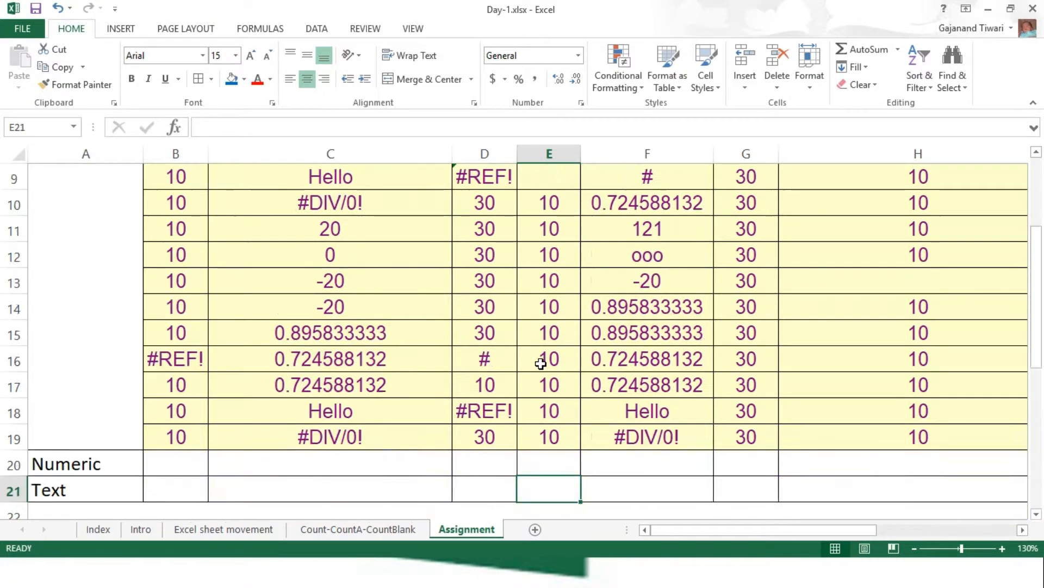
{"action": "key", "text": "Down"}
{"action": "key", "text": "Down"}
{"action": "key", "text": "Up"}
{"action": "key", "text": "Up"}
{"action": "key", "text": "Up"}
{"action": "key", "text": "Up"}
{"action": "key", "text": "Up"}
{"action": "key", "text": "Right"}
{"action": "key", "text": "Up"}
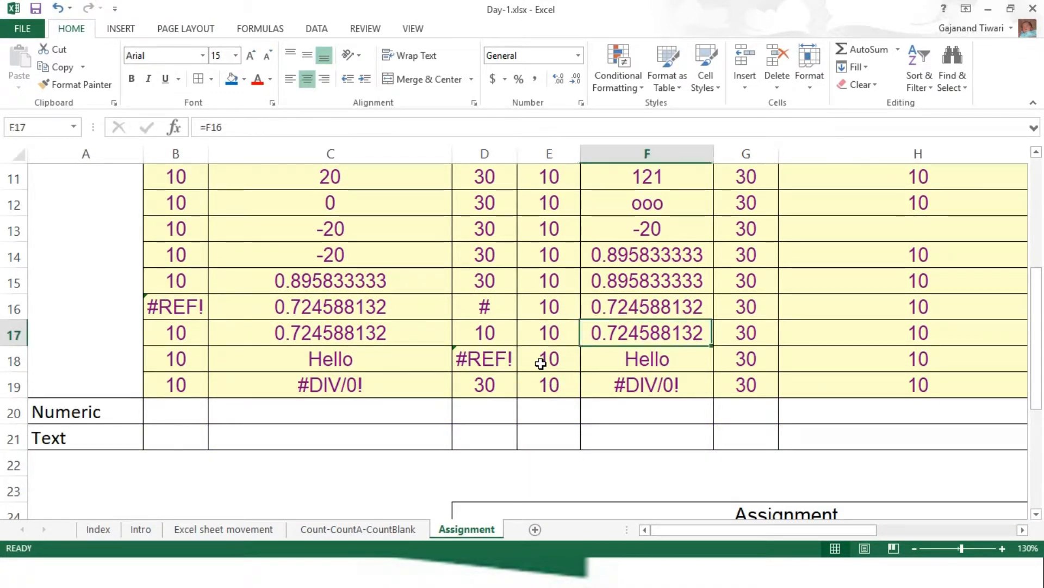
{"action": "key", "text": "Right"}
{"action": "key", "text": "Right"}
{"action": "key", "text": "Right"}
{"action": "key", "text": "Right"}
{"action": "key", "text": "Right"}
{"action": "key", "text": "Right"}
{"action": "key", "text": "Right"}
{"action": "key", "text": "Right"}
{"action": "key", "text": "Right"}
{"action": "key", "text": "Right"}
{"action": "key", "text": "Right"}
{"action": "key", "text": "Right"}
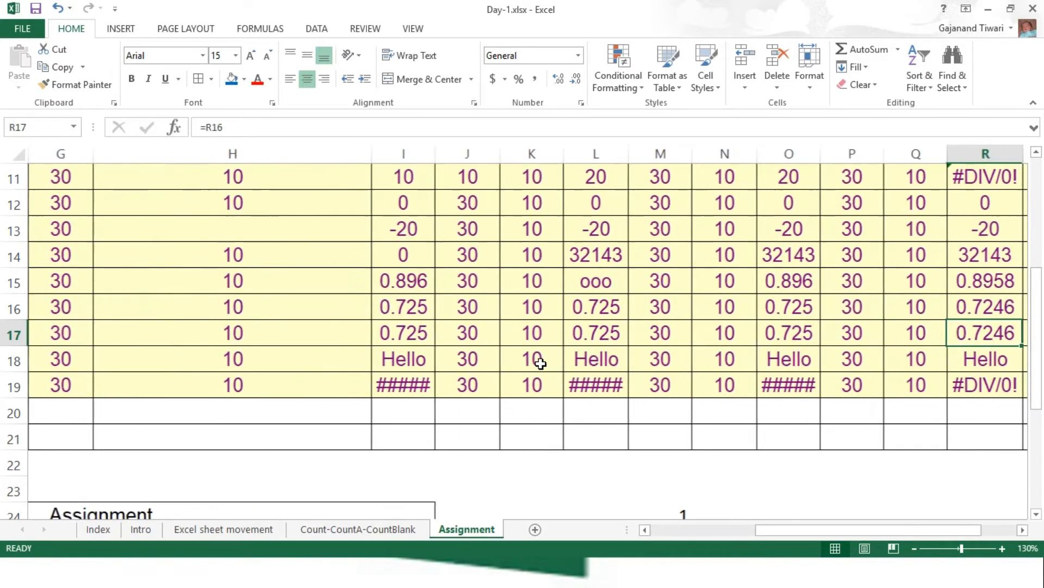
{"action": "key", "text": "Right"}
{"action": "key", "text": "Right"}
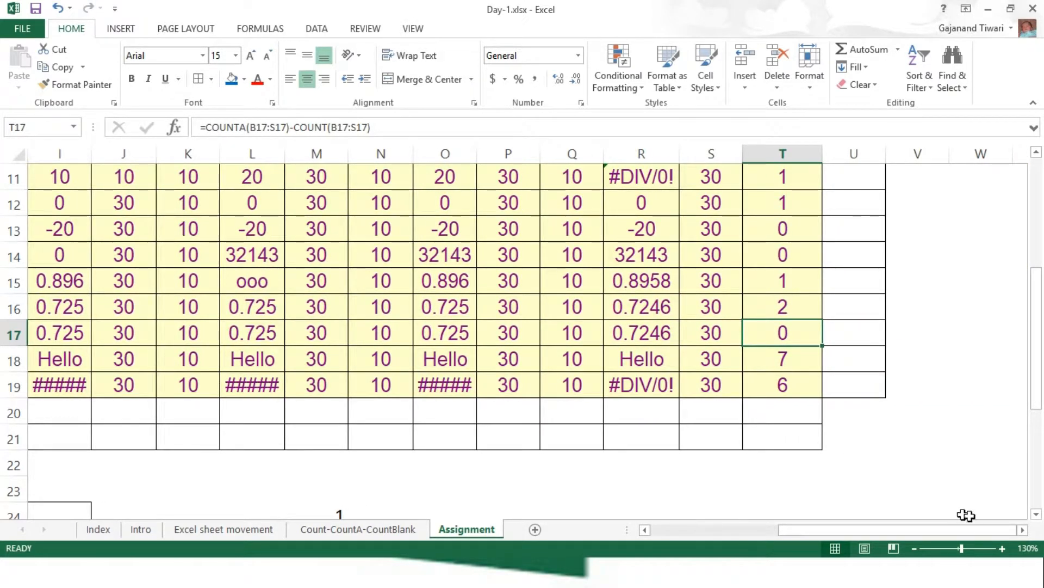
- Enter =COUNT(B2:B19) in B20 of the Numeric row to count column B's numeric values
{"action": "left_click", "coordinate": [1002, 548]}
{"action": "left_click", "coordinate": [1002, 547]}
{"action": "left_click", "coordinate": [1002, 547]}
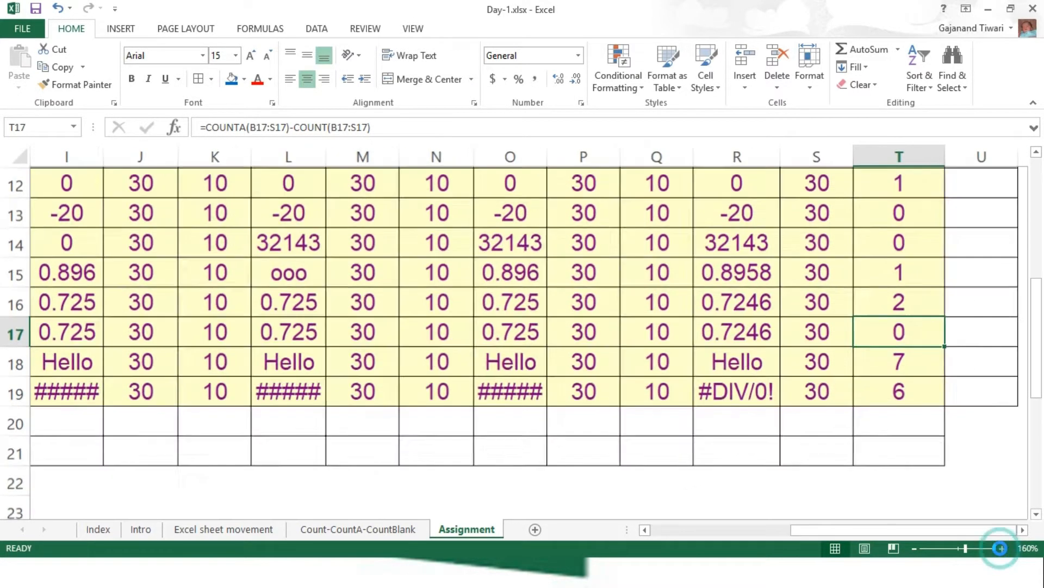
{"action": "left_click", "coordinate": [585, 400]}
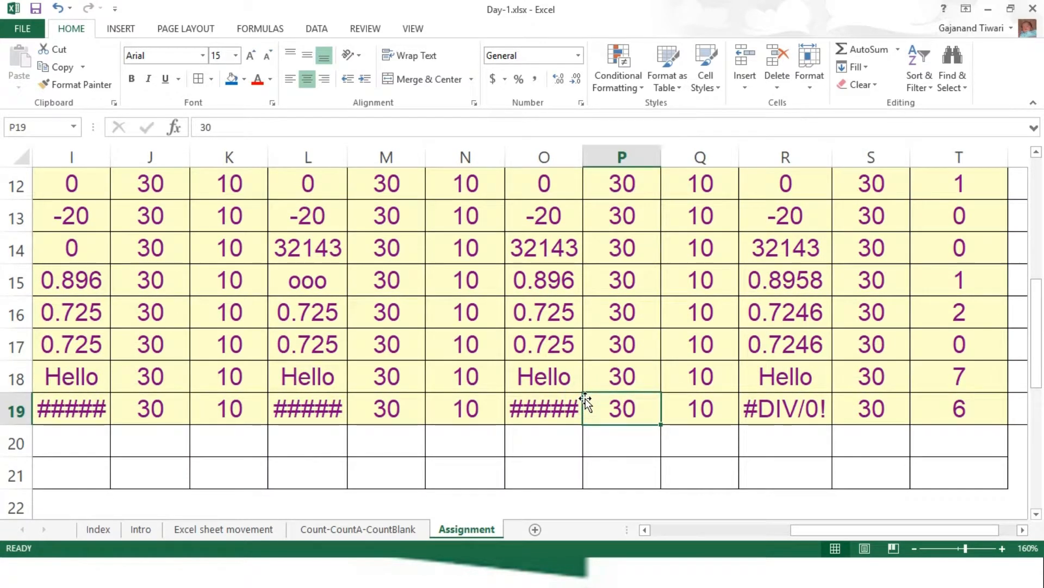
{"action": "key", "text": "Left"}
{"action": "key", "text": "Home"}
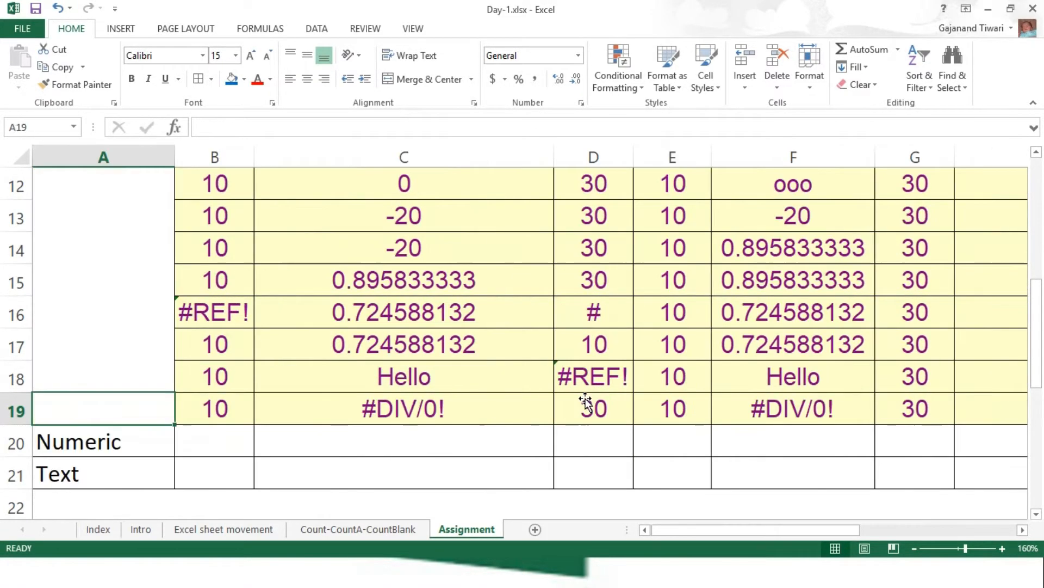
{"action": "key", "text": "Down"}
{"action": "key", "text": "Down"}
{"action": "key", "text": "Right"}
{"action": "key", "text": "Up"}
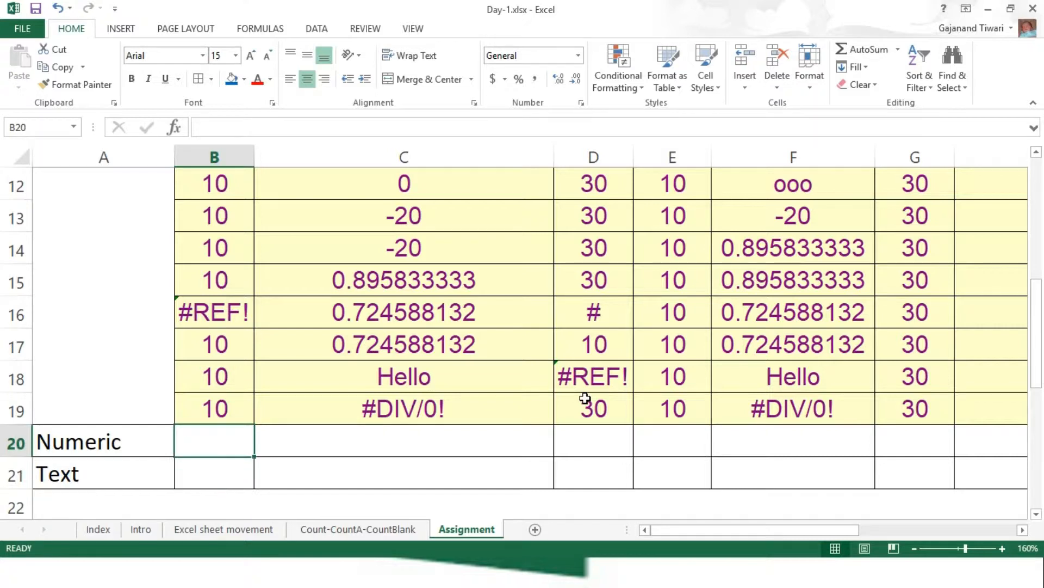
{"action": "type", "text": "="}
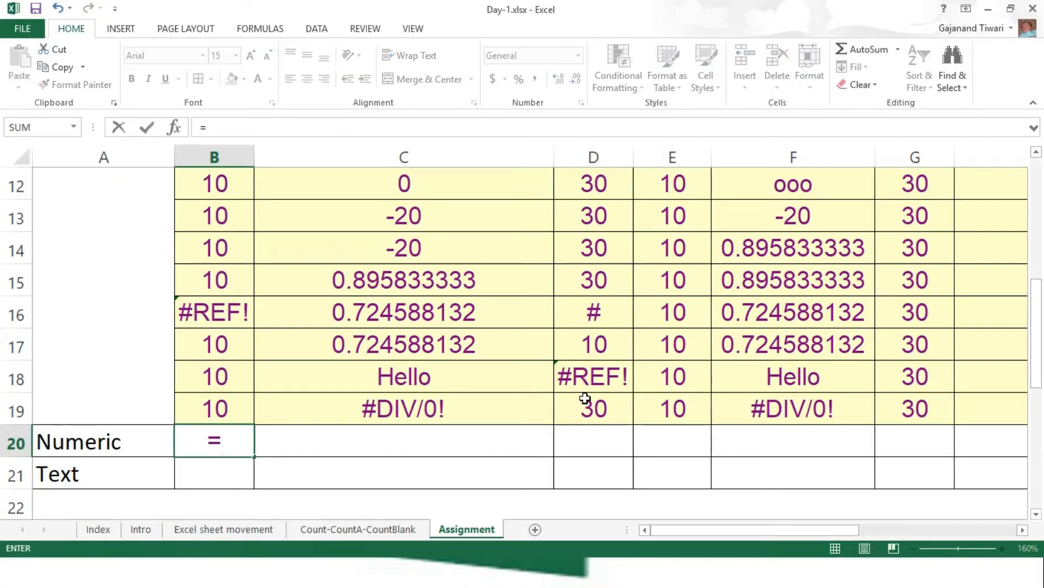
{"action": "type", "text": "coun"}
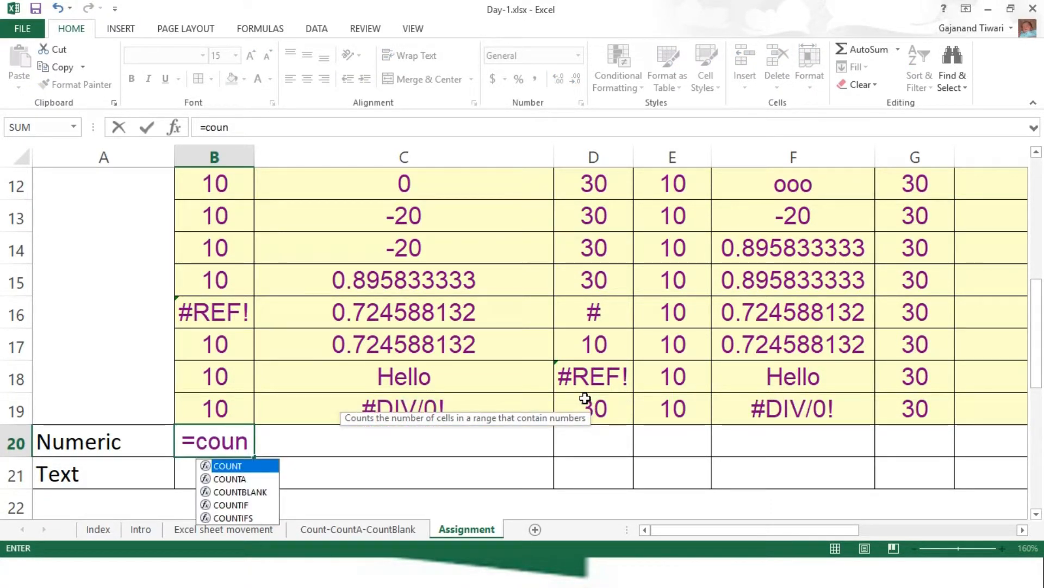
{"action": "key", "text": "Tab"}
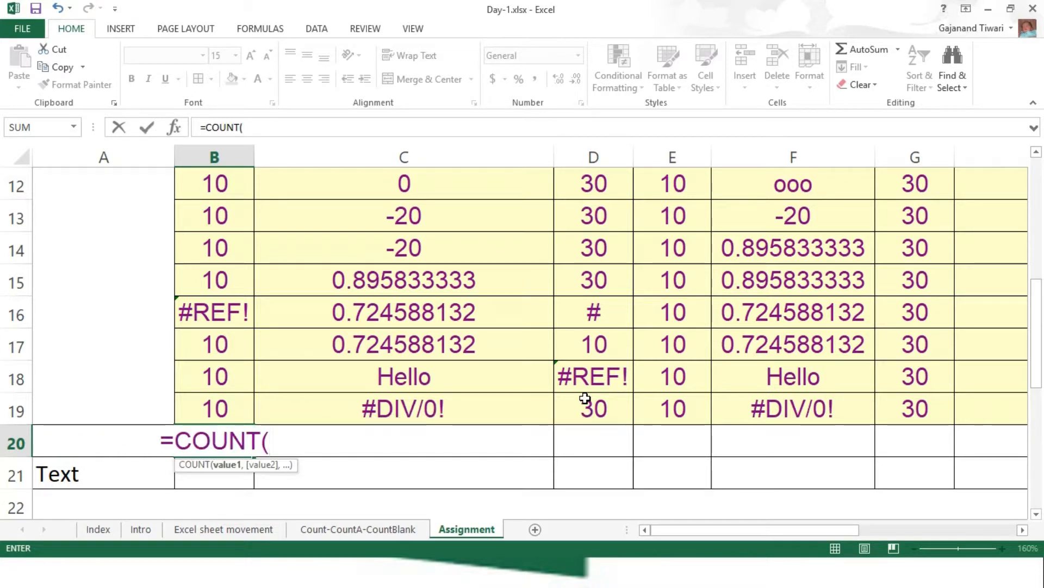
{"action": "key", "text": "Up"}
{"action": "key", "text": "ctrl+shift+Up"}
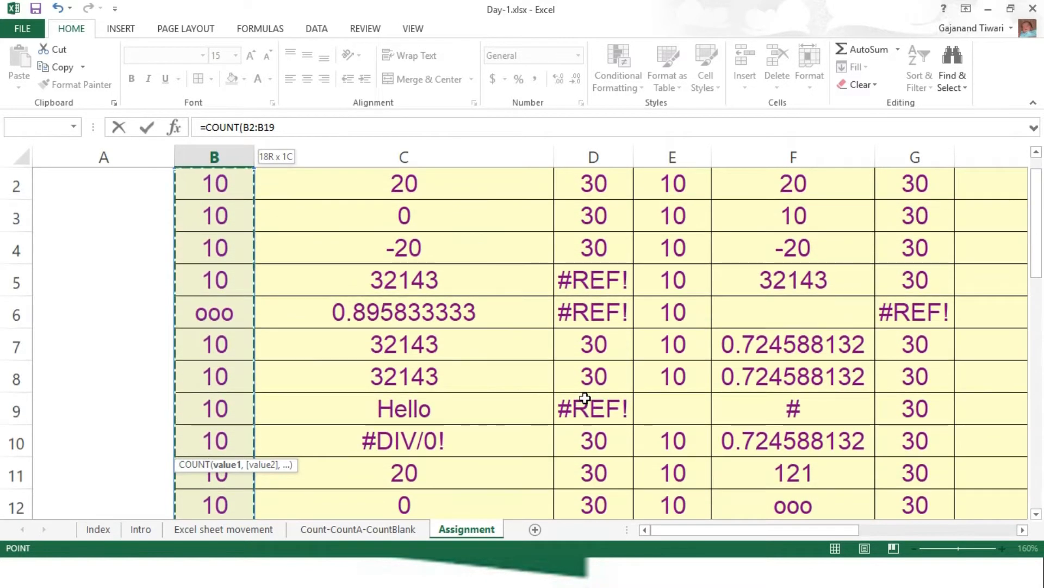
{"action": "scroll", "coordinate": [585, 398], "scroll_direction": "up", "scroll_amount": 1}
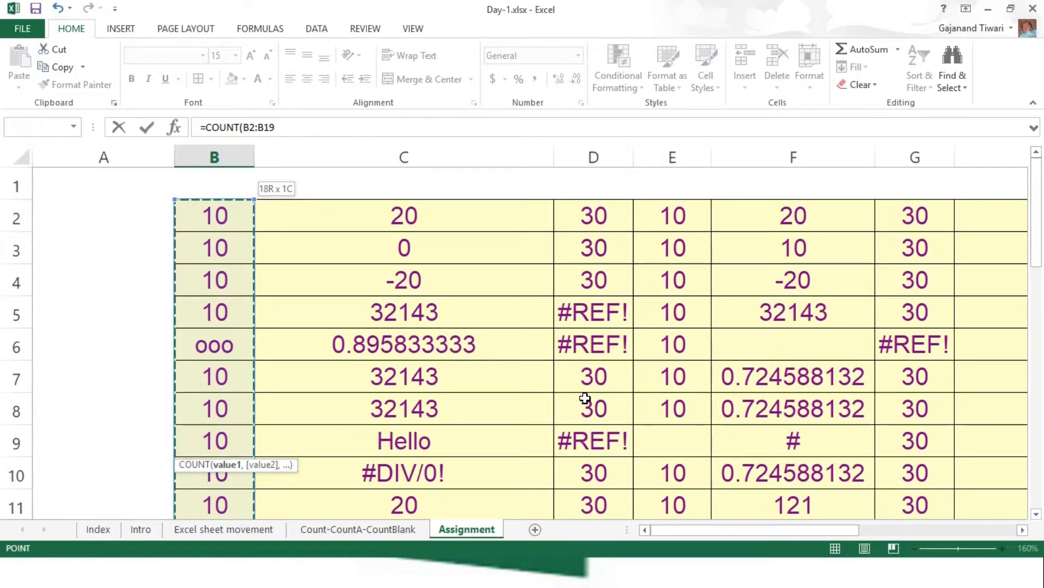
{"action": "key", "text": "ctrl+Return"}
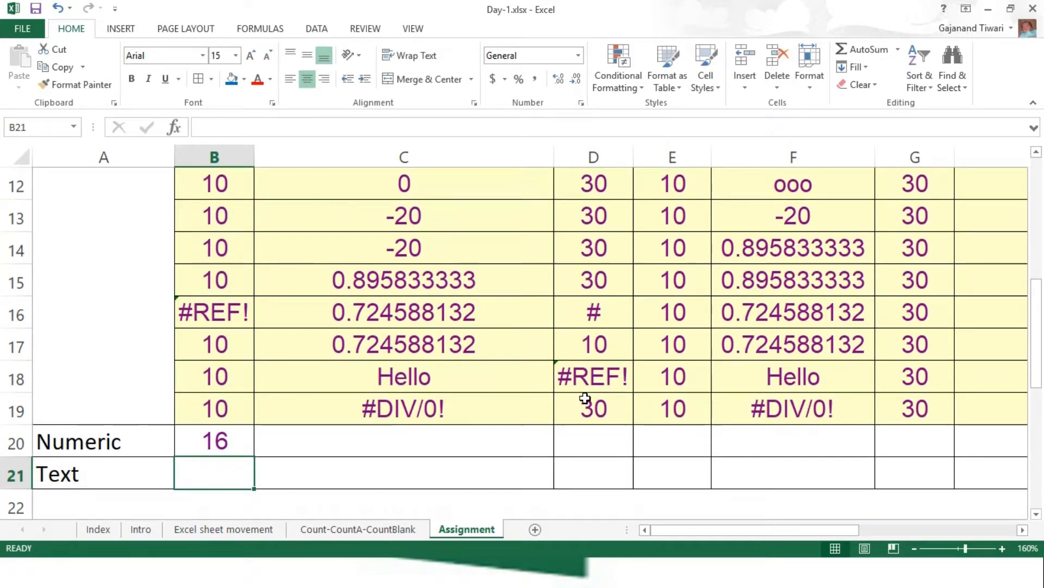
- Fill the COUNT formula from B20 across the Numeric row through T20
{"action": "key", "text": "shift+Right"}
{"action": "key", "text": "shift+Right"}
{"action": "key", "text": "shift+Right"}
{"action": "key", "text": "shift+Right"}
{"action": "key", "text": "shift+Right"}
{"action": "key", "text": "shift+Right"}
{"action": "key", "text": "shift+Right"}
{"action": "key", "text": "shift+Right"}
{"action": "key", "text": "shift+Right"}
{"action": "key", "text": "shift+Right"}
{"action": "key", "text": "shift+Right"}
{"action": "key", "text": "shift+Right"}
{"action": "key", "text": "shift+Right"}
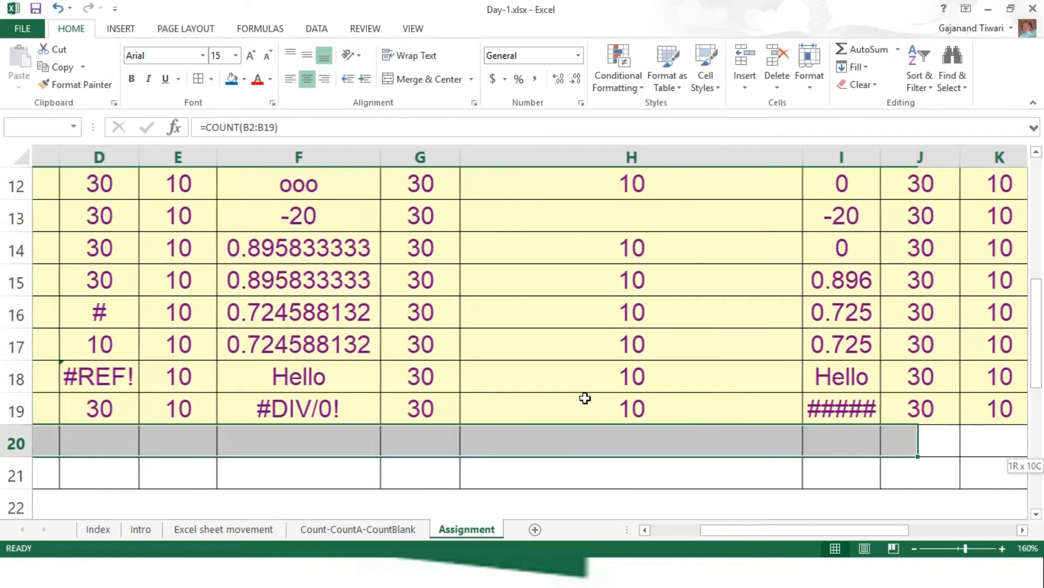
{"action": "key", "text": "shift+Right"}
{"action": "key", "text": "shift+Right"}
{"action": "key", "text": "shift+Right"}
{"action": "key", "text": "shift+Right"}
{"action": "key", "text": "shift+Right"}
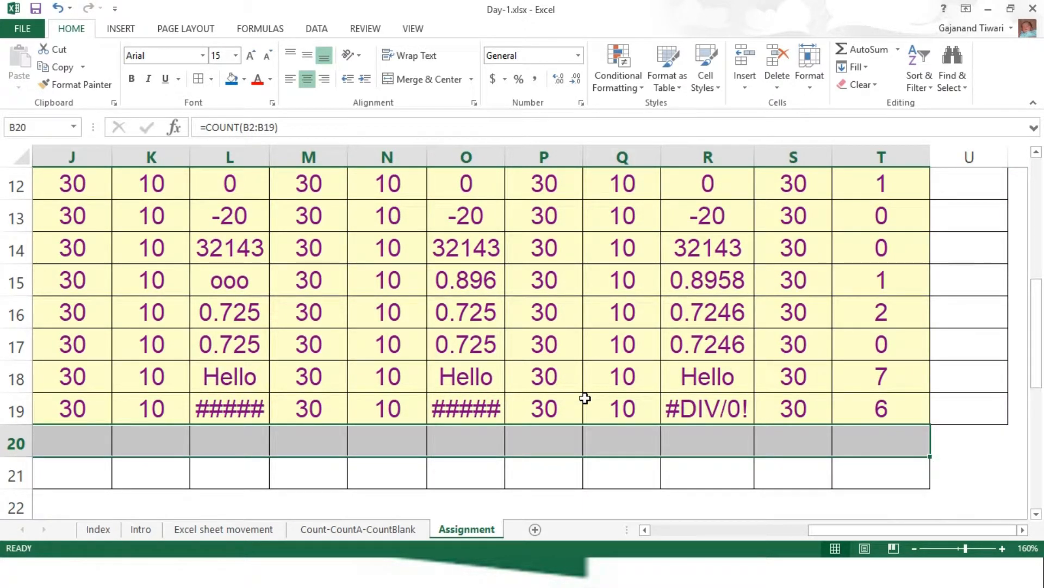
{"action": "key", "text": "ctrl+r"}
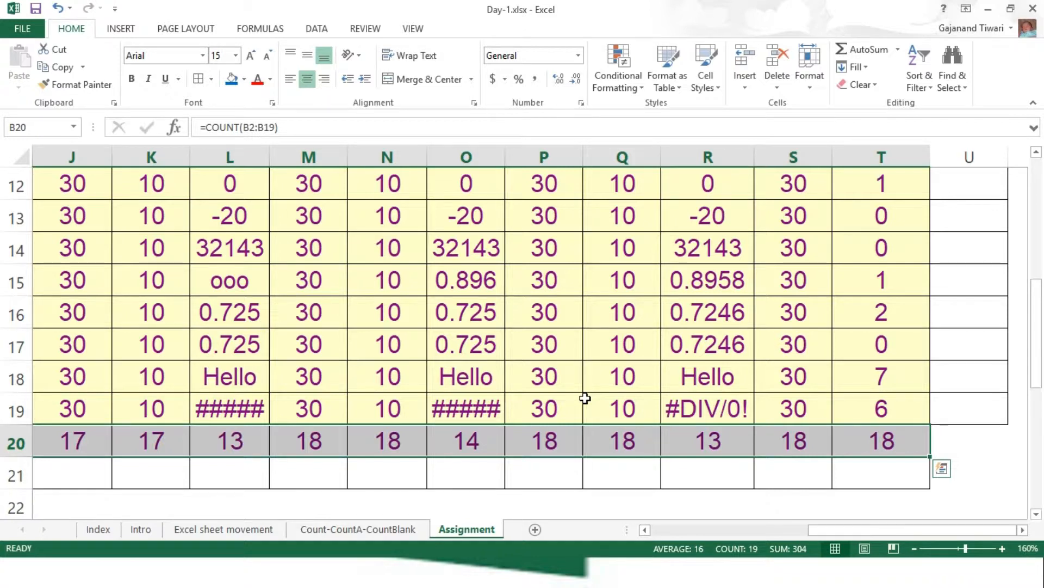
{"action": "key", "text": "Home"}
{"action": "key", "text": "Down"}
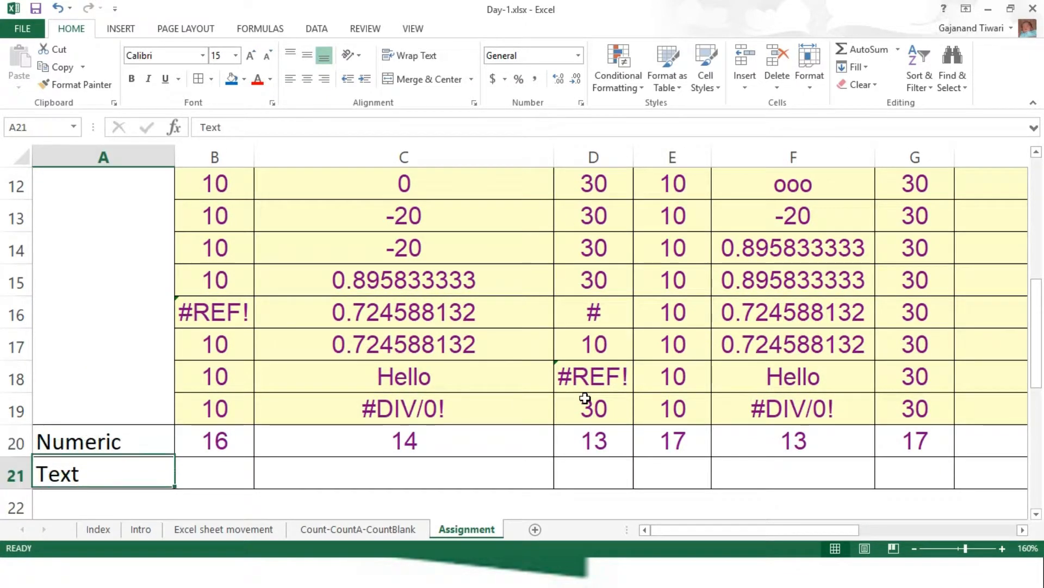
{"action": "key", "text": "Right"}
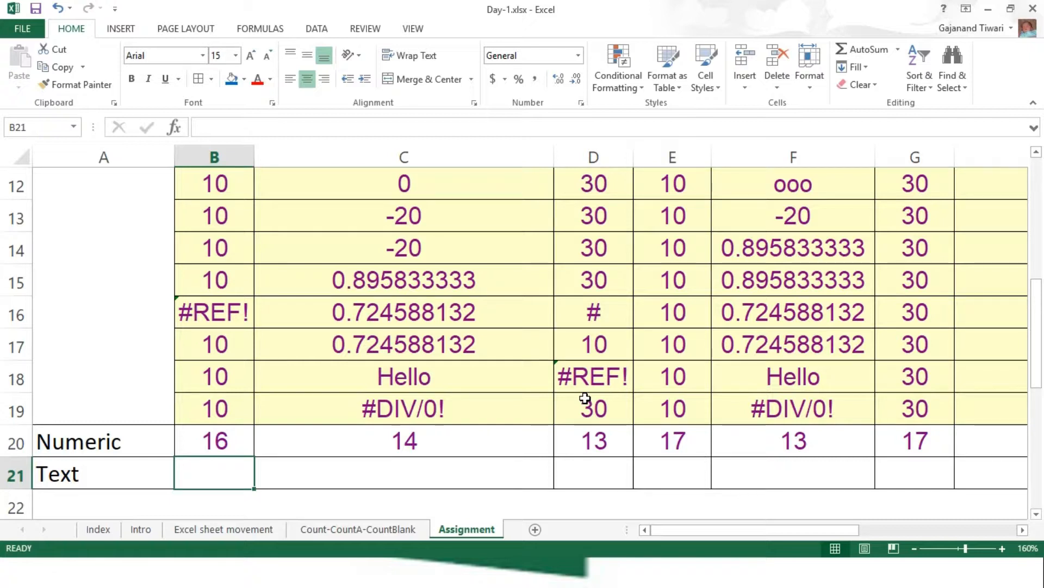
{"action": "key", "text": "super"}
{"action": "type", "text": "="}
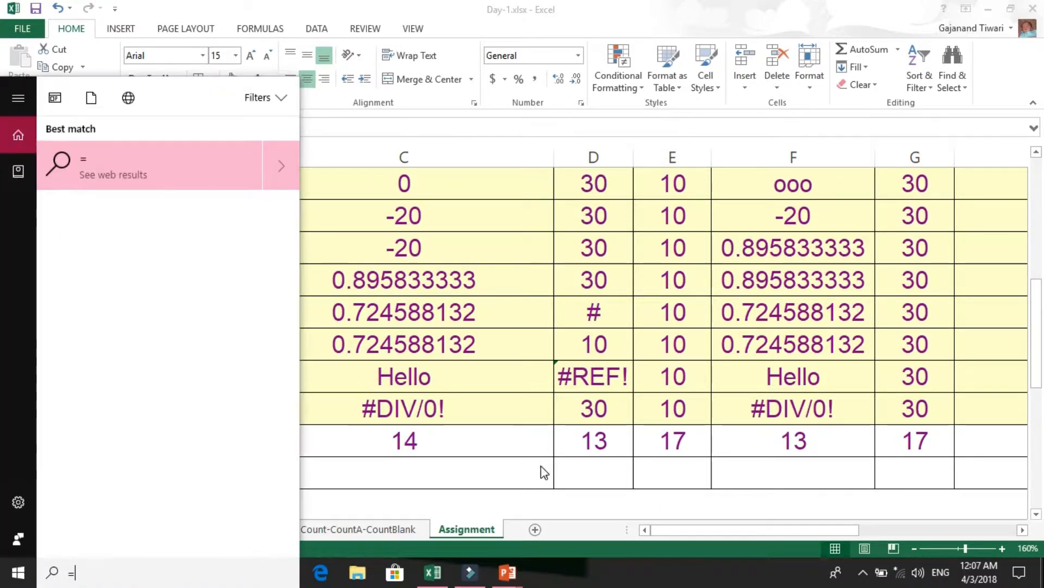
{"action": "key", "text": "Escape"}
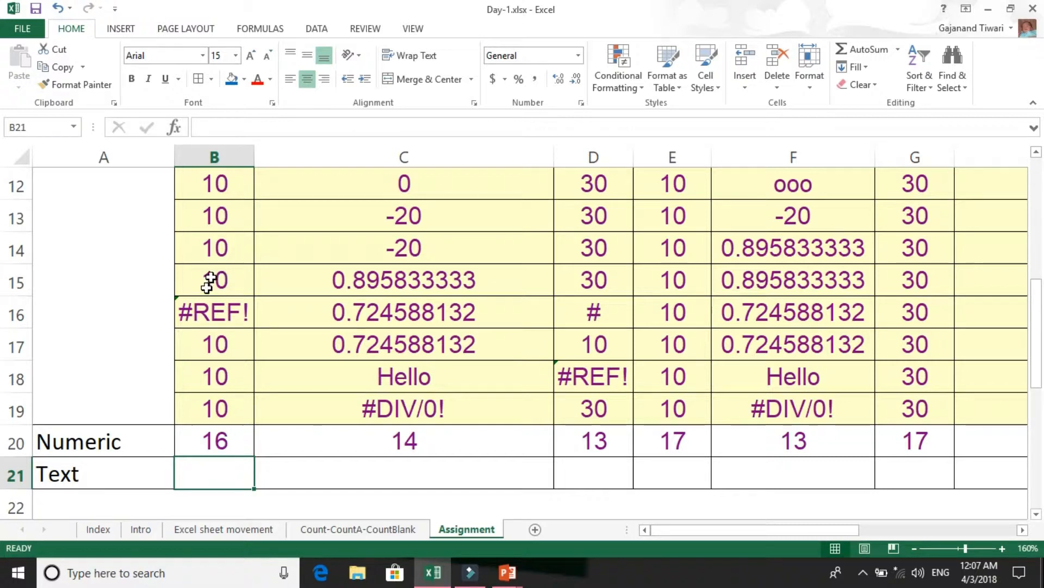
- Examine the column B entries between rows 2 and 19 for text and error values, starting from B16
{"action": "left_click", "coordinate": [207, 310]}
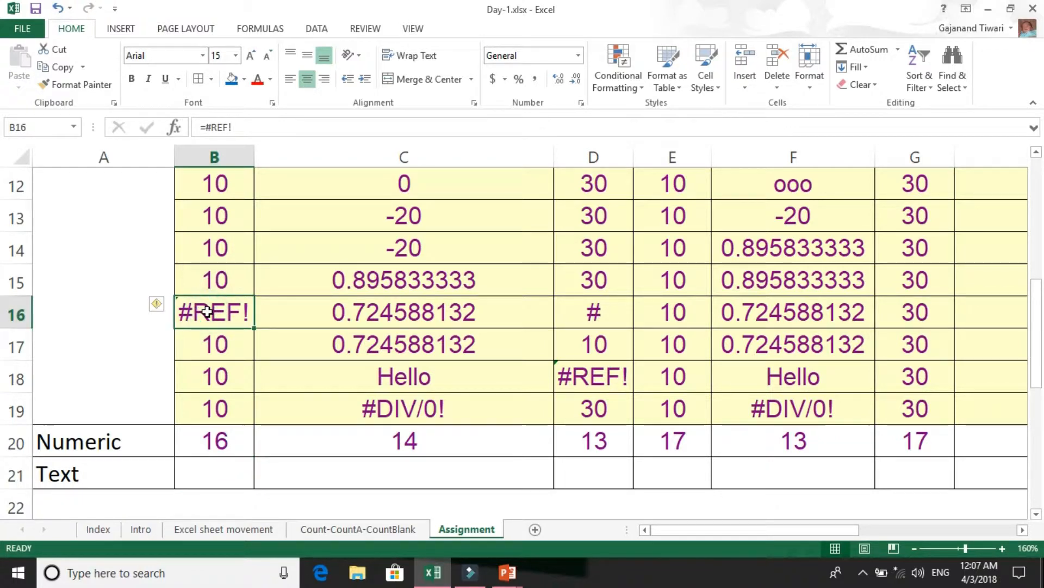
{"action": "key", "text": "Up"}
{"action": "key", "text": "ctrl+Up"}
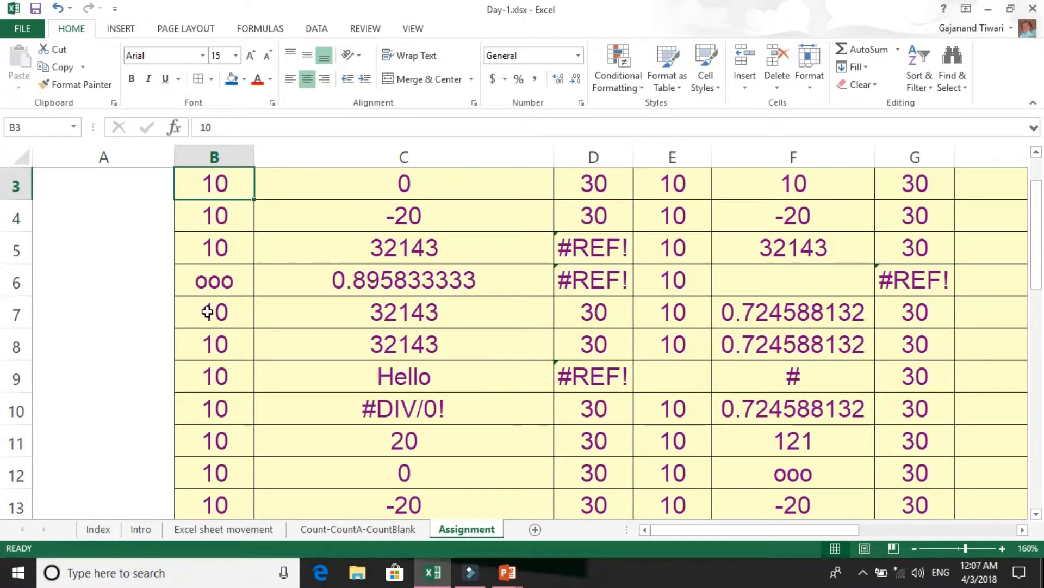
{"action": "key", "text": "Down"}
{"action": "key", "text": "Up"}
{"action": "key", "text": "Up"}
{"action": "key", "text": "Up"}
{"action": "key", "text": "Down"}
{"action": "key", "text": "Down"}
{"action": "key", "text": "Down"}
{"action": "key", "text": "Down"}
{"action": "key", "text": "Down"}
{"action": "key", "text": "Down"}
{"action": "key", "text": "Down"}
{"action": "key", "text": "Down"}
{"action": "key", "text": "Down"}
{"action": "key", "text": "Down"}
{"action": "key", "text": "Down"}
{"action": "key", "text": "Down"}
{"action": "key", "text": "Down"}
{"action": "key", "text": "Down"}
{"action": "key", "text": "Down"}
{"action": "key", "text": "Down"}
{"action": "key", "text": "Down"}
{"action": "key", "text": "Down"}
{"action": "key", "text": "Down"}
{"action": "key", "text": "Down"}
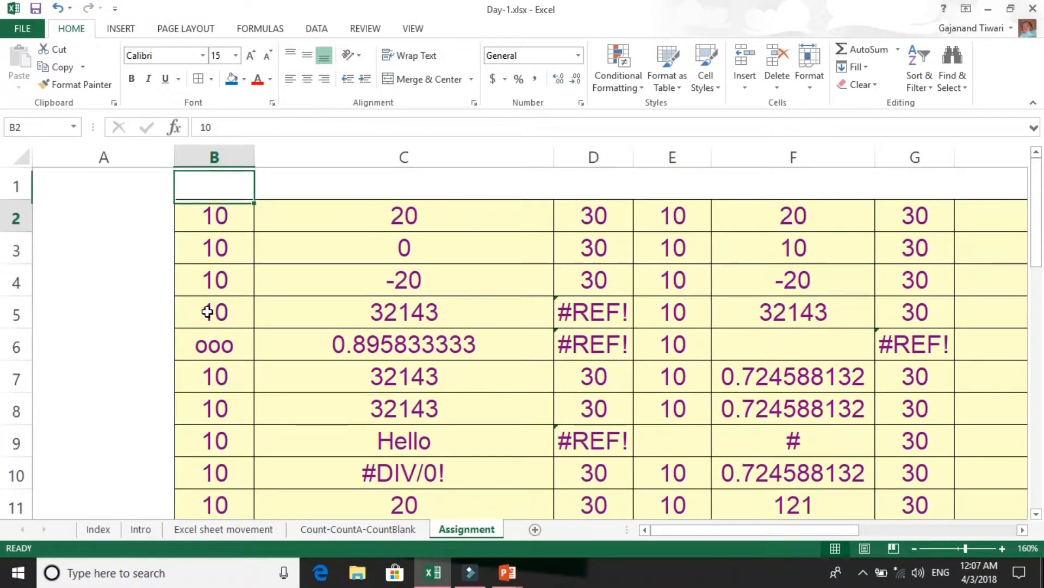
{"action": "key", "text": "Down"}
{"action": "key", "text": "Down"}
{"action": "key", "text": "Up"}
{"action": "key", "text": "Up"}
{"action": "key", "text": "Up"}
{"action": "key", "text": "Up"}
{"action": "key", "text": "Up"}
{"action": "key", "text": "Up"}
{"action": "key", "text": "Up"}
{"action": "key", "text": "Up"}
{"action": "key", "text": "Up"}
{"action": "key", "text": "Up"}
{"action": "key", "text": "Up"}
{"action": "key", "text": "Up"}
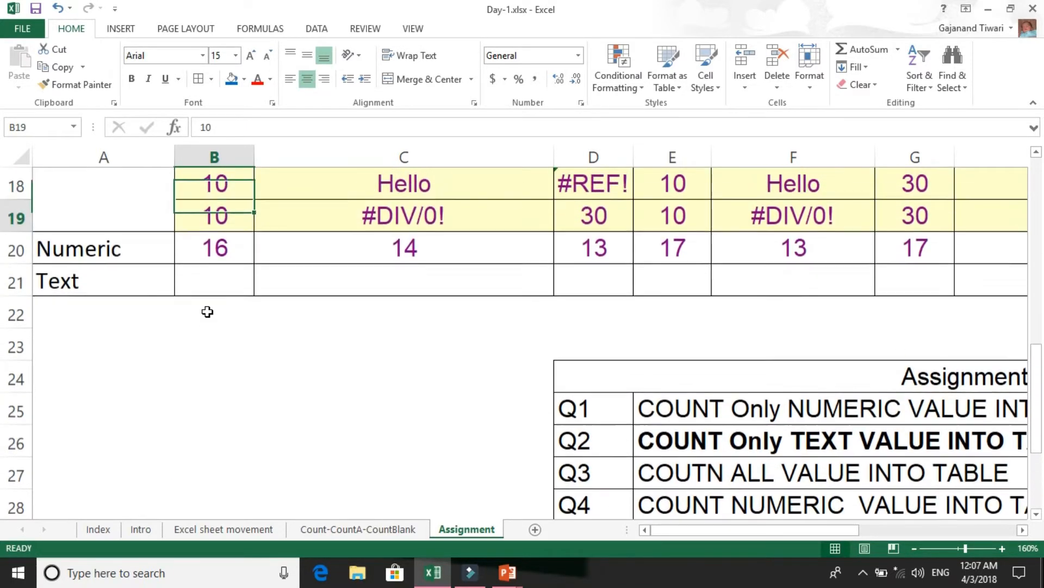
- Begin the Text row formula in B21 with =COUNTA(B2:B19)
{"action": "key", "text": "Down"}
{"action": "key", "text": "Down"}
{"action": "key", "text": "Down"}
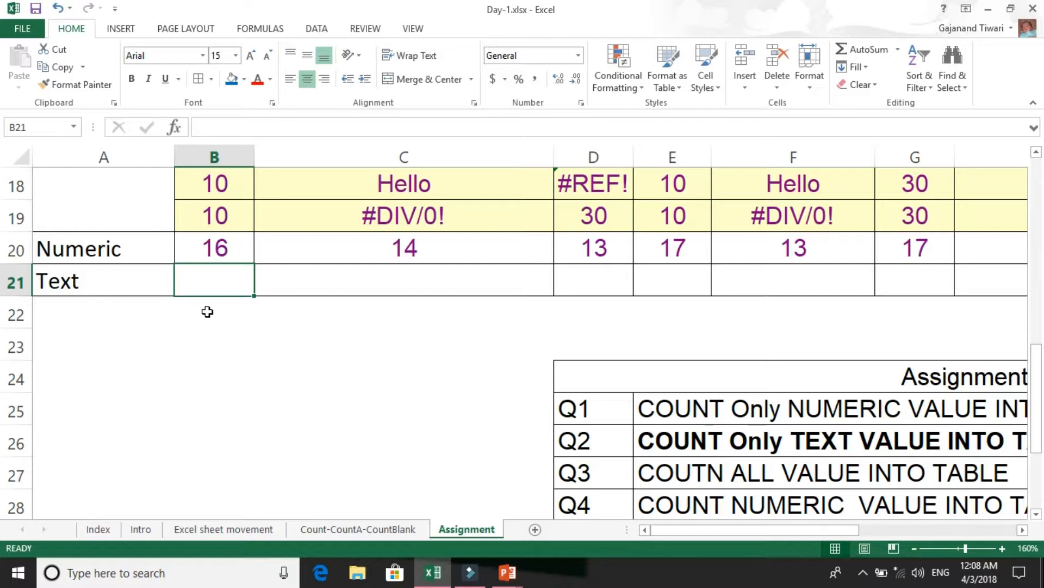
{"action": "type", "text": "cou"}
{"action": "key", "text": "BackSpace"}
{"action": "key", "text": "BackSpace"}
{"action": "key", "text": "BackSpace"}
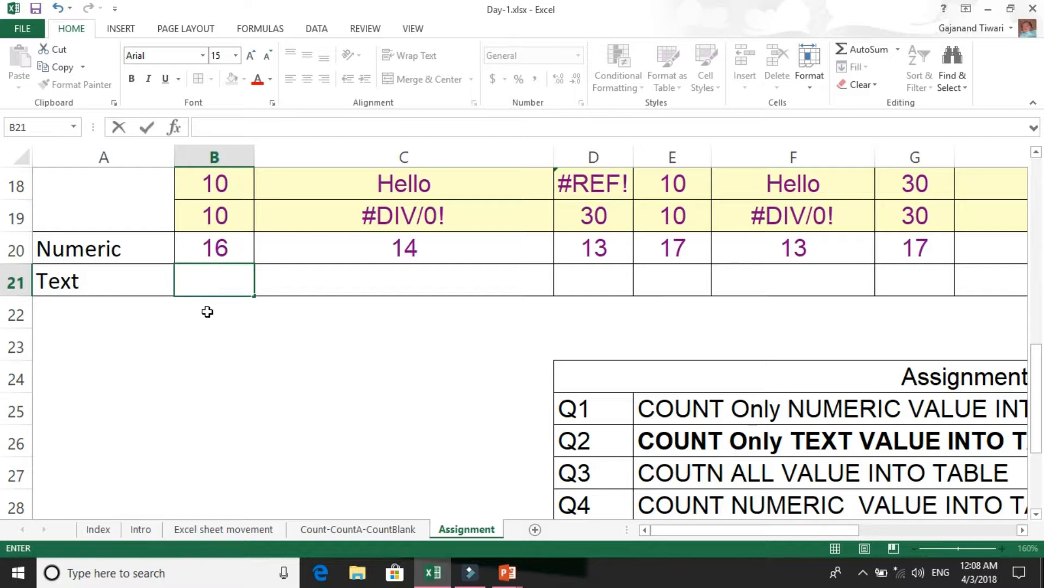
{"action": "type", "text": "=coub"}
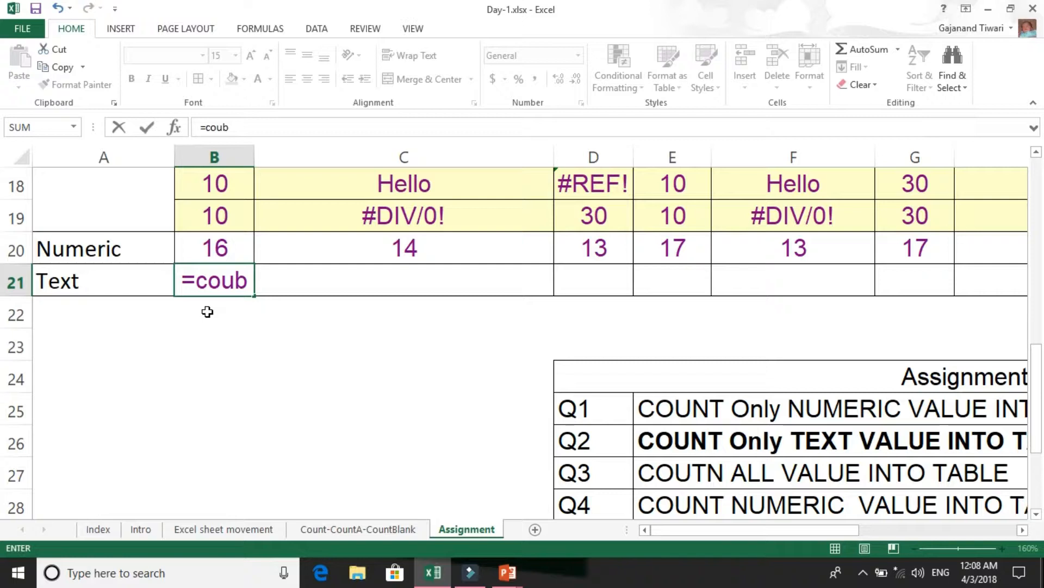
{"action": "key", "text": "BackSpace"}
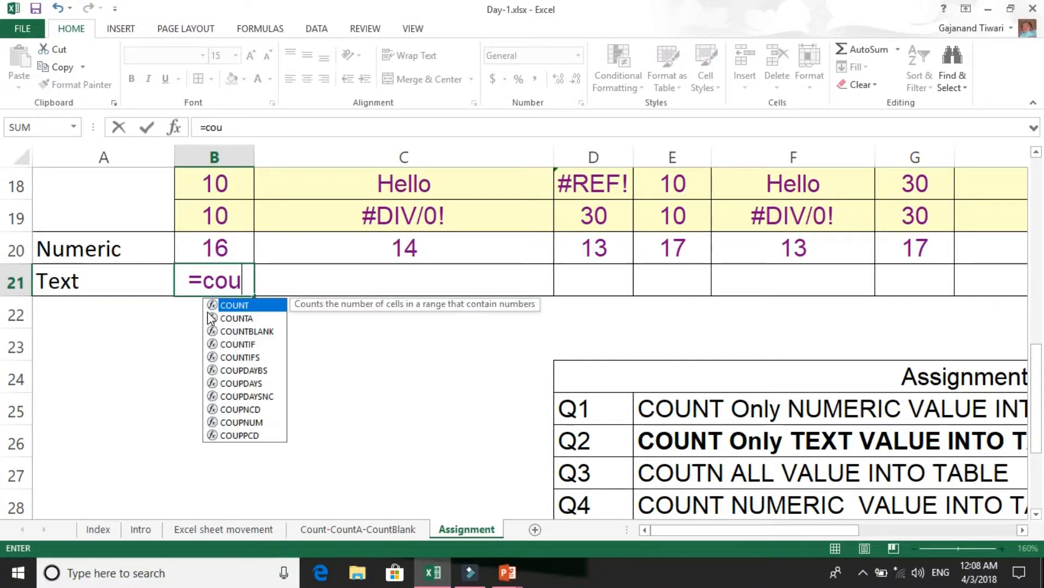
{"action": "left_click", "coordinate": [211, 318]}
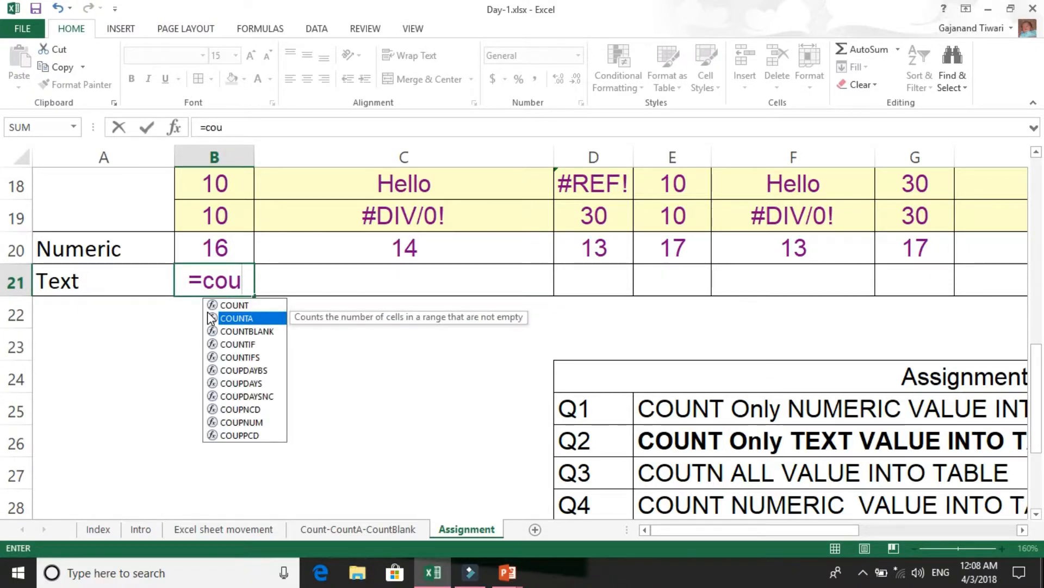
{"action": "double_click", "coordinate": [210, 316]}
{"action": "key", "text": "Up"}
{"action": "key", "text": "Up"}
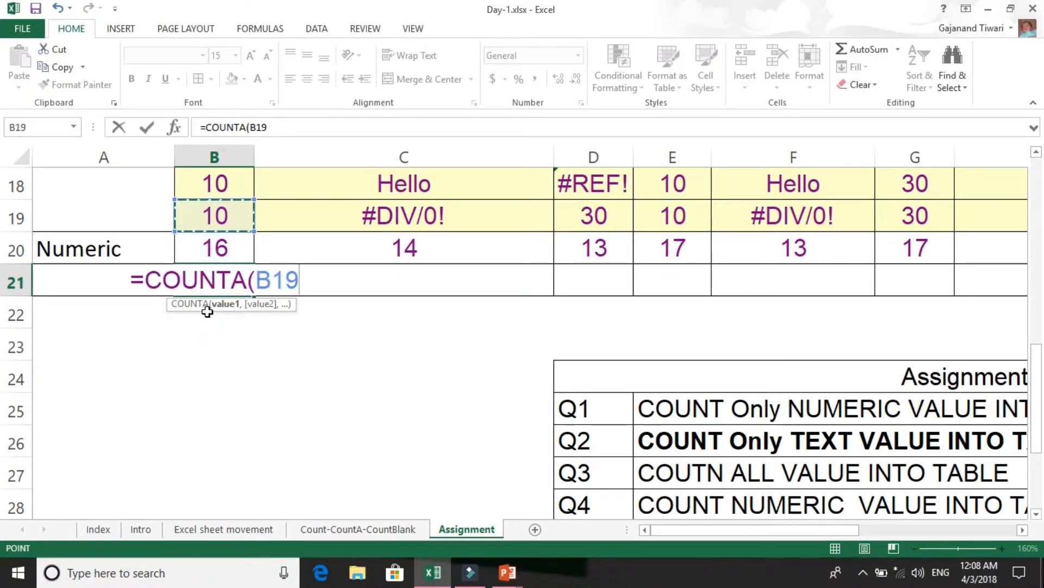
{"action": "key", "text": "ctrl+shift+Up"}
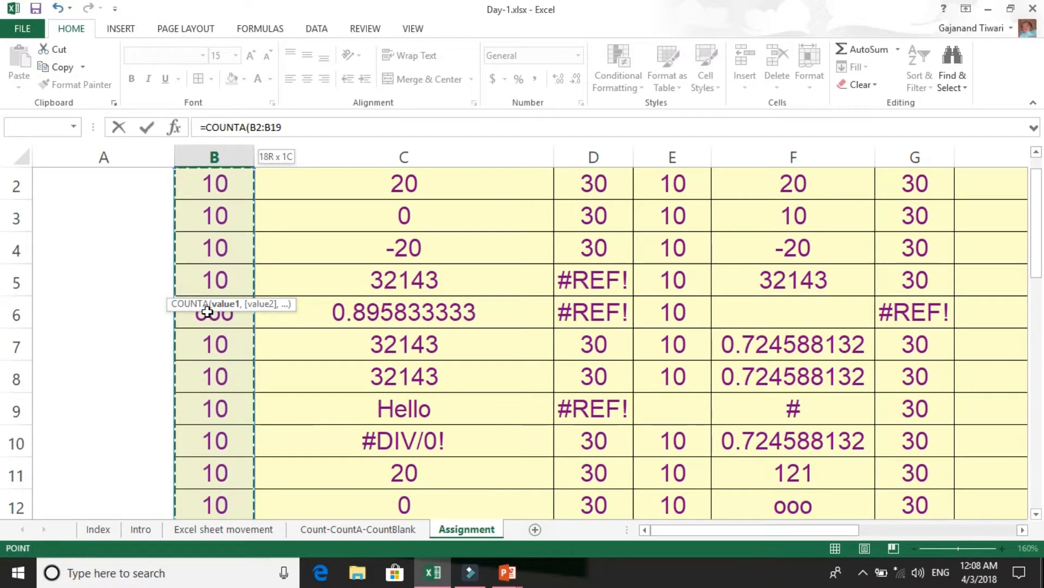
{"action": "key", "text": "shift+Up"}
{"action": "key", "text": "shift+Down"}
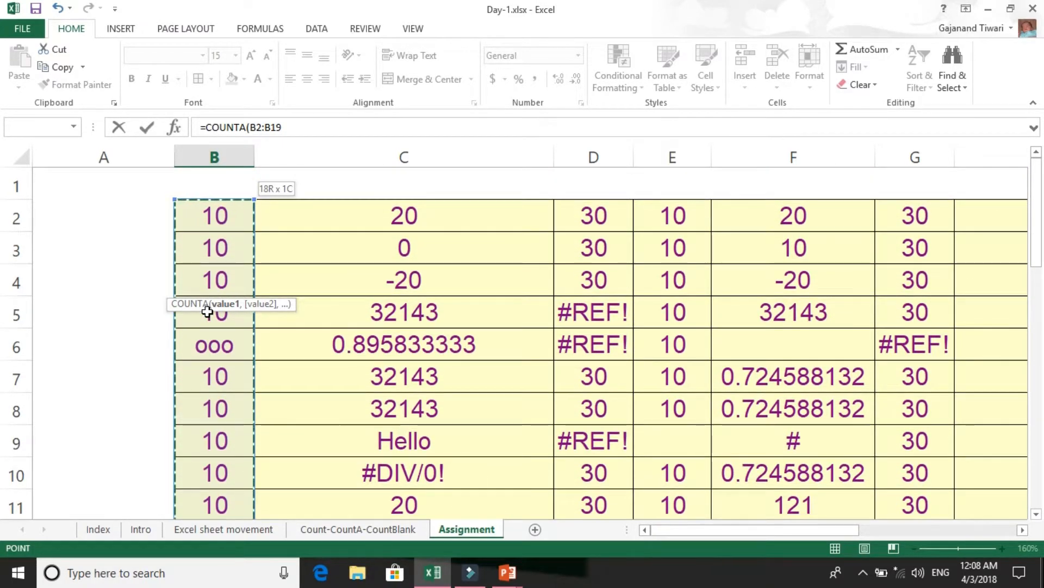
{"action": "type", "text": ")"}
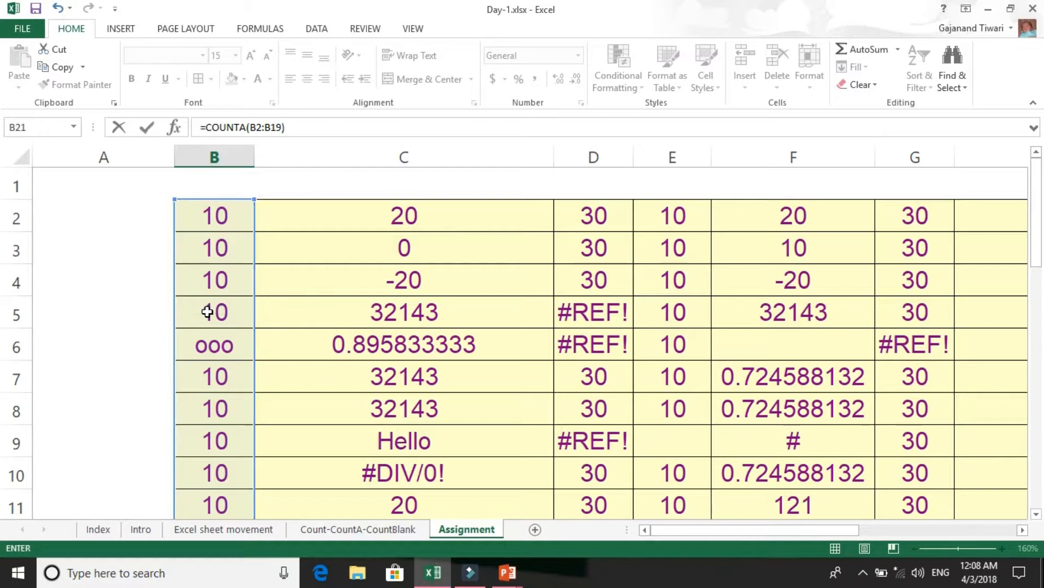
- Subtract COUNT(B20) from the COUNTA part of the B21 formula and enter it
{"action": "type", "text": "-coun"}
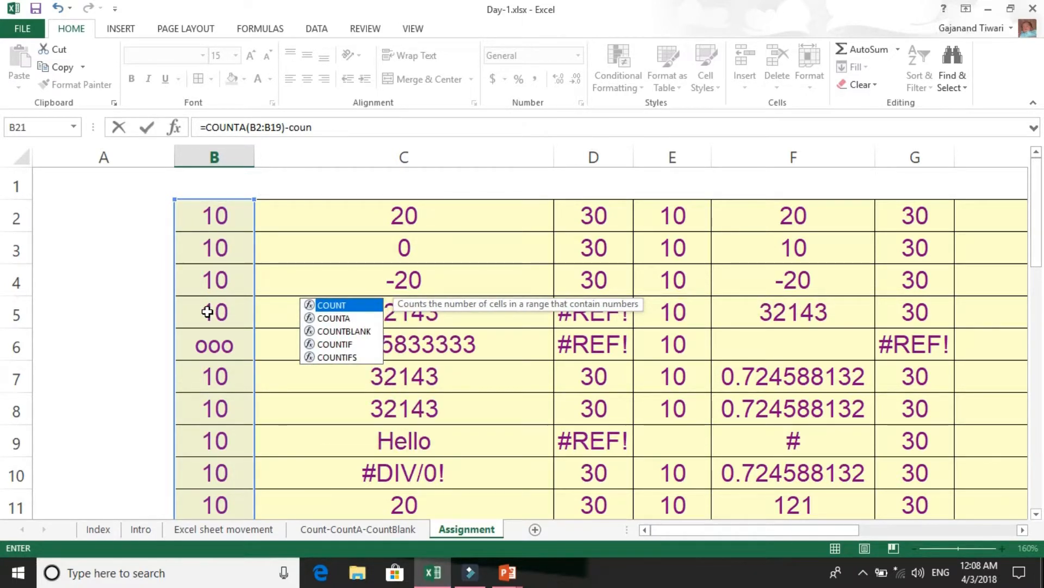
{"action": "key", "text": "Tab"}
{"action": "key", "text": "Up"}
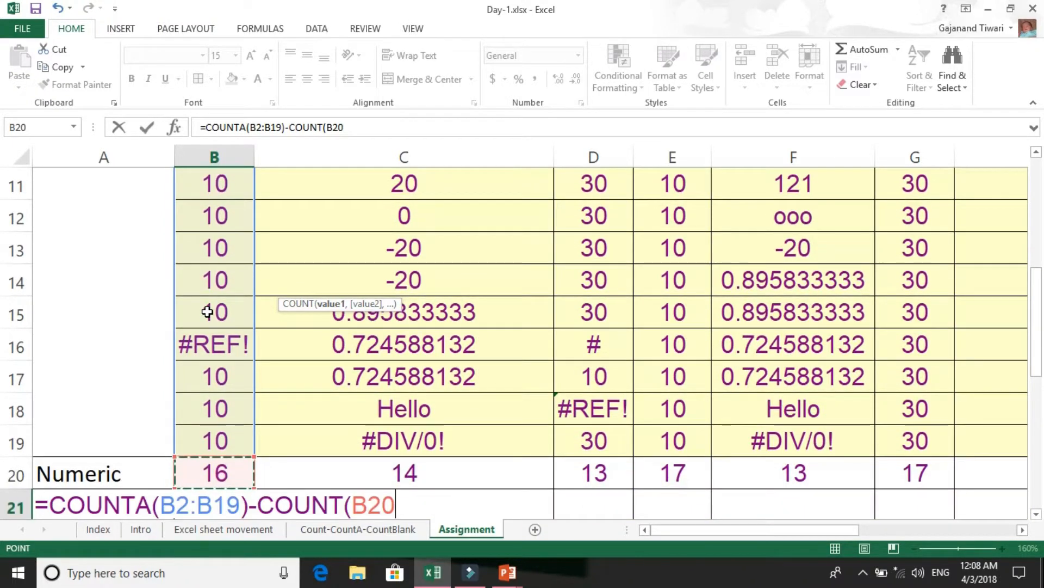
{"action": "key", "text": "Up"}
{"action": "key", "text": "Down"}
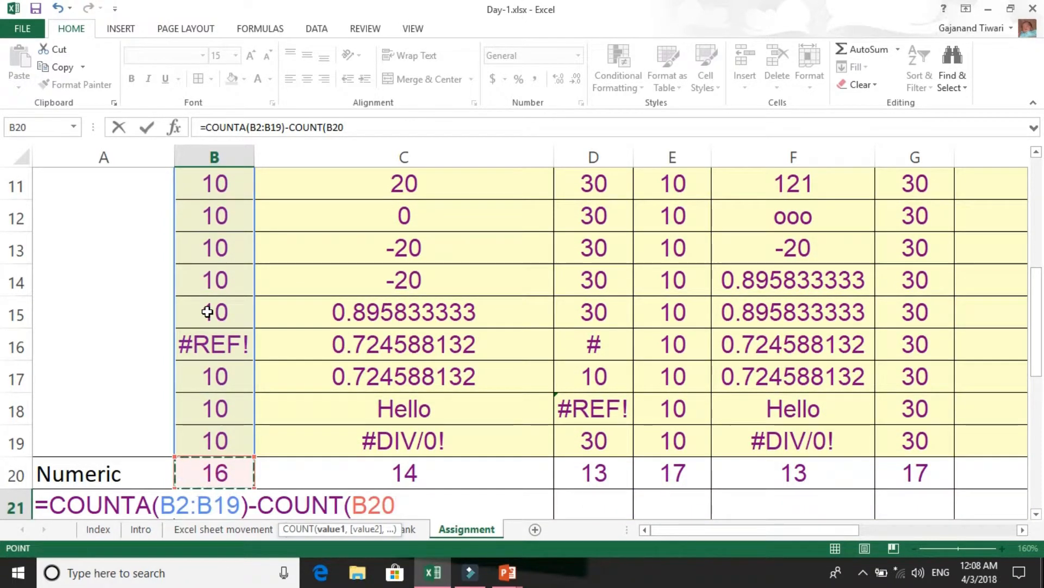
{"action": "type", "text": ")"}
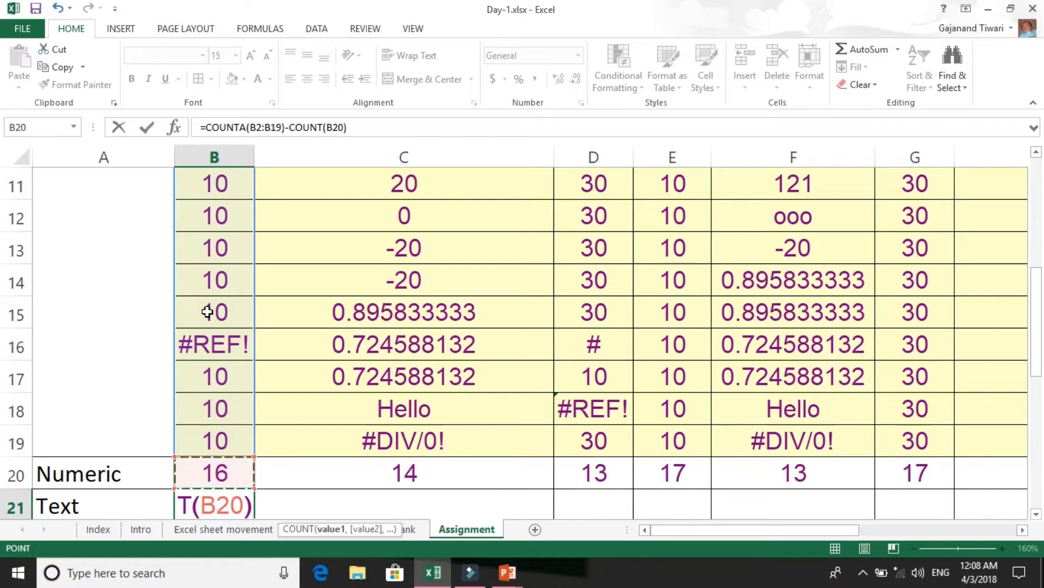
{"action": "key", "text": "Return"}
{"action": "key", "text": "Up"}
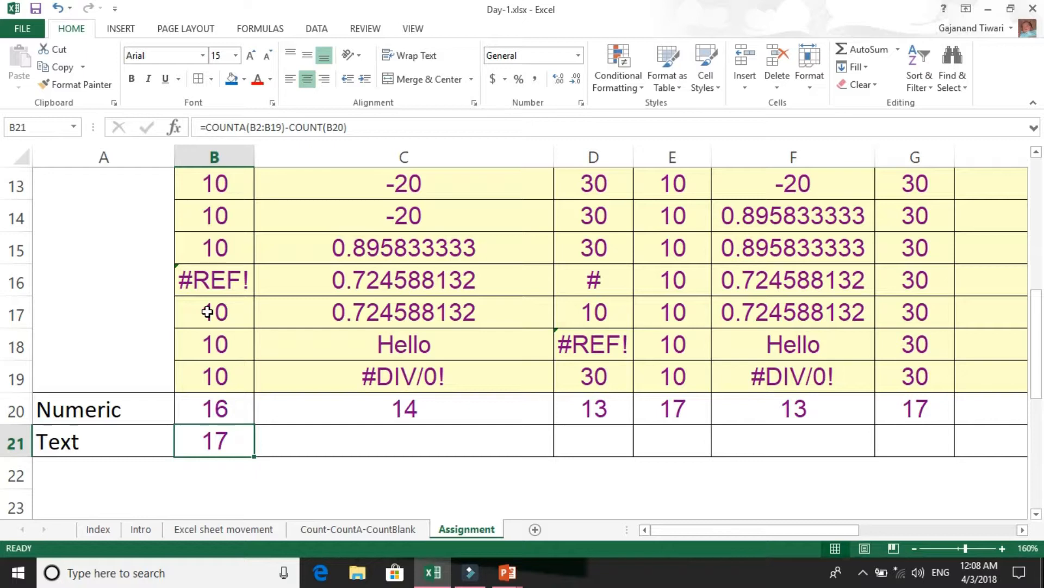
- Compare the B20 and B21 formulas and change the COUNT argument in B21 to B2:B19
{"action": "key", "text": "Up"}
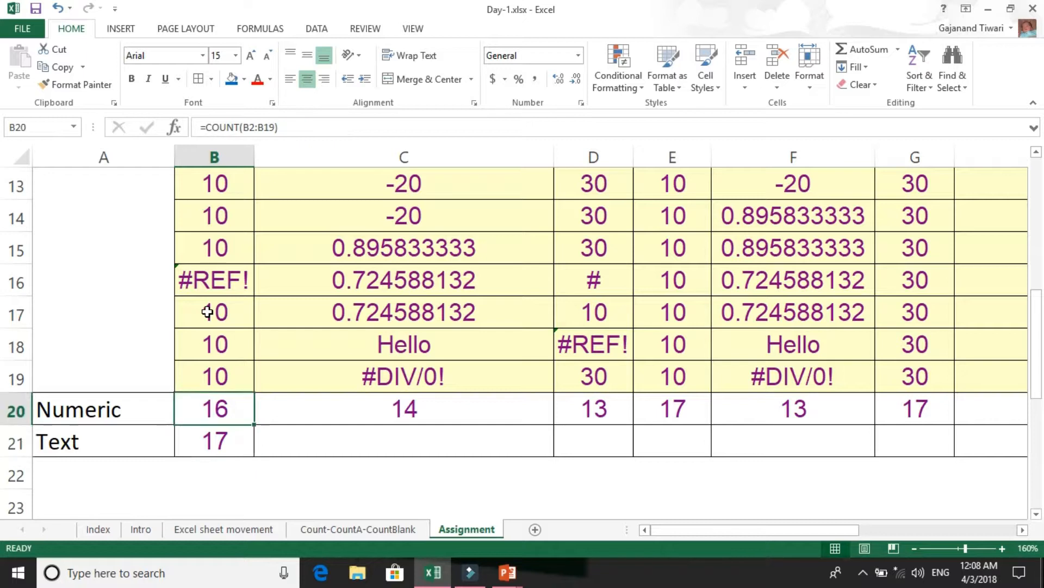
{"action": "key", "text": "Down"}
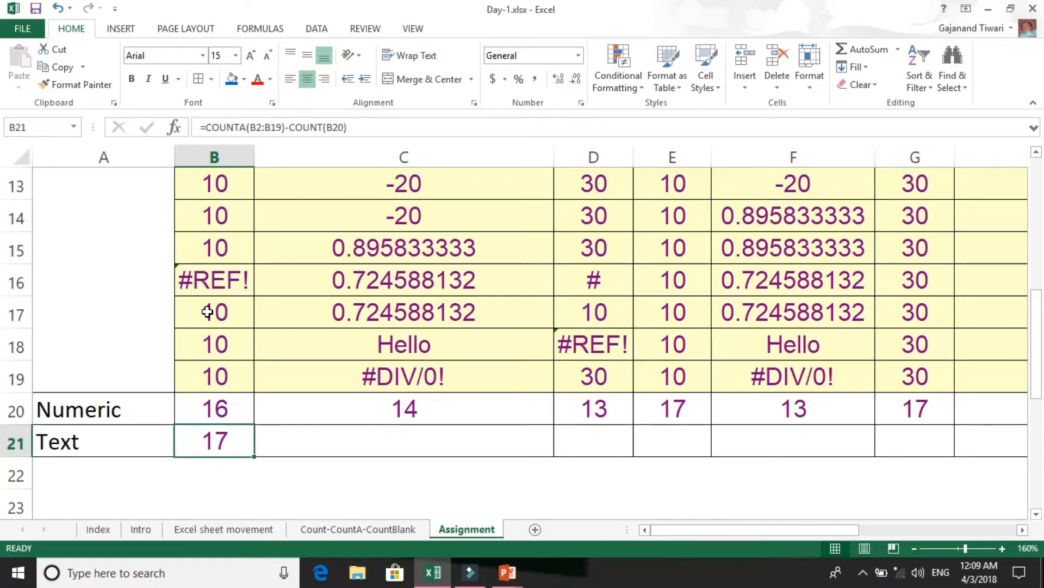
{"action": "key", "text": "Up"}
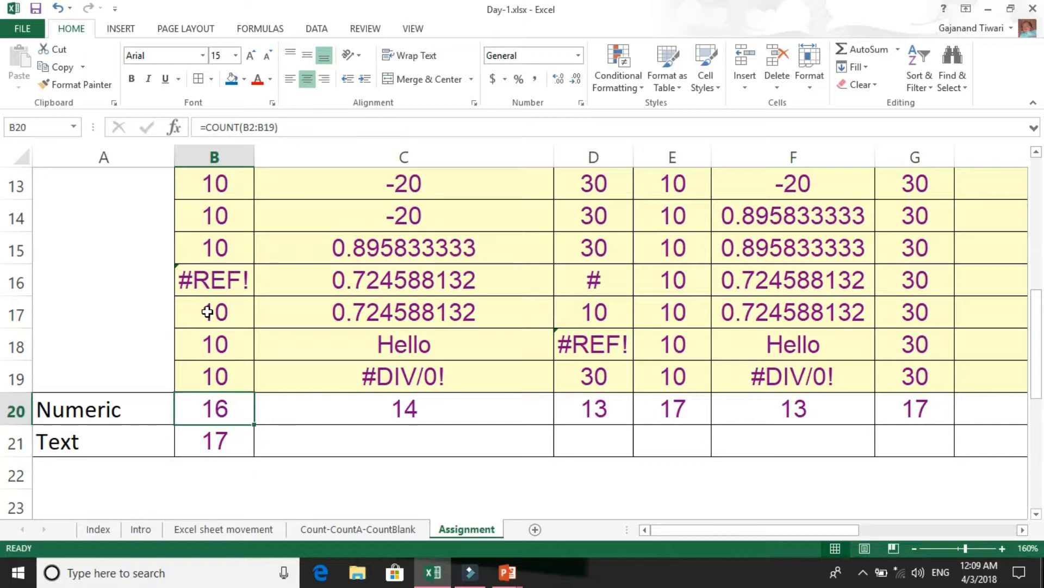
{"action": "key", "text": "Down"}
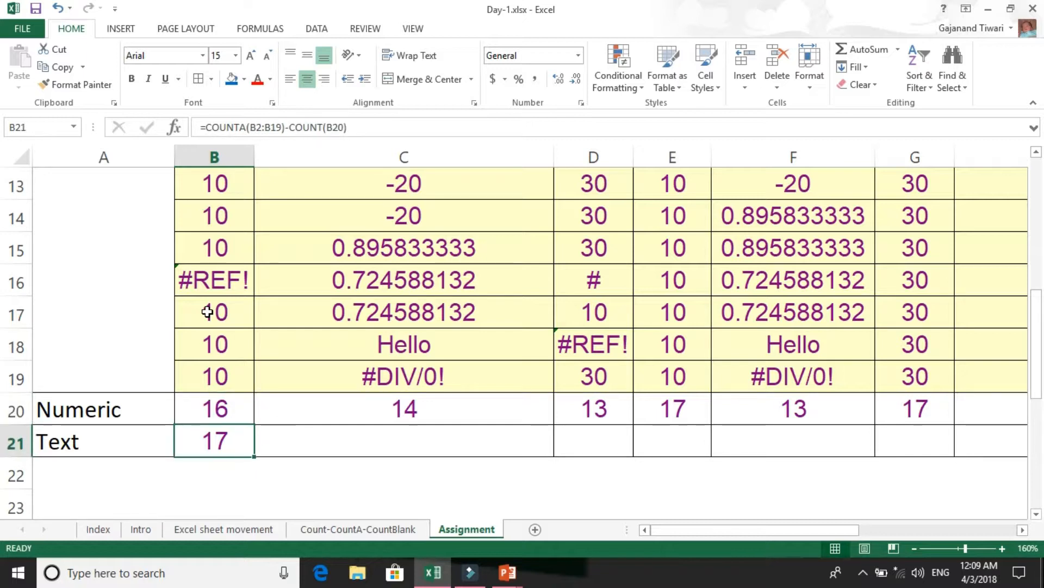
{"action": "left_click", "coordinate": [379, 127]}
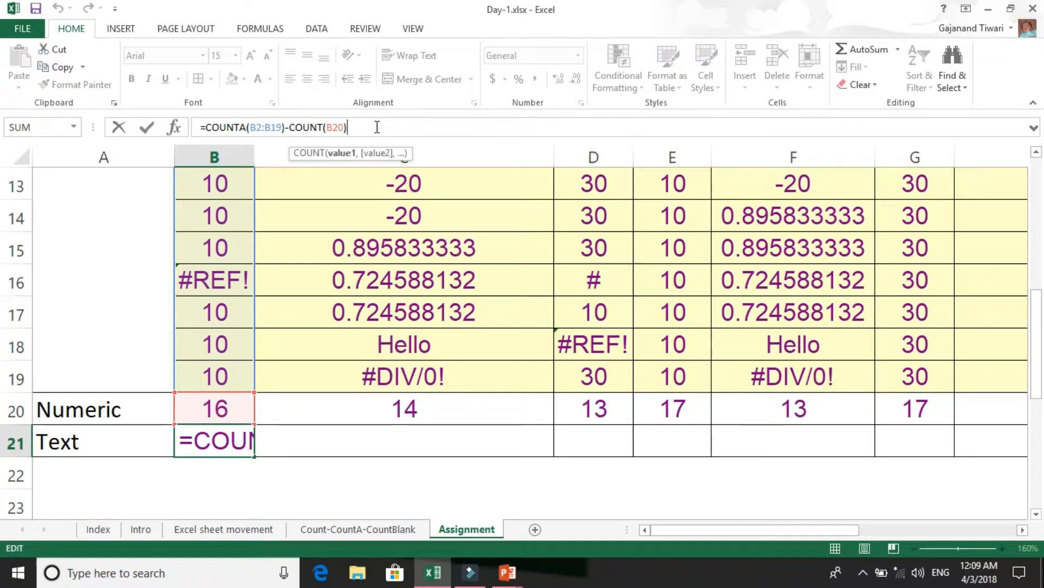
{"action": "key", "text": "BackSpace"}
{"action": "key", "text": "BackSpace"}
{"action": "key", "text": "BackSpace"}
{"action": "key", "text": "BackSpace"}
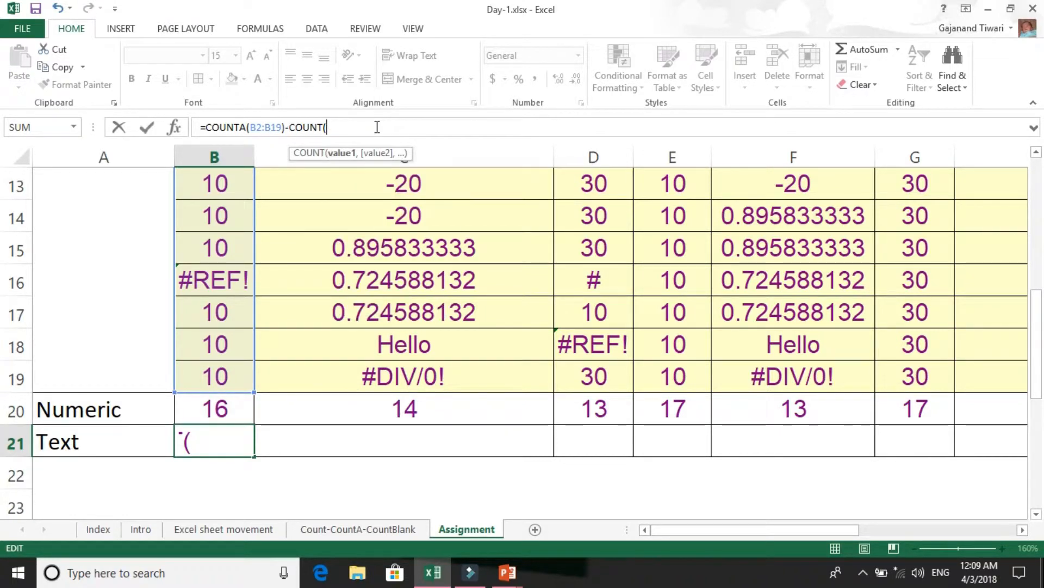
{"action": "left_click", "coordinate": [223, 379]}
{"action": "key", "text": "ctrl+shift+Up"}
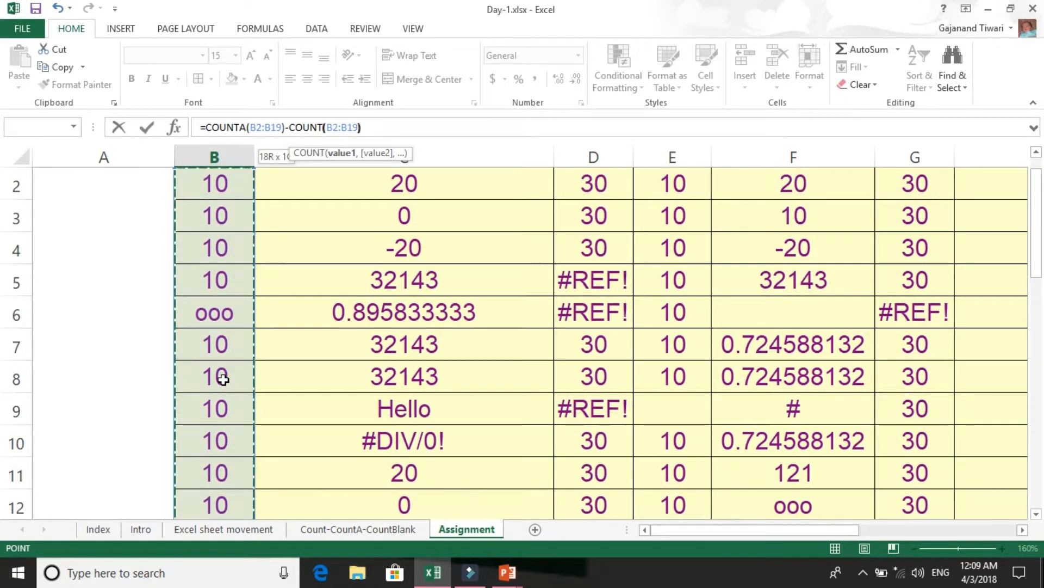
{"action": "key", "text": "Return"}
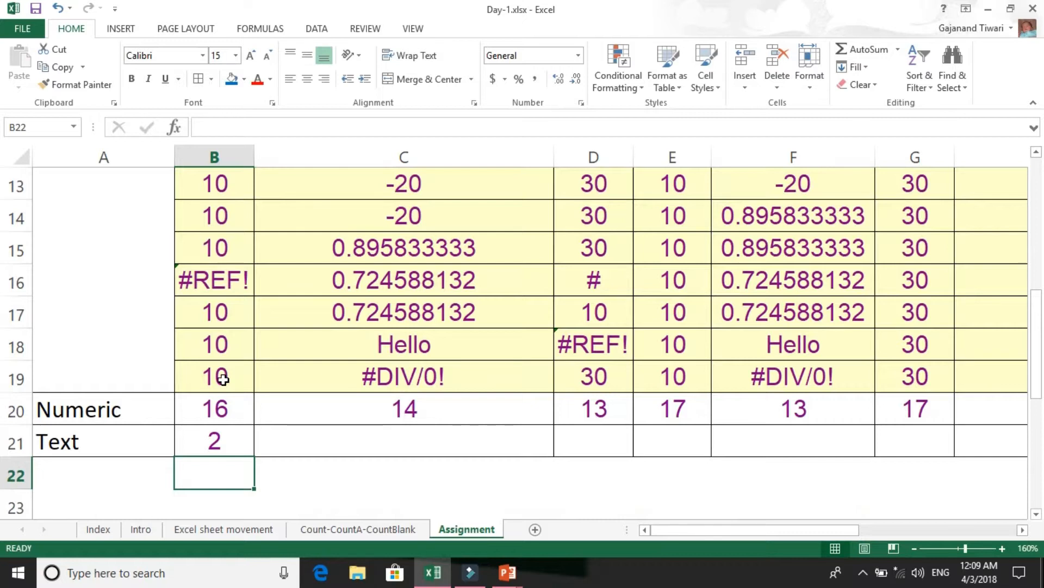
- Check the formulas in B21 and B20 and review the column B entries up to row 1
{"action": "key", "text": "Up"}
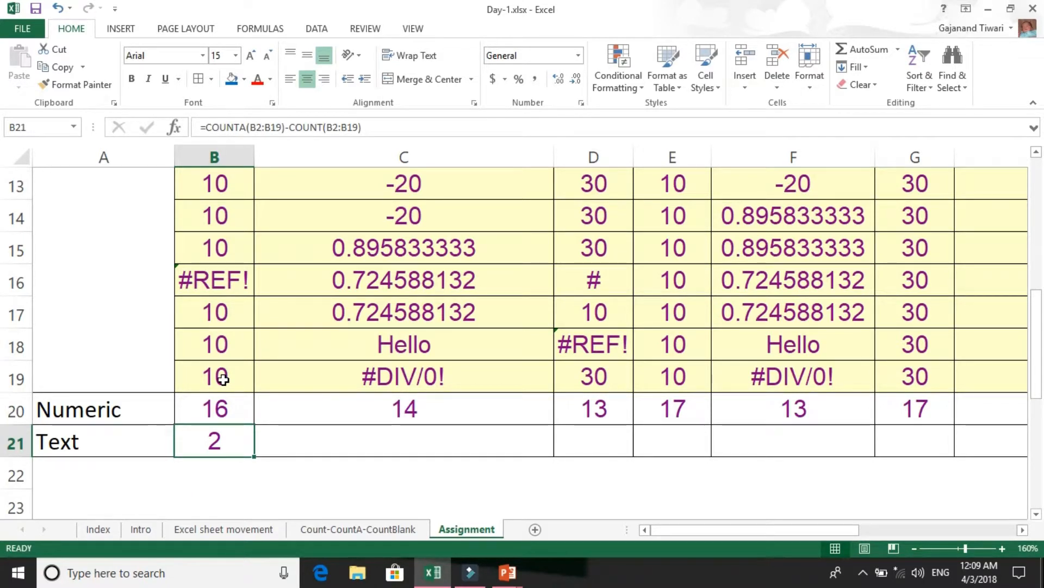
{"action": "key", "text": "Up"}
{"action": "key", "text": "Up"}
{"action": "key", "text": "Up"}
{"action": "key", "text": "Up"}
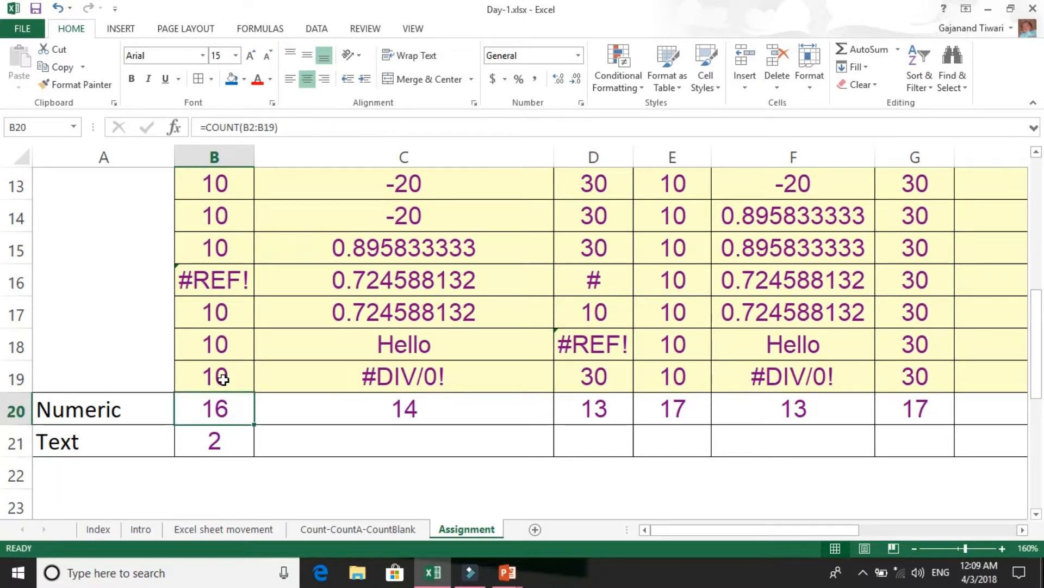
{"action": "key", "text": "Up"}
{"action": "key", "text": "Up"}
{"action": "key", "text": "Up"}
{"action": "key", "text": "Up"}
{"action": "key", "text": "Up"}
{"action": "key", "text": "Up"}
{"action": "key", "text": "Up"}
{"action": "key", "text": "Up"}
{"action": "key", "text": "Up"}
{"action": "key", "text": "Up"}
{"action": "key", "text": "Up"}
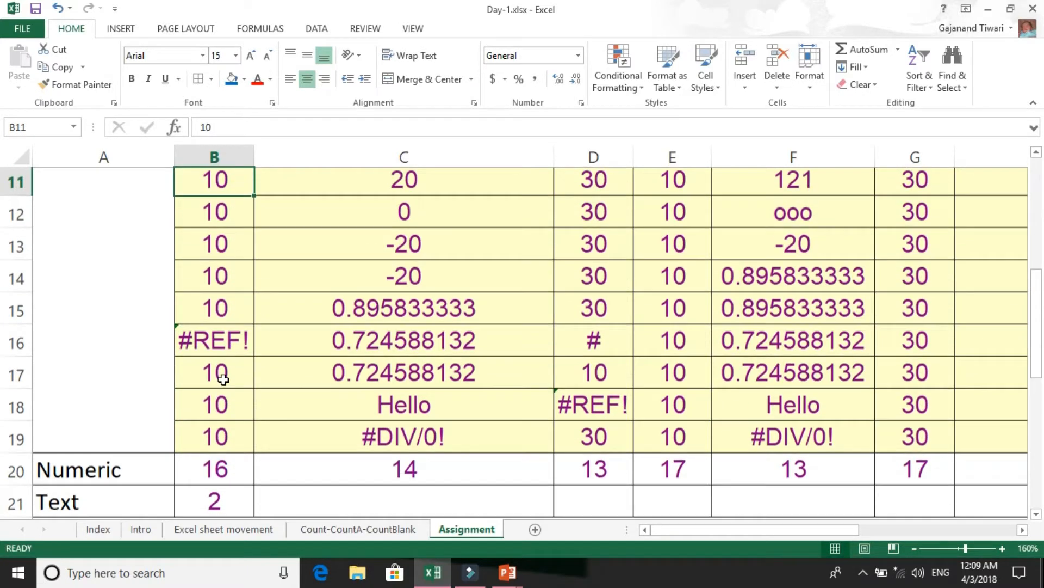
{"action": "key", "text": "Up"}
{"action": "key", "text": "Up"}
{"action": "key", "text": "Up"}
{"action": "key", "text": "Up"}
{"action": "key", "text": "Up"}
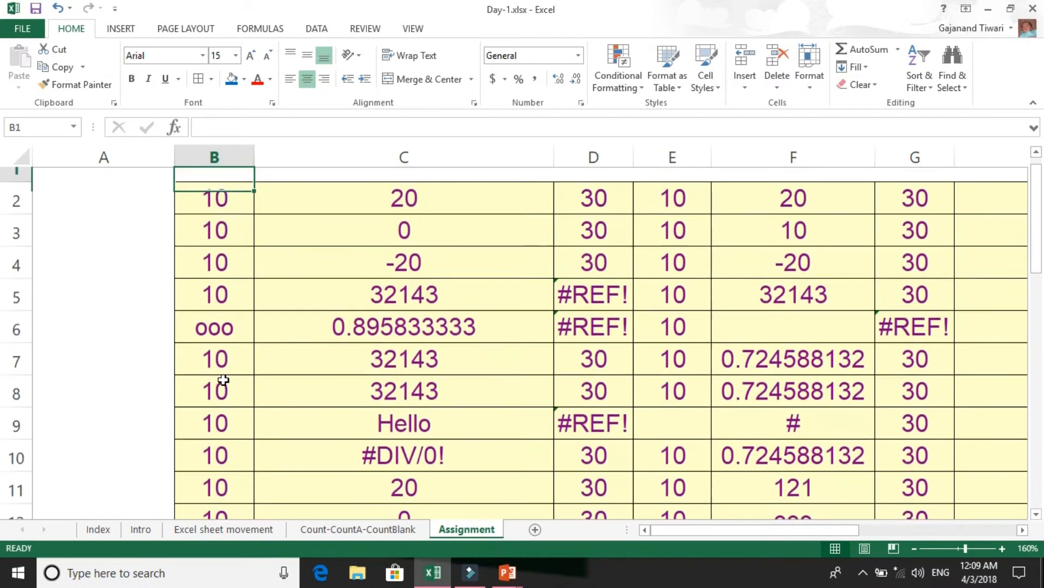
- Compare the column B entries in rows 2 to 19 with the Numeric and Text results below them
{"action": "key", "text": "Down"}
{"action": "key", "text": "Down"}
{"action": "key", "text": "Down"}
{"action": "key", "text": "Down"}
{"action": "key", "text": "Down"}
{"action": "key", "text": "Down"}
{"action": "key", "text": "Down"}
{"action": "key", "text": "Down"}
{"action": "key", "text": "Down"}
{"action": "key", "text": "Down"}
{"action": "key", "text": "Down"}
{"action": "key", "text": "Down"}
{"action": "key", "text": "Down"}
{"action": "key", "text": "Down"}
{"action": "key", "text": "Down"}
{"action": "key", "text": "Down"}
{"action": "key", "text": "Down"}
{"action": "key", "text": "Down"}
{"action": "key", "text": "Down"}
{"action": "key", "text": "Down"}
{"action": "key", "text": "Down"}
{"action": "key", "text": "Down"}
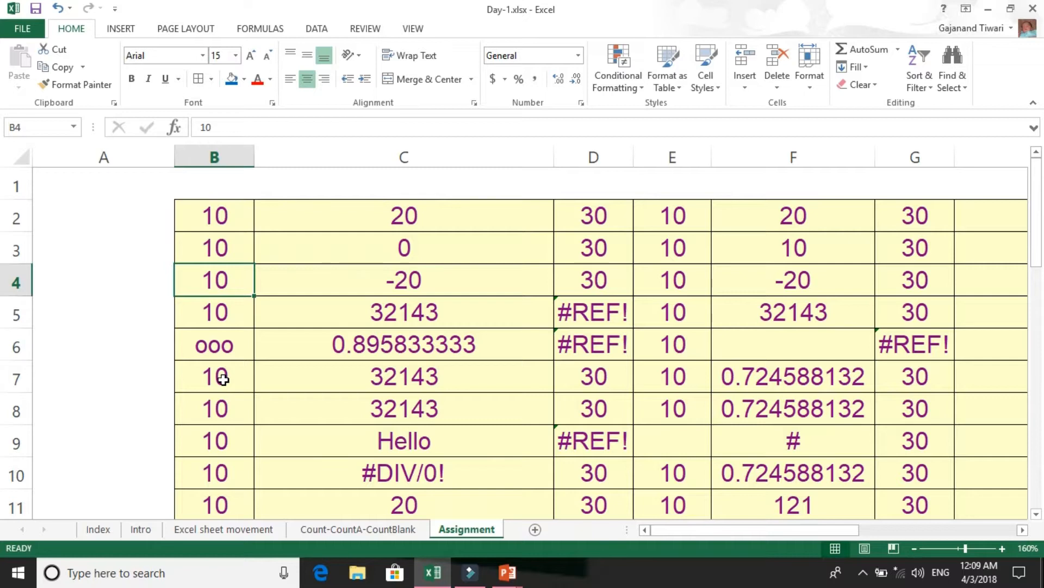
{"action": "key", "text": "Up"}
{"action": "key", "text": "Up"}
{"action": "key", "text": "Up"}
{"action": "key", "text": "Up"}
{"action": "key", "text": "Up"}
{"action": "key", "text": "Up"}
{"action": "key", "text": "Up"}
{"action": "key", "text": "Up"}
{"action": "key", "text": "Up"}
{"action": "key", "text": "Up"}
{"action": "key", "text": "Up"}
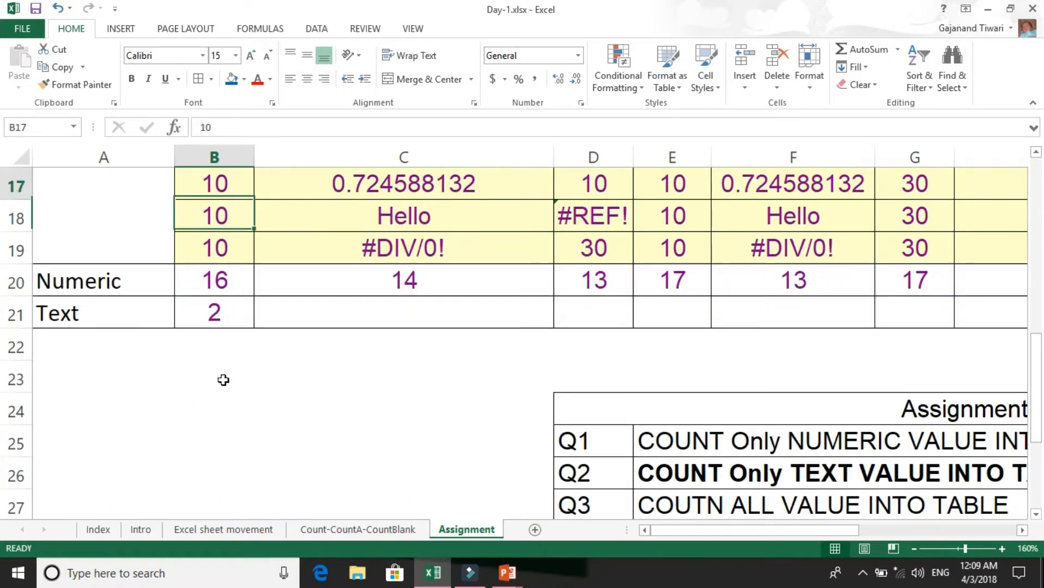
{"action": "key", "text": "Down"}
{"action": "key", "text": "Down"}
{"action": "key", "text": "Down"}
{"action": "key", "text": "Down"}
{"action": "key", "text": "Up"}
{"action": "key", "text": "Up"}
{"action": "key", "text": "Up"}
{"action": "key", "text": "Up"}
{"action": "key", "text": "Up"}
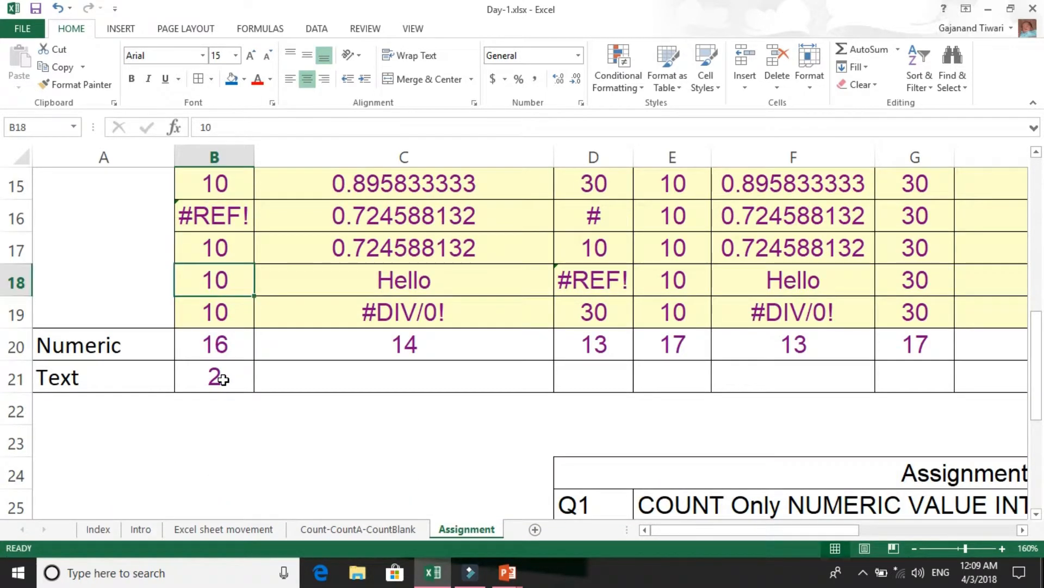
{"action": "key", "text": "Up"}
{"action": "key", "text": "Up"}
{"action": "key", "text": "Up"}
{"action": "key", "text": "Up"}
{"action": "key", "text": "Up"}
{"action": "key", "text": "Up"}
{"action": "key", "text": "Up"}
{"action": "key", "text": "Up"}
{"action": "key", "text": "Up"}
{"action": "key", "text": "Down"}
{"action": "key", "text": "Up"}
{"action": "key", "text": "Up"}
{"action": "key", "text": "Up"}
{"action": "key", "text": "Up"}
{"action": "key", "text": "Up"}
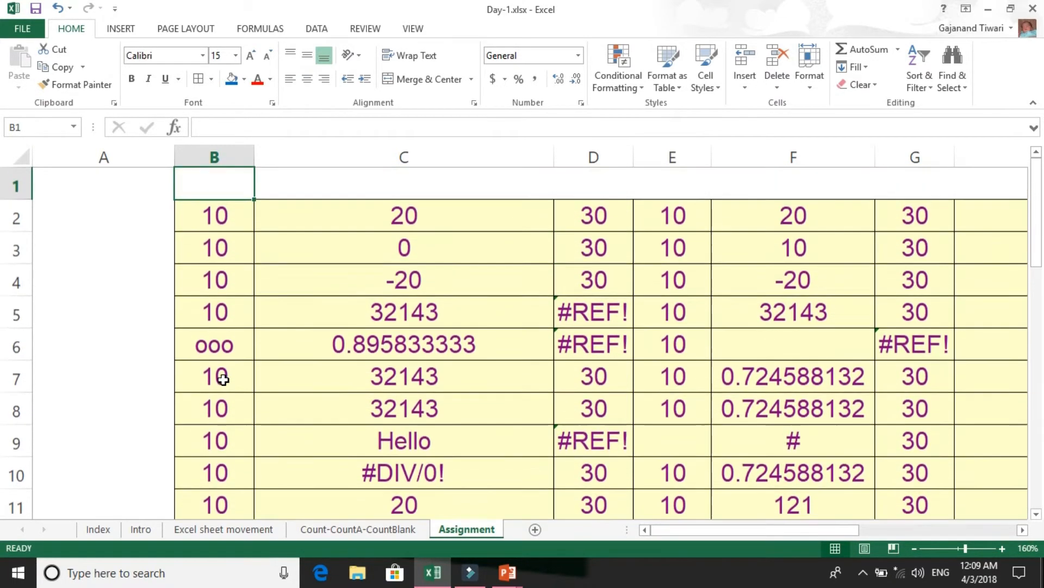
- Look down column B past the results to the list of Assignment questions
{"action": "key", "text": "Down"}
{"action": "key", "text": "Down"}
{"action": "key", "text": "Down"}
{"action": "key", "text": "Down"}
{"action": "key", "text": "Down"}
{"action": "key", "text": "Down"}
{"action": "key", "text": "Down"}
{"action": "key", "text": "Down"}
{"action": "key", "text": "Down"}
{"action": "key", "text": "Down"}
{"action": "key", "text": "Down"}
{"action": "key", "text": "Down"}
{"action": "key", "text": "Down"}
{"action": "key", "text": "Down"}
{"action": "key", "text": "Down"}
{"action": "key", "text": "Down"}
{"action": "key", "text": "Down"}
{"action": "key", "text": "Down"}
{"action": "key", "text": "Down"}
{"action": "key", "text": "Down"}
{"action": "key", "text": "Down"}
{"action": "key", "text": "Down"}
{"action": "key", "text": "Down"}
{"action": "key", "text": "Down"}
{"action": "key", "text": "Down"}
{"action": "key", "text": "Down"}
{"action": "key", "text": "Down"}
{"action": "key", "text": "Down"}
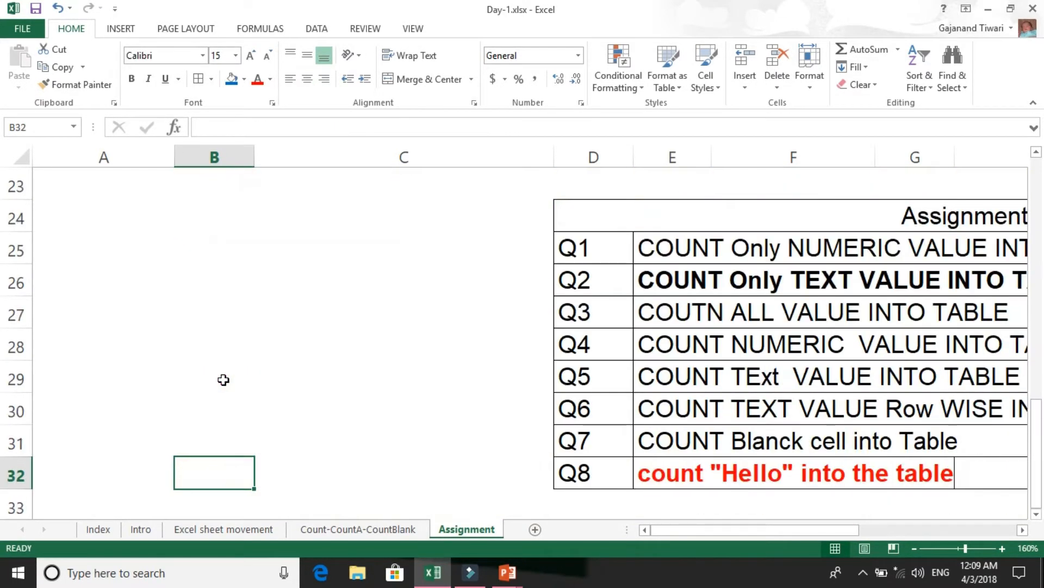
- Recheck the lower column B entries and the B21 formula, ending on C21 in the Text row
{"action": "key", "text": "Up"}
{"action": "key", "text": "Up"}
{"action": "key", "text": "Up"}
{"action": "key", "text": "Up"}
{"action": "key", "text": "Up"}
{"action": "key", "text": "Up"}
{"action": "key", "text": "Up"}
{"action": "key", "text": "Up"}
{"action": "key", "text": "Up"}
{"action": "key", "text": "Up"}
{"action": "key", "text": "Up"}
{"action": "key", "text": "Up"}
{"action": "key", "text": "Up"}
{"action": "key", "text": "Up"}
{"action": "key", "text": "Up"}
{"action": "key", "text": "Up"}
{"action": "key", "text": "Up"}
{"action": "key", "text": "Down"}
{"action": "key", "text": "Down"}
{"action": "key", "text": "Down"}
{"action": "key", "text": "Down"}
{"action": "key", "text": "Down"}
{"action": "key", "text": "Down"}
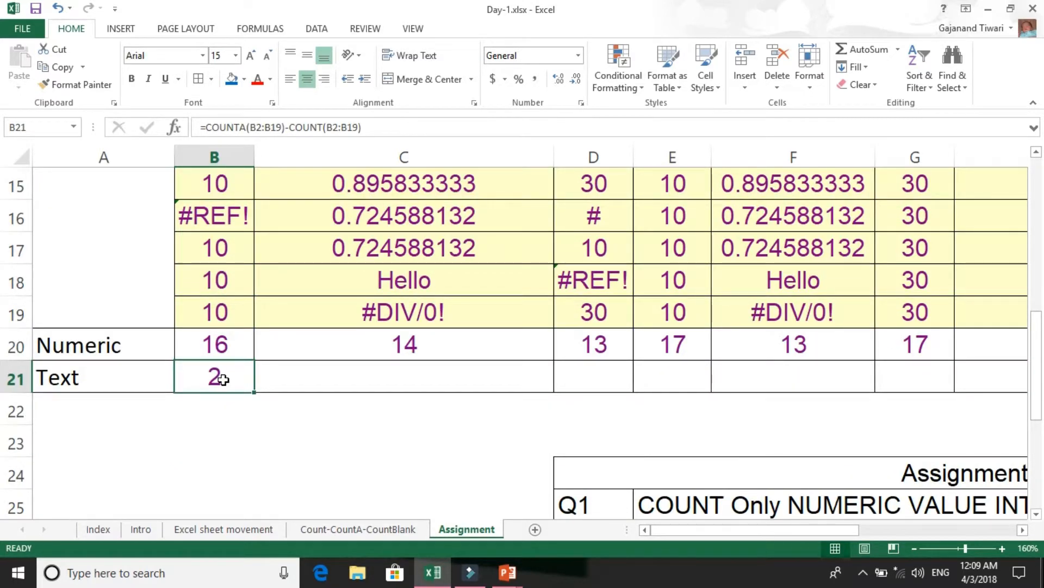
{"action": "key", "text": "Right"}
{"action": "type", "text": "=coun"}
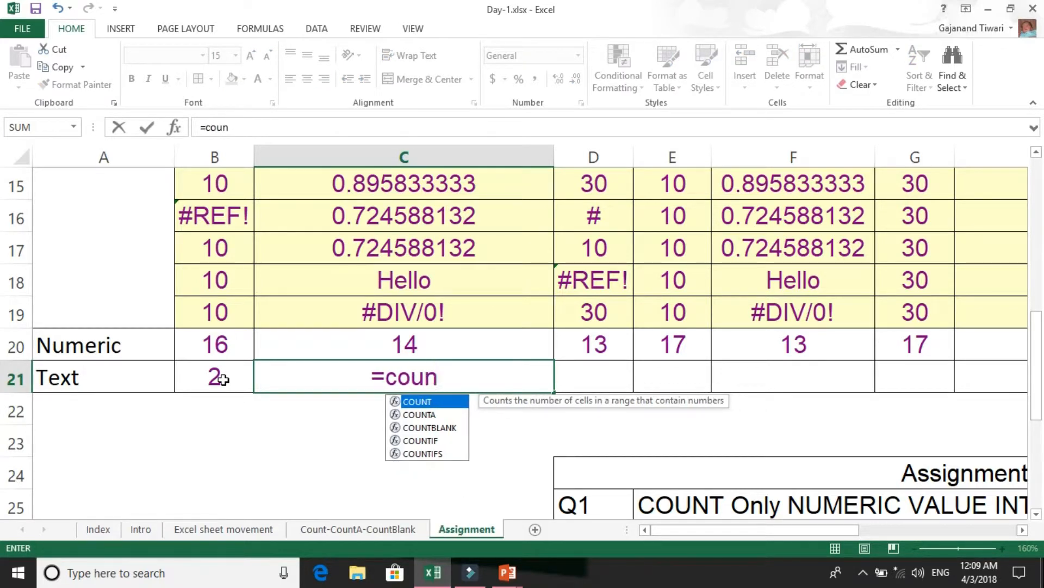
{"action": "key", "text": "Down"}
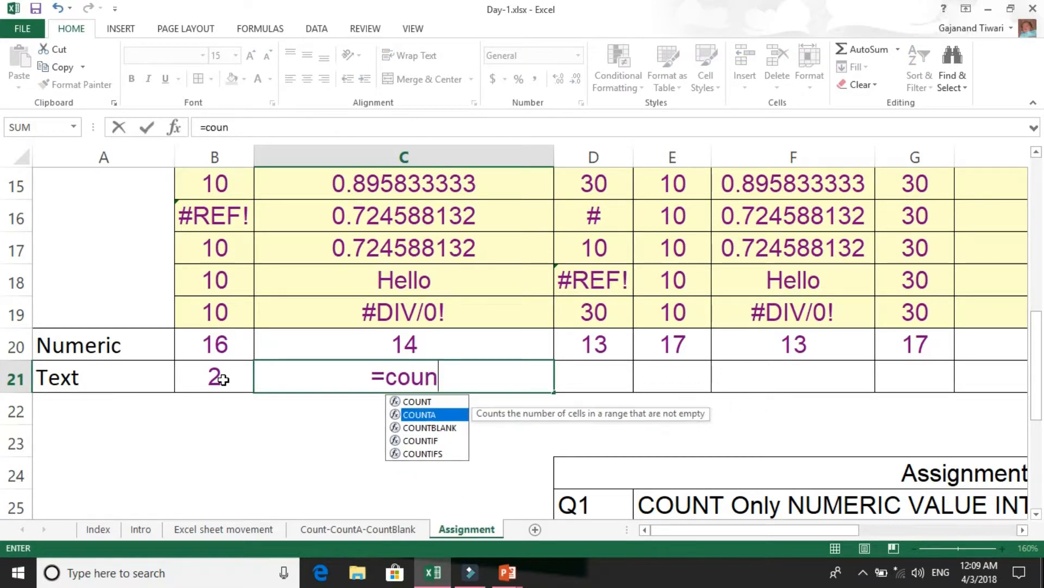
{"action": "key", "text": "Escape"}
{"action": "key", "text": "Up"}
{"action": "key", "text": "Down"}
- Begin the Text row formula in C21 with =COUNTA(C2:C19)
{"action": "key", "text": "F2"}
{"action": "type", "text": "=COUN"}
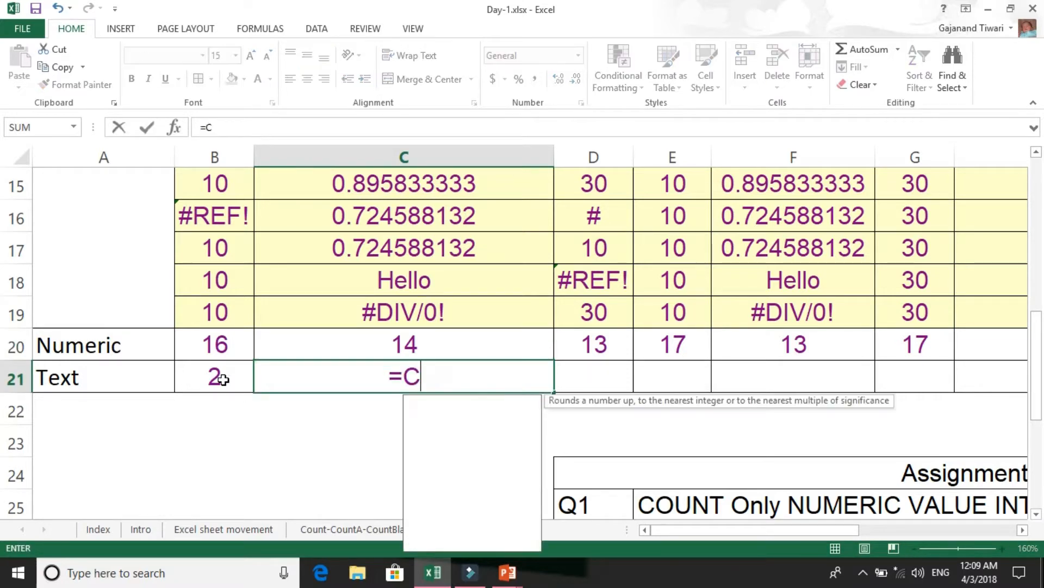
{"action": "key", "text": "Down"}
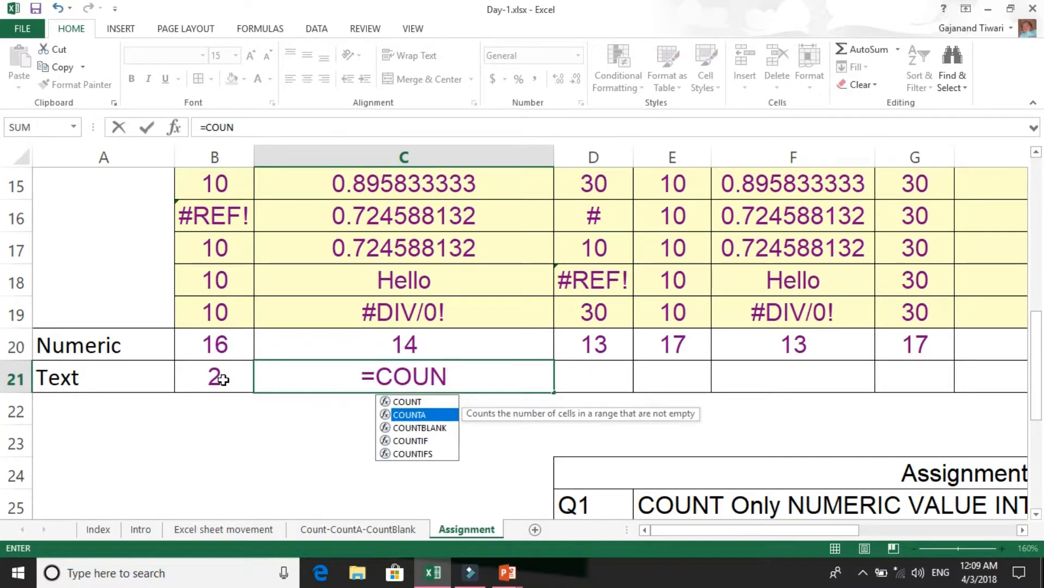
{"action": "key", "text": "Tab"}
{"action": "key", "text": "Up"}
{"action": "key", "text": "Up"}
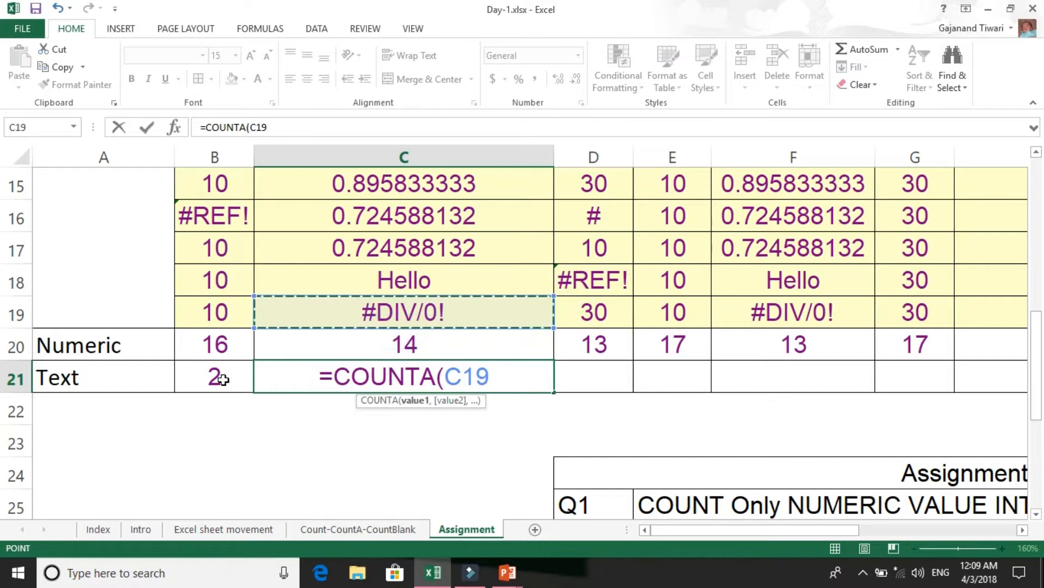
{"action": "key", "text": "ctrl+shift+Up"}
{"action": "key", "text": "ctrl+shift+Up"}
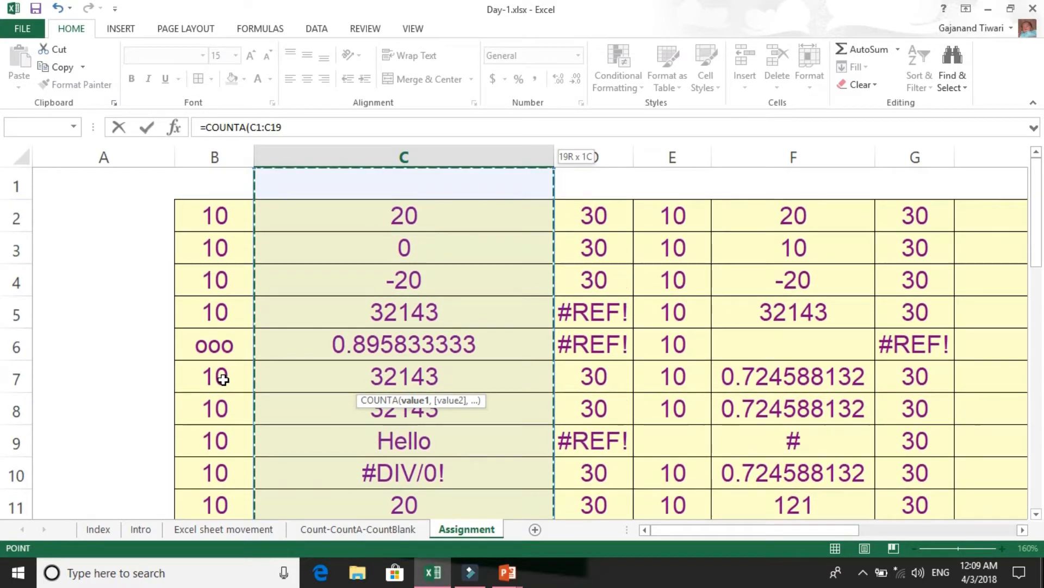
{"action": "key", "text": "shift+Down"}
{"action": "type", "text": ")"}
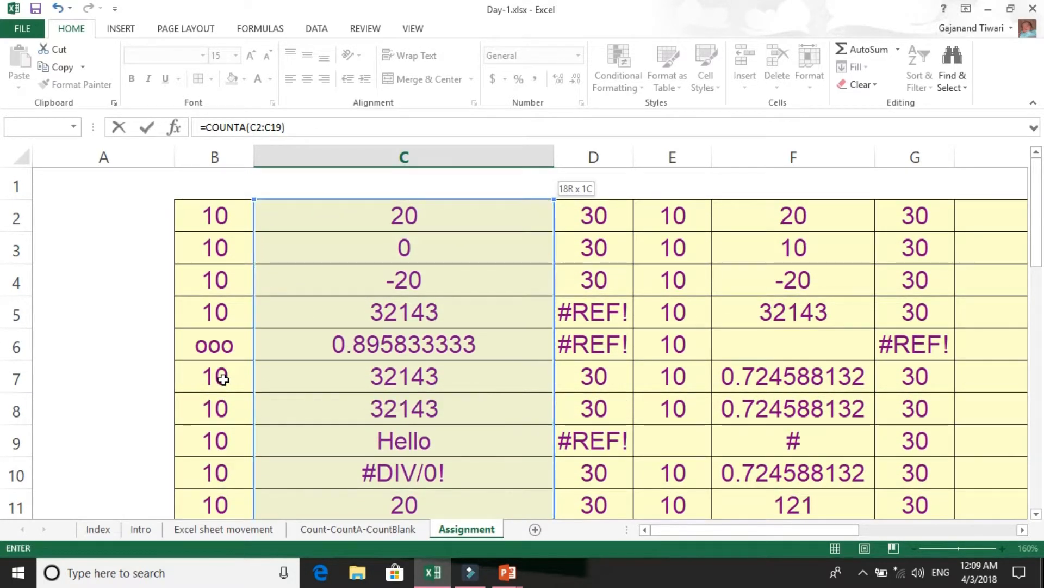
- Subtract the Numeric count in C20 from the COUNTA part of the C21 formula and enter it
{"action": "type", "text": "-"}
{"action": "left_click_drag", "start_coordinate": [1039, 232], "coordinate": [1042, 425]}
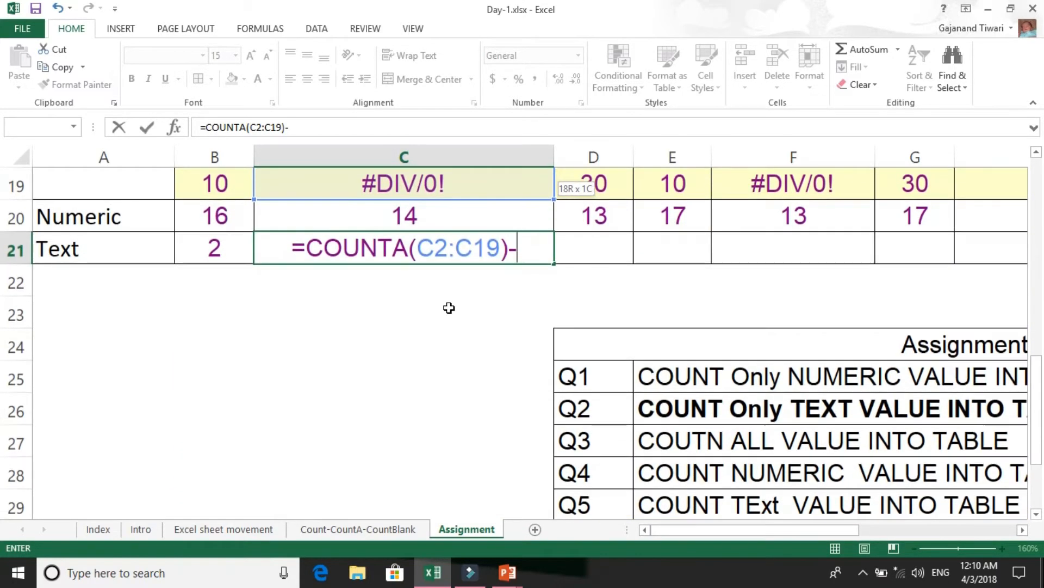
{"action": "left_click", "coordinate": [417, 217]}
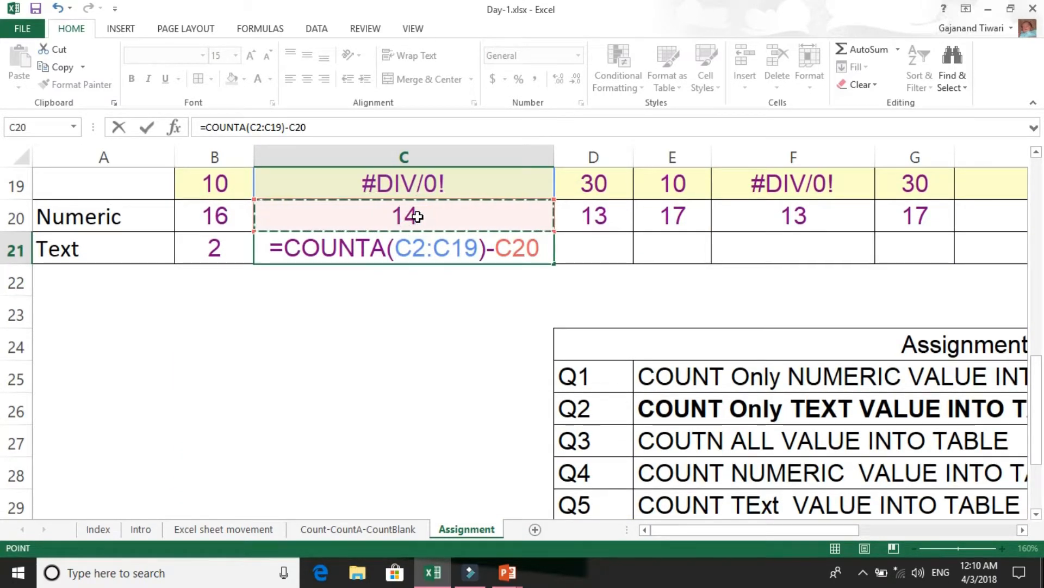
{"action": "key", "text": "Return"}
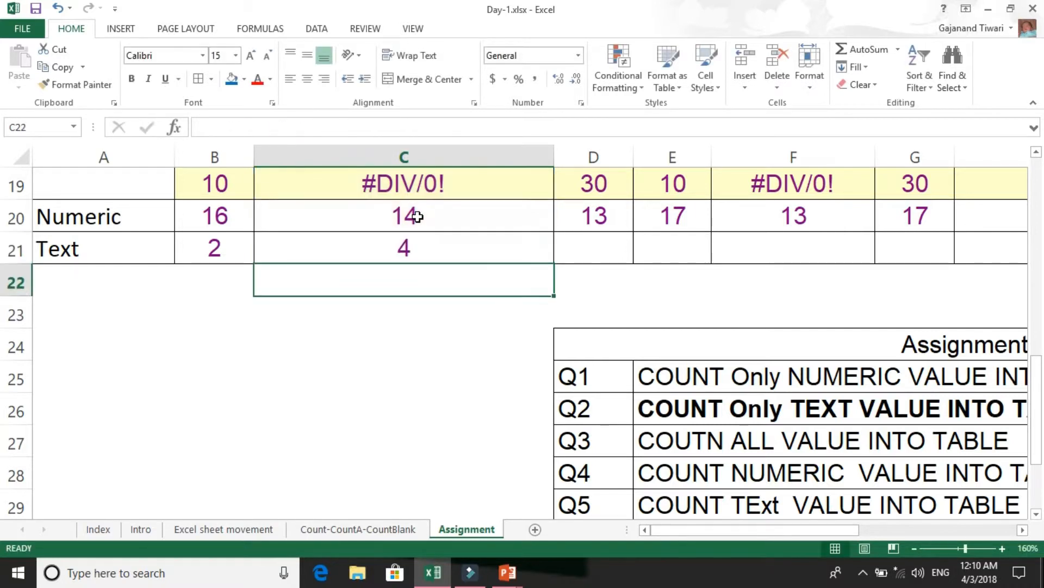
- Fill the C21 Text formula across row 21 through column P
{"action": "key", "text": "Up"}
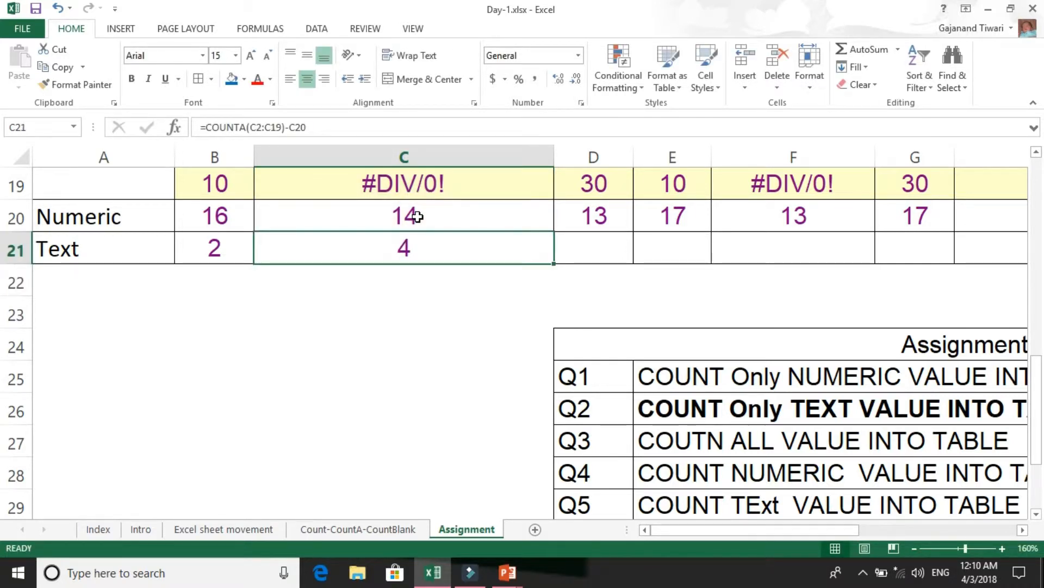
{"action": "key", "text": "shift+Right"}
{"action": "key", "text": "shift+Right"}
{"action": "key", "text": "shift+Right"}
{"action": "key", "text": "shift+Right"}
{"action": "key", "text": "shift+Right"}
{"action": "key", "text": "shift+Right"}
{"action": "key", "text": "shift+Right"}
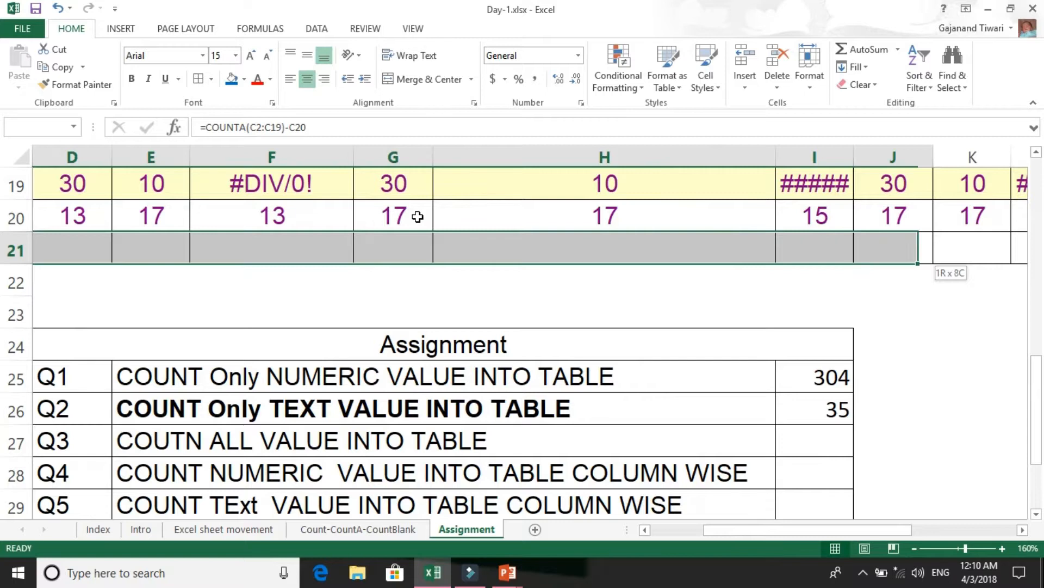
{"action": "key", "text": "shift+Right"}
{"action": "key", "text": "shift+Right"}
{"action": "key", "text": "shift+Right"}
{"action": "key", "text": "shift+Right"}
{"action": "key", "text": "shift+Right"}
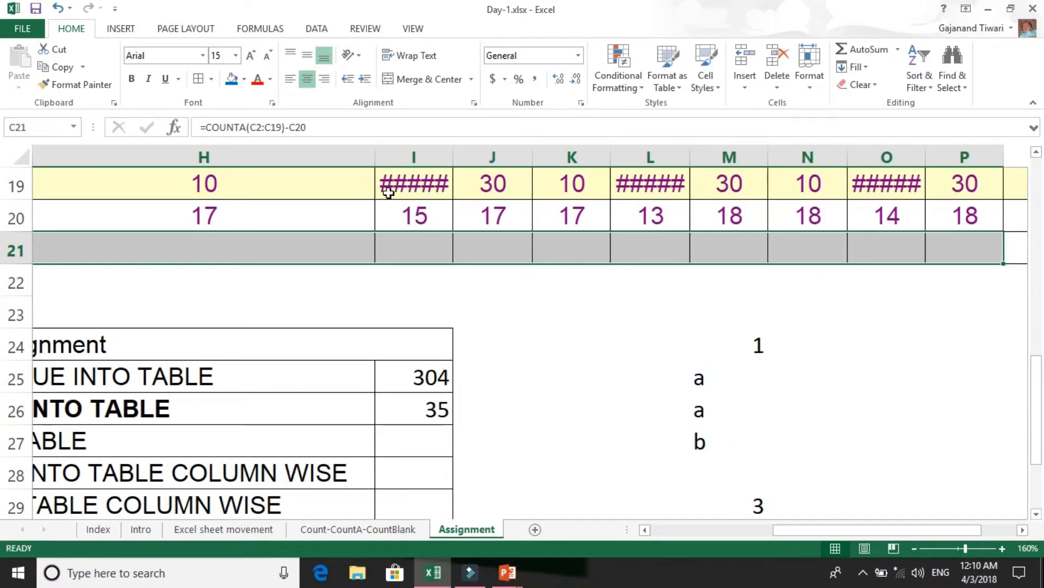
{"action": "key", "text": "ctrl+r"}
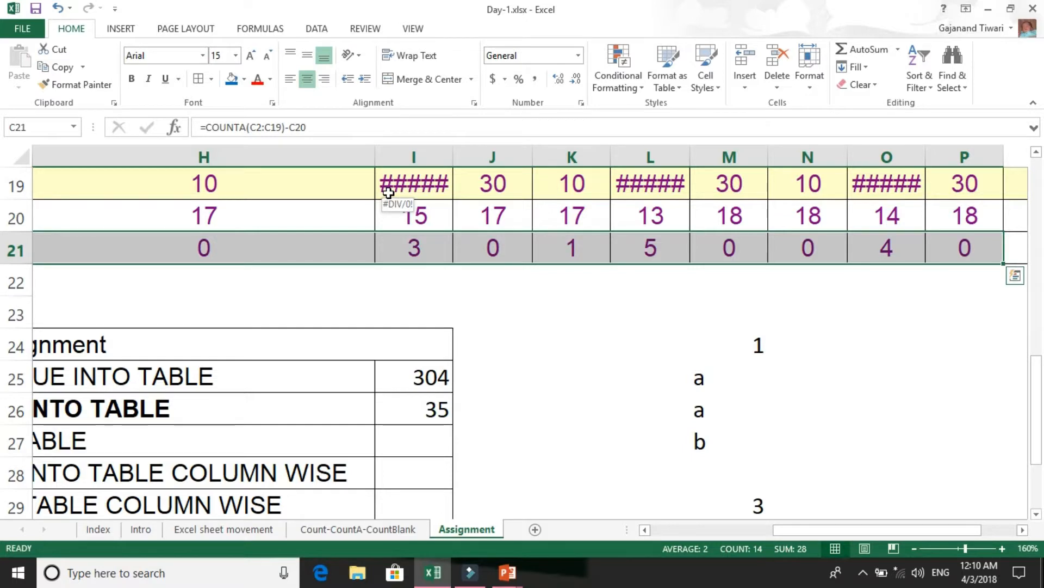
- Extend the Text formula from P21 through T21, the table's last column
{"action": "key", "text": "Right"}
{"action": "key", "text": "Right"}
{"action": "key", "text": "Right"}
{"action": "key", "text": "Right"}
{"action": "key", "text": "Right"}
{"action": "key", "text": "Right"}
{"action": "key", "text": "Right"}
{"action": "key", "text": "Right"}
{"action": "key", "text": "Right"}
{"action": "key", "text": "Right"}
{"action": "key", "text": "Right"}
{"action": "key", "text": "Right"}
{"action": "key", "text": "Right"}
{"action": "key", "text": "Right"}
{"action": "key", "text": "Right"}
{"action": "key", "text": "Right"}
{"action": "key", "text": "Right"}
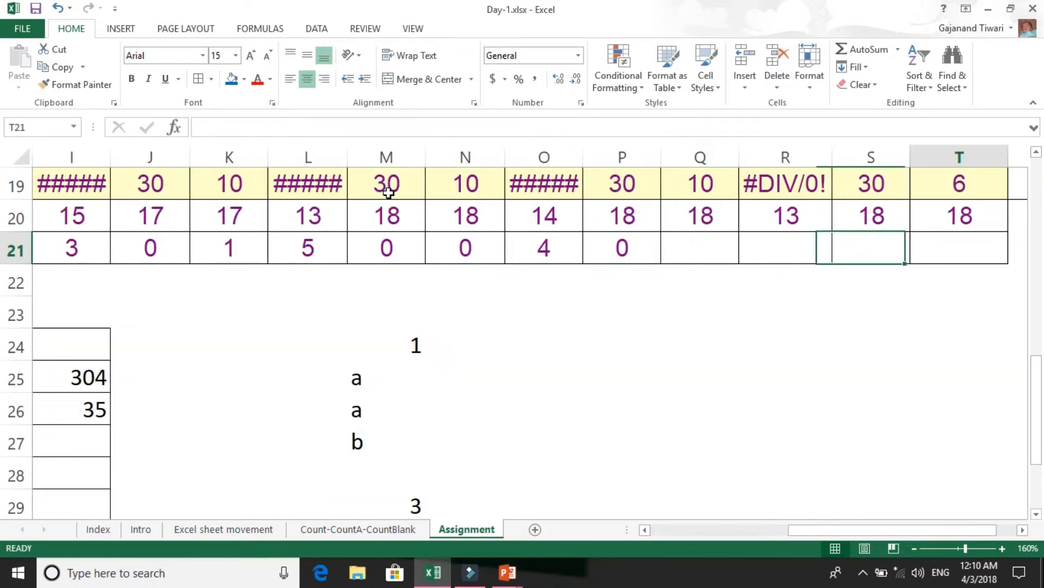
{"action": "key", "text": "Right"}
{"action": "key", "text": "Left"}
{"action": "key", "text": "Left"}
{"action": "key", "text": "Left"}
{"action": "key", "text": "Left"}
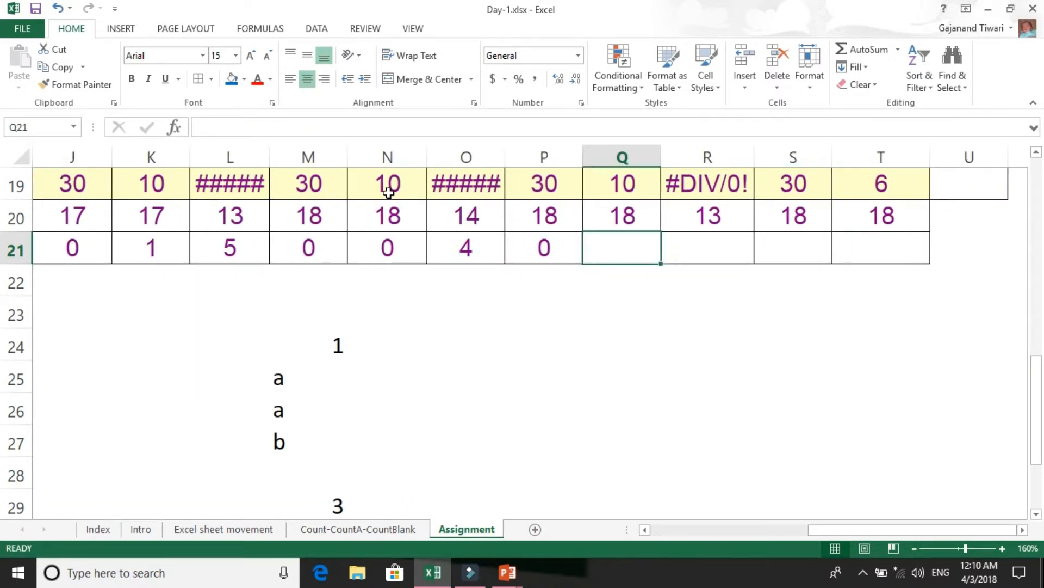
{"action": "key", "text": "Left"}
{"action": "key", "text": "shift+Right"}
{"action": "key", "text": "shift+Right"}
{"action": "key", "text": "shift+Right"}
{"action": "key", "text": "shift+Right"}
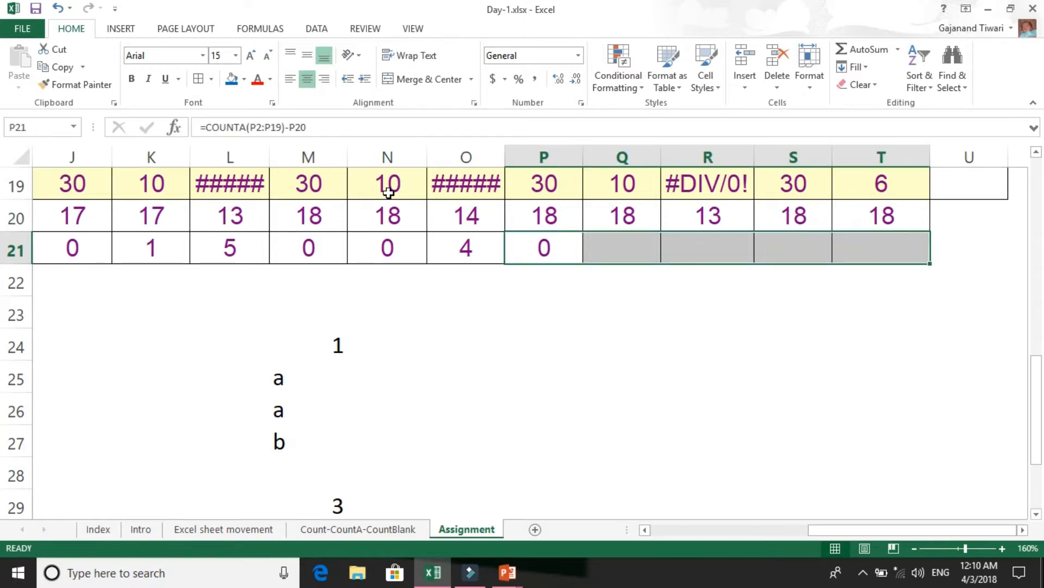
{"action": "key", "text": "ctrl+r"}
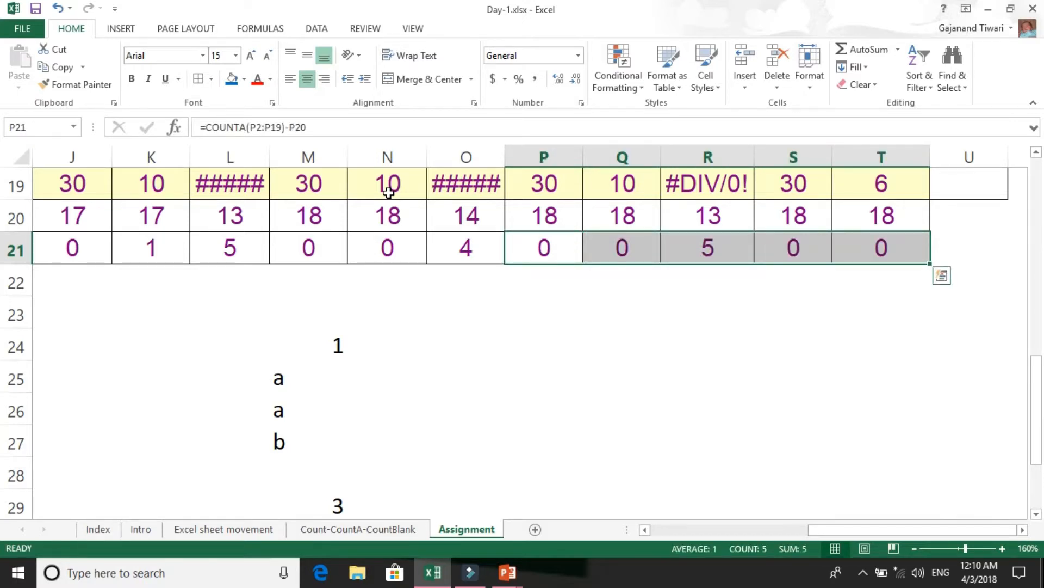
- Look back along the filled Text row to its label in A21 and check the Numeric formula in B20
{"action": "key", "text": "Left"}
{"action": "key", "text": "Left"}
{"action": "key", "text": "Left"}
{"action": "key", "text": "Left"}
{"action": "key", "text": "Left"}
{"action": "key", "text": "Left"}
{"action": "key", "text": "Left"}
{"action": "key", "text": "Left"}
{"action": "key", "text": "Left"}
{"action": "key", "text": "Left"}
{"action": "key", "text": "Left"}
{"action": "key", "text": "Left"}
{"action": "key", "text": "Left"}
{"action": "key", "text": "Left"}
{"action": "key", "text": "Left"}
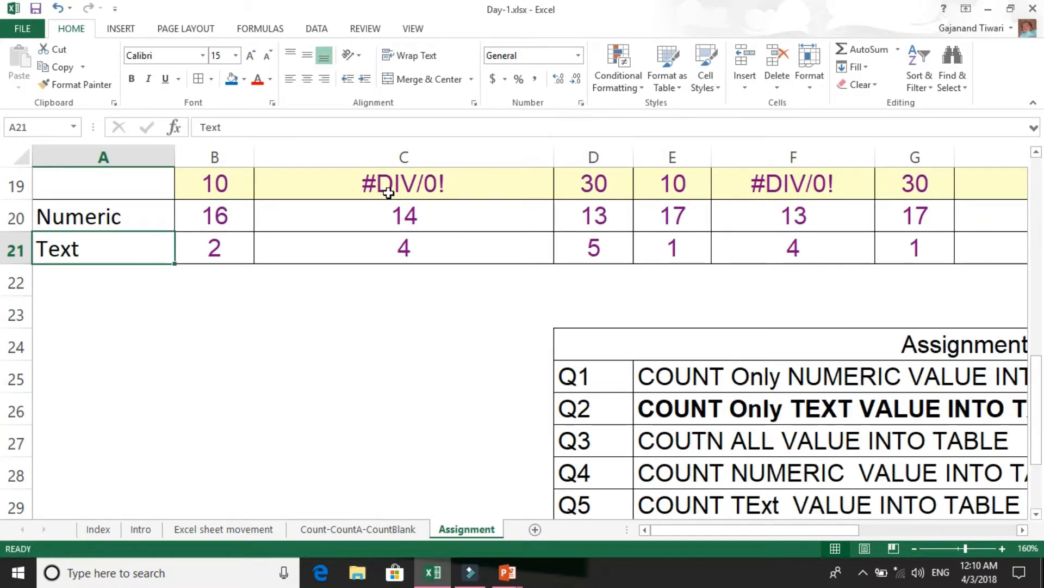
{"action": "key", "text": "Right"}
{"action": "key", "text": "Right"}
{"action": "key", "text": "Up"}
{"action": "key", "text": "Left"}
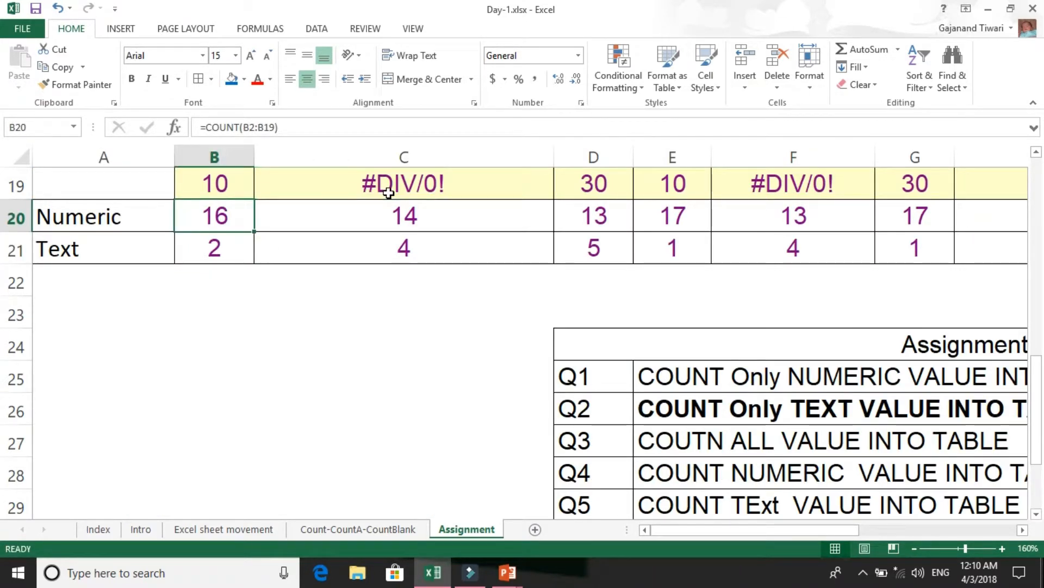
- Check the Text row formulas column by column from B21 to T21
{"action": "key", "text": "Down"}
{"action": "key", "text": "Right"}
{"action": "key", "text": "Right"}
{"action": "key", "text": "Right"}
{"action": "key", "text": "Right"}
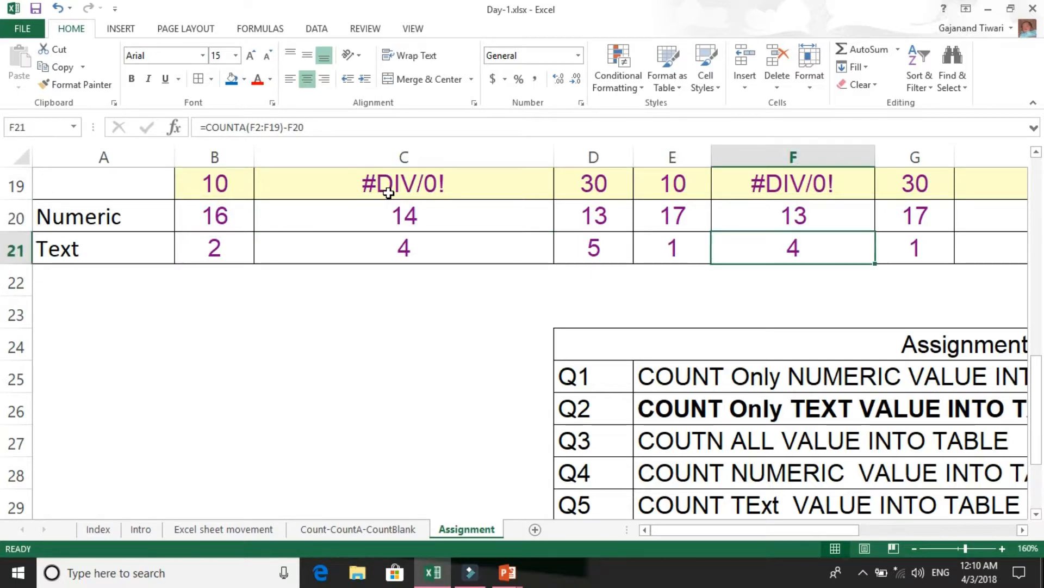
{"action": "key", "text": "Right"}
{"action": "key", "text": "Right"}
{"action": "key", "text": "Right"}
{"action": "key", "text": "Right"}
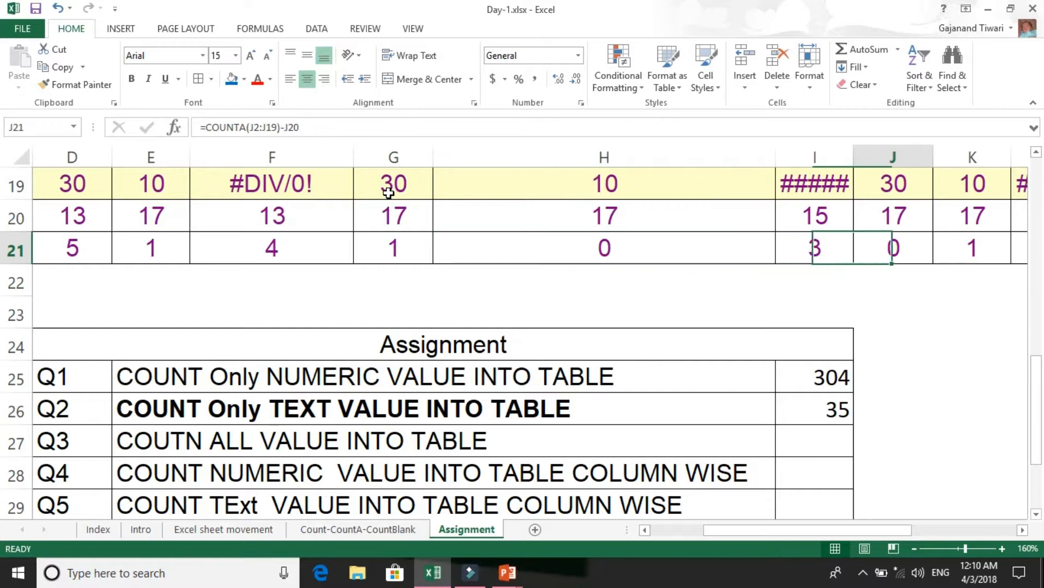
{"action": "key", "text": "Right"}
{"action": "key", "text": "Right"}
{"action": "key", "text": "Right"}
{"action": "key", "text": "Right"}
{"action": "key", "text": "Right"}
{"action": "key", "text": "Right"}
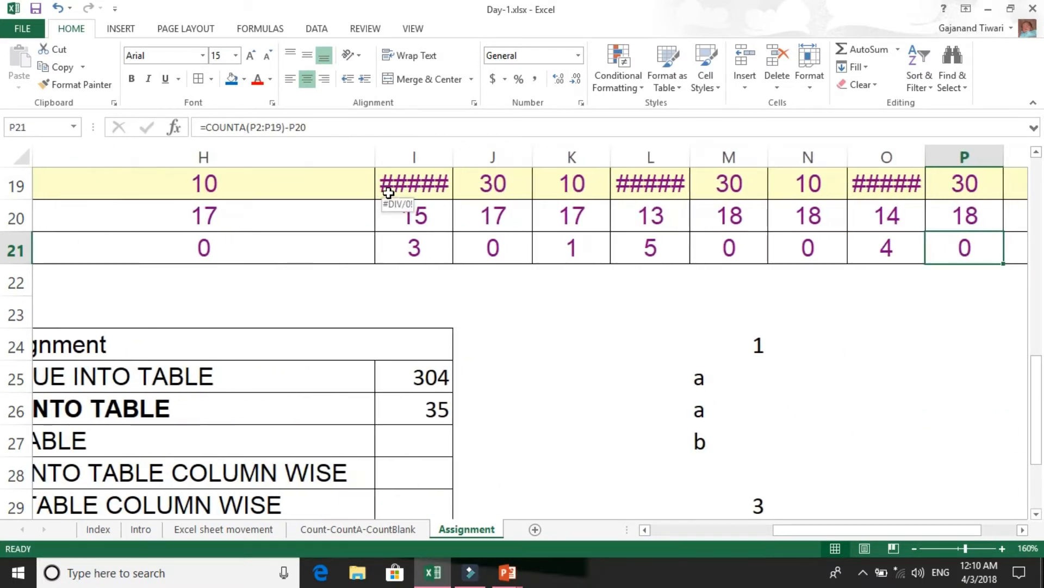
{"action": "key", "text": "Right"}
{"action": "key", "text": "Right"}
{"action": "key", "text": "Right"}
{"action": "key", "text": "Right"}
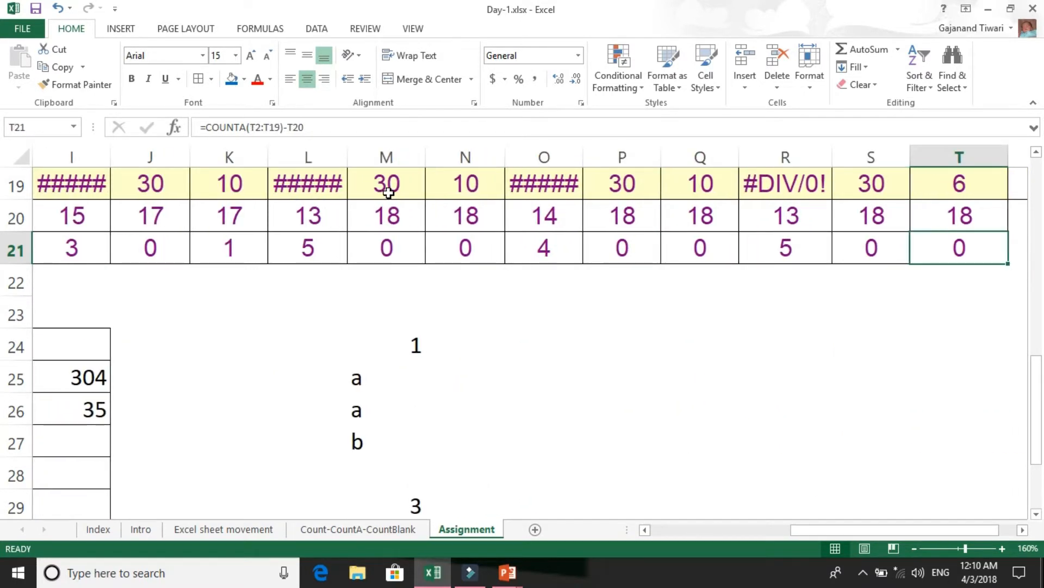
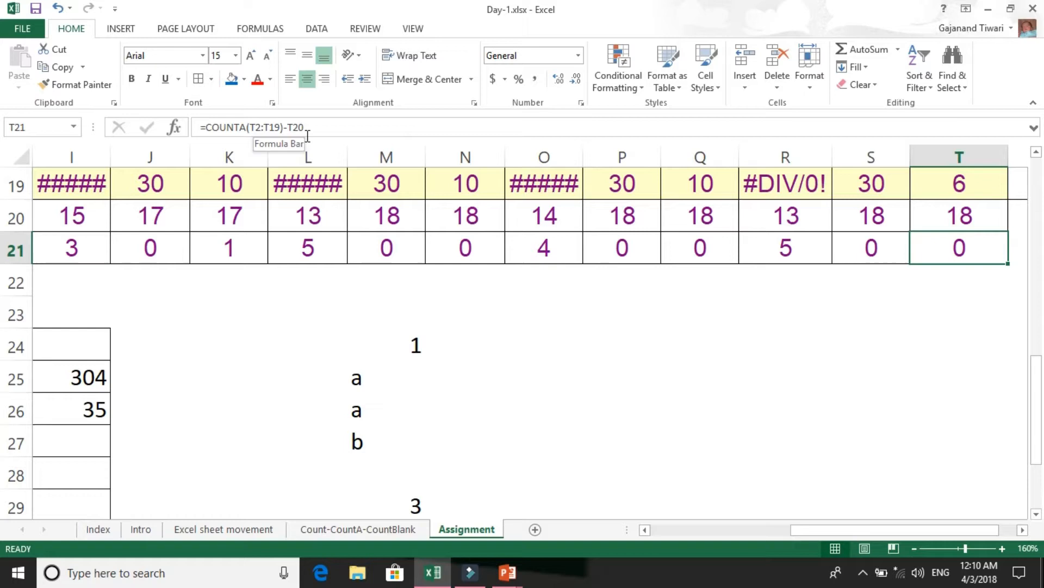
- Compare the Numeric and Text formulas in column L, and recheck the Q2 answer formula in I26
{"action": "left_click", "coordinate": [320, 217]}
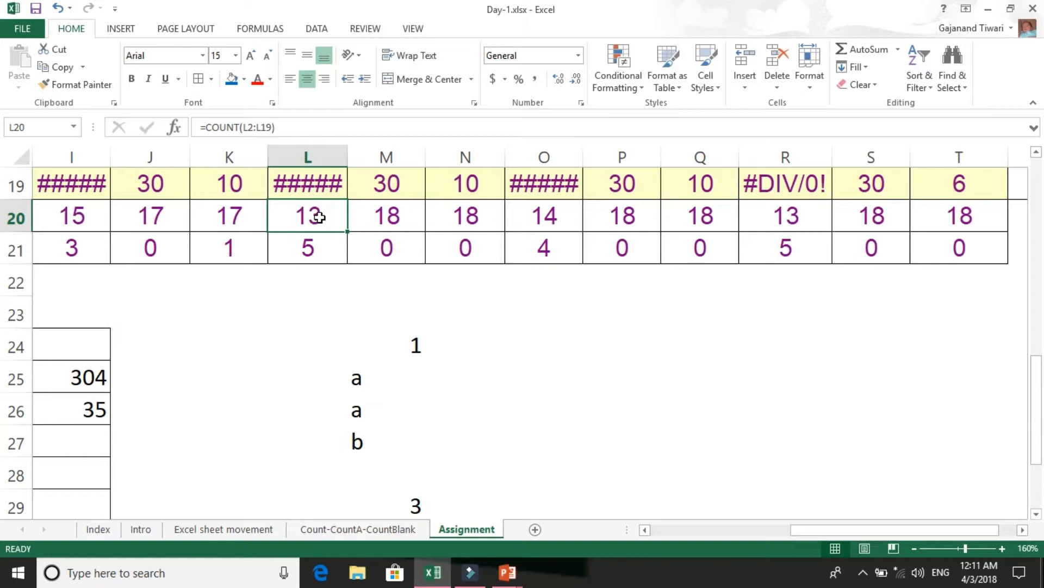
{"action": "key", "text": "Down"}
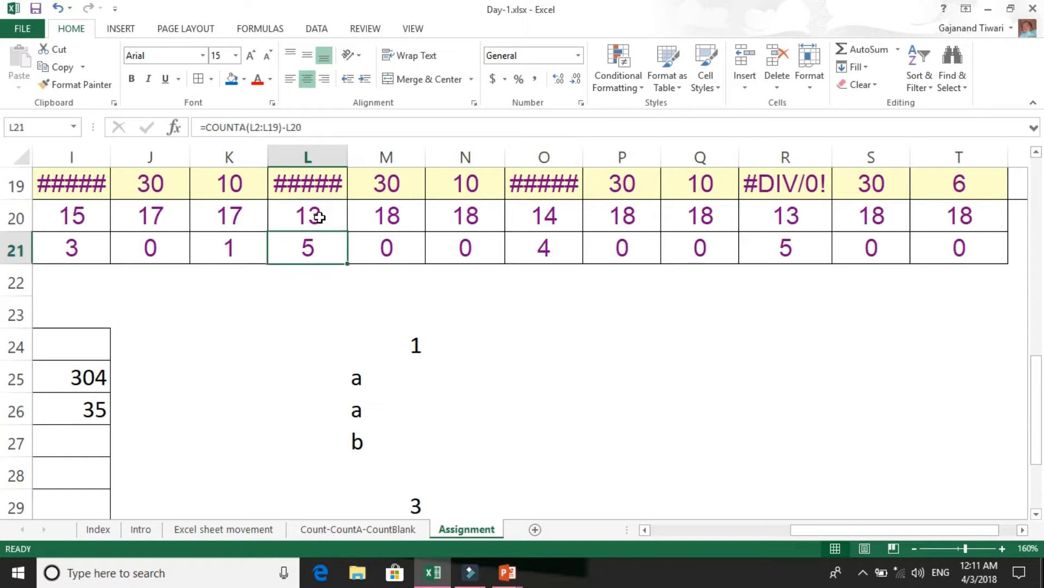
{"action": "key", "text": "Down"}
{"action": "key", "text": "Down"}
{"action": "key", "text": "Down"}
{"action": "key", "text": "Down"}
{"action": "key", "text": "Down"}
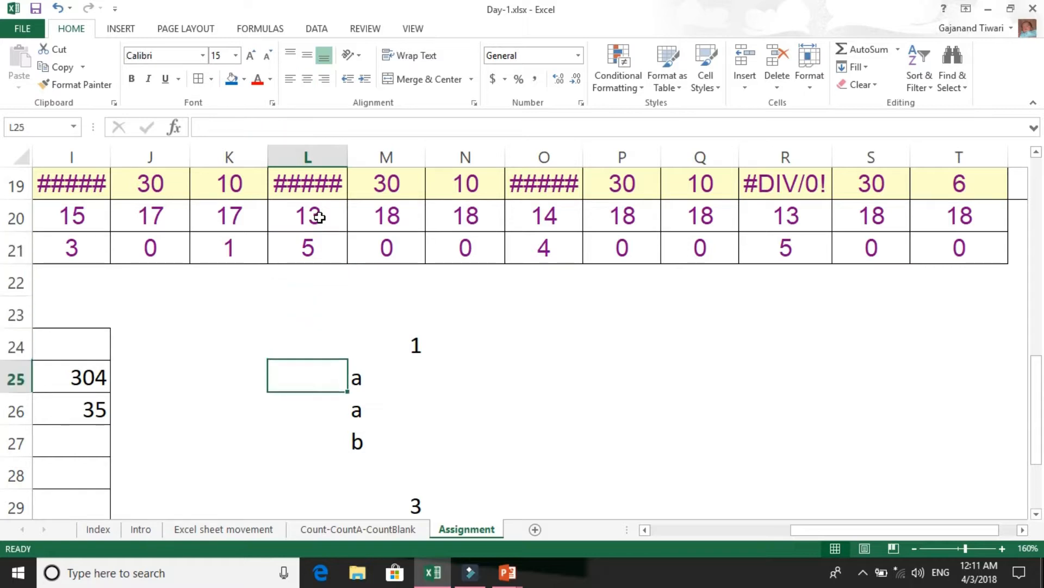
{"action": "key", "text": "Left"}
{"action": "key", "text": "Left"}
{"action": "key", "text": "Left"}
{"action": "key", "text": "Left"}
{"action": "key", "text": "Left"}
{"action": "key", "text": "Left"}
{"action": "key", "text": "Left"}
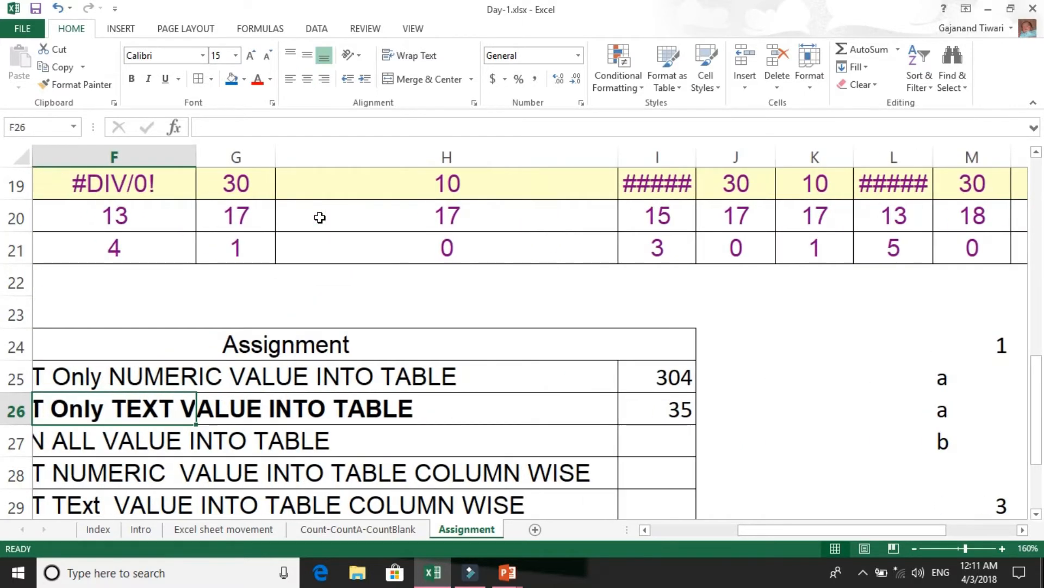
{"action": "key", "text": "Right"}
{"action": "key", "text": "Right"}
{"action": "key", "text": "Right"}
{"action": "key", "text": "Right"}
{"action": "key", "text": "Right"}
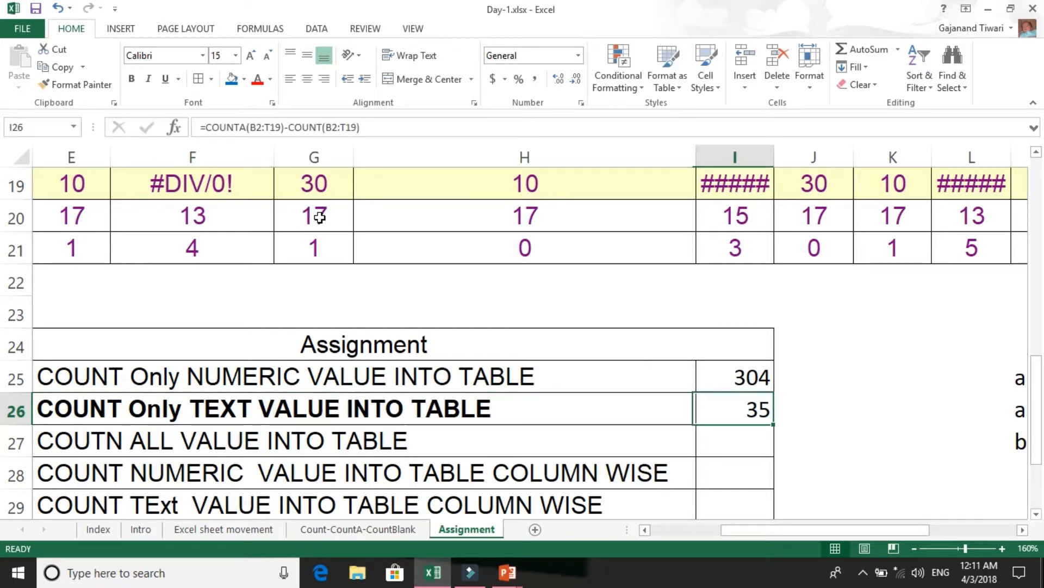
{"action": "key", "text": "Left"}
{"action": "key", "text": "Left"}
{"action": "key", "text": "Left"}
{"action": "key", "text": "Left"}
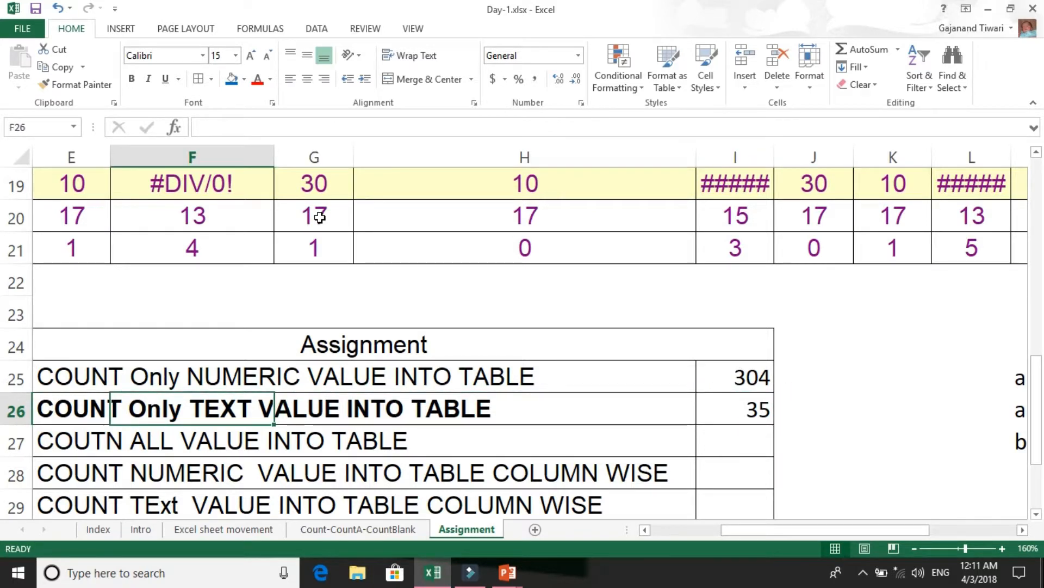
- Read Assignment questions Q3 to Q5 and look at the answer cells beside Q3 and Q4
{"action": "key", "text": "Down"}
{"action": "key", "text": "Left"}
{"action": "key", "text": "Right"}
{"action": "key", "text": "Right"}
{"action": "key", "text": "Right"}
{"action": "key", "text": "Right"}
{"action": "key", "text": "Left"}
{"action": "key", "text": "Left"}
{"action": "key", "text": "Left"}
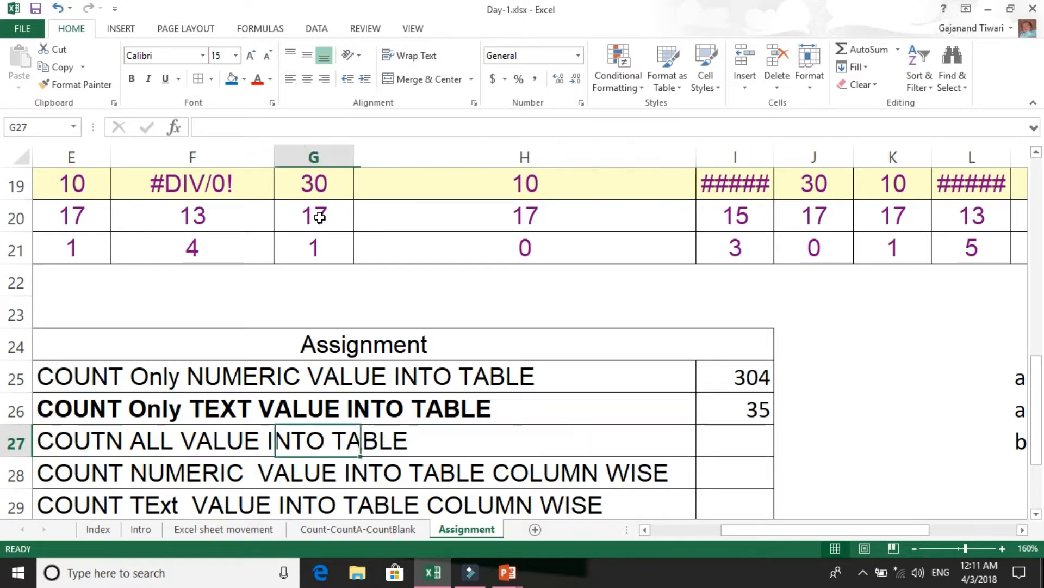
{"action": "key", "text": "Down"}
{"action": "key", "text": "Right"}
{"action": "key", "text": "Right"}
{"action": "key", "text": "Right"}
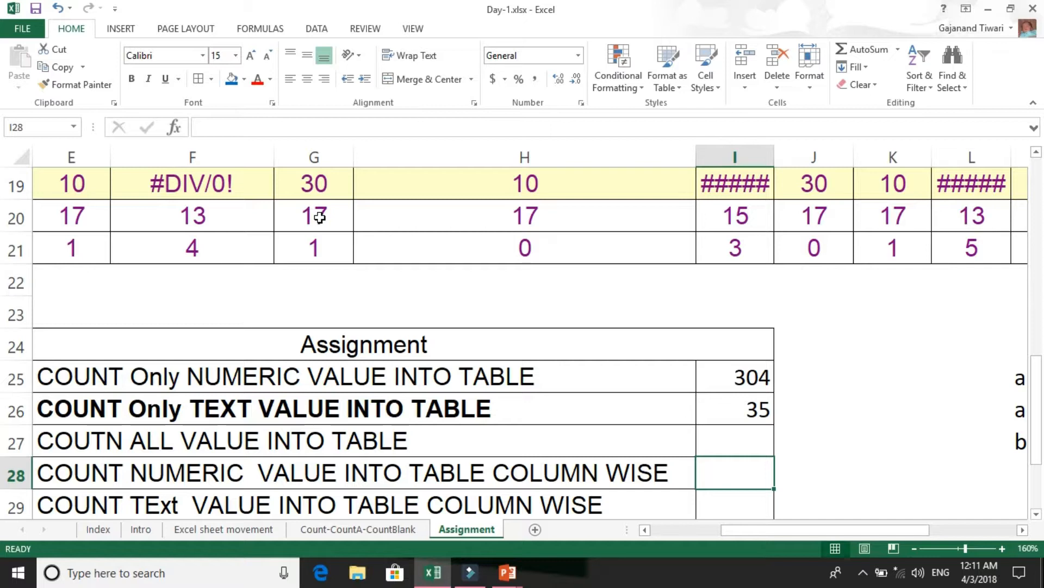
{"action": "key", "text": "Left"}
{"action": "key", "text": "Left"}
{"action": "key", "text": "Left"}
{"action": "key", "text": "Left"}
{"action": "key", "text": "Down"}
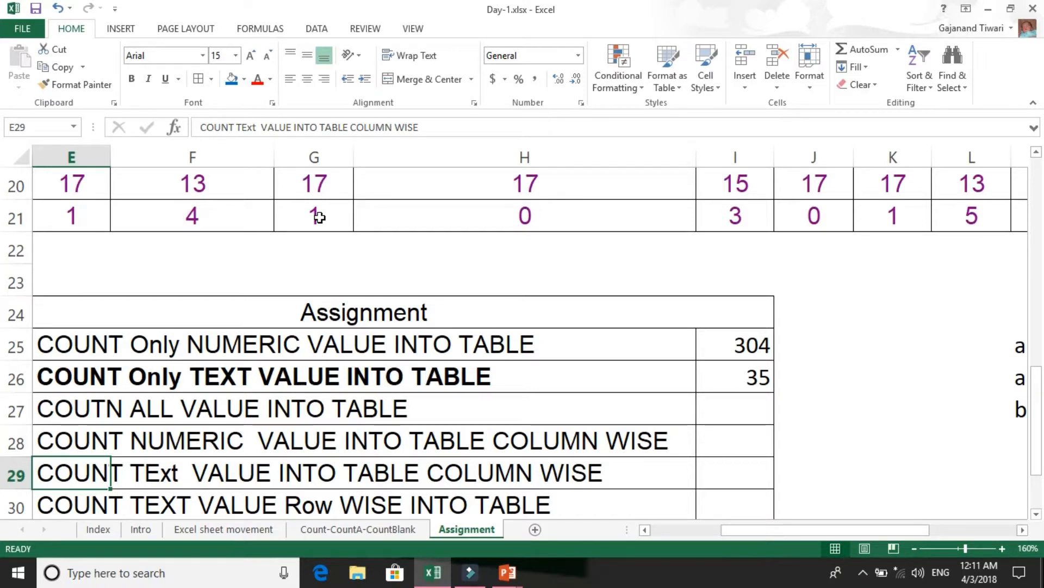
- Look back up at the table's lower data rows, ending on the Text label in A21
{"action": "key", "text": "Up"}
{"action": "key", "text": "Up"}
{"action": "key", "text": "Up"}
{"action": "key", "text": "Up"}
{"action": "key", "text": "Up"}
{"action": "key", "text": "Up"}
{"action": "key", "text": "Up"}
{"action": "key", "text": "Up"}
{"action": "key", "text": "Up"}
{"action": "key", "text": "Up"}
{"action": "key", "text": "Up"}
{"action": "key", "text": "Up"}
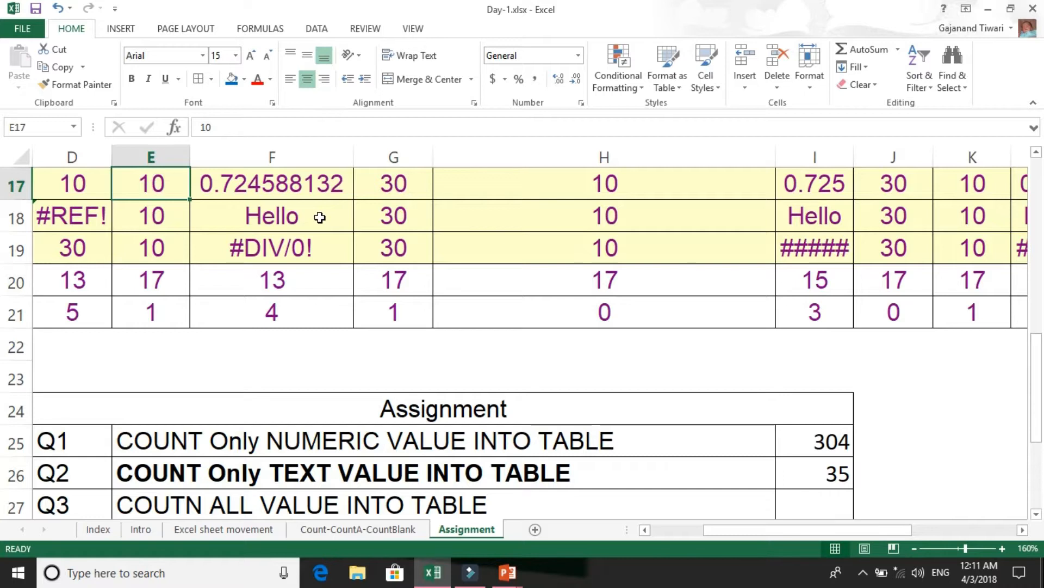
{"action": "key", "text": "Down"}
{"action": "key", "text": "Down"}
{"action": "key", "text": "Down"}
{"action": "key", "text": "Left"}
{"action": "key", "text": "Left"}
{"action": "key", "text": "Left"}
{"action": "key", "text": "Left"}
{"action": "key", "text": "Down"}
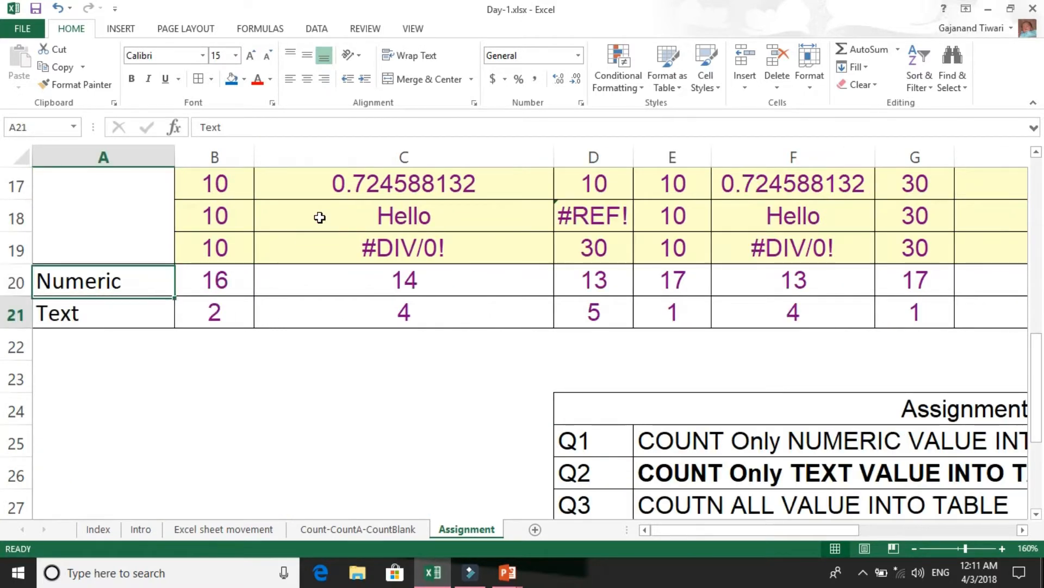
- Review the column-wise Text results along row 21 from column B to column J
{"action": "key", "text": "Right"}
{"action": "key", "text": "Right"}
{"action": "key", "text": "Right"}
{"action": "key", "text": "Right"}
{"action": "key", "text": "Right"}
{"action": "key", "text": "Right"}
{"action": "key", "text": "Right"}
{"action": "key", "text": "Right"}
{"action": "key", "text": "Right"}
{"action": "key", "text": "Right"}
{"action": "key", "text": "Right"}
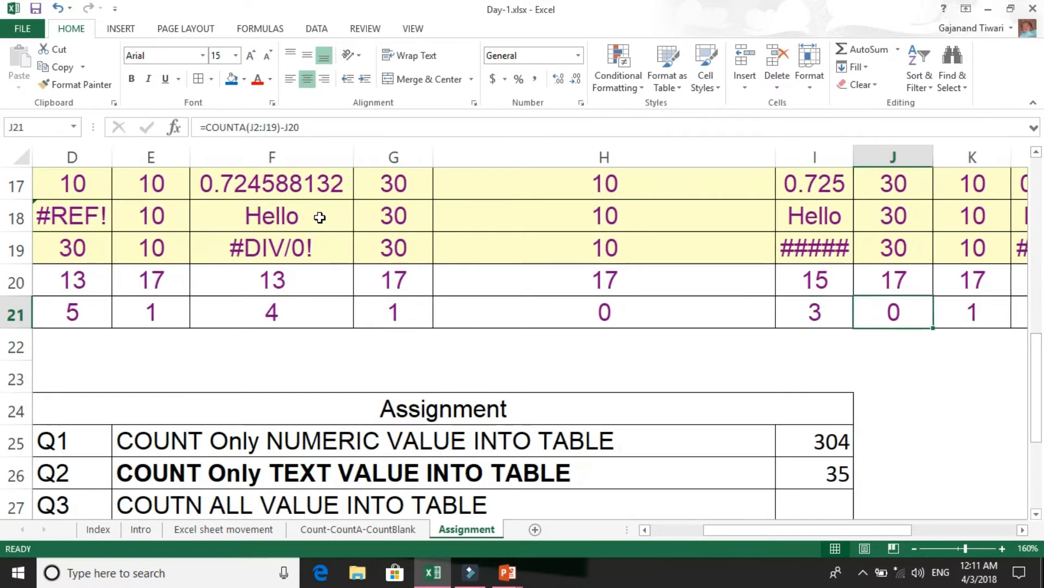
- Go down to the Assignment list and read question Q6 on counting text values row-wise
{"action": "key", "text": "Down"}
{"action": "key", "text": "Down"}
{"action": "key", "text": "Down"}
{"action": "key", "text": "Down"}
{"action": "key", "text": "Down"}
{"action": "key", "text": "Down"}
{"action": "key", "text": "Down"}
{"action": "key", "text": "Down"}
{"action": "key", "text": "Down"}
{"action": "key", "text": "Left"}
{"action": "key", "text": "Left"}
{"action": "key", "text": "Left"}
{"action": "key", "text": "Left"}
{"action": "key", "text": "Left"}
{"action": "key", "text": "Left"}
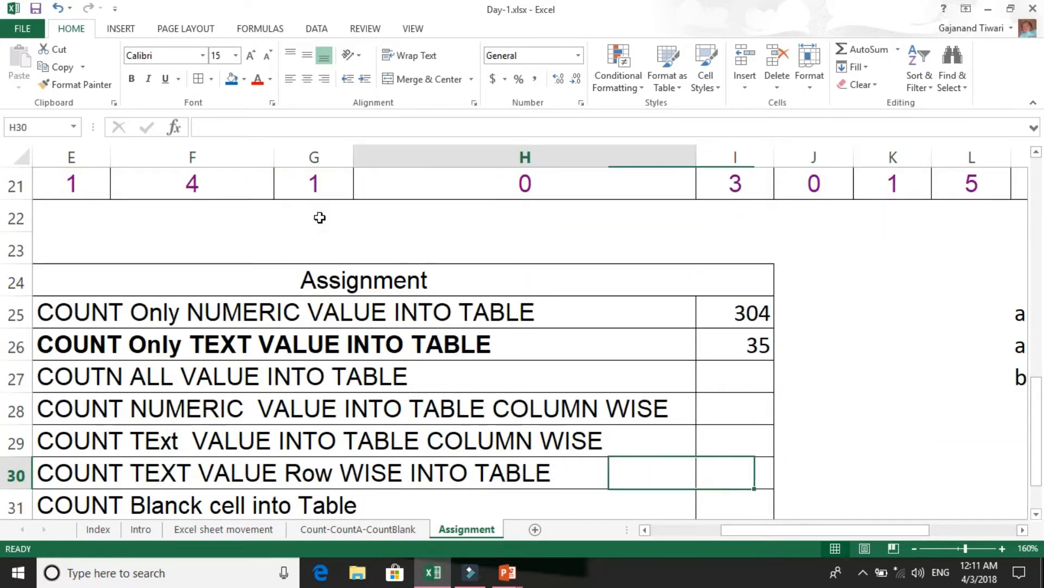
{"action": "key", "text": "Left"}
{"action": "key", "text": "Left"}
{"action": "key", "text": "Right"}
{"action": "key", "text": "Right"}
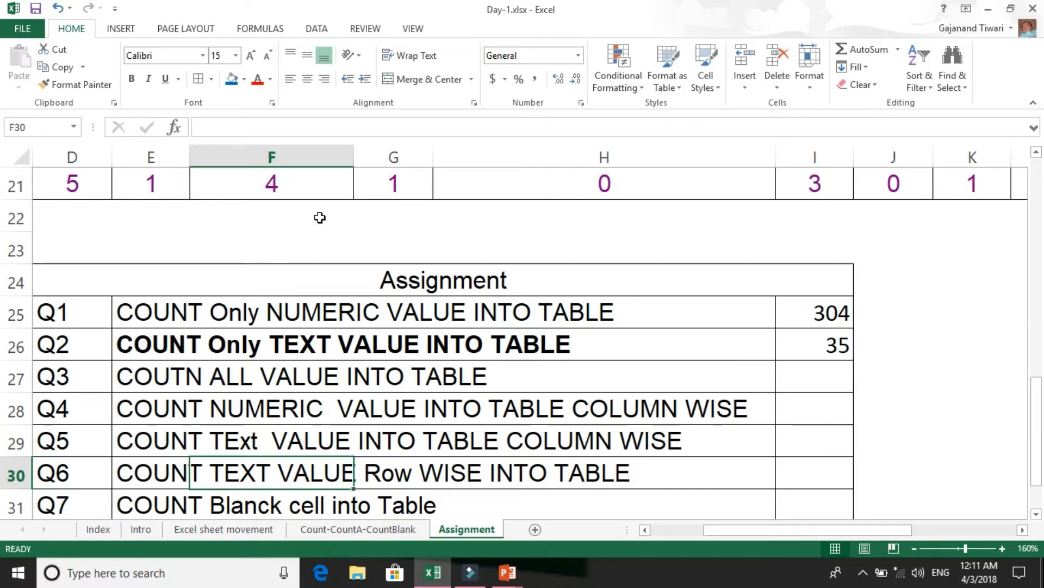
- Review the Assignment questions from Q1 down to Q6, comparing the column-wise and row-wise tasks
{"action": "key", "text": "Up"}
{"action": "key", "text": "Up"}
{"action": "key", "text": "Up"}
{"action": "key", "text": "Up"}
{"action": "key", "text": "Up"}
{"action": "key", "text": "Up"}
{"action": "key", "text": "Up"}
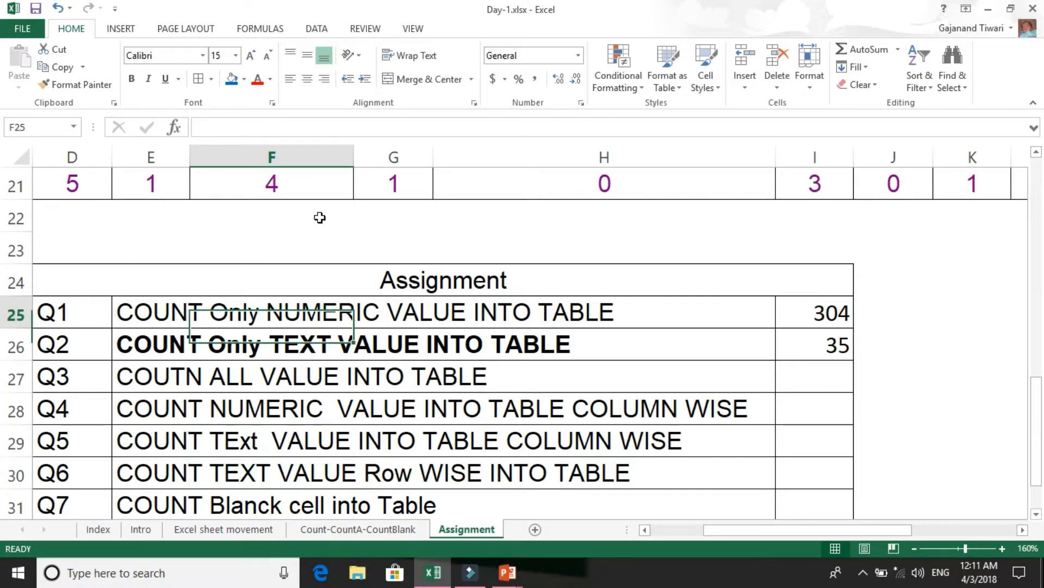
{"action": "key", "text": "Down"}
{"action": "key", "text": "Down"}
{"action": "key", "text": "Down"}
{"action": "key", "text": "Down"}
{"action": "key", "text": "Down"}
{"action": "key", "text": "Down"}
{"action": "key", "text": "Down"}
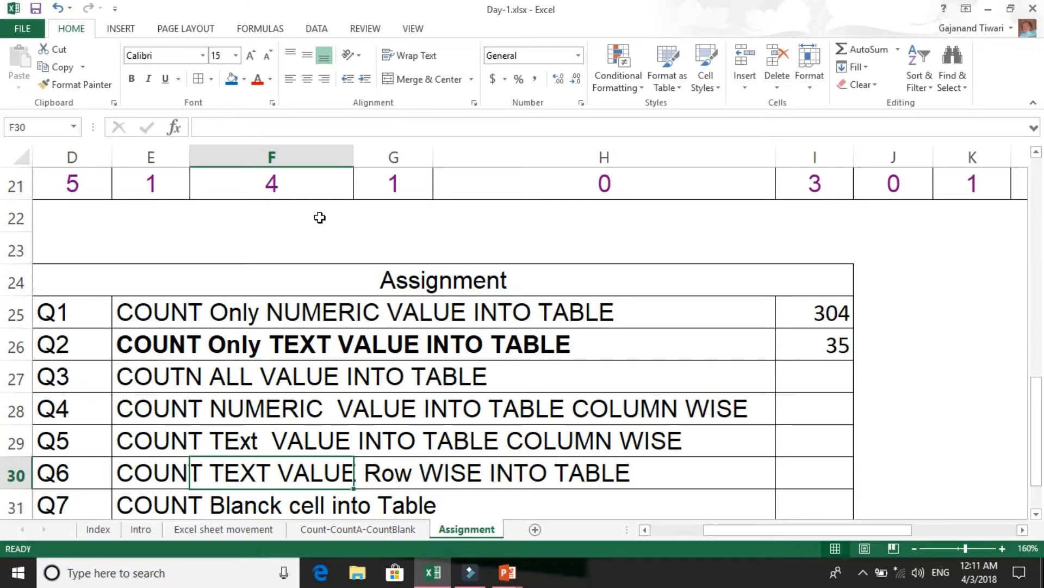
{"action": "key", "text": "Right"}
{"action": "key", "text": "Right"}
{"action": "key", "text": "Right"}
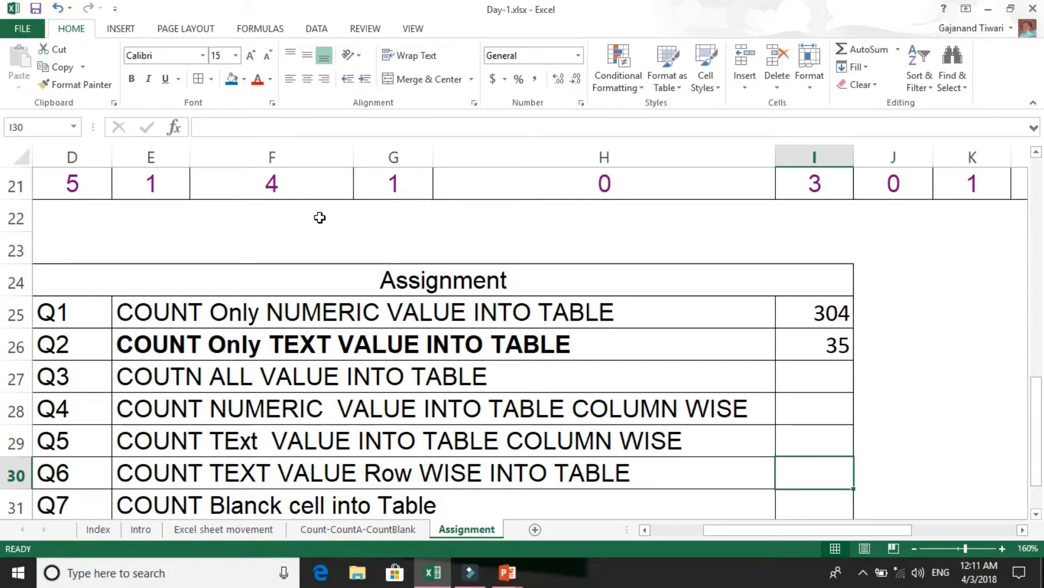
{"action": "type", "text": "=COUN"}
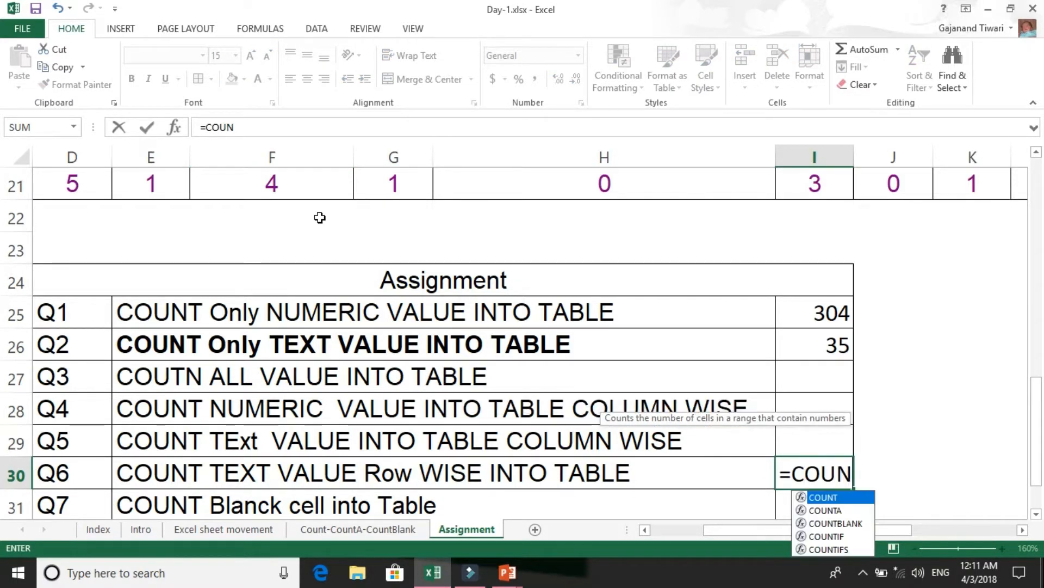
{"action": "key", "text": "Down"}
{"action": "key", "text": "Down"}
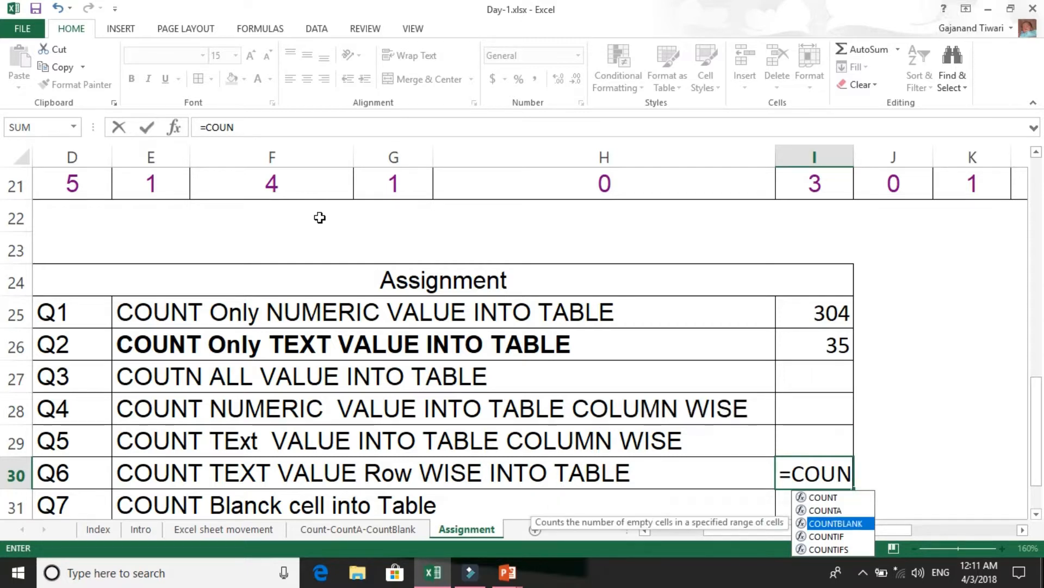
{"action": "key", "text": "Down"}
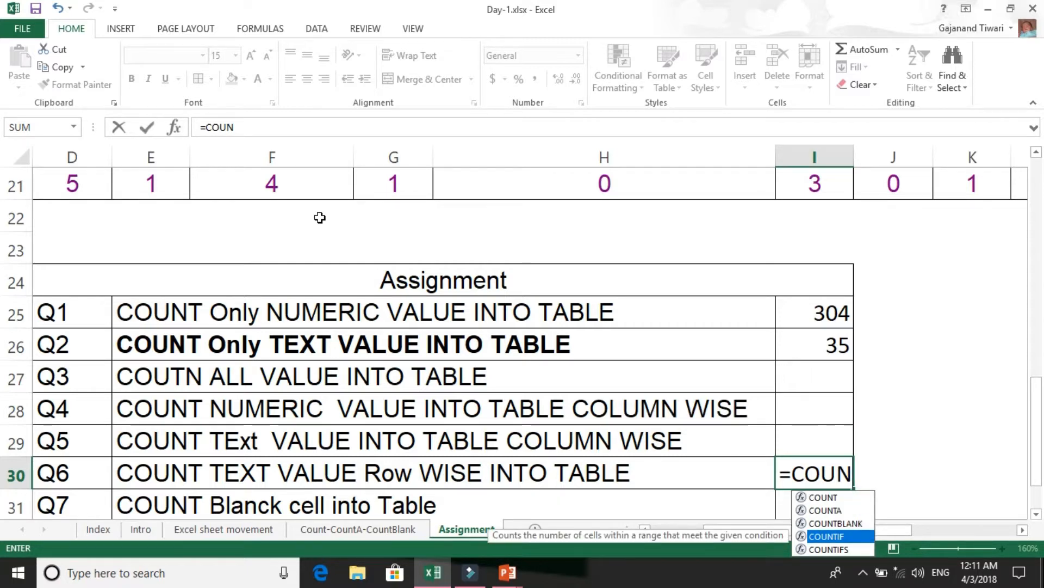
{"action": "key", "text": "Up"}
{"action": "key", "text": "Up"}
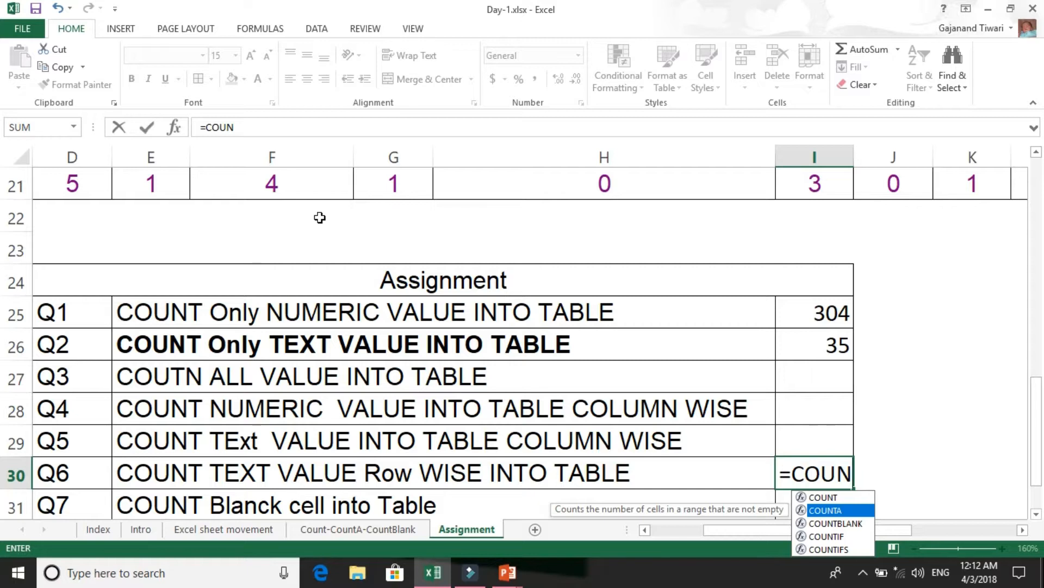
{"action": "key", "text": "Tab"}
{"action": "key", "text": "Up"}
{"action": "key", "text": "Up"}
{"action": "key", "text": "Up"}
{"action": "key", "text": "Up"}
{"action": "key", "text": "Up"}
{"action": "key", "text": "Up"}
{"action": "key", "text": "Up"}
{"action": "key", "text": "Up"}
{"action": "key", "text": "Up"}
{"action": "key", "text": "Up"}
{"action": "key", "text": "Up"}
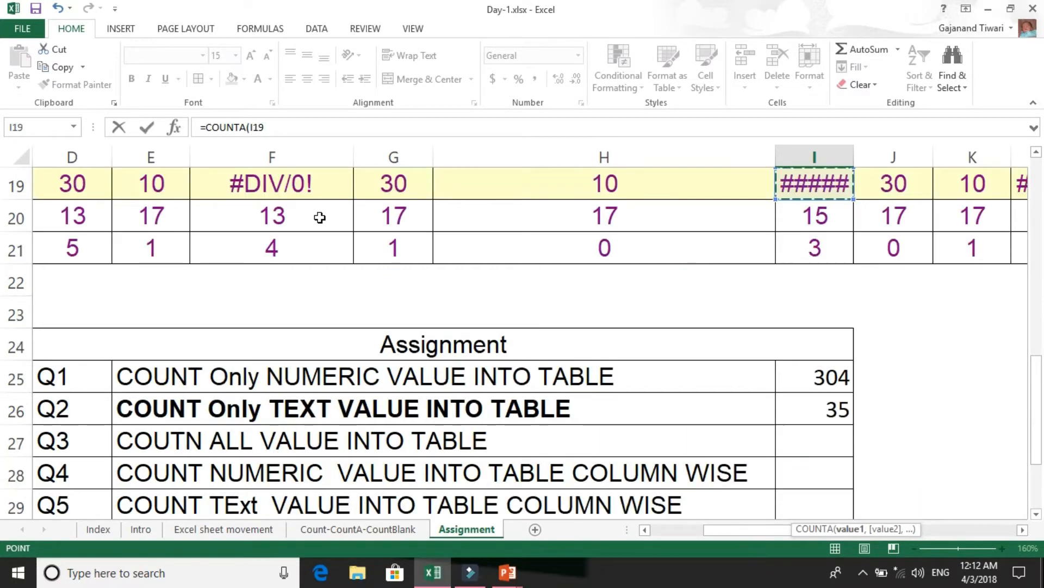
{"action": "key", "text": "Up"}
{"action": "key", "text": "Up"}
{"action": "key", "text": "Up"}
{"action": "key", "text": "Up"}
{"action": "key", "text": "Up"}
{"action": "key", "text": "Up"}
{"action": "key", "text": "Up"}
{"action": "key", "text": "Up"}
{"action": "key", "text": "Up"}
{"action": "key", "text": "Up"}
{"action": "key", "text": "Up"}
{"action": "key", "text": "Up"}
{"action": "key", "text": "Up"}
{"action": "key", "text": "Escape"}
- Reread question Q6 and look at its answer cell I30 and the neighbouring Q7 row
{"action": "key", "text": "Down"}
{"action": "key", "text": "Down"}
{"action": "key", "text": "Up"}
{"action": "key", "text": "Left"}
{"action": "key", "text": "Left"}
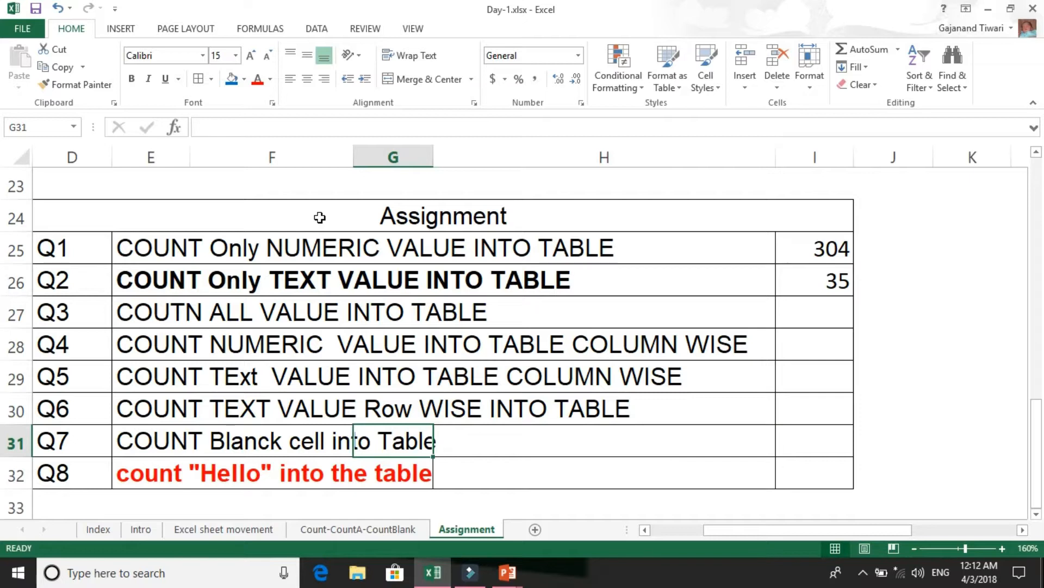
{"action": "key", "text": "Left"}
{"action": "key", "text": "Up"}
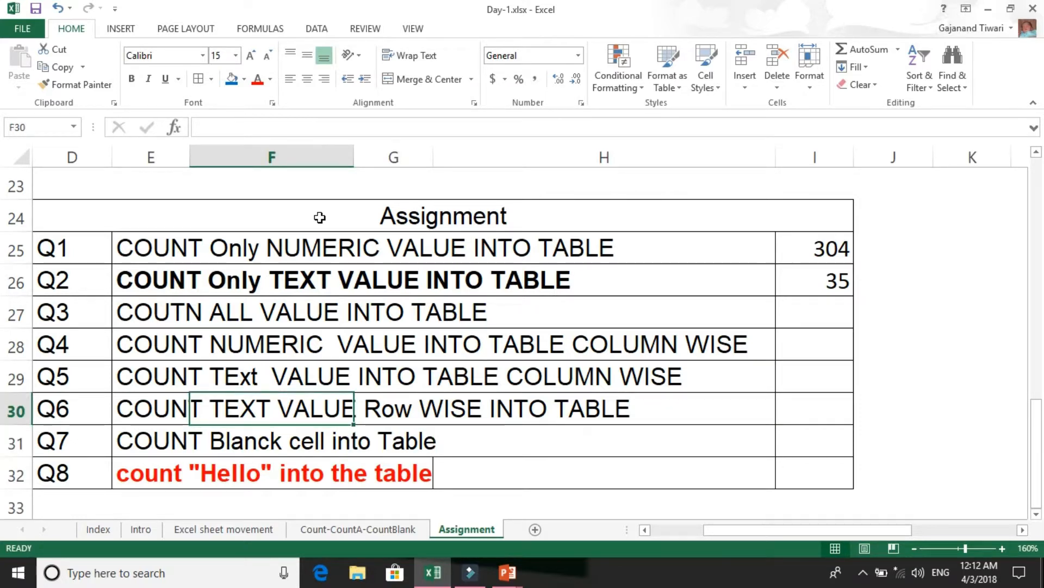
{"action": "key", "text": "Right"}
{"action": "key", "text": "Right"}
{"action": "key", "text": "Right"}
{"action": "key", "text": "Right"}
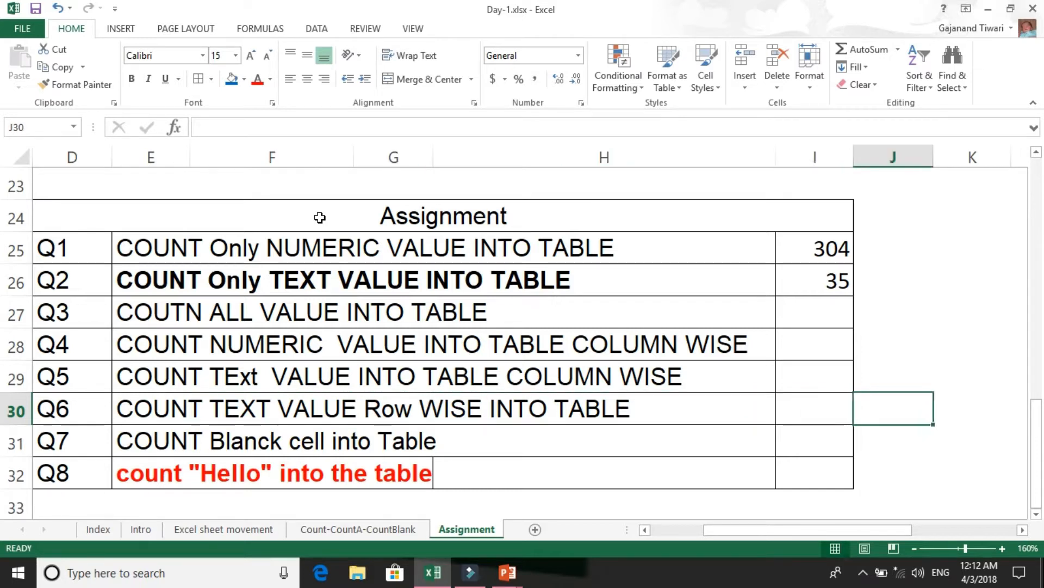
{"action": "key", "text": "Down"}
{"action": "key", "text": "Left"}
{"action": "key", "text": "Up"}
{"action": "key", "text": "Up"}
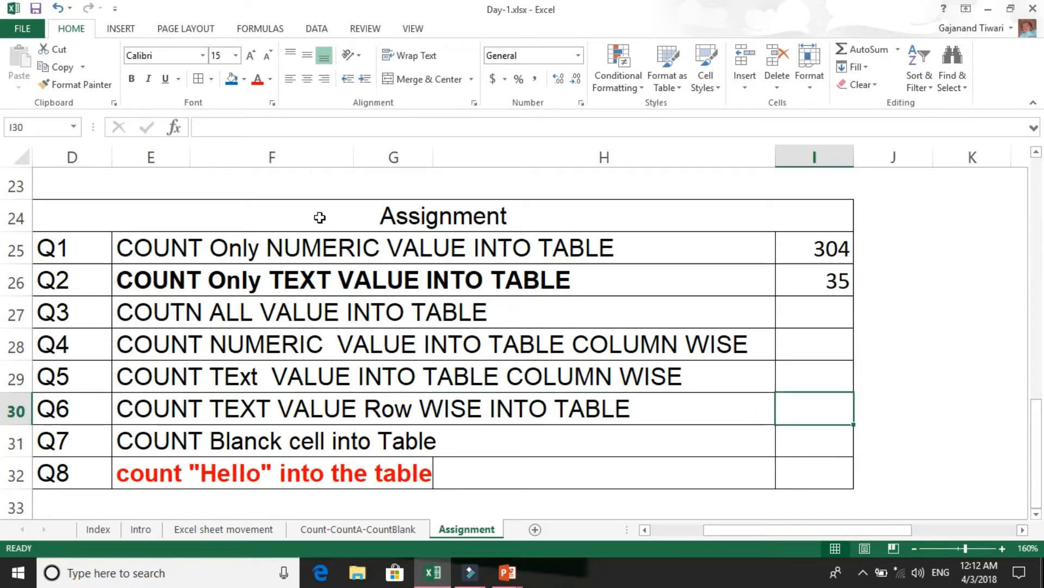
- Return to the top of the data table and select the whole of row 2 to examine its values
{"action": "key", "text": "Up"}
{"action": "key", "text": "Up"}
{"action": "key", "text": "Up"}
{"action": "key", "text": "Up"}
{"action": "key", "text": "Up"}
{"action": "key", "text": "Up"}
{"action": "key", "text": "Up"}
{"action": "key", "text": "Up"}
{"action": "key", "text": "Up"}
{"action": "key", "text": "Up"}
{"action": "key", "text": "Up"}
{"action": "key", "text": "Up"}
{"action": "key", "text": "Up"}
{"action": "key", "text": "Up"}
{"action": "key", "text": "Up"}
{"action": "key", "text": "Up"}
{"action": "key", "text": "Up"}
{"action": "key", "text": "Up"}
{"action": "key", "text": "Up"}
{"action": "key", "text": "Up"}
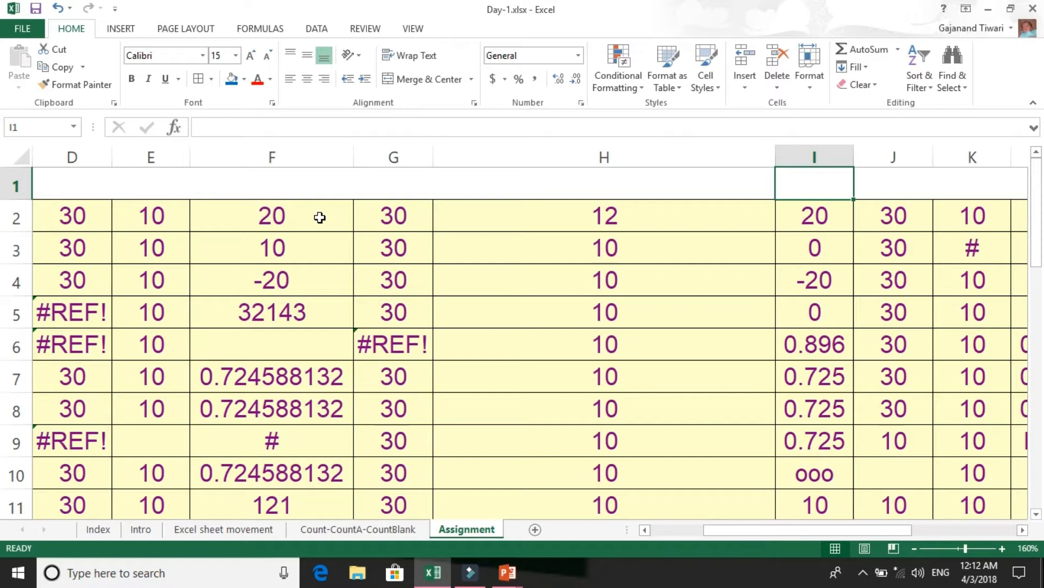
{"action": "key", "text": "Down"}
{"action": "key", "text": "Left"}
{"action": "key", "text": "Left"}
{"action": "key", "text": "Left"}
{"action": "key", "text": "Left"}
{"action": "key", "text": "Left"}
{"action": "key", "text": "Left"}
{"action": "key", "text": "Left"}
{"action": "key", "text": "Left"}
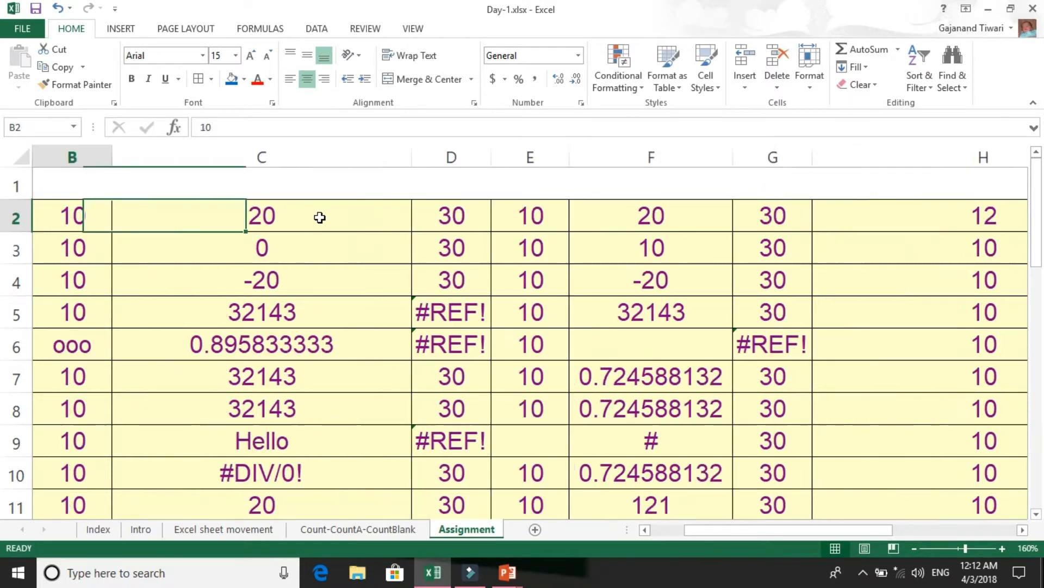
{"action": "left_click", "coordinate": [12, 219]}
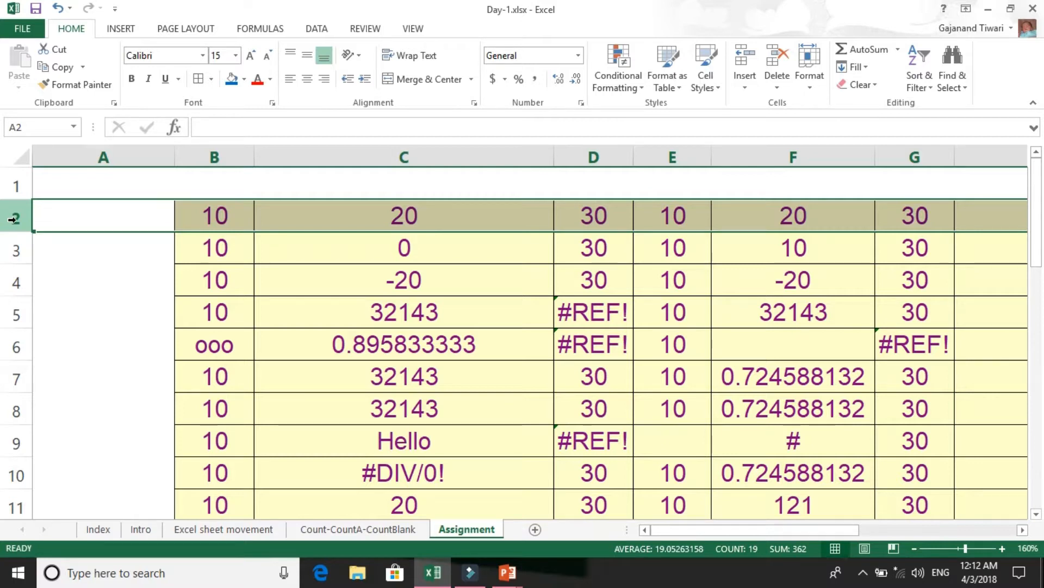
{"action": "mouse_move", "coordinate": [12, 219]}
{"action": "left_mouse_down"}
{"action": "mouse_move", "coordinate": [14, 503]}
{"action": "mouse_move", "coordinate": [12, 219]}
{"action": "left_mouse_up"}
- Look through the table's rows alongside column A, from row 2 down to the Numeric label in A20
{"action": "key", "text": "Down"}
{"action": "key", "text": "Down"}
{"action": "key", "text": "Up"}
{"action": "key", "text": "Up"}
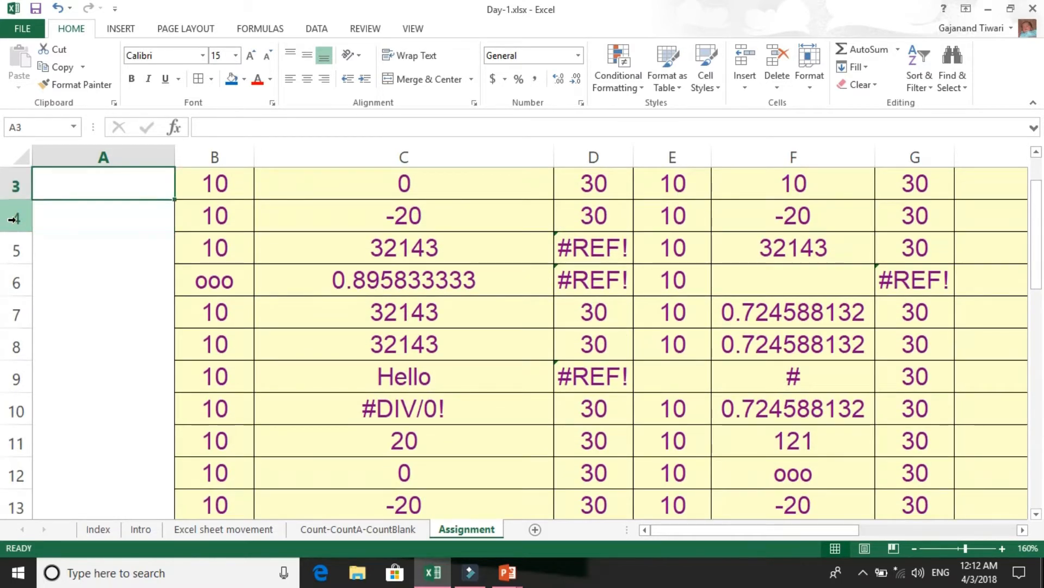
{"action": "scroll", "coordinate": [12, 218], "scroll_direction": "up", "scroll_amount": 1}
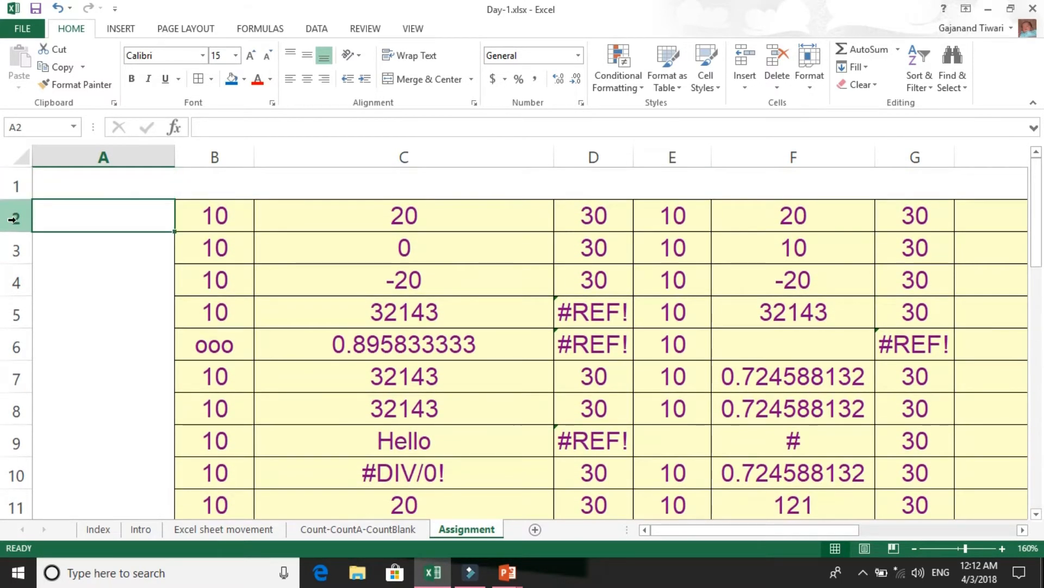
{"action": "key", "text": "Down"}
{"action": "key", "text": "Down"}
{"action": "key", "text": "Down"}
{"action": "key", "text": "Down"}
{"action": "key", "text": "Down"}
{"action": "key", "text": "Down"}
{"action": "key", "text": "Down"}
{"action": "key", "text": "Down"}
{"action": "key", "text": "Down"}
{"action": "key", "text": "Down"}
{"action": "key", "text": "Down"}
{"action": "key", "text": "Down"}
{"action": "key", "text": "Down"}
{"action": "key", "text": "Down"}
{"action": "key", "text": "Down"}
{"action": "key", "text": "Down"}
{"action": "key", "text": "Down"}
{"action": "key", "text": "Down"}
{"action": "key", "text": "Down"}
{"action": "key", "text": "Down"}
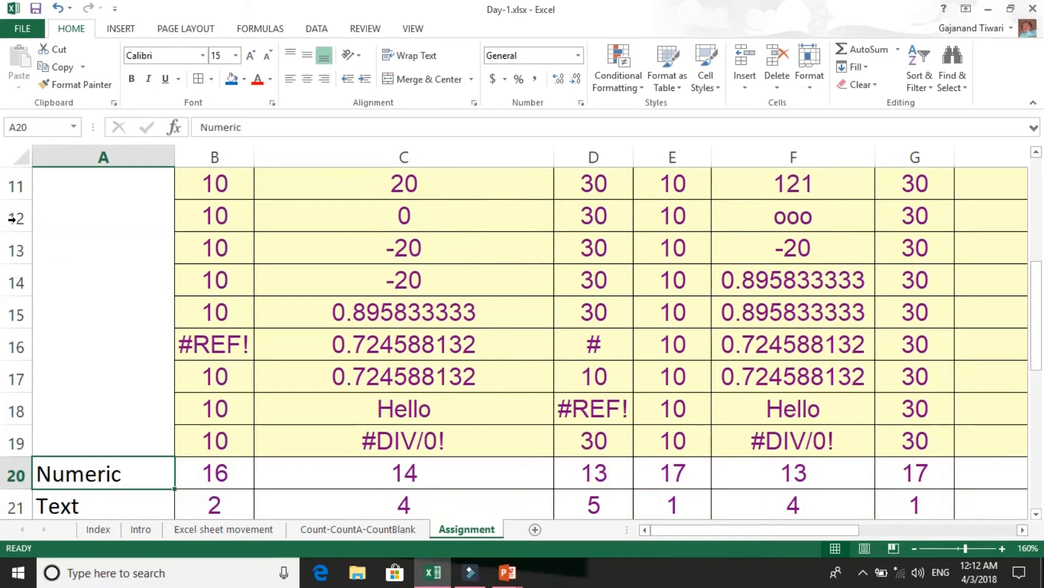
{"action": "key", "text": "Up"}
{"action": "key", "text": "Up"}
{"action": "key", "text": "Up"}
{"action": "key", "text": "Up"}
{"action": "key", "text": "Up"}
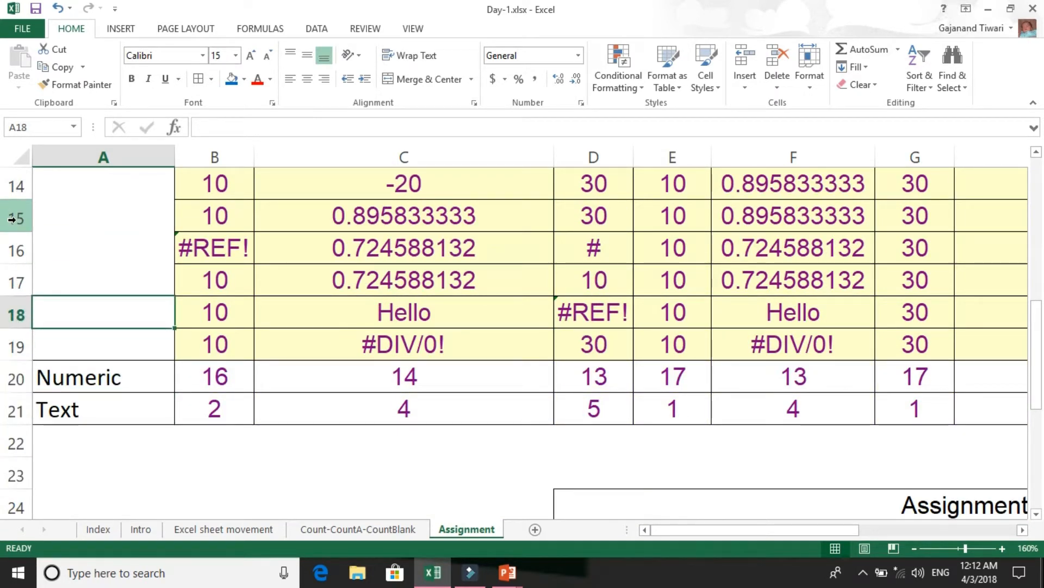
- Look across row 19 of the data table, from column A to just past the last column T
{"action": "key", "text": "Down"}
{"action": "key", "text": "Right"}
{"action": "key", "text": "Right"}
{"action": "key", "text": "Right"}
{"action": "key", "text": "Right"}
{"action": "key", "text": "Right"}
{"action": "key", "text": "Right"}
{"action": "key", "text": "Right"}
{"action": "key", "text": "Right"}
{"action": "key", "text": "Right"}
{"action": "key", "text": "Right"}
{"action": "key", "text": "Right"}
{"action": "key", "text": "Right"}
{"action": "key", "text": "Right"}
{"action": "key", "text": "Right"}
{"action": "key", "text": "Right"}
{"action": "key", "text": "Right"}
{"action": "key", "text": "Right"}
{"action": "key", "text": "Right"}
{"action": "key", "text": "Right"}
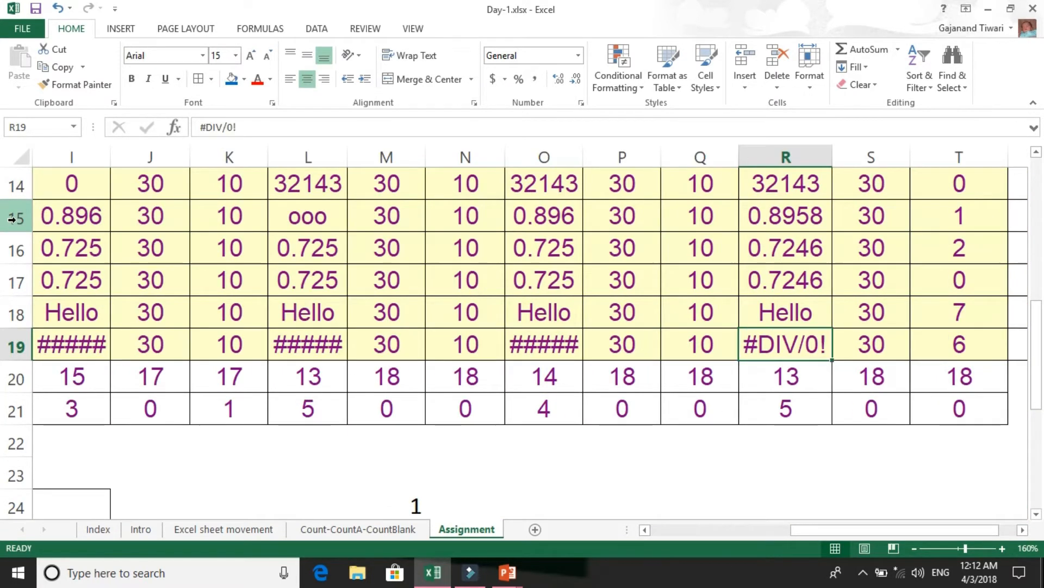
{"action": "key", "text": "Right"}
{"action": "key", "text": "Right"}
- Go down to the Assignment block and examine the column-wise and row-wise questions and the scratch values beside it
{"action": "key", "text": "Down"}
{"action": "key", "text": "Down"}
{"action": "key", "text": "Down"}
{"action": "key", "text": "Down"}
{"action": "key", "text": "Down"}
{"action": "key", "text": "Down"}
{"action": "key", "text": "Down"}
{"action": "key", "text": "Down"}
{"action": "key", "text": "Down"}
{"action": "key", "text": "Down"}
{"action": "key", "text": "Down"}
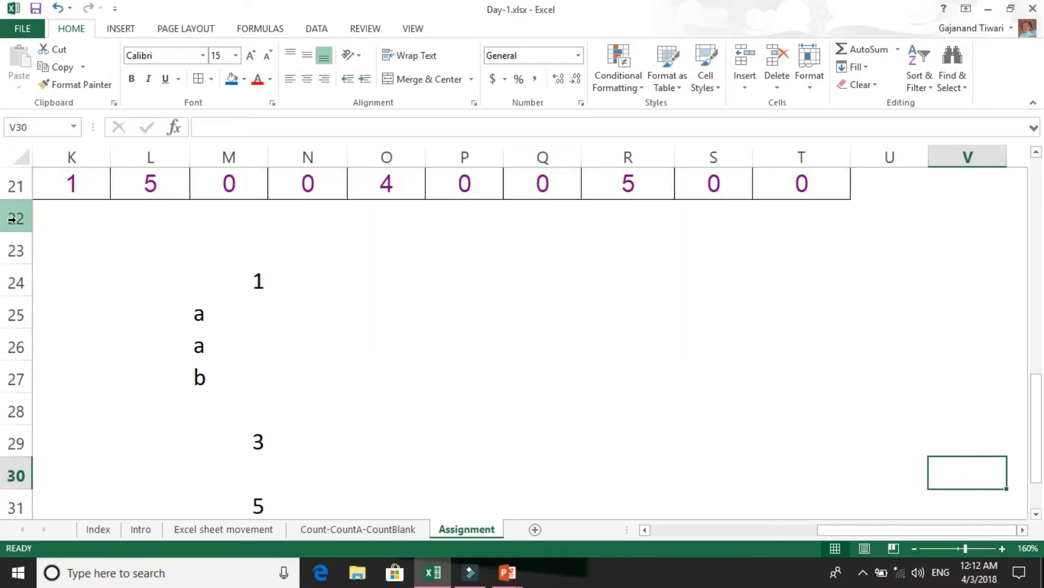
{"action": "key", "text": "Left"}
{"action": "key", "text": "Left"}
{"action": "key", "text": "Left"}
{"action": "key", "text": "Left"}
{"action": "key", "text": "Left"}
{"action": "key", "text": "Left"}
{"action": "key", "text": "Left"}
{"action": "key", "text": "Left"}
{"action": "key", "text": "Left"}
{"action": "key", "text": "Left"}
{"action": "key", "text": "Left"}
{"action": "key", "text": "Left"}
{"action": "key", "text": "Left"}
{"action": "key", "text": "Left"}
{"action": "key", "text": "Right"}
{"action": "key", "text": "Right"}
{"action": "key", "text": "Right"}
{"action": "key", "text": "Right"}
{"action": "key", "text": "Up"}
{"action": "key", "text": "Up"}
{"action": "key", "text": "Right"}
{"action": "key", "text": "Right"}
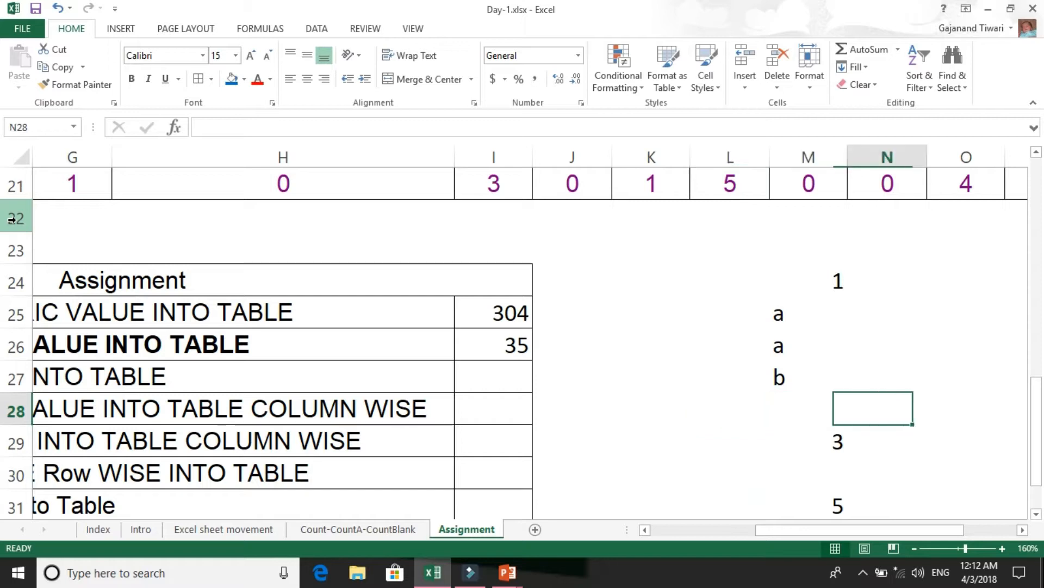
{"action": "key", "text": "Down"}
{"action": "key", "text": "Left"}
{"action": "key", "text": "Left"}
{"action": "key", "text": "Left"}
{"action": "key", "text": "Left"}
{"action": "key", "text": "Left"}
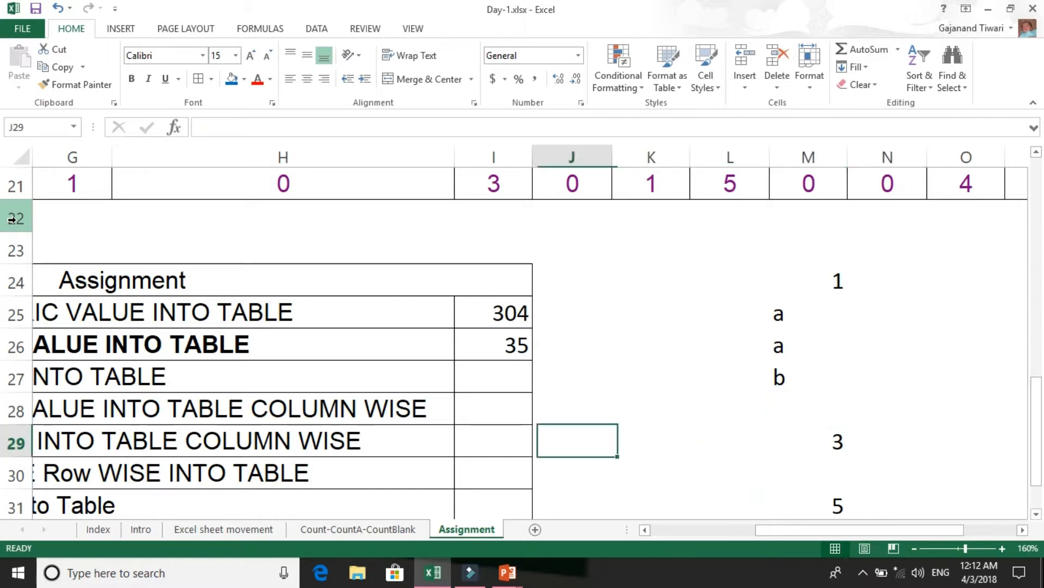
{"action": "key", "text": "Up"}
{"action": "key", "text": "Left"}
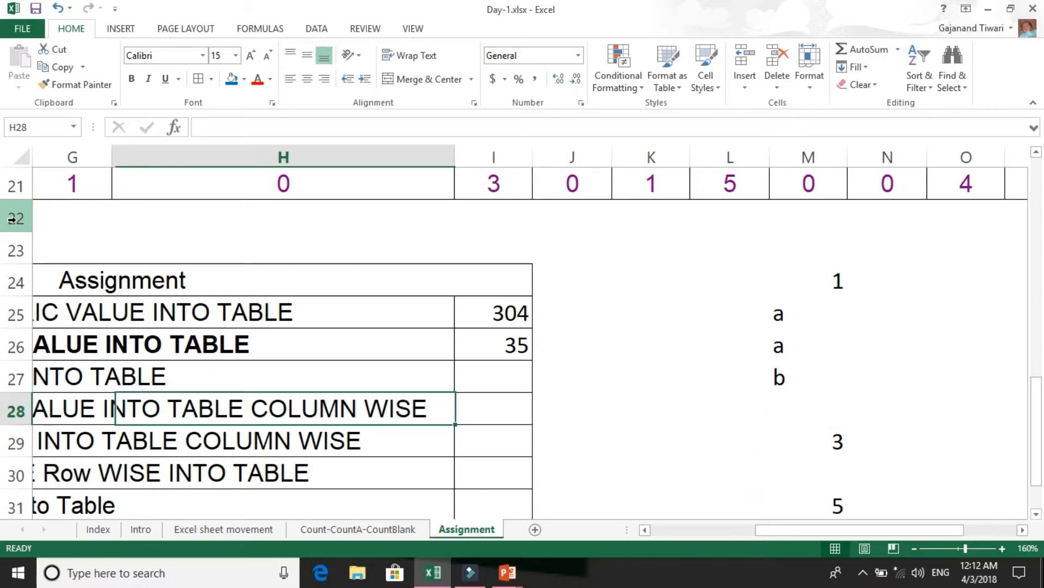
{"action": "key", "text": "Left"}
{"action": "key", "text": "Down"}
{"action": "key", "text": "Left"}
{"action": "key", "text": "Down"}
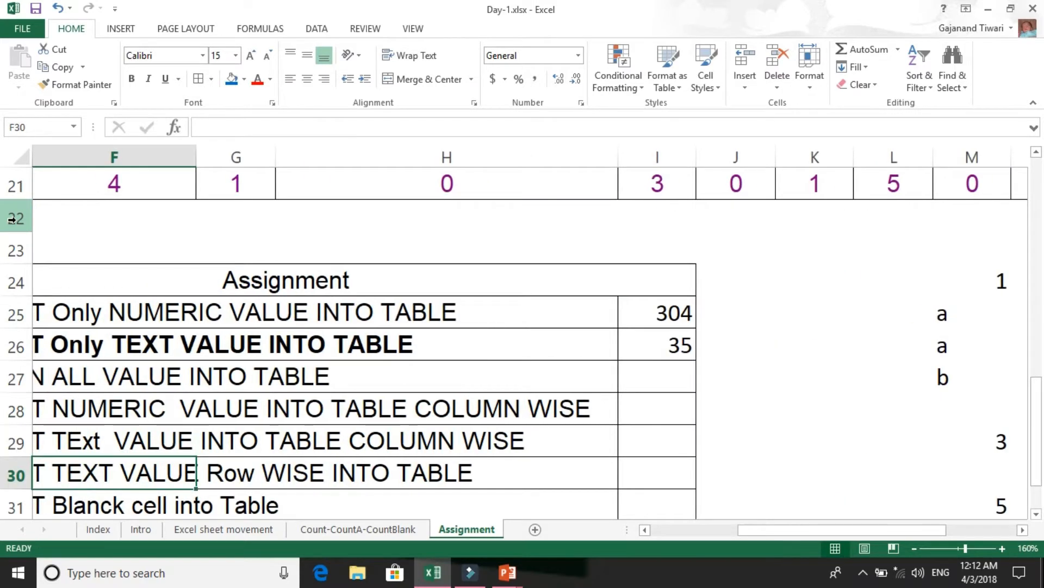
- Begin a COUNTA formula in I30, the answer cell for counting text values row-wise
{"action": "key", "text": "Left"}
{"action": "key", "text": "Right"}
{"action": "key", "text": "Right"}
{"action": "key", "text": "Right"}
{"action": "key", "text": "Right"}
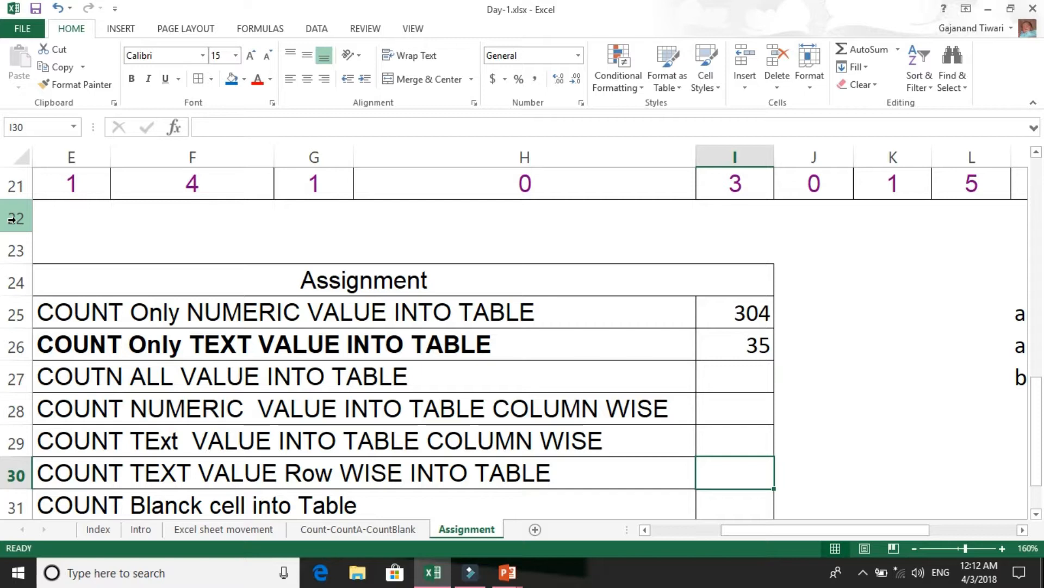
{"action": "type", "text": "=COUN"}
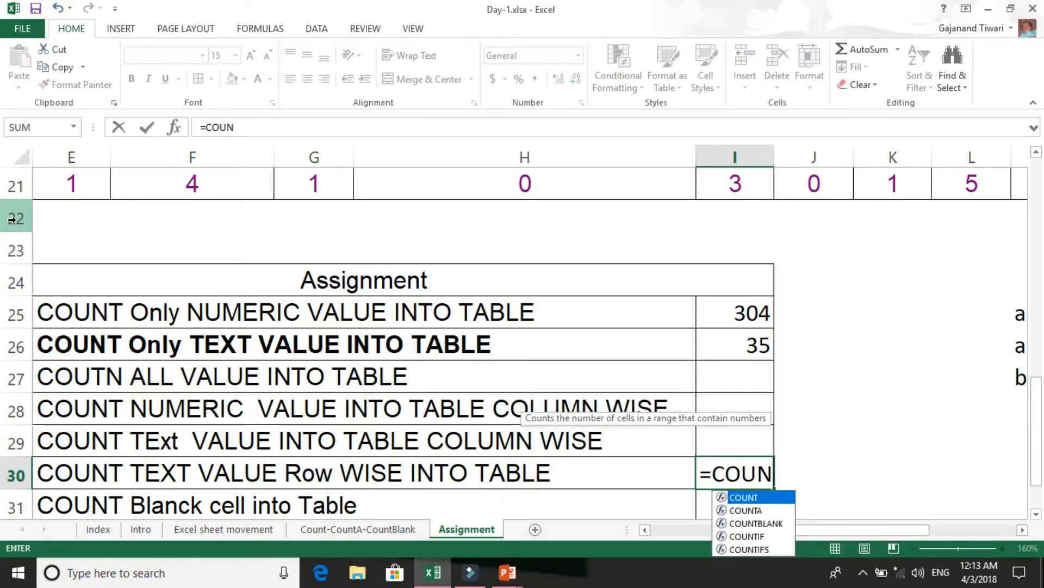
{"action": "key", "text": "Down"}
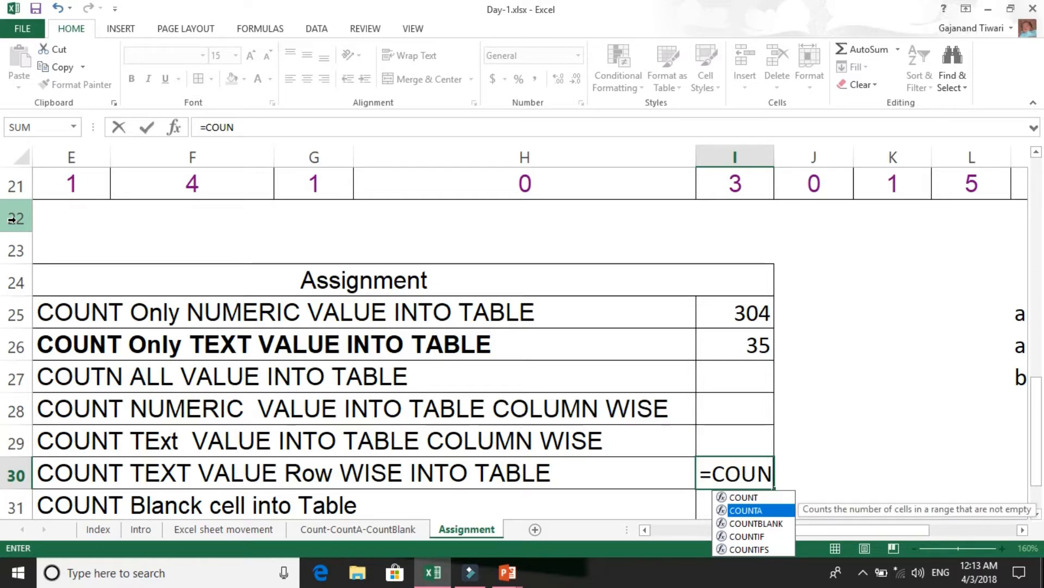
{"action": "key", "text": "Tab"}
- Give COUNTA the entire rows 2:19 of the data table as its range and close its parenthesis
{"action": "key", "text": "Up"}
{"action": "key", "text": "Up"}
{"action": "key", "text": "Up"}
{"action": "key", "text": "Up"}
{"action": "key", "text": "Up"}
{"action": "key", "text": "Up"}
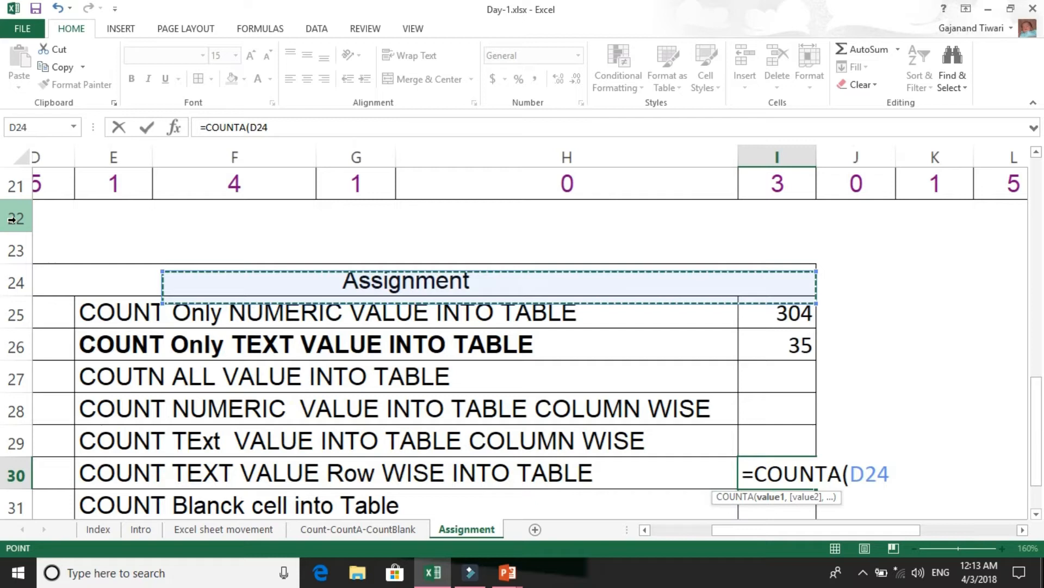
{"action": "key", "text": "Up"}
{"action": "key", "text": "Up"}
{"action": "key", "text": "Up"}
{"action": "key", "text": "Up"}
{"action": "key", "text": "Up"}
{"action": "key", "text": "Up"}
{"action": "key", "text": "Up"}
{"action": "key", "text": "Up"}
{"action": "key", "text": "Up"}
{"action": "key", "text": "Up"}
{"action": "key", "text": "Up"}
{"action": "key", "text": "Up"}
{"action": "key", "text": "Up"}
{"action": "key", "text": "Up"}
{"action": "key", "text": "Up"}
{"action": "key", "text": "Up"}
{"action": "key", "text": "Up"}
{"action": "key", "text": "Up"}
{"action": "key", "text": "Up"}
{"action": "key", "text": "Up"}
{"action": "key", "text": "Down"}
{"action": "key", "text": "Left"}
{"action": "key", "text": "Left"}
{"action": "key", "text": "Left"}
{"action": "key", "text": "Left"}
{"action": "key", "text": "Left"}
{"action": "key", "text": "Left"}
{"action": "key", "text": "Left"}
{"action": "key", "text": "Left"}
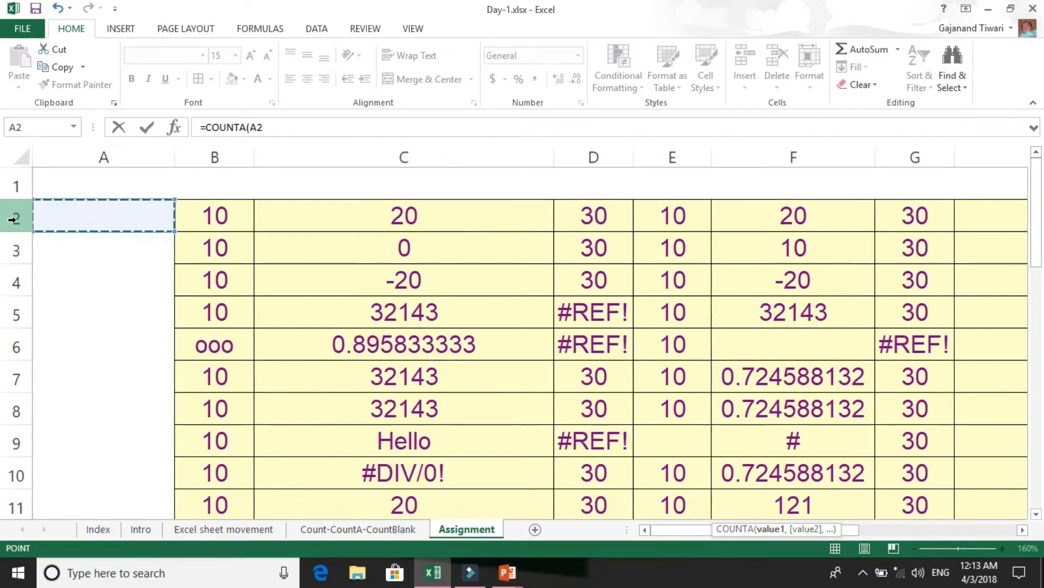
{"action": "key", "text": "Right"}
{"action": "left_click_drag", "start_coordinate": [12, 219], "coordinate": [13, 487]}
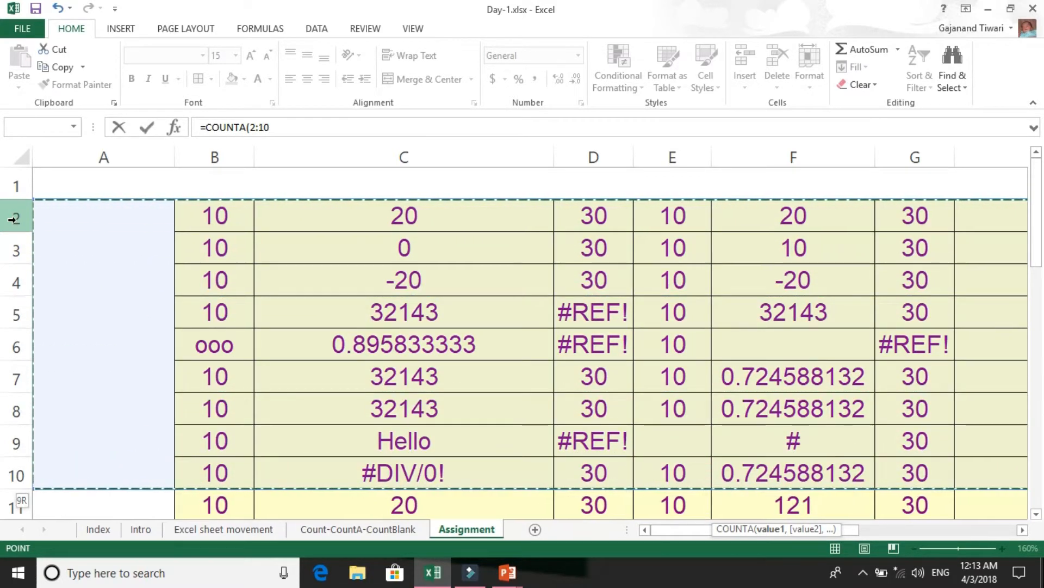
{"action": "key", "text": "shift+Down"}
{"action": "key", "text": "shift+Down"}
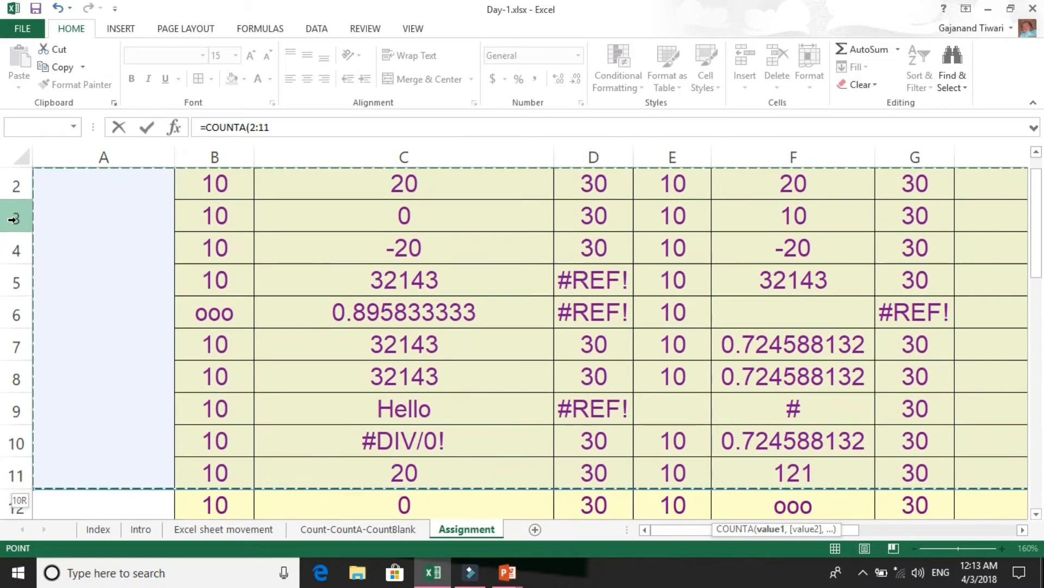
{"action": "key", "text": "shift+Down"}
{"action": "key", "text": "shift+Down"}
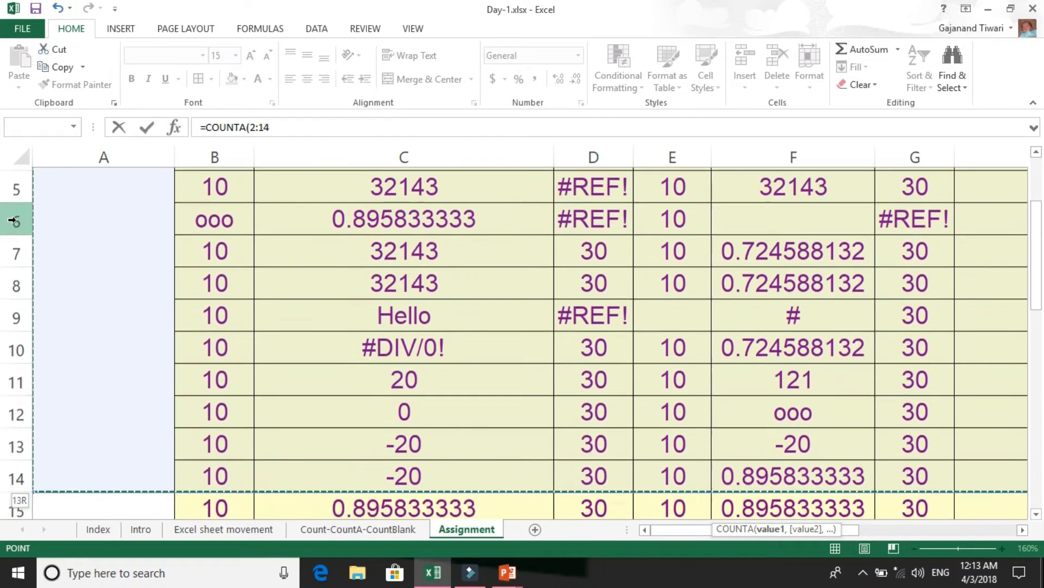
{"action": "key", "text": "shift+Down"}
{"action": "key", "text": "shift+Down"}
{"action": "key", "text": "shift+Down"}
{"action": "key", "text": "shift+Down"}
{"action": "key", "text": "shift+Down"}
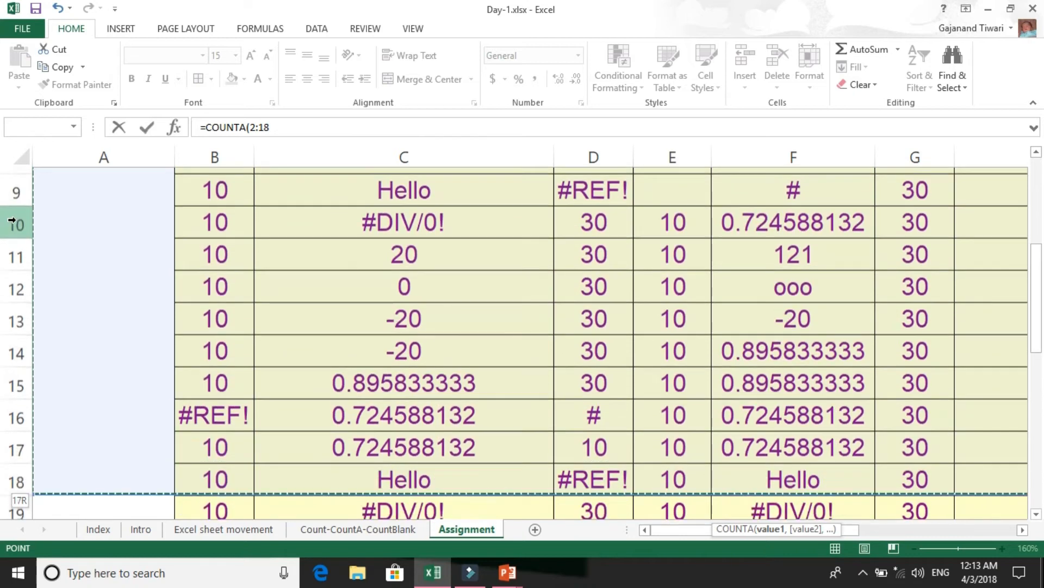
{"action": "key", "text": "shift+Down"}
{"action": "key", "text": "shift+Down"}
{"action": "key", "text": "shift+Up"}
{"action": "key", "text": "shift+Up"}
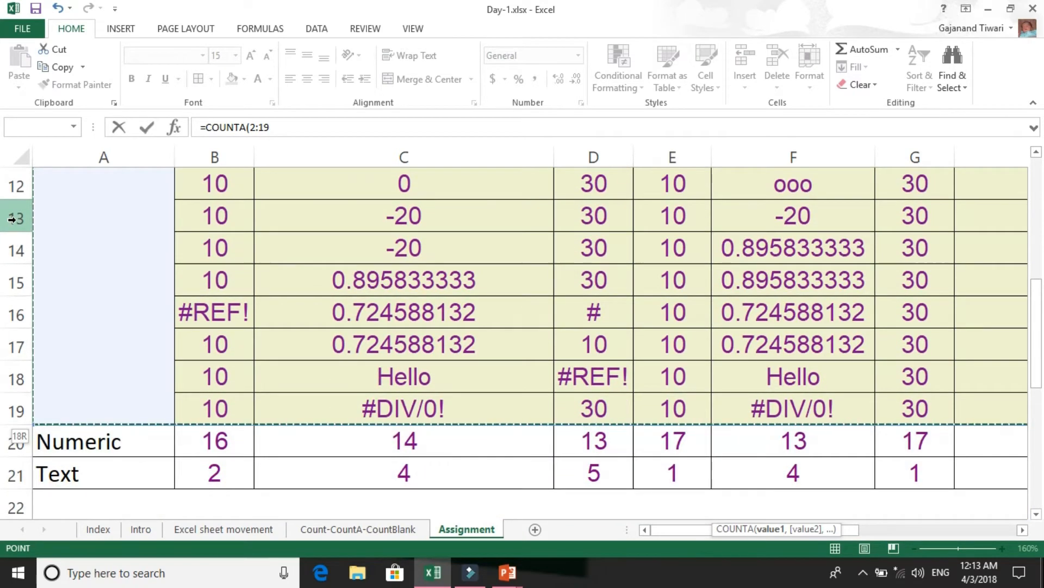
{"action": "type", "text": ")"}
{"action": "key", "text": "Return"}
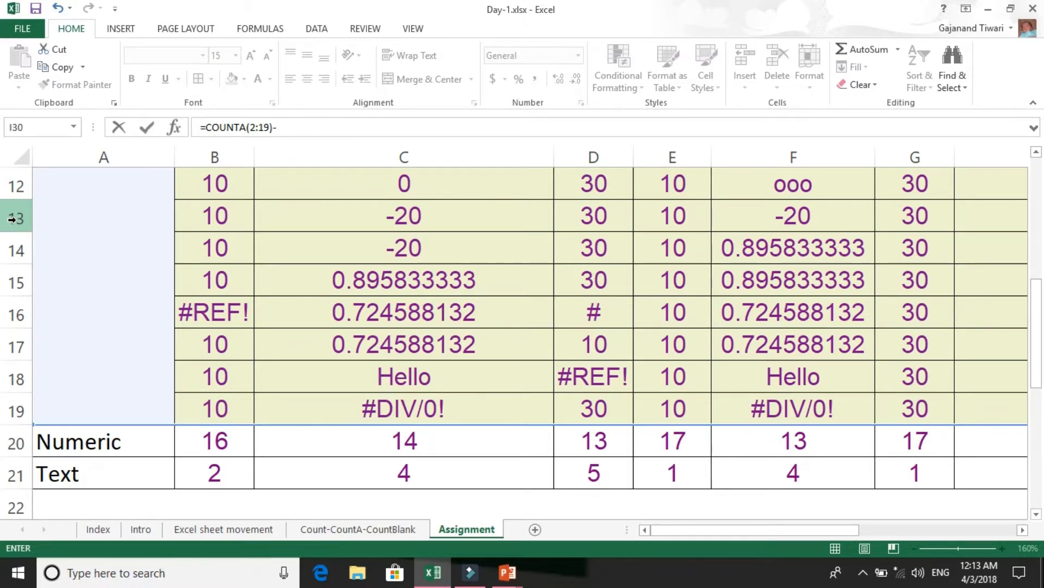
- Subtract a COUNT over the entire rows 2:19 from the COUNTA in I30 and enter the formula
{"action": "type", "text": "-COUN"}
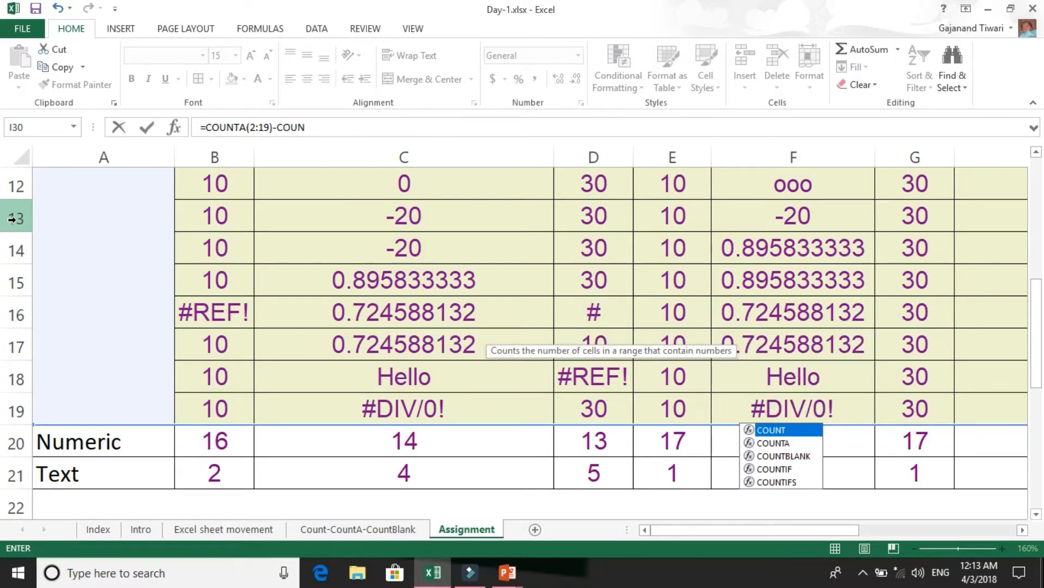
{"action": "key", "text": "Tab"}
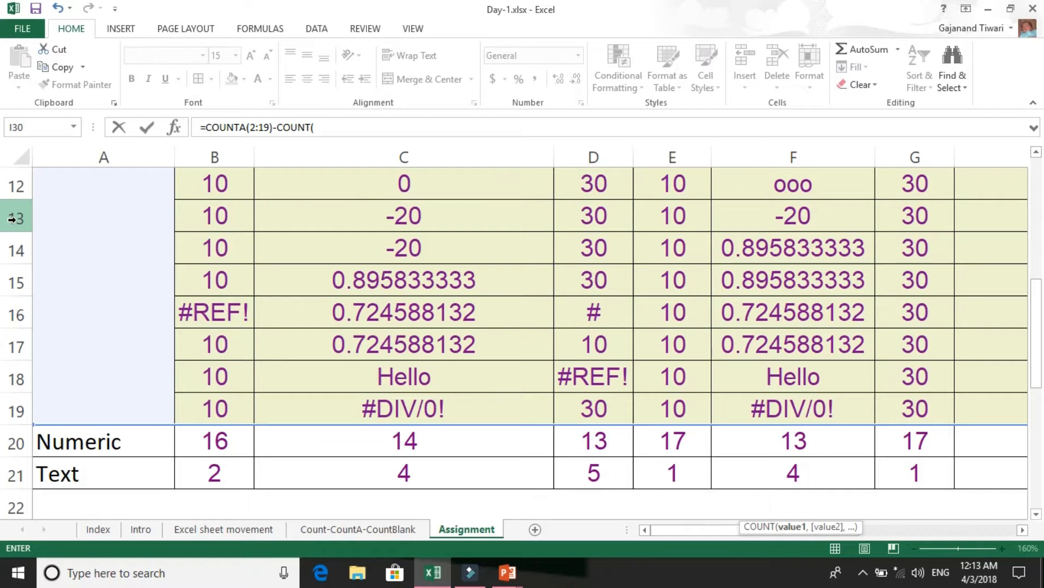
{"action": "key", "text": "Up"}
{"action": "key", "text": "Up"}
{"action": "key", "text": "Up"}
{"action": "key", "text": "Up"}
{"action": "key", "text": "Up"}
{"action": "key", "text": "Up"}
{"action": "key", "text": "Up"}
{"action": "key", "text": "Up"}
{"action": "key", "text": "Up"}
{"action": "key", "text": "Up"}
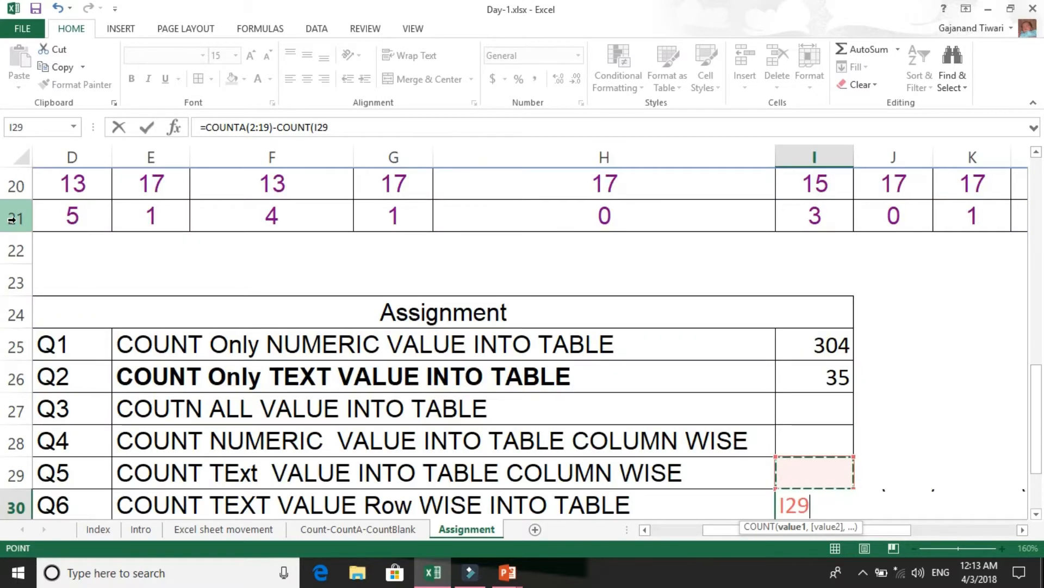
{"action": "key", "text": "Up"}
{"action": "key", "text": "Up"}
{"action": "key", "text": "Up"}
{"action": "key", "text": "Up"}
{"action": "key", "text": "Up"}
{"action": "key", "text": "Up"}
{"action": "key", "text": "Up"}
{"action": "key", "text": "Up"}
{"action": "key", "text": "Up"}
{"action": "key", "text": "Up"}
{"action": "key", "text": "Up"}
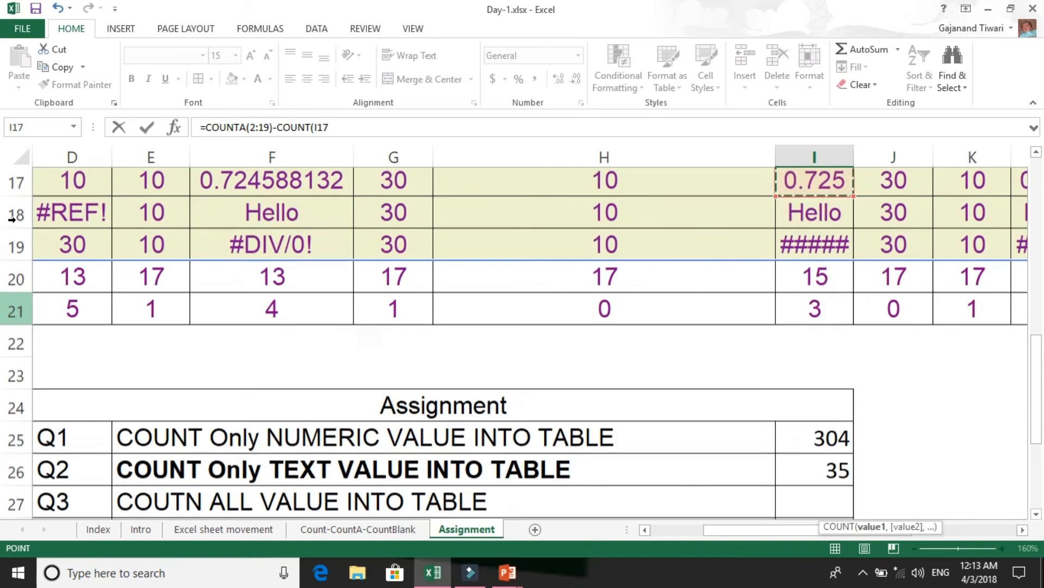
{"action": "key", "text": "Up"}
{"action": "key", "text": "Up"}
{"action": "key", "text": "Up"}
{"action": "key", "text": "Up"}
{"action": "key", "text": "Up"}
{"action": "key", "text": "Up"}
{"action": "key", "text": "Up"}
{"action": "key", "text": "Up"}
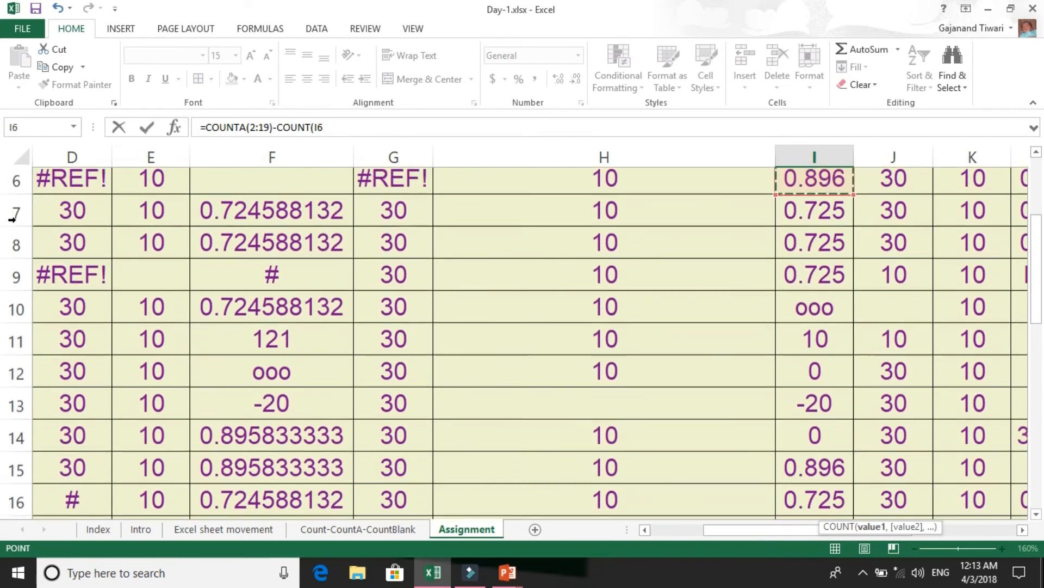
{"action": "key", "text": "Down"}
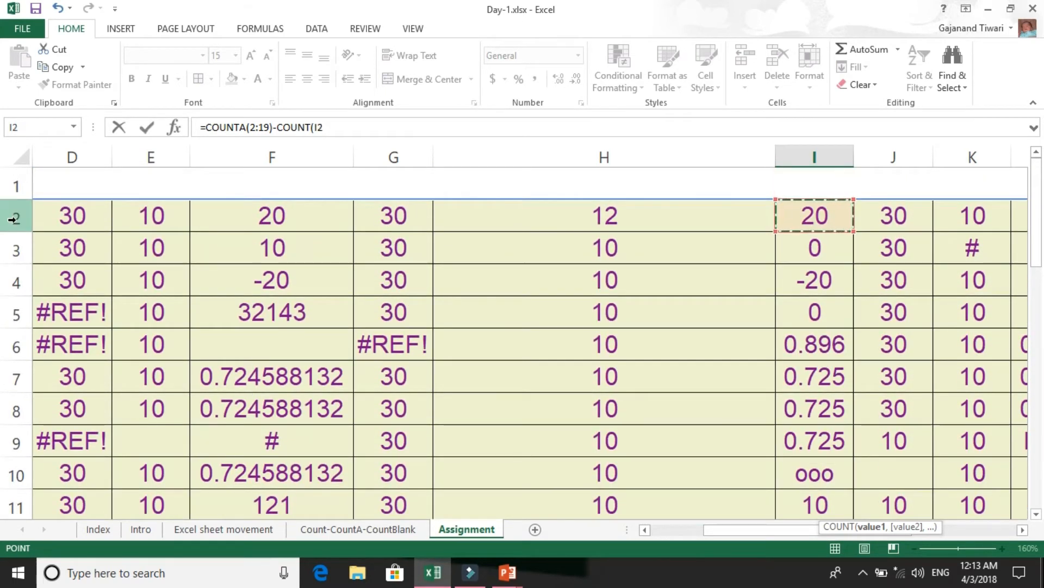
{"action": "left_click", "coordinate": [12, 218]}
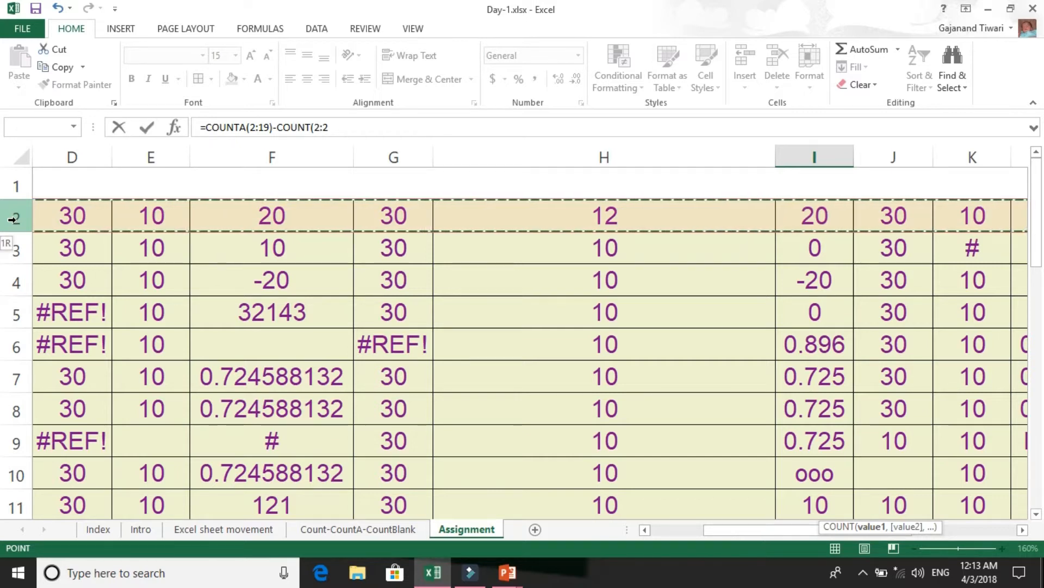
{"action": "mouse_move", "coordinate": [12, 219]}
{"action": "left_mouse_down"}
{"action": "mouse_move", "coordinate": [12, 484]}
{"action": "mouse_move", "coordinate": [12, 219]}
{"action": "left_mouse_up"}
{"action": "key", "text": "Return"}
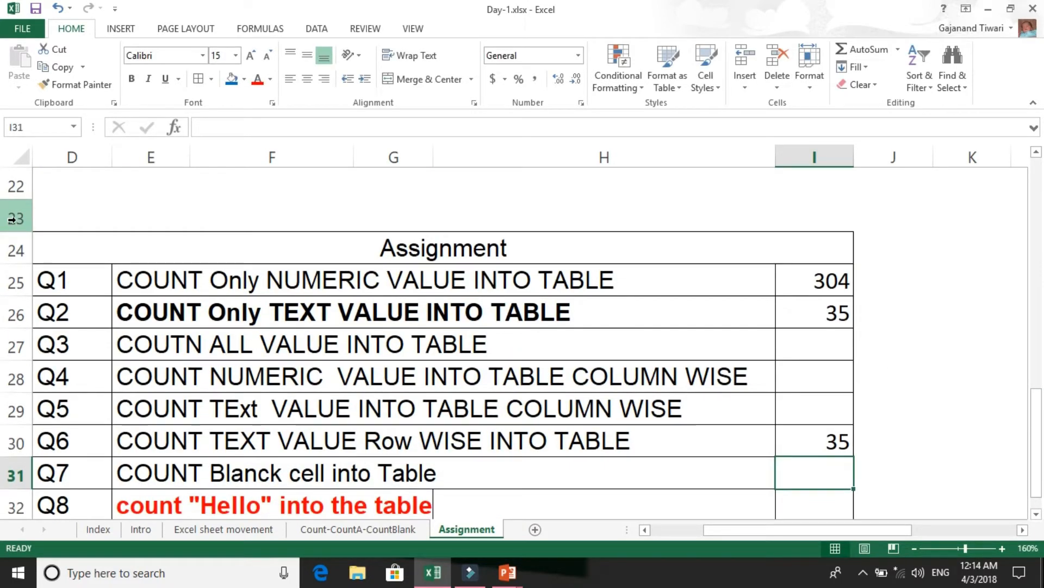
- Review the formula in I30 and the empty answer cells I27:I29 for Q3 to Q5
{"action": "key", "text": "Up"}
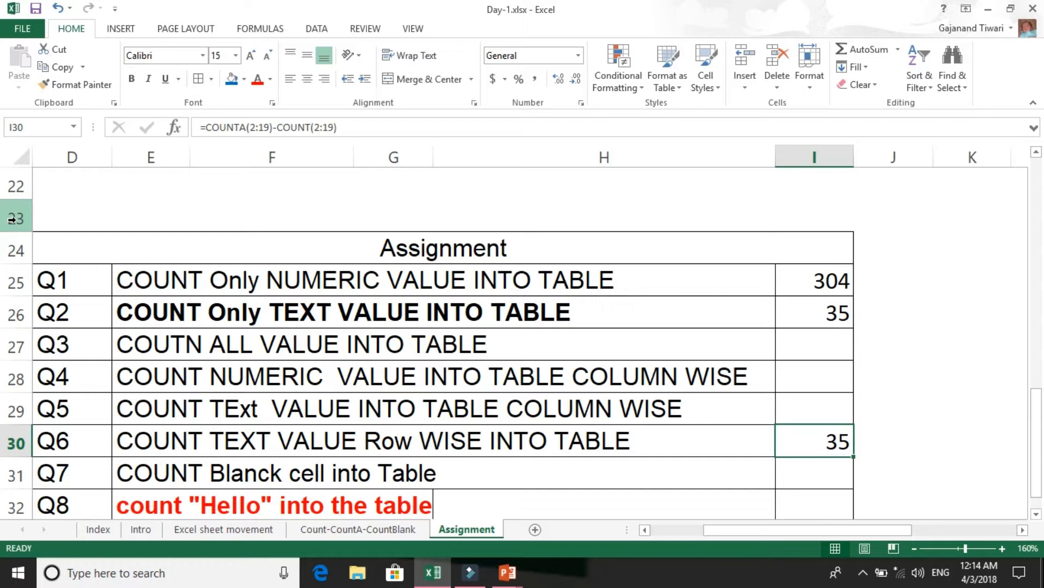
{"action": "key", "text": "Down"}
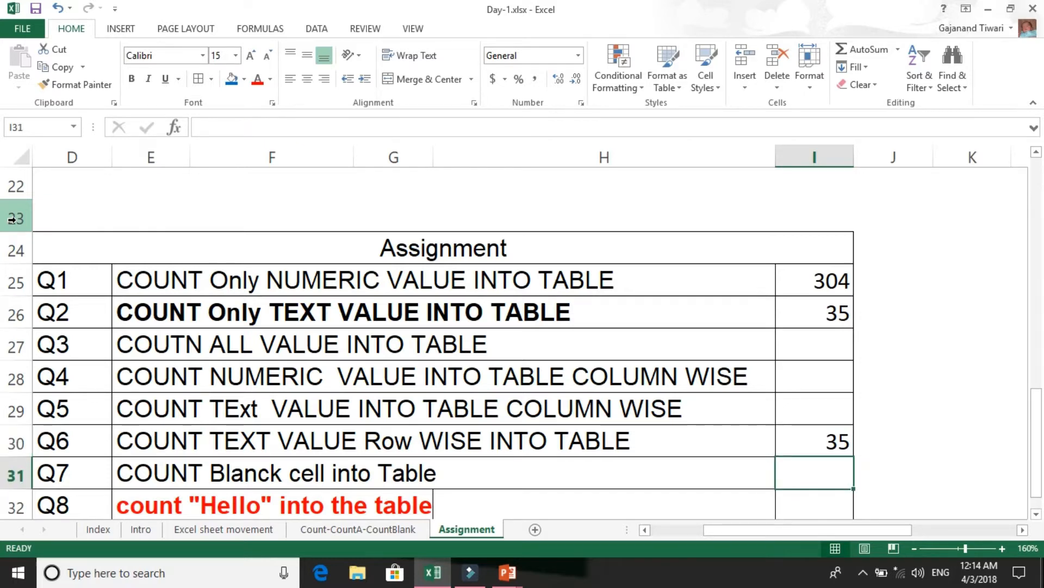
{"action": "key", "text": "Up"}
{"action": "key", "text": "Up"}
{"action": "key", "text": "Up"}
{"action": "key", "text": "Up"}
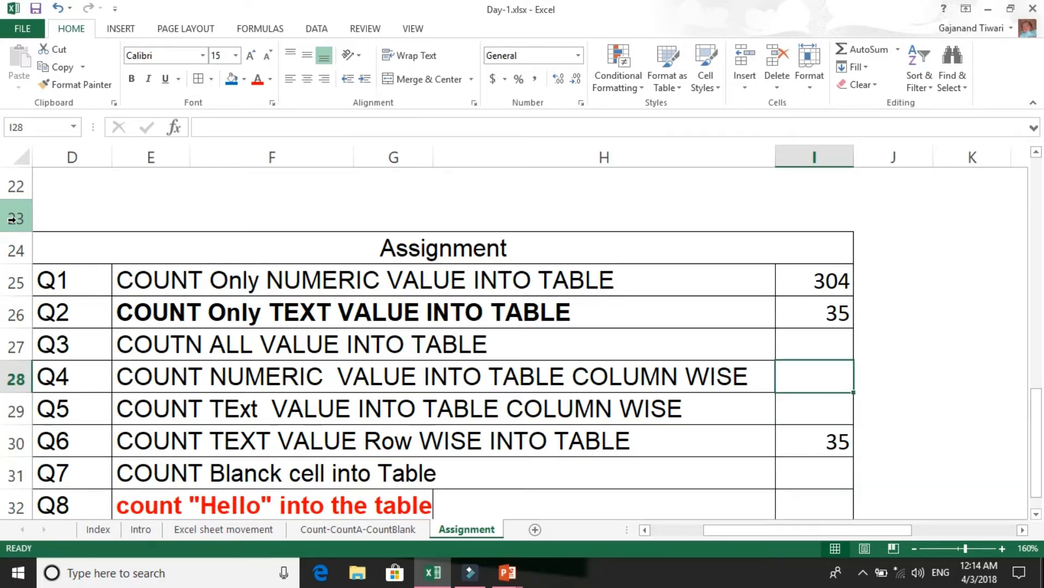
{"action": "key", "text": "shift+Down"}
{"action": "key", "text": "shift+Down"}
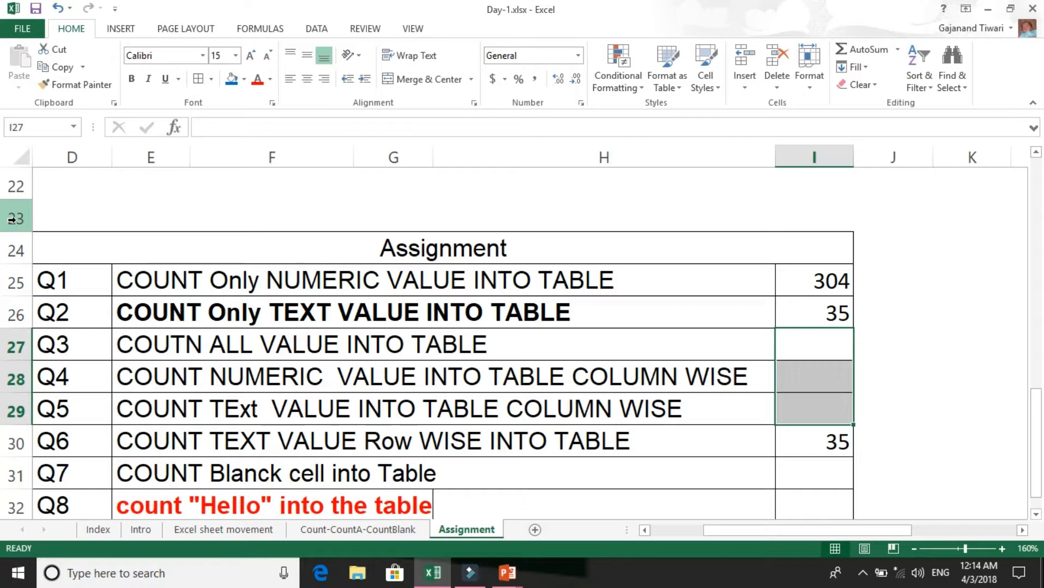
{"action": "key", "text": "Down"}
{"action": "key", "text": "Down"}
{"action": "key", "text": "Down"}
{"action": "key", "text": "Down"}
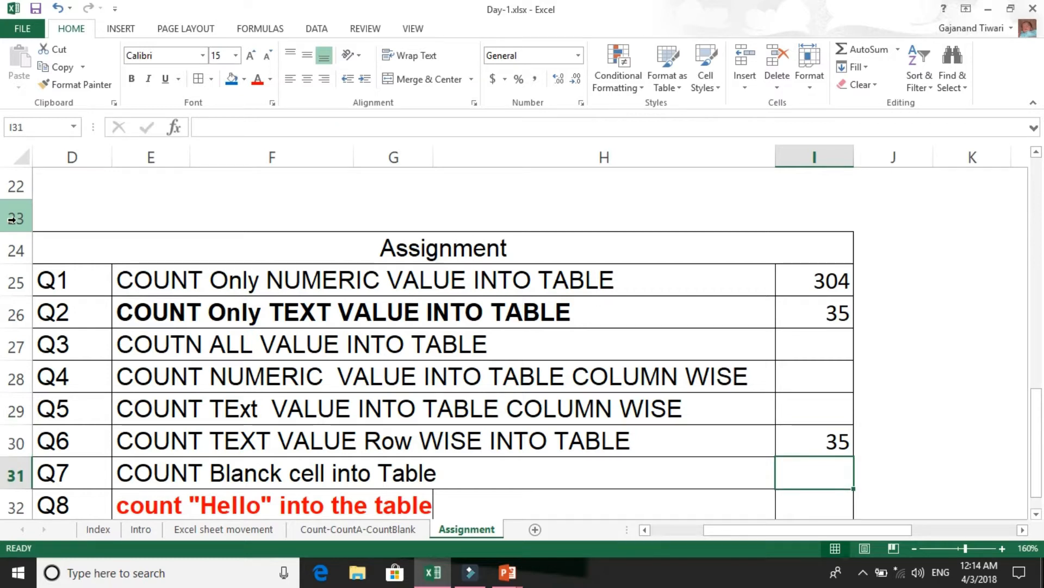
- Begin a COUNTBLANK formula in I31, the answer cell for counting the table's blank cells (Q7)
{"action": "key", "text": "Left"}
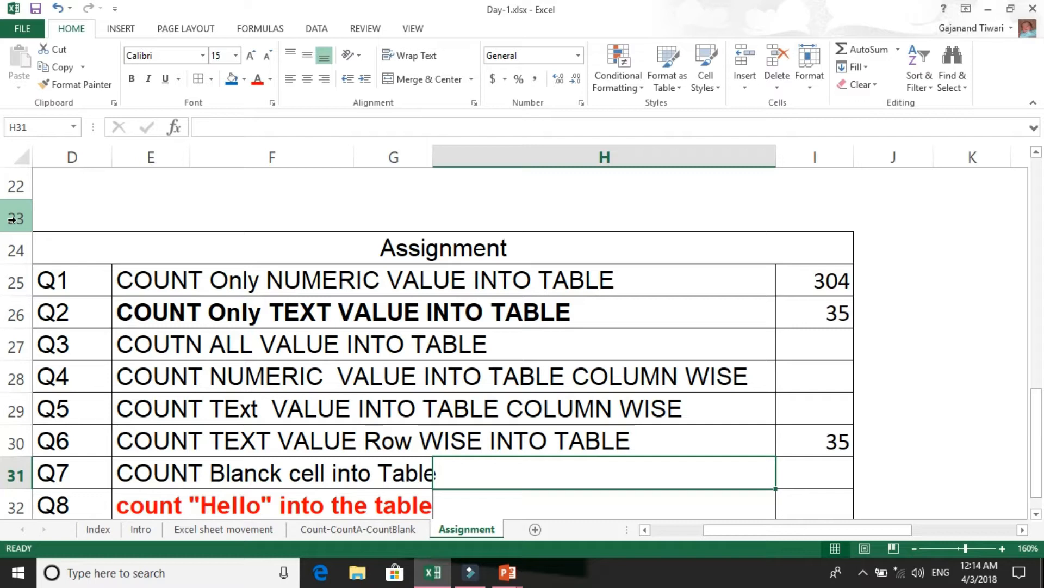
{"action": "key", "text": "Left"}
{"action": "key", "text": "Left"}
{"action": "key", "text": "Left"}
{"action": "key", "text": "Right"}
{"action": "key", "text": "Right"}
{"action": "key", "text": "Right"}
{"action": "key", "text": "Right"}
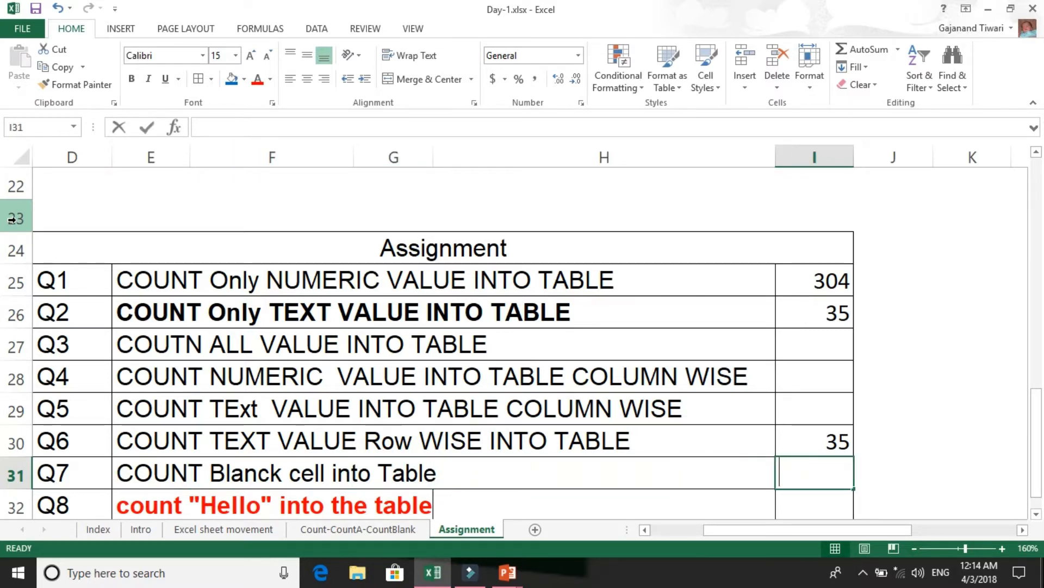
{"action": "type", "text": "=COUN"}
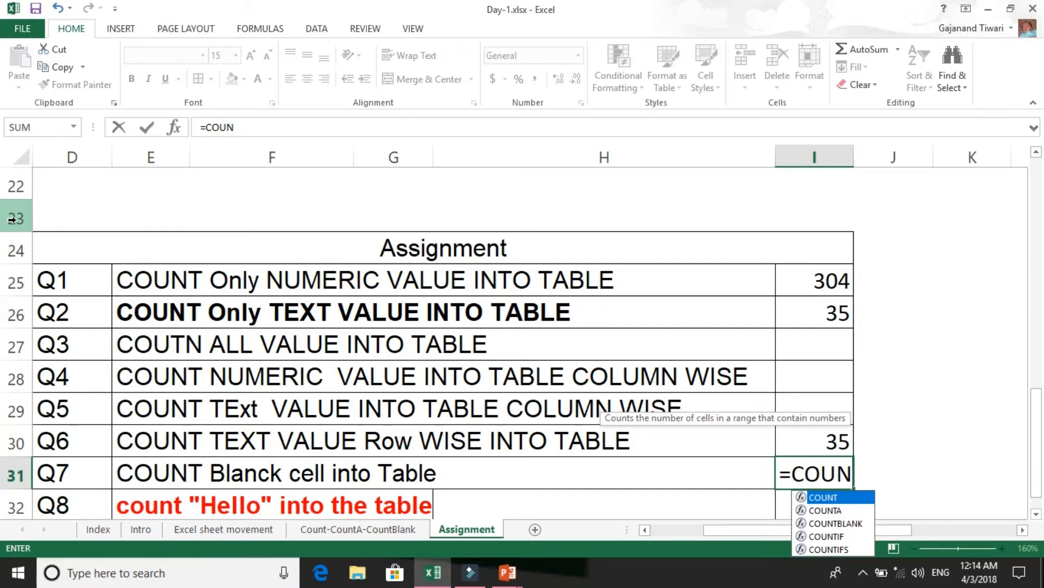
{"action": "key", "text": "Down"}
{"action": "key", "text": "Down"}
{"action": "key", "text": "Tab"}
- Give COUNTBLANK the data table B2:T19 as its range and enter the formula
{"action": "key", "text": "Up"}
{"action": "key", "text": "Up"}
{"action": "key", "text": "Up"}
{"action": "key", "text": "Up"}
{"action": "key", "text": "Up"}
{"action": "key", "text": "Up"}
{"action": "key", "text": "Up"}
{"action": "key", "text": "Up"}
{"action": "key", "text": "Up"}
{"action": "key", "text": "Up"}
{"action": "key", "text": "Up"}
{"action": "key", "text": "Up"}
{"action": "key", "text": "Up"}
{"action": "key", "text": "Up"}
{"action": "key", "text": "Up"}
{"action": "key", "text": "Up"}
{"action": "key", "text": "Up"}
{"action": "key", "text": "Up"}
{"action": "key", "text": "Up"}
{"action": "key", "text": "Up"}
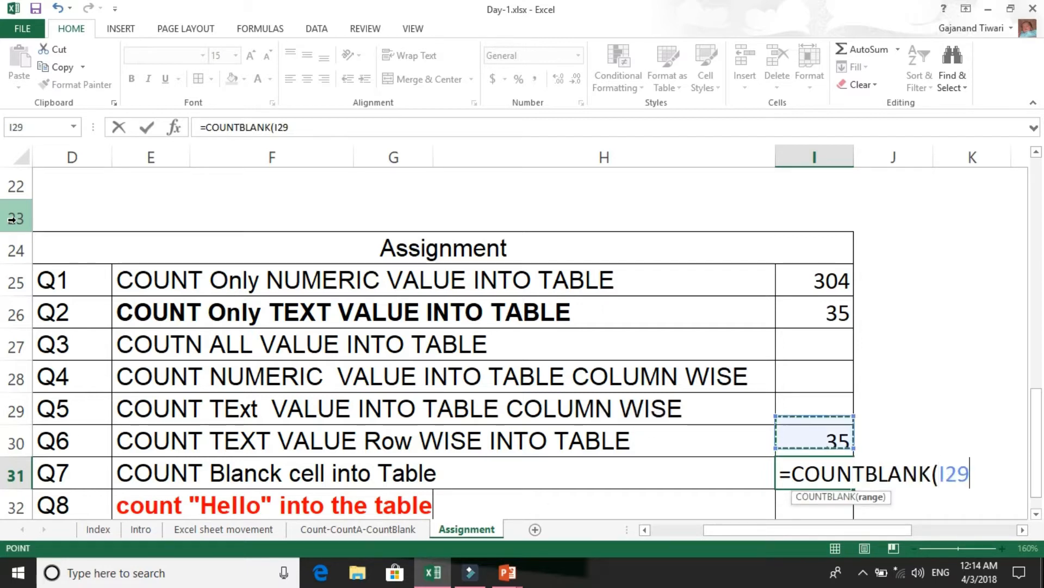
{"action": "key", "text": "Up"}
{"action": "key", "text": "Up"}
{"action": "key", "text": "Up"}
{"action": "key", "text": "Up"}
{"action": "key", "text": "Up"}
{"action": "key", "text": "Up"}
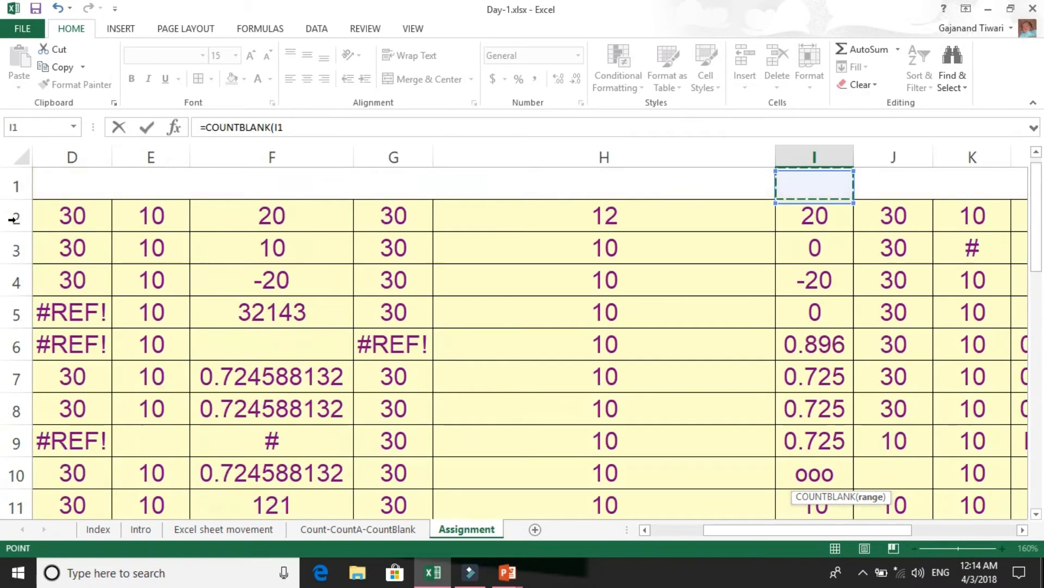
{"action": "key", "text": "Down"}
{"action": "key", "text": "Left"}
{"action": "key", "text": "Left"}
{"action": "key", "text": "Left"}
{"action": "key", "text": "Left"}
{"action": "key", "text": "Left"}
{"action": "key", "text": "Left"}
{"action": "key", "text": "Left"}
{"action": "key", "text": "Left"}
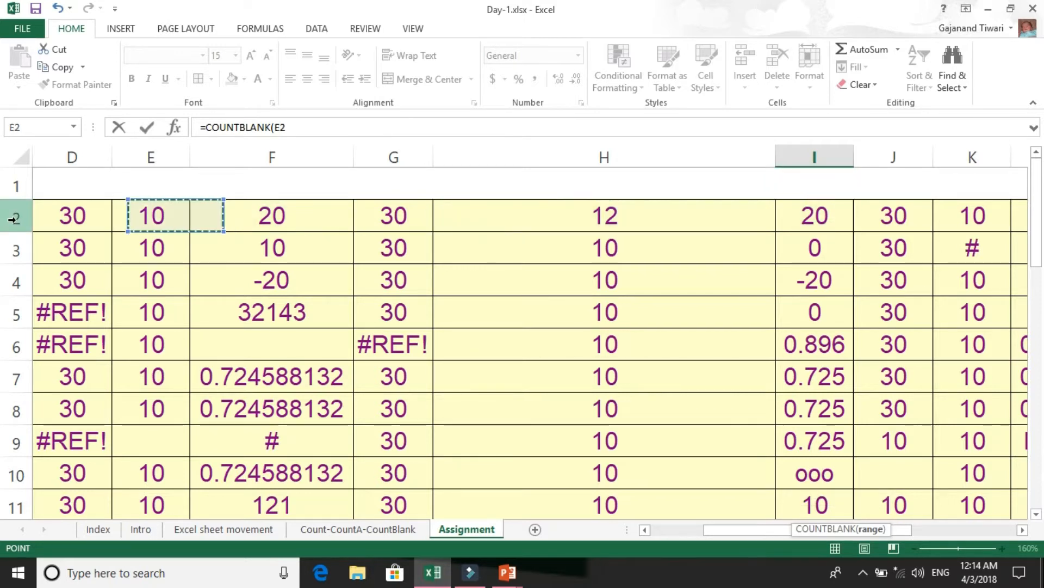
{"action": "key", "text": "Right"}
{"action": "key", "text": "Right"}
{"action": "key", "text": "Left"}
{"action": "key", "text": "ctrl+shift+Down"}
{"action": "key", "text": "shift+Up"}
{"action": "key", "text": "shift+Up"}
{"action": "key", "text": "ctrl+shift+Right"}
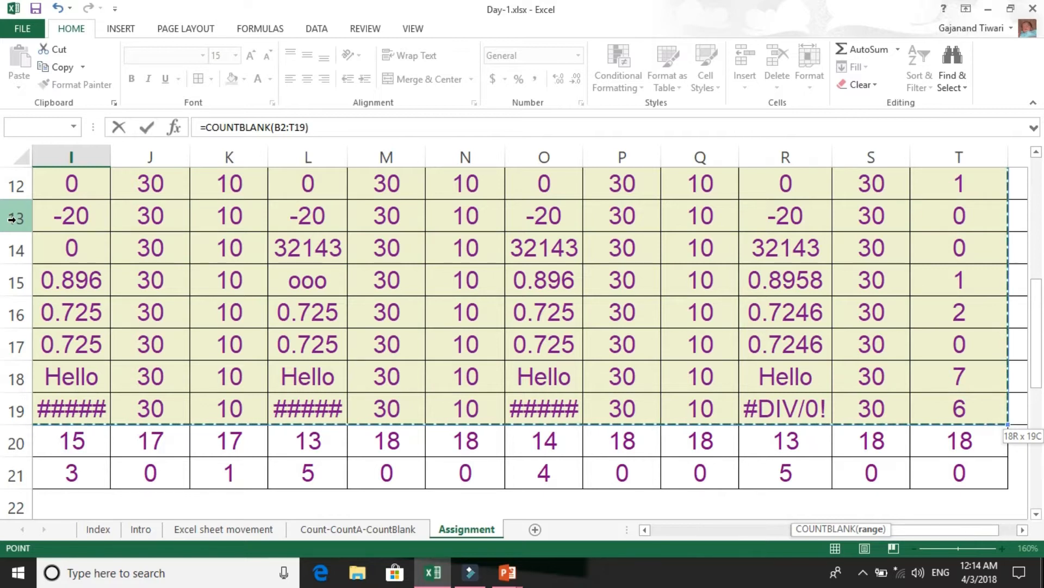
{"action": "key", "text": "Return"}
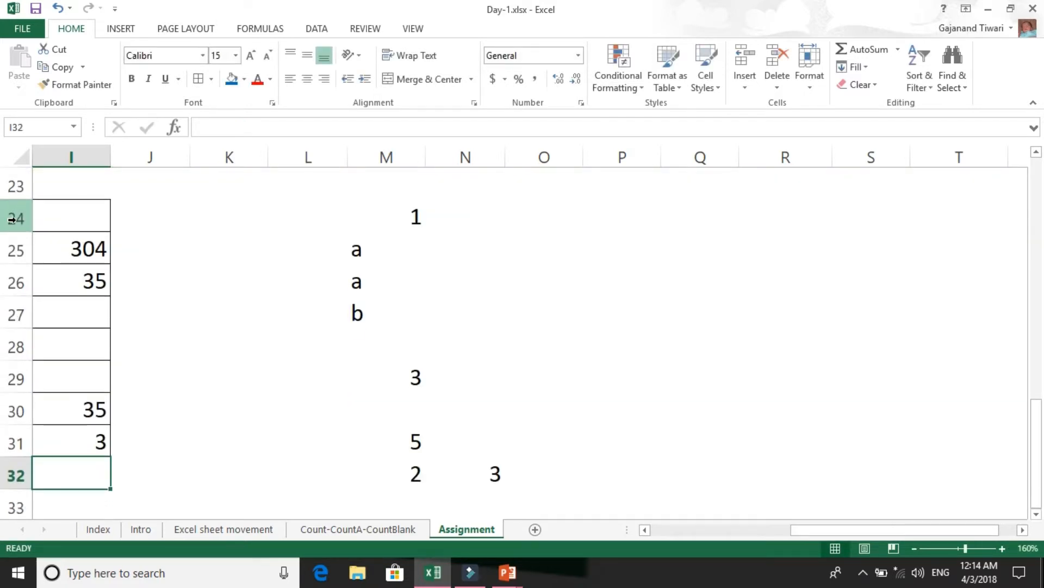
- Look back at the Q7 blank-cell question and its answer, and go up column I to the data table's first rows
{"action": "key", "text": "Up"}
{"action": "key", "text": "Left"}
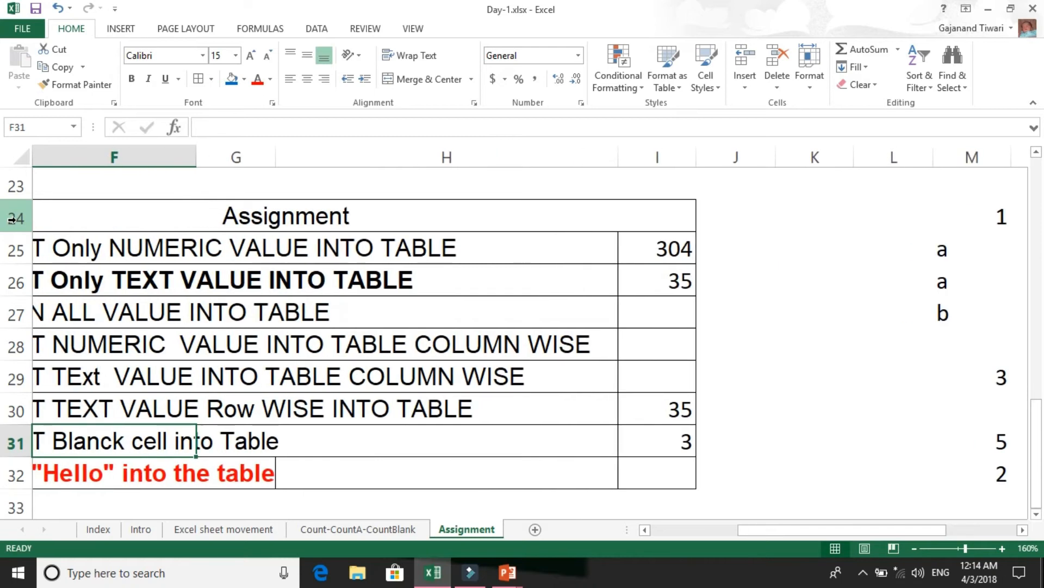
{"action": "key", "text": "Right"}
{"action": "key", "text": "Down"}
{"action": "key", "text": "Up"}
{"action": "key", "text": "Up"}
{"action": "key", "text": "Up"}
{"action": "key", "text": "Up"}
{"action": "key", "text": "Up"}
{"action": "key", "text": "Up"}
{"action": "key", "text": "Up"}
{"action": "key", "text": "Up"}
{"action": "key", "text": "Up"}
{"action": "key", "text": "Up"}
{"action": "key", "text": "Up"}
{"action": "key", "text": "Up"}
{"action": "key", "text": "Up"}
{"action": "key", "text": "Up"}
{"action": "key", "text": "Up"}
{"action": "key", "text": "Up"}
{"action": "key", "text": "Up"}
{"action": "key", "text": "Up"}
{"action": "key", "text": "Up"}
{"action": "key", "text": "Up"}
{"action": "key", "text": "Up"}
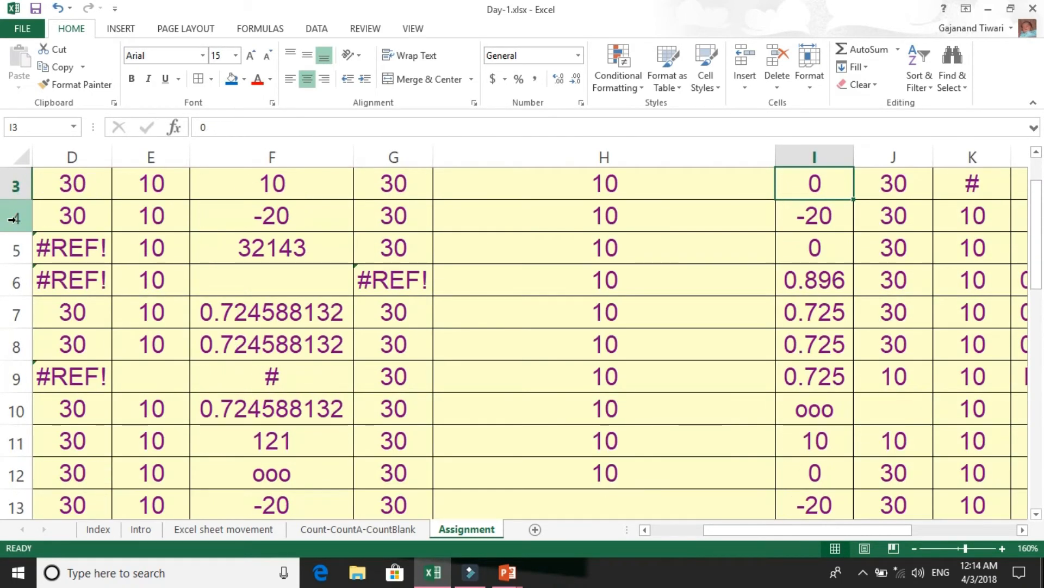
- Look through rows 2 to 11 of the data table around columns D to K for blank cells
{"action": "key", "text": "Up"}
{"action": "key", "text": "Down"}
{"action": "key", "text": "Down"}
{"action": "key", "text": "Down"}
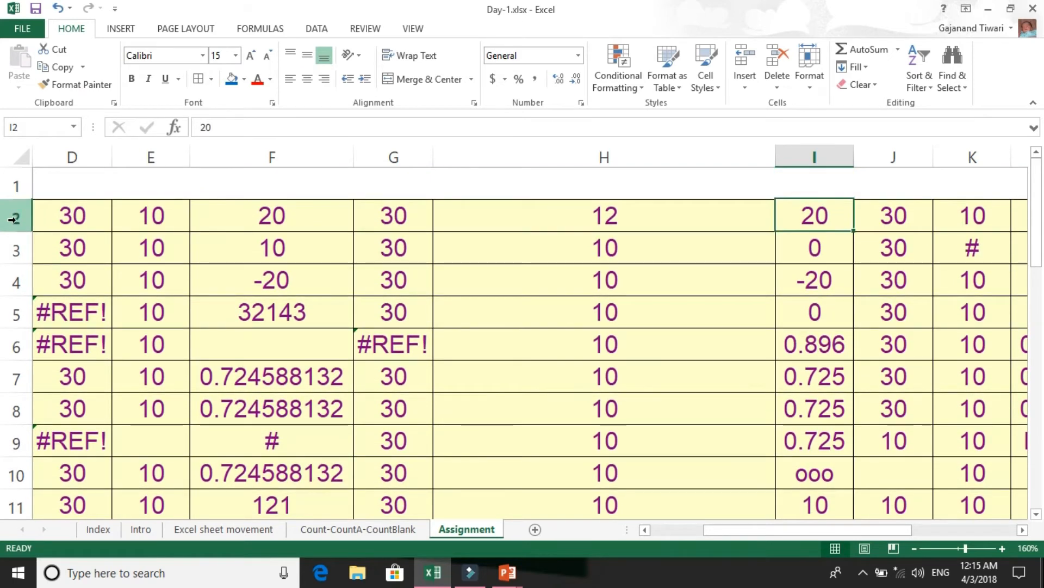
{"action": "key", "text": "Left"}
{"action": "key", "text": "Left"}
{"action": "key", "text": "Left"}
{"action": "key", "text": "Left"}
{"action": "key", "text": "Left"}
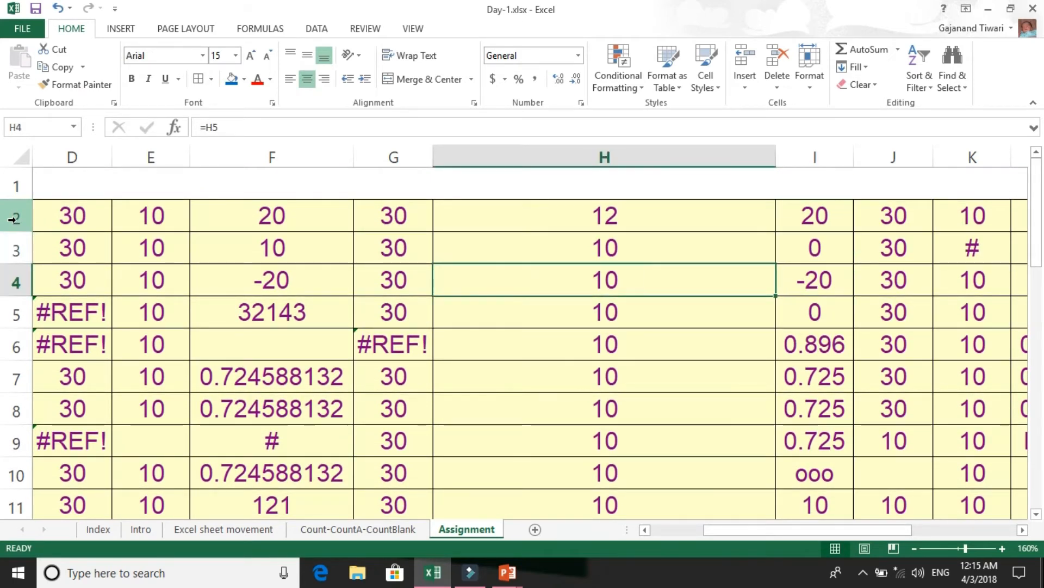
{"action": "key", "text": "Down"}
{"action": "key", "text": "Down"}
{"action": "key", "text": "Down"}
{"action": "key", "text": "Down"}
{"action": "key", "text": "Down"}
{"action": "key", "text": "Down"}
{"action": "key", "text": "Right"}
{"action": "key", "text": "Up"}
{"action": "key", "text": "Right"}
{"action": "key", "text": "Right"}
{"action": "key", "text": "Right"}
{"action": "key", "text": "Right"}
{"action": "key", "text": "Right"}
{"action": "key", "text": "Down"}
{"action": "key", "text": "Down"}
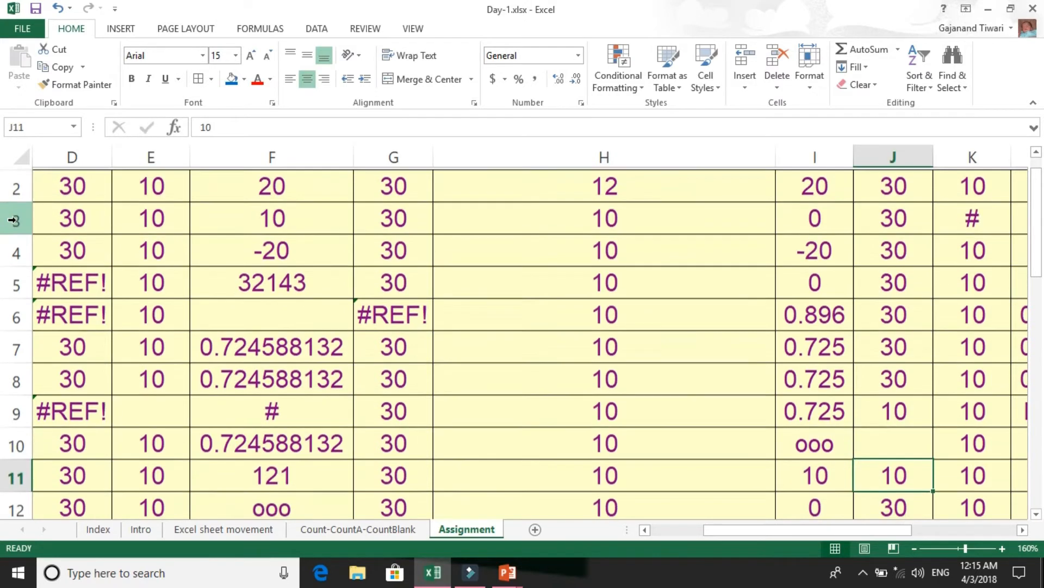
- Look along rows 10 to 12 of the data table from column J to column R for blank cells
{"action": "key", "text": "Up"}
{"action": "key", "text": "Right"}
{"action": "key", "text": "Right"}
{"action": "key", "text": "Right"}
{"action": "key", "text": "Right"}
{"action": "key", "text": "Right"}
{"action": "key", "text": "Right"}
{"action": "key", "text": "Right"}
{"action": "key", "text": "Right"}
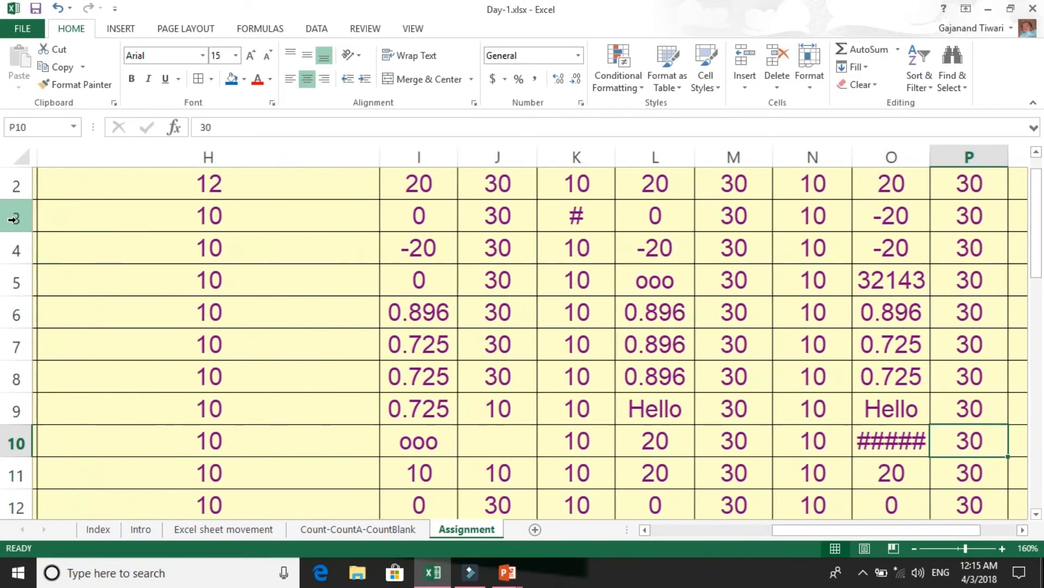
{"action": "key", "text": "Down"}
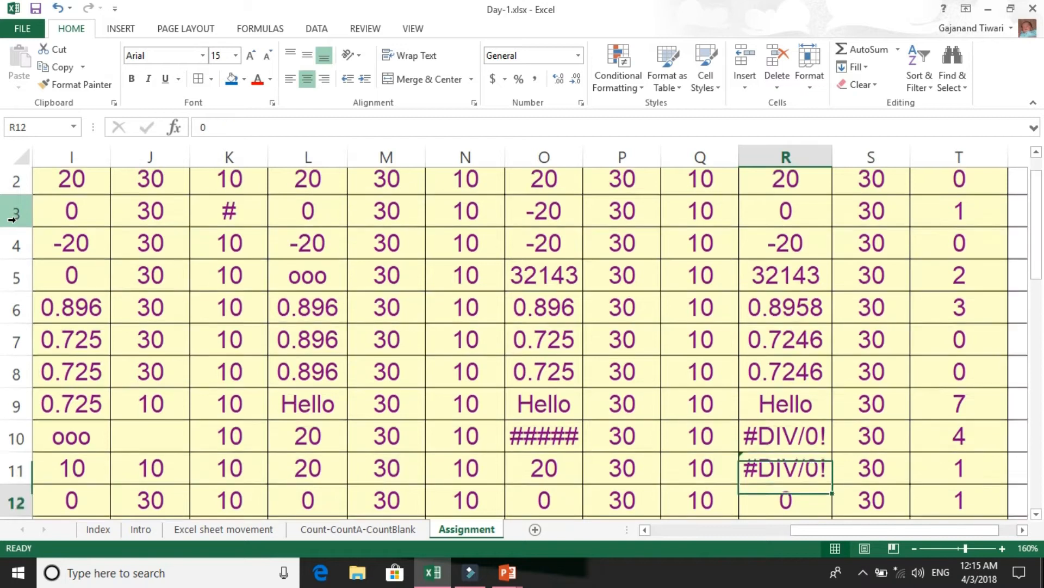
- Check the lower rows of the data table for blank cells, going down to row 19 and back along it to column C
{"action": "key", "text": "Down"}
{"action": "key", "text": "Down"}
{"action": "key", "text": "Down"}
{"action": "key", "text": "Down"}
{"action": "key", "text": "Down"}
{"action": "key", "text": "Down"}
{"action": "key", "text": "Down"}
{"action": "key", "text": "Down"}
{"action": "key", "text": "Down"}
{"action": "key", "text": "Down"}
{"action": "key", "text": "Down"}
{"action": "key", "text": "Down"}
{"action": "key", "text": "Down"}
{"action": "key", "text": "Down"}
{"action": "key", "text": "Up"}
{"action": "key", "text": "Up"}
{"action": "key", "text": "Up"}
{"action": "key", "text": "Up"}
{"action": "key", "text": "Up"}
{"action": "key", "text": "Up"}
{"action": "key", "text": "Up"}
{"action": "key", "text": "Up"}
{"action": "key", "text": "Up"}
{"action": "key", "text": "Down"}
{"action": "key", "text": "Down"}
{"action": "key", "text": "Down"}
{"action": "key", "text": "Left"}
{"action": "key", "text": "Left"}
{"action": "key", "text": "Left"}
{"action": "key", "text": "Left"}
{"action": "key", "text": "Left"}
{"action": "key", "text": "Left"}
{"action": "key", "text": "Left"}
{"action": "key", "text": "Left"}
{"action": "key", "text": "Left"}
{"action": "key", "text": "Left"}
{"action": "key", "text": "Left"}
{"action": "key", "text": "Left"}
{"action": "key", "text": "Left"}
{"action": "key", "text": "Left"}
{"action": "key", "text": "Left"}
{"action": "key", "text": "Left"}
{"action": "key", "text": "Left"}
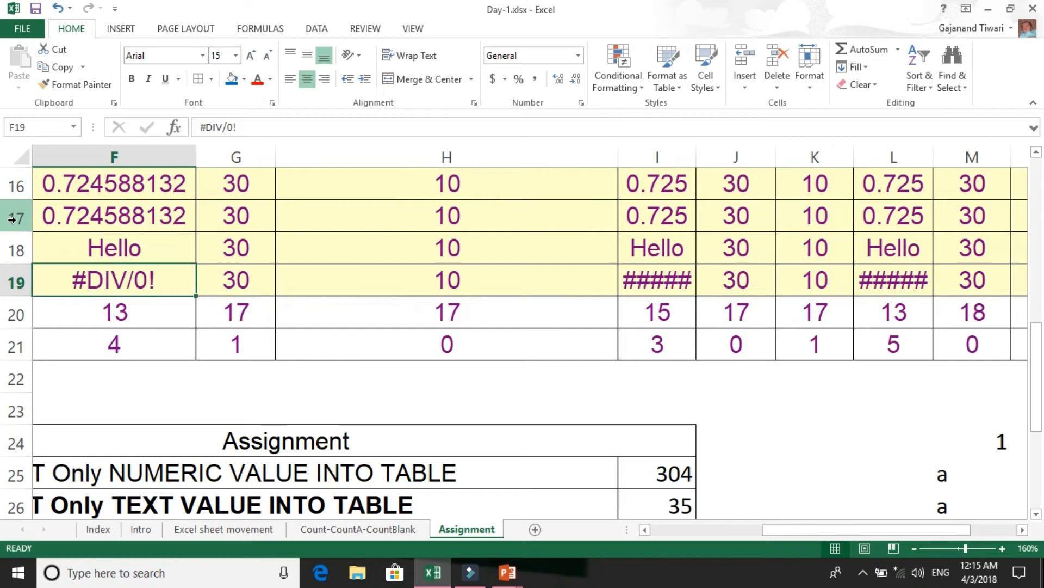
{"action": "key", "text": "Right"}
{"action": "key", "text": "Right"}
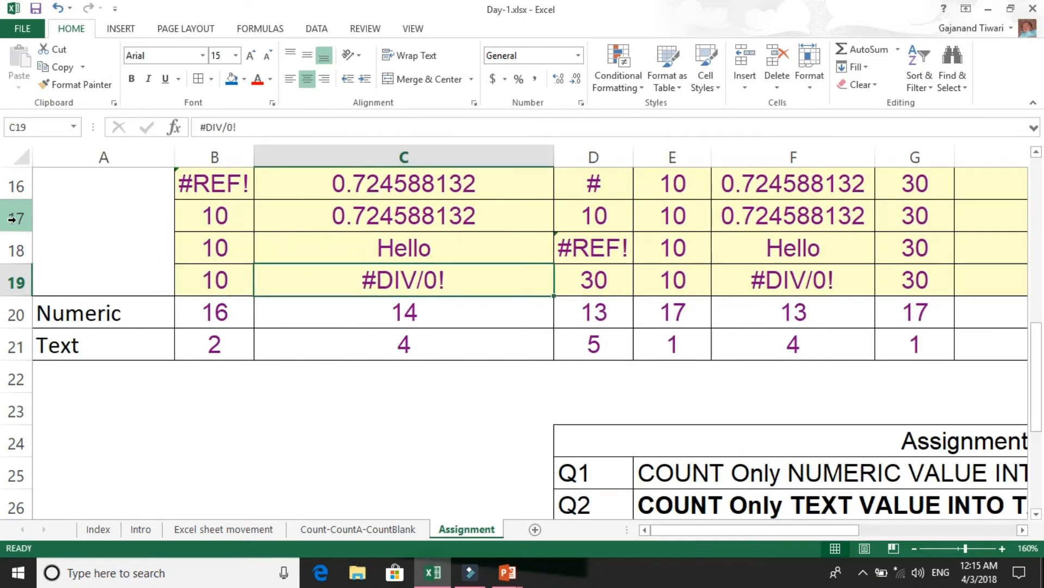
- Look up column C from row 19 to row 4 for blank cells in the table's first columns
{"action": "key", "text": "Up"}
{"action": "key", "text": "Up"}
{"action": "key", "text": "Up"}
{"action": "key", "text": "Up"}
{"action": "key", "text": "Up"}
{"action": "key", "text": "Up"}
{"action": "key", "text": "Up"}
{"action": "key", "text": "Up"}
{"action": "key", "text": "Up"}
{"action": "key", "text": "Up"}
{"action": "key", "text": "Up"}
{"action": "key", "text": "Up"}
{"action": "key", "text": "Up"}
{"action": "key", "text": "Up"}
{"action": "key", "text": "Up"}
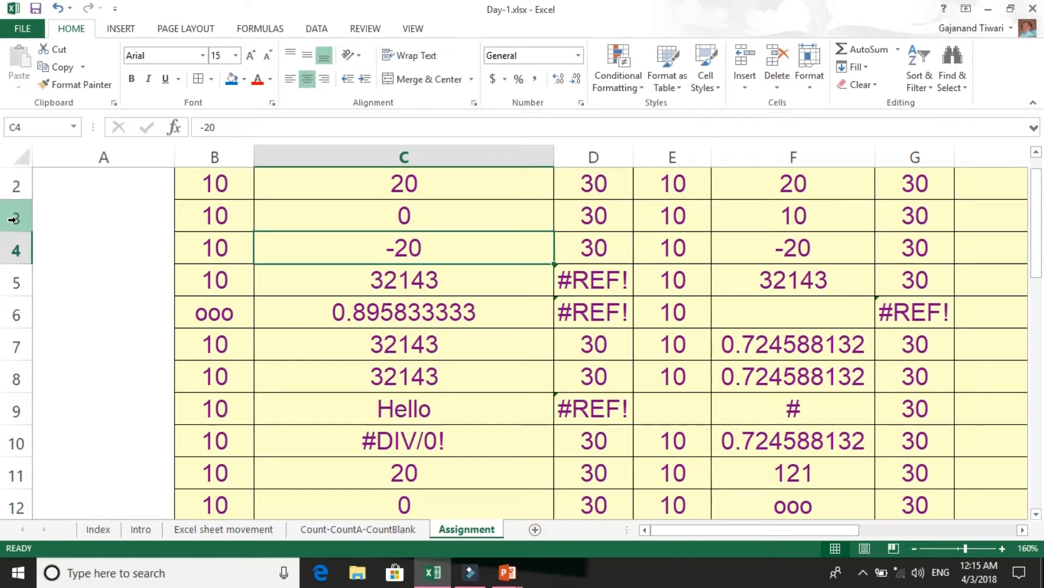
- Look down column E from row 4 to just below the table for blank cells
{"action": "key", "text": "Right"}
{"action": "key", "text": "Right"}
{"action": "key", "text": "Down"}
{"action": "key", "text": "Down"}
{"action": "key", "text": "Down"}
{"action": "key", "text": "Down"}
{"action": "key", "text": "Down"}
{"action": "key", "text": "Down"}
{"action": "key", "text": "Down"}
{"action": "key", "text": "Down"}
{"action": "key", "text": "Down"}
{"action": "key", "text": "Down"}
{"action": "key", "text": "Down"}
{"action": "key", "text": "Down"}
{"action": "key", "text": "Down"}
{"action": "key", "text": "Down"}
{"action": "key", "text": "Down"}
{"action": "key", "text": "Down"}
{"action": "key", "text": "Down"}
{"action": "key", "text": "Down"}
{"action": "key", "text": "Down"}
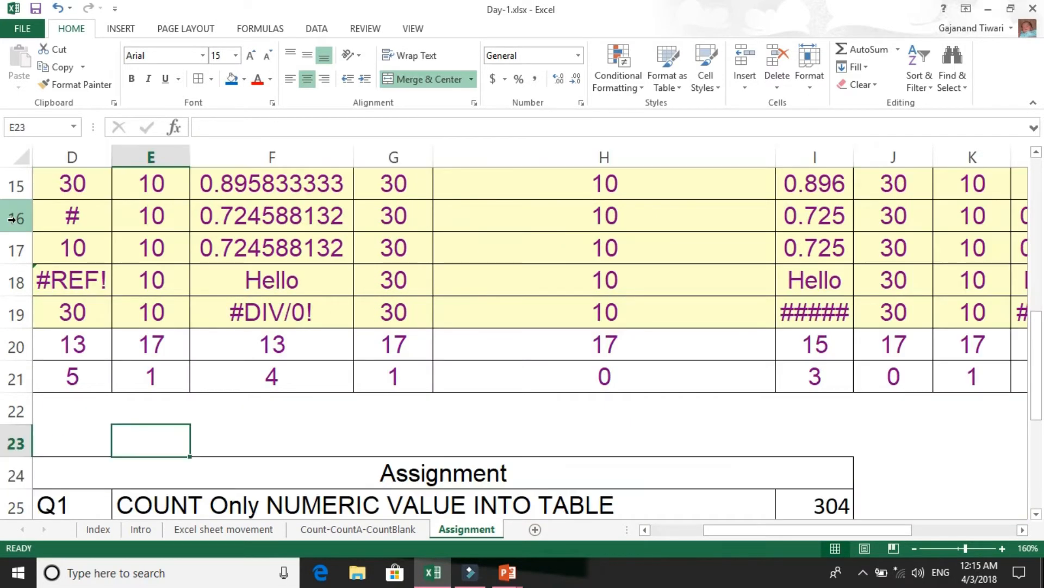
{"action": "key", "text": "Up"}
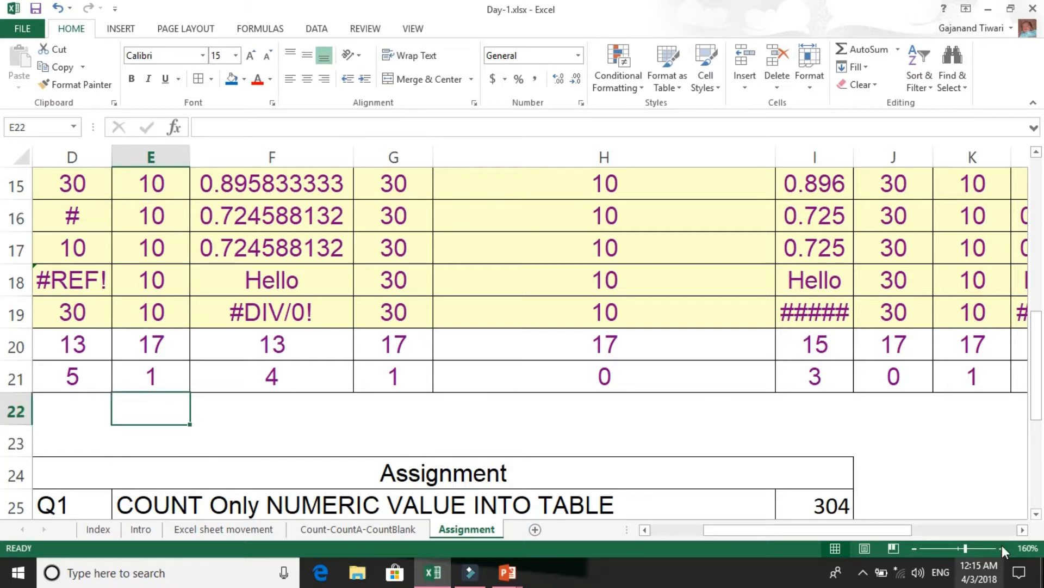
- Mark the blank table cells E9 and H13 with a red fill, with the sheet zoomed out to 130%
{"action": "left_click", "coordinate": [912, 548]}
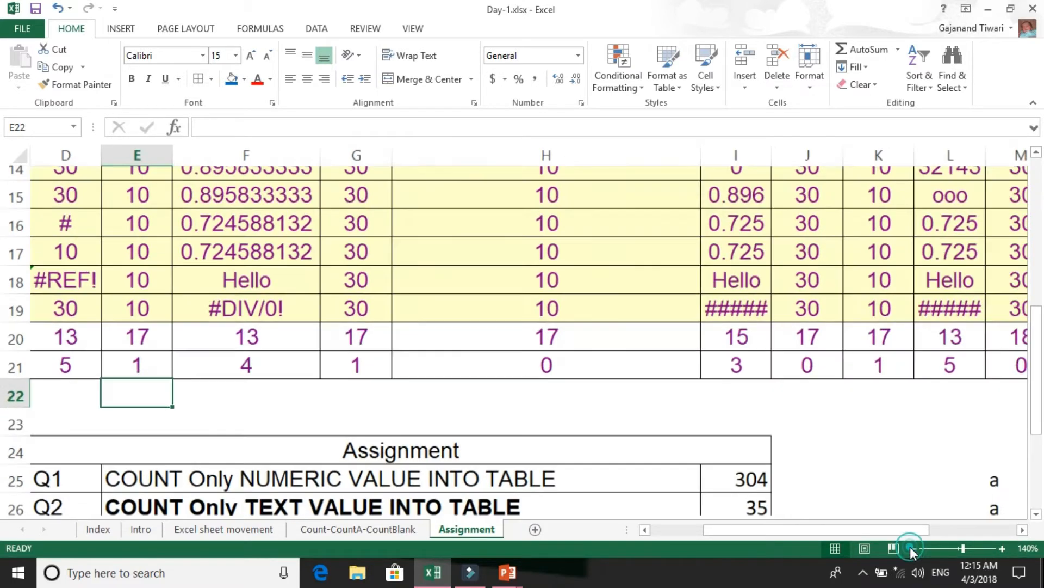
{"action": "left_click", "coordinate": [912, 547]}
{"action": "left_click", "coordinate": [911, 548]}
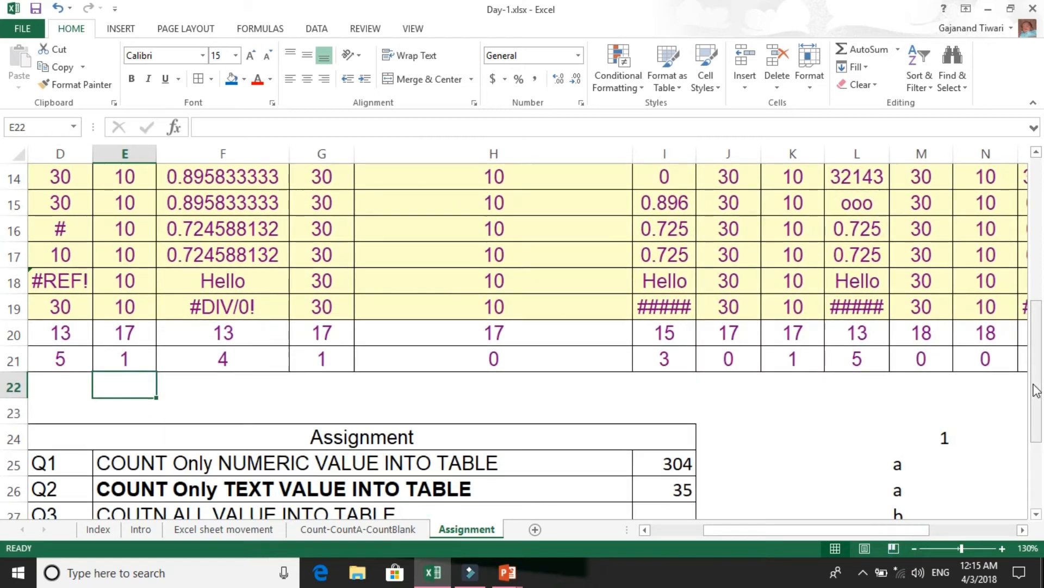
{"action": "left_click_drag", "start_coordinate": [1036, 390], "coordinate": [1008, 278]}
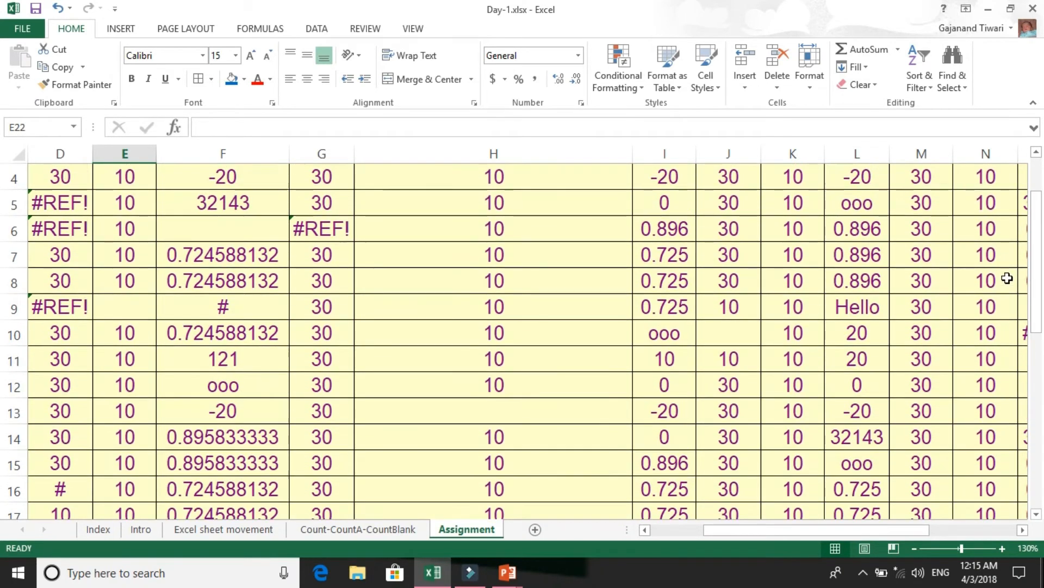
{"action": "left_click", "coordinate": [134, 305]}
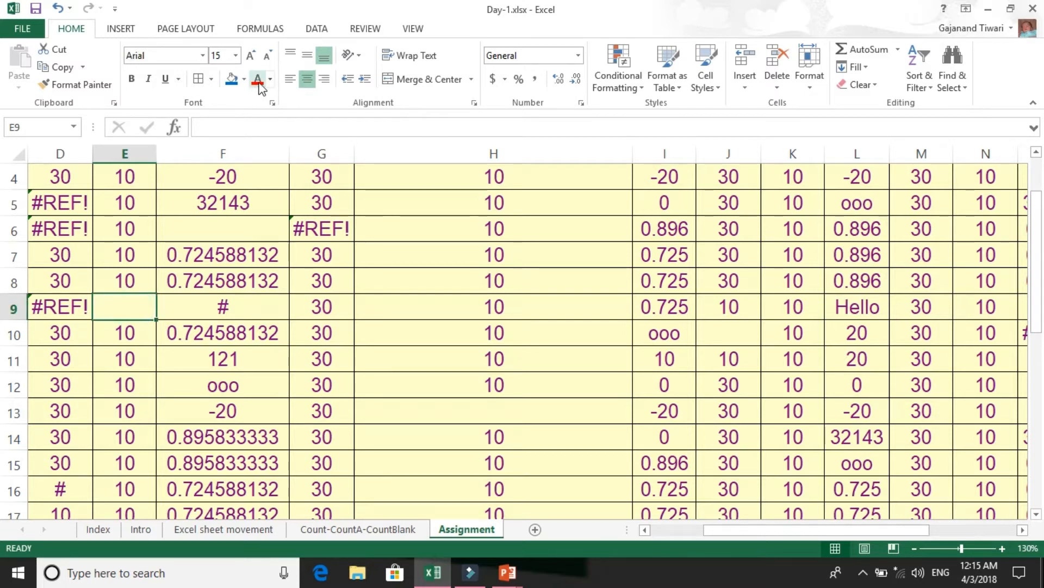
{"action": "left_click", "coordinate": [244, 79]}
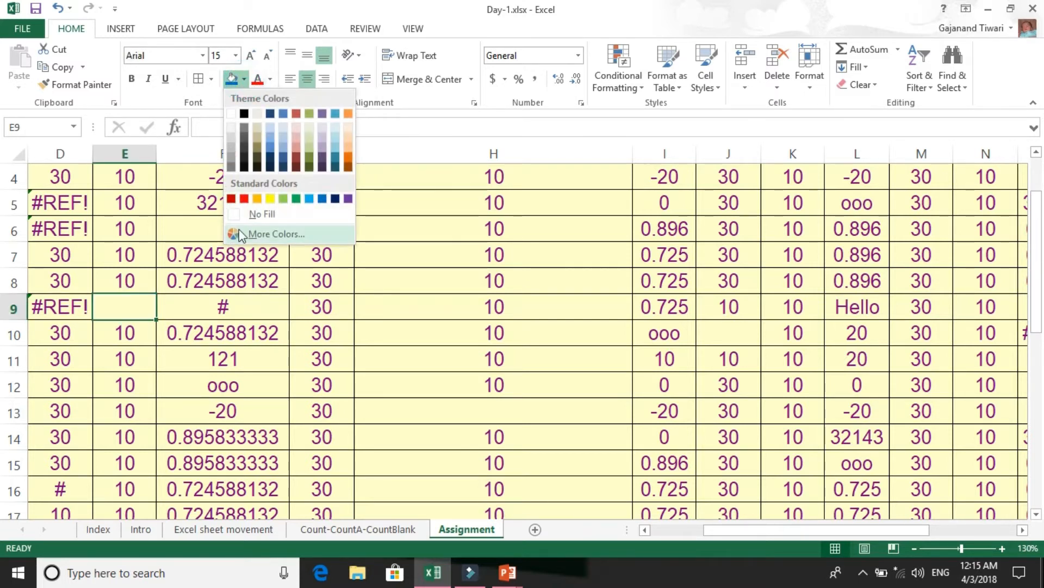
{"action": "left_click", "coordinate": [244, 198]}
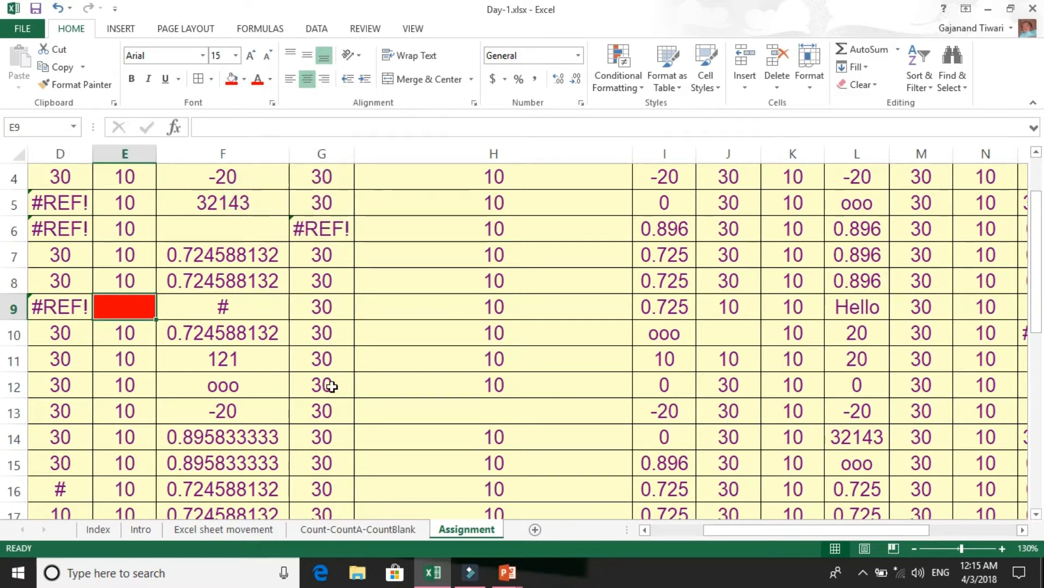
{"action": "left_click", "coordinate": [477, 418]}
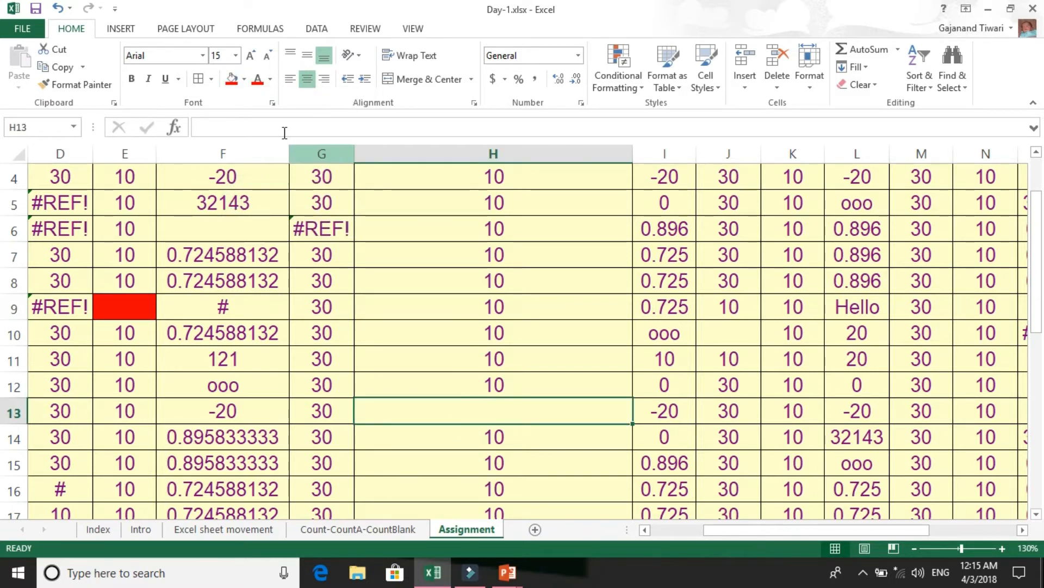
{"action": "left_click", "coordinate": [230, 78]}
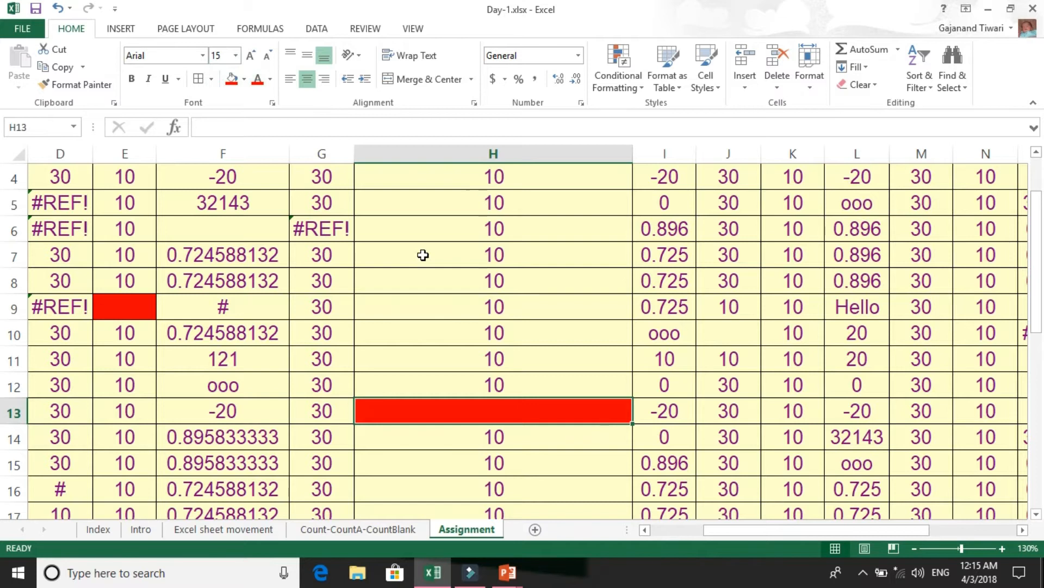
- Check the rest of the table out to column T for blank cells and fill the blank cell J10 red
{"action": "left_click", "coordinate": [1037, 515]}
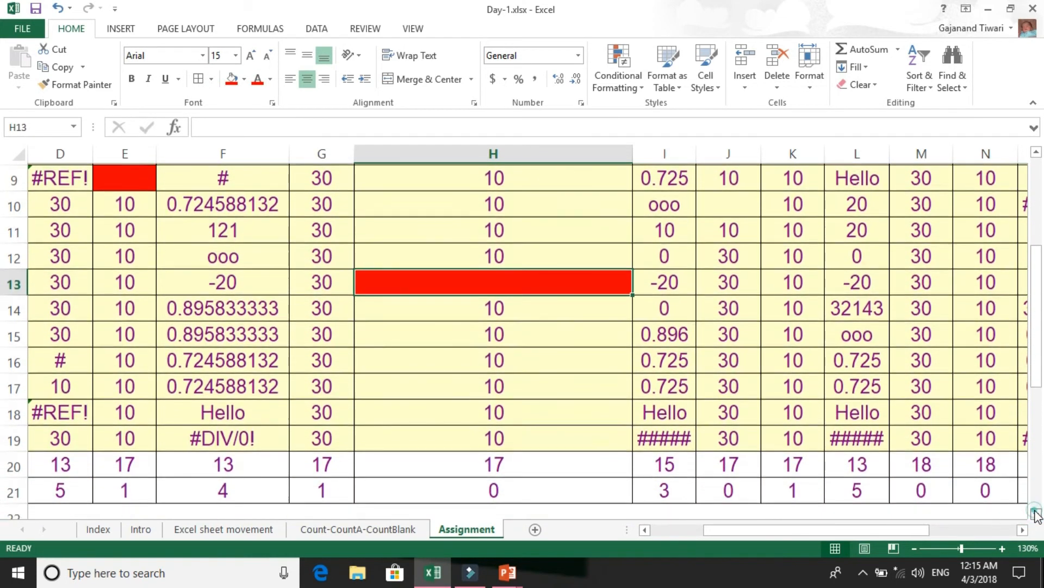
{"action": "left_click_drag", "start_coordinate": [812, 524], "coordinate": [893, 516]}
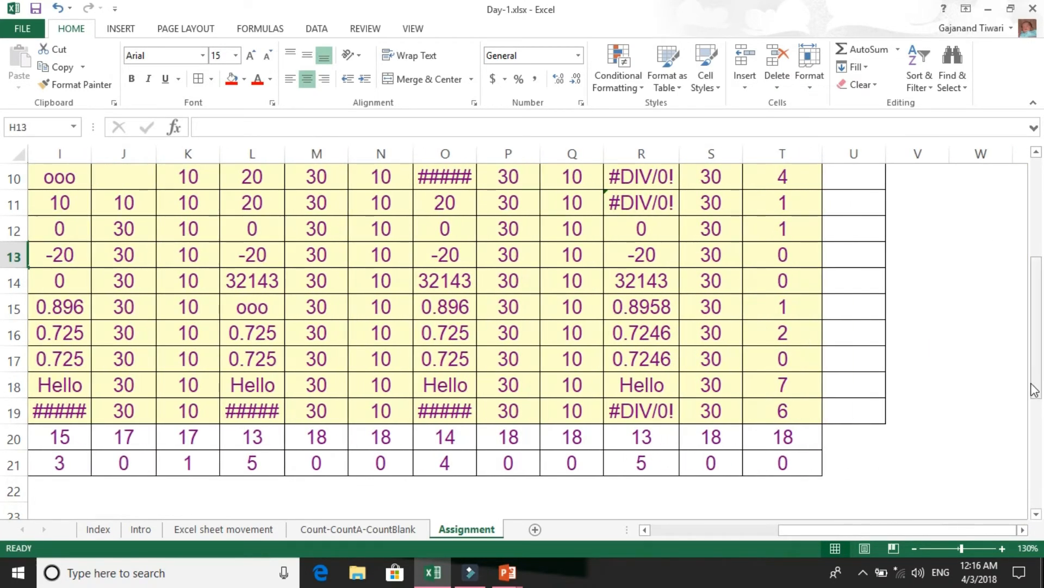
{"action": "left_click_drag", "start_coordinate": [1036, 387], "coordinate": [1006, 262]}
{"action": "left_click_drag", "start_coordinate": [847, 530], "coordinate": [818, 534]}
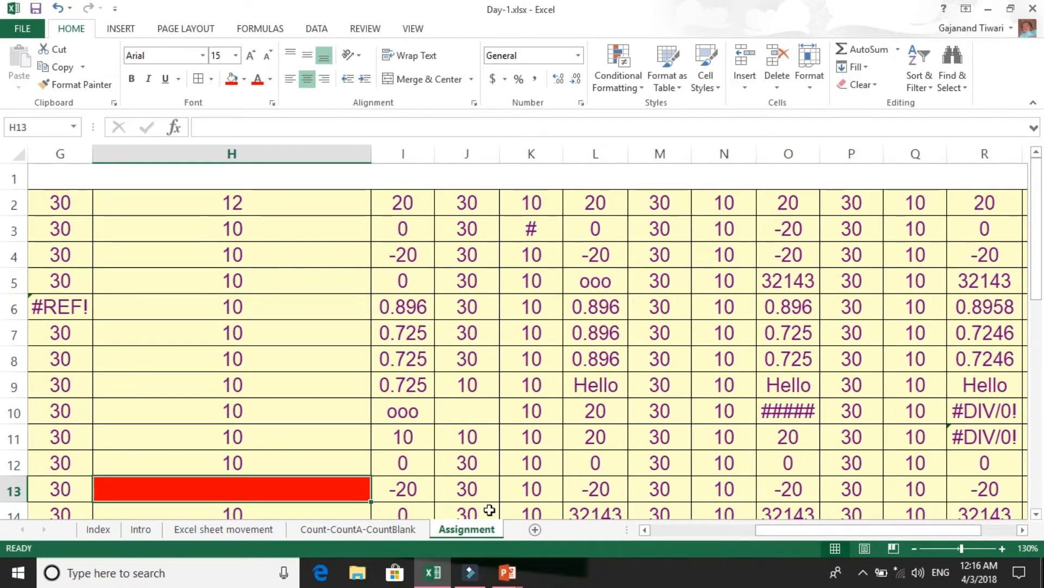
{"action": "left_click", "coordinate": [478, 406]}
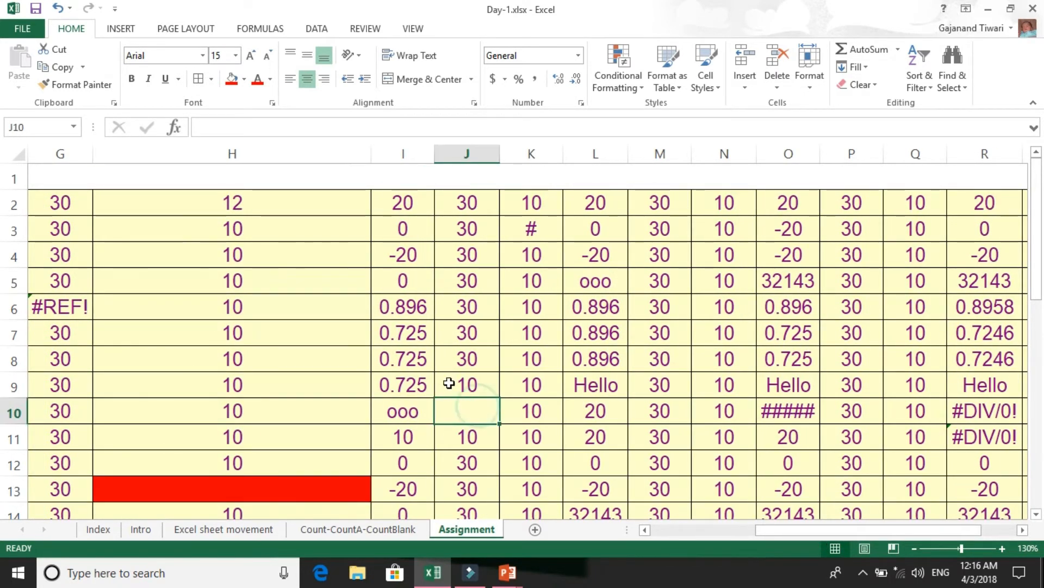
{"action": "left_click", "coordinate": [233, 81]}
- Return to the Assignment questions to review the COUNTBLANK answer in I31, and go on to the Q8 answer cell I32
{"action": "left_click", "coordinate": [359, 299]}
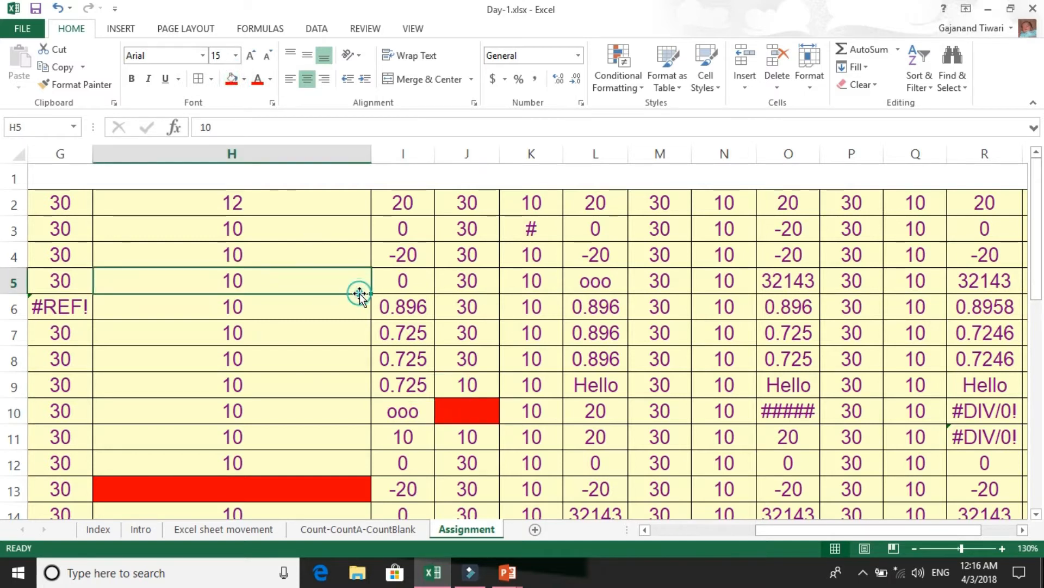
{"action": "key", "text": "Down"}
{"action": "key", "text": "Down"}
{"action": "key", "text": "Down"}
{"action": "key", "text": "Down"}
{"action": "key", "text": "Down"}
{"action": "key", "text": "Down"}
{"action": "key", "text": "Down"}
{"action": "key", "text": "Down"}
{"action": "key", "text": "Down"}
{"action": "key", "text": "Down"}
{"action": "key", "text": "Down"}
{"action": "key", "text": "Down"}
{"action": "key", "text": "Down"}
{"action": "key", "text": "Down"}
{"action": "key", "text": "Down"}
{"action": "key", "text": "Down"}
{"action": "key", "text": "Down"}
{"action": "key", "text": "Down"}
{"action": "key", "text": "Down"}
{"action": "key", "text": "Down"}
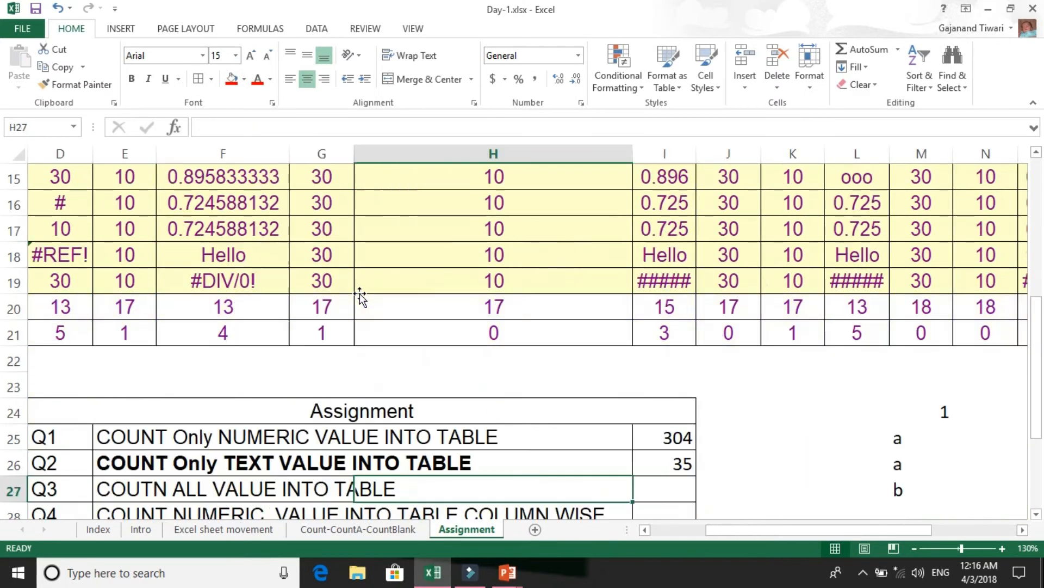
{"action": "key", "text": "Up"}
{"action": "key", "text": "Up"}
{"action": "key", "text": "Right"}
{"action": "key", "text": "Up"}
{"action": "key", "text": "Up"}
{"action": "key", "text": "Up"}
{"action": "key", "text": "Up"}
{"action": "key", "text": "Up"}
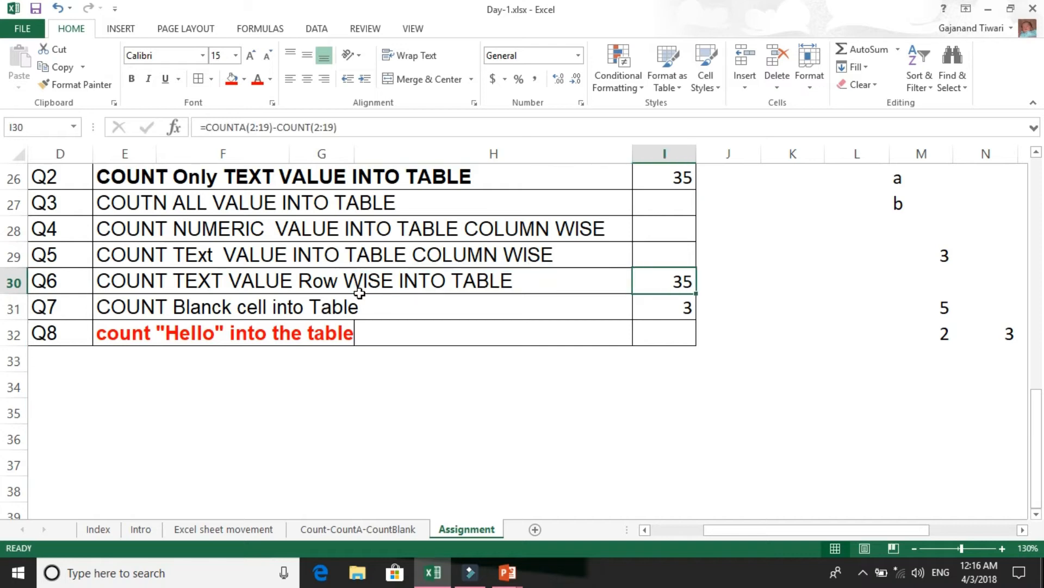
{"action": "key", "text": "Down"}
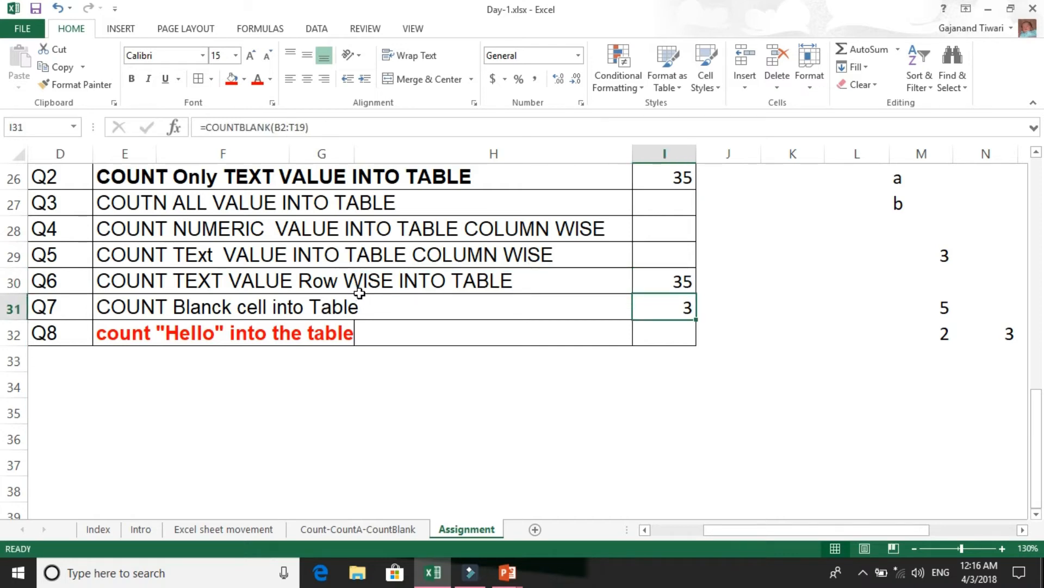
{"action": "key", "text": "Down"}
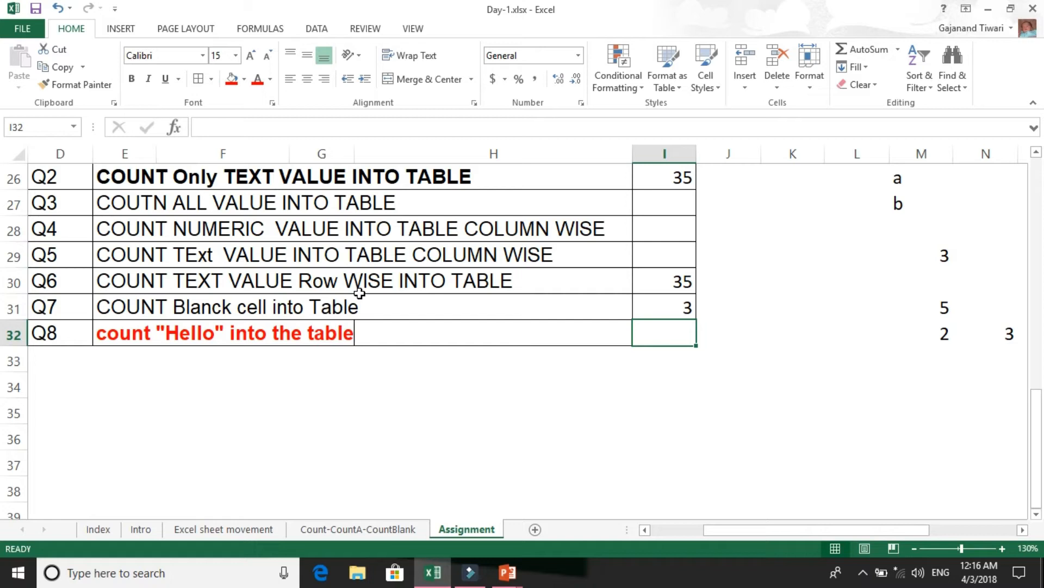
{"action": "type", "text": "=CP"}
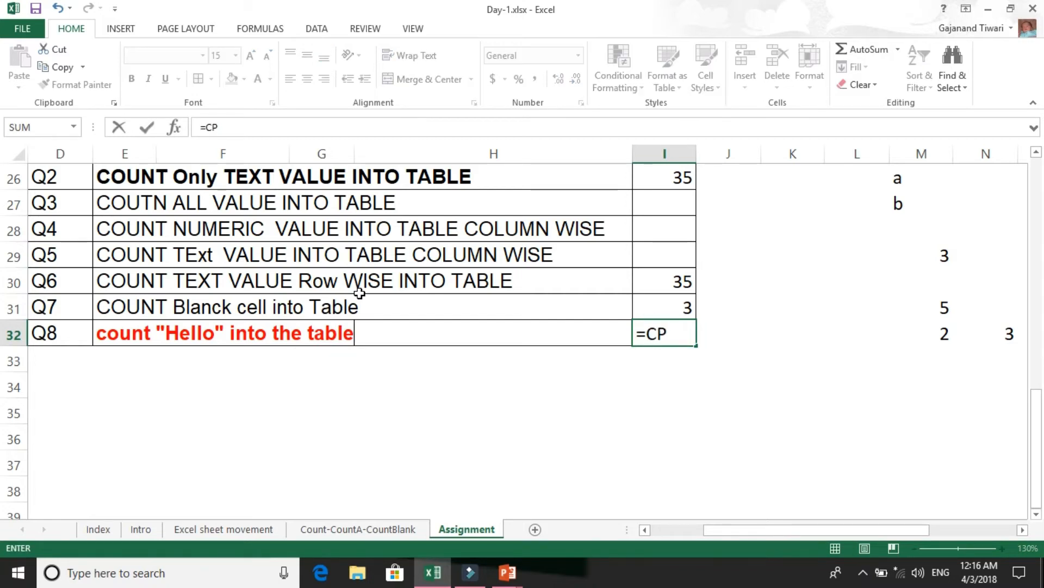
{"action": "key", "text": "BackSpace"}
{"action": "type", "text": "OUN"}
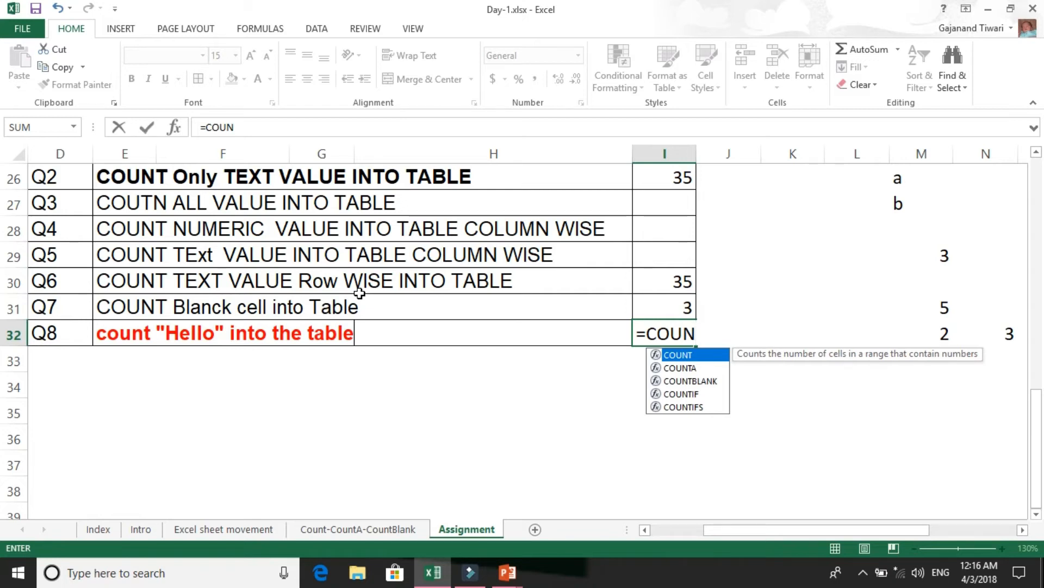
{"action": "key", "text": "Down"}
{"action": "key", "text": "Down"}
{"action": "key", "text": "Down"}
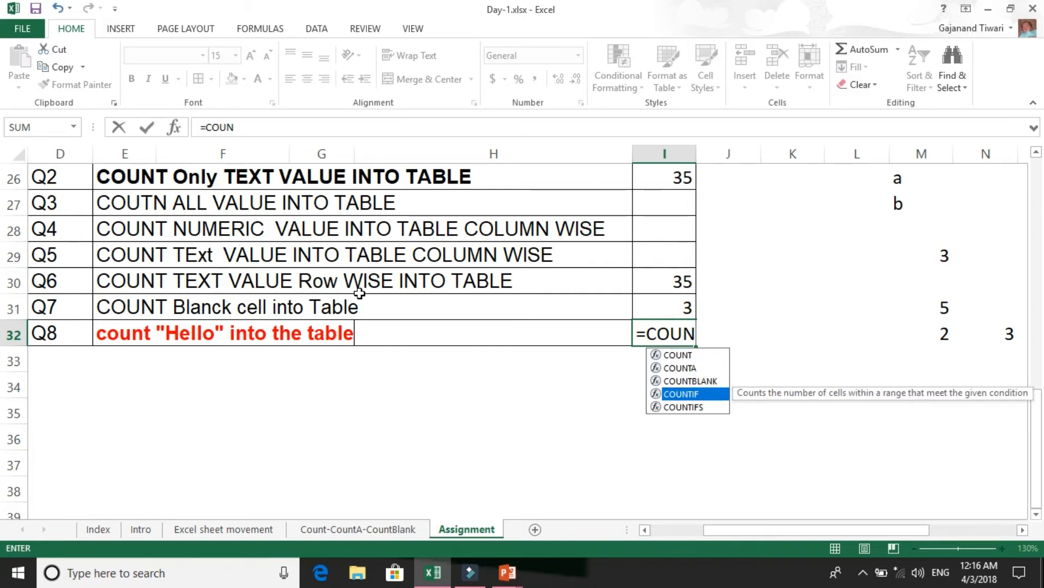
{"action": "key", "text": "Escape"}
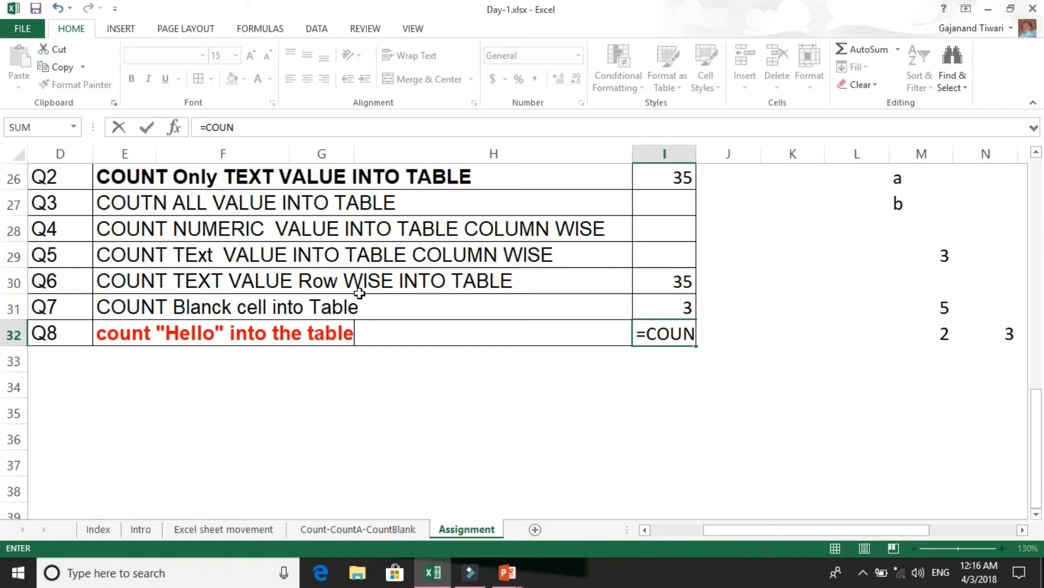
{"action": "key", "text": "Escape"}
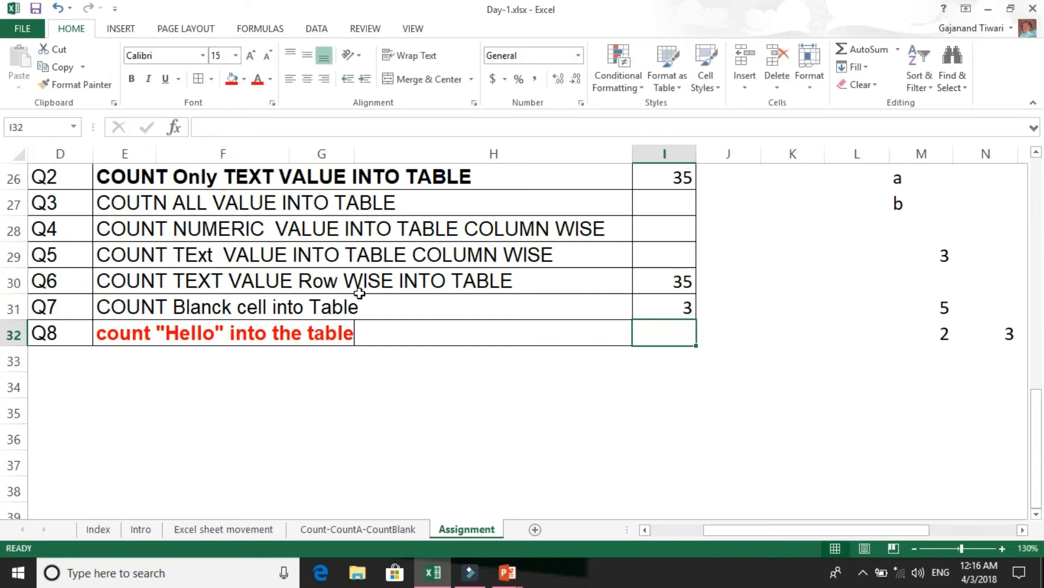
- Begin a COUNTIF formula in I32 with its range starting at the table's first cell, B2
{"action": "type", "text": "=coun"}
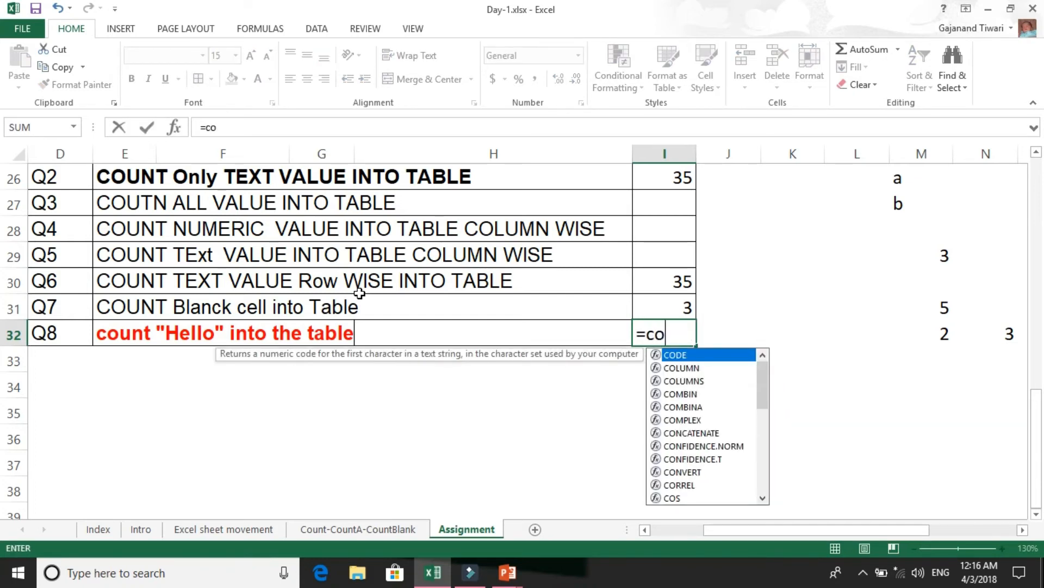
{"action": "key", "text": "Down"}
{"action": "key", "text": "Down"}
{"action": "key", "text": "Down"}
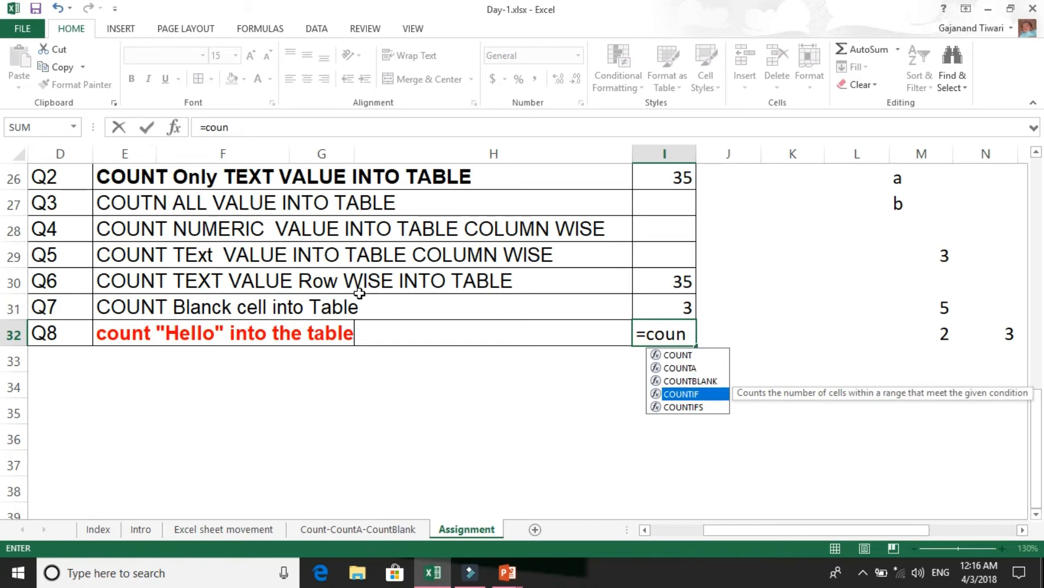
{"action": "key", "text": "Tab"}
{"action": "key", "text": "Up"}
{"action": "key", "text": "Up"}
{"action": "key", "text": "Up"}
{"action": "key", "text": "Up"}
{"action": "key", "text": "Up"}
{"action": "key", "text": "Up"}
{"action": "key", "text": "Up"}
{"action": "key", "text": "Up"}
{"action": "key", "text": "Up"}
{"action": "key", "text": "Up"}
{"action": "key", "text": "Up"}
{"action": "key", "text": "Up"}
{"action": "key", "text": "Up"}
{"action": "key", "text": "Up"}
{"action": "key", "text": "Up"}
{"action": "key", "text": "Up"}
{"action": "key", "text": "Up"}
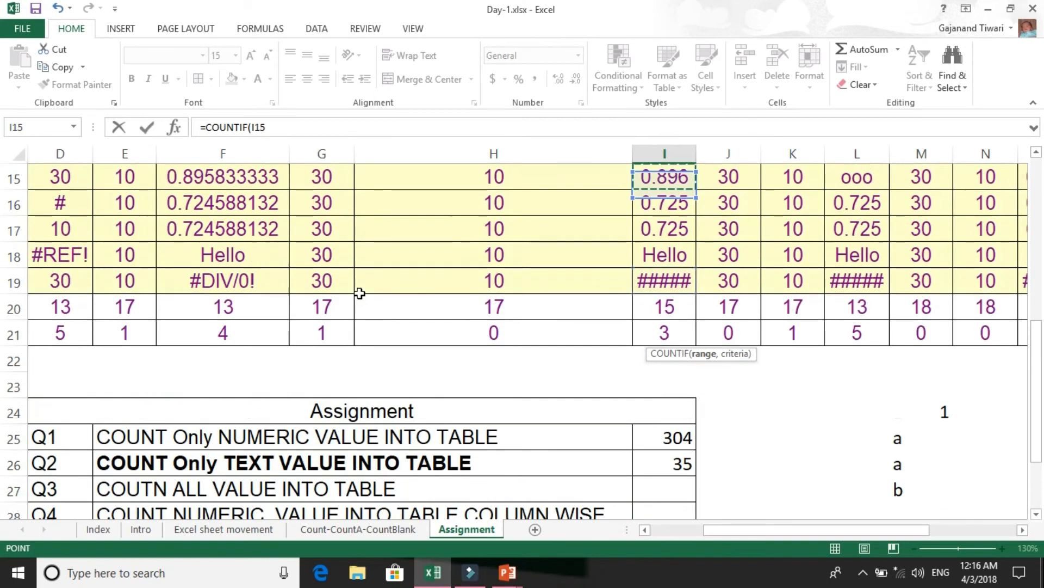
{"action": "key", "text": "Up"}
{"action": "key", "text": "Up"}
{"action": "key", "text": "Up"}
{"action": "key", "text": "Up"}
{"action": "key", "text": "Up"}
{"action": "key", "text": "Up"}
{"action": "key", "text": "Up"}
{"action": "key", "text": "Up"}
{"action": "key", "text": "Up"}
{"action": "key", "text": "Up"}
{"action": "key", "text": "Up"}
{"action": "key", "text": "Up"}
{"action": "key", "text": "Up"}
{"action": "key", "text": "Left"}
{"action": "key", "text": "Left"}
{"action": "key", "text": "Left"}
{"action": "key", "text": "Left"}
{"action": "key", "text": "Left"}
{"action": "key", "text": "Left"}
{"action": "key", "text": "Left"}
{"action": "key", "text": "Left"}
{"action": "key", "text": "Right"}
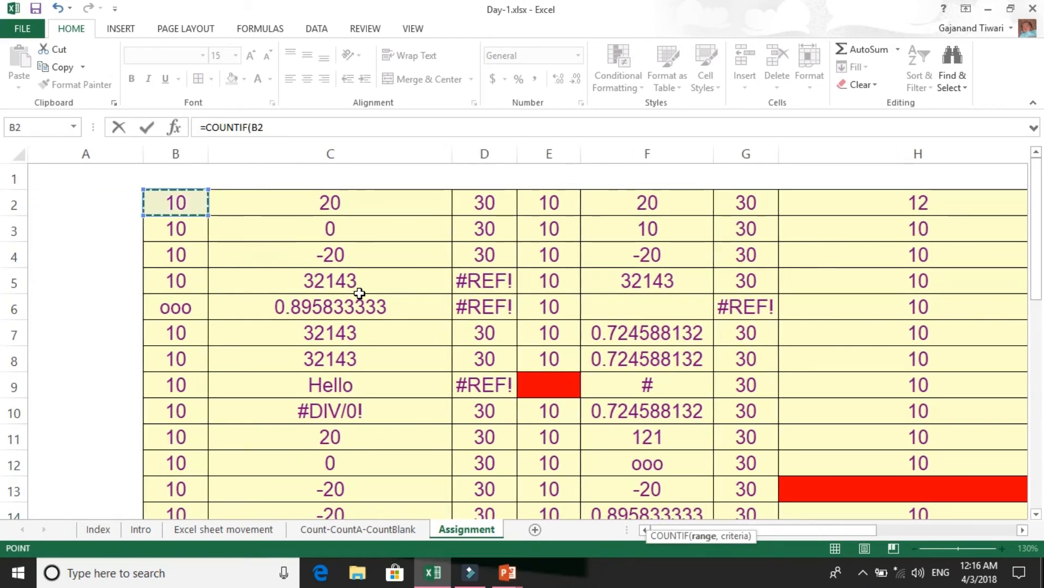
- Extend the COUNTIF range from B2 down to row 19 and across to column T, giving B2:T19
{"action": "key", "text": "shift+Down"}
{"action": "key", "text": "shift+Down"}
{"action": "key", "text": "shift+Down"}
{"action": "key", "text": "shift+Down"}
{"action": "key", "text": "shift+Down"}
{"action": "key", "text": "shift+Down"}
{"action": "key", "text": "shift+Down"}
{"action": "key", "text": "shift+Down"}
{"action": "key", "text": "shift+Down"}
{"action": "key", "text": "shift+Down"}
{"action": "key", "text": "shift+Down"}
{"action": "key", "text": "shift+Down"}
{"action": "key", "text": "shift+Down"}
{"action": "key", "text": "shift+Down"}
{"action": "key", "text": "shift+Down"}
{"action": "key", "text": "shift+Down"}
{"action": "key", "text": "shift+Down"}
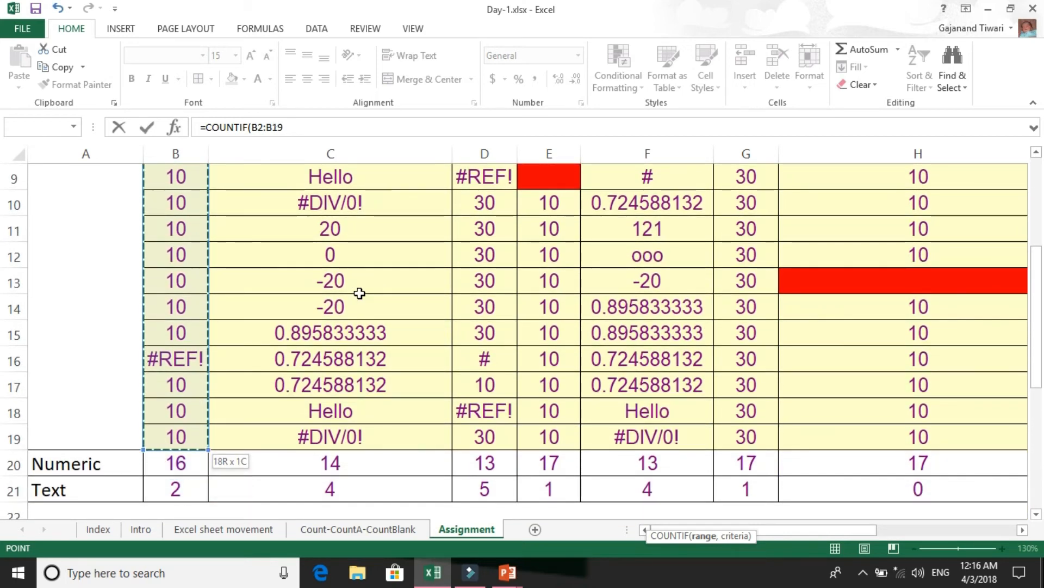
{"action": "key", "text": "ctrl+shift+Right"}
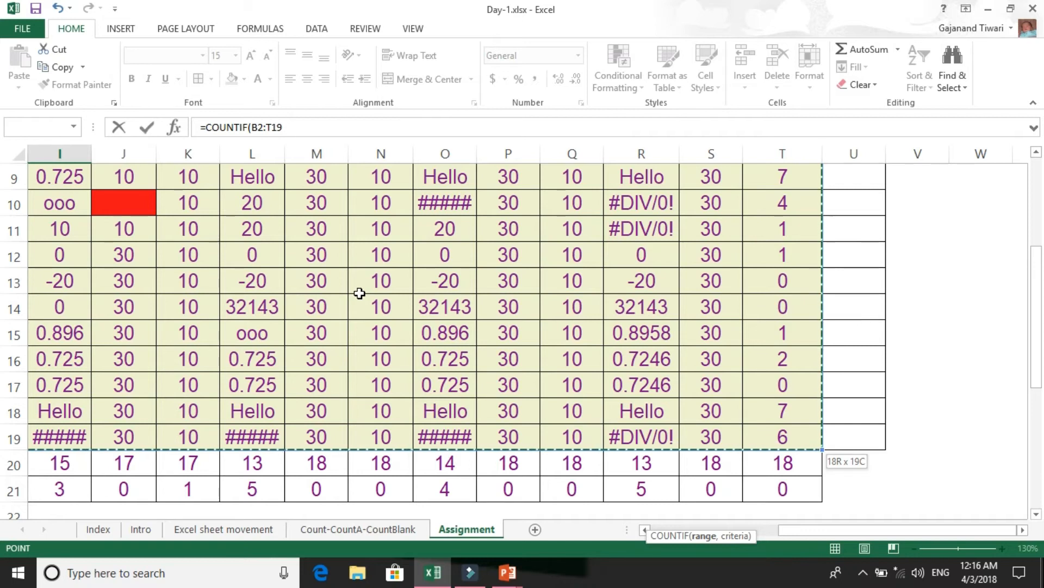
- Complete the COUNTIF formula in I32 with the criterion "Hello" and enter it
{"action": "type", "text": ",\"H"}
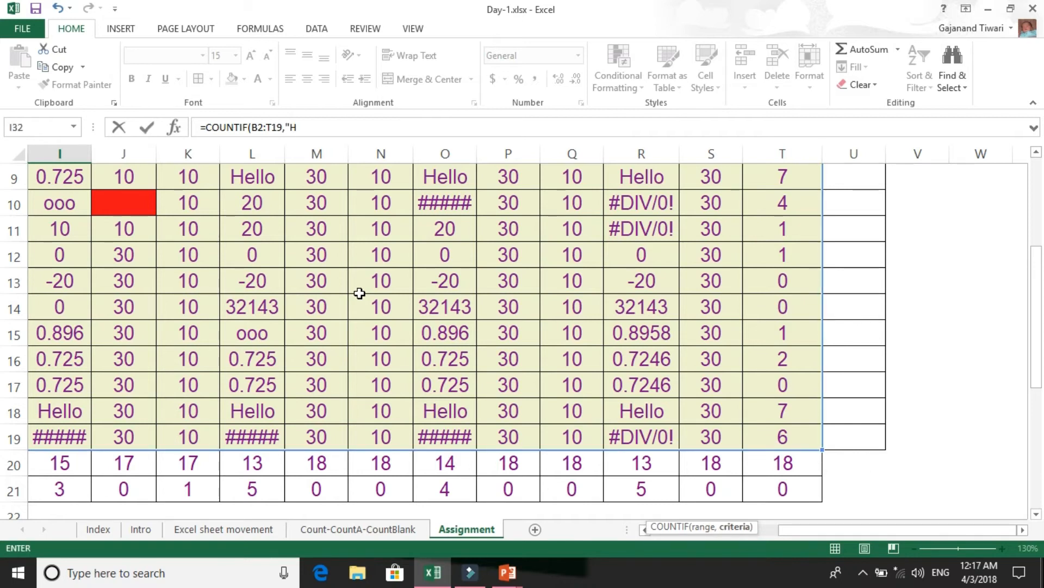
{"action": "type", "text": "ello\")"}
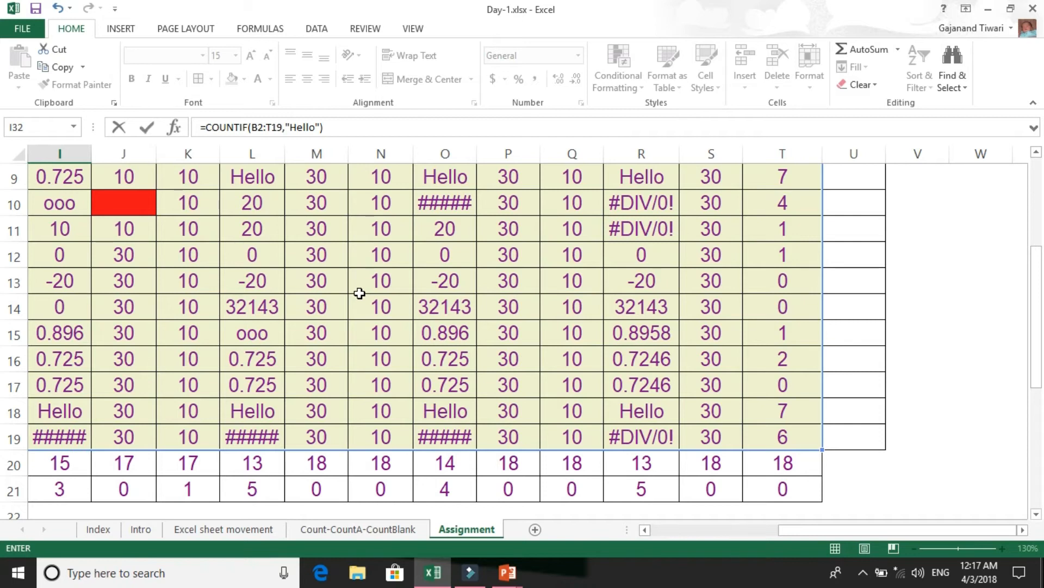
{"action": "key", "text": "Return"}
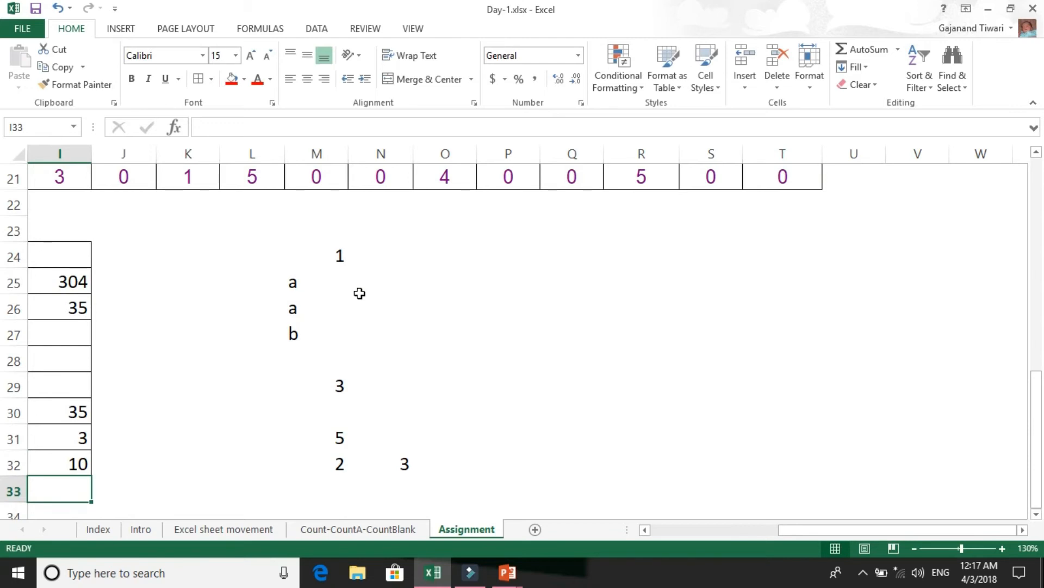
- Review the Q8 question against its COUNTIF formula in I32, and look over the neighbouring assignment questions in rows 29 to 31
{"action": "key", "text": "Up"}
{"action": "key", "text": "Left"}
{"action": "key", "text": "Left"}
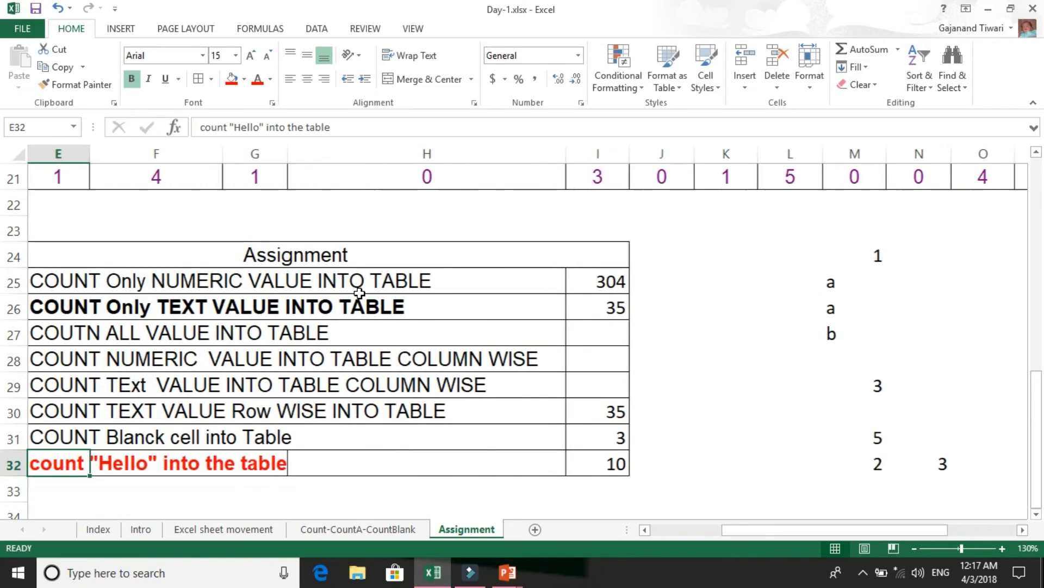
{"action": "key", "text": "Right"}
{"action": "key", "text": "Right"}
{"action": "key", "text": "Right"}
{"action": "key", "text": "Left"}
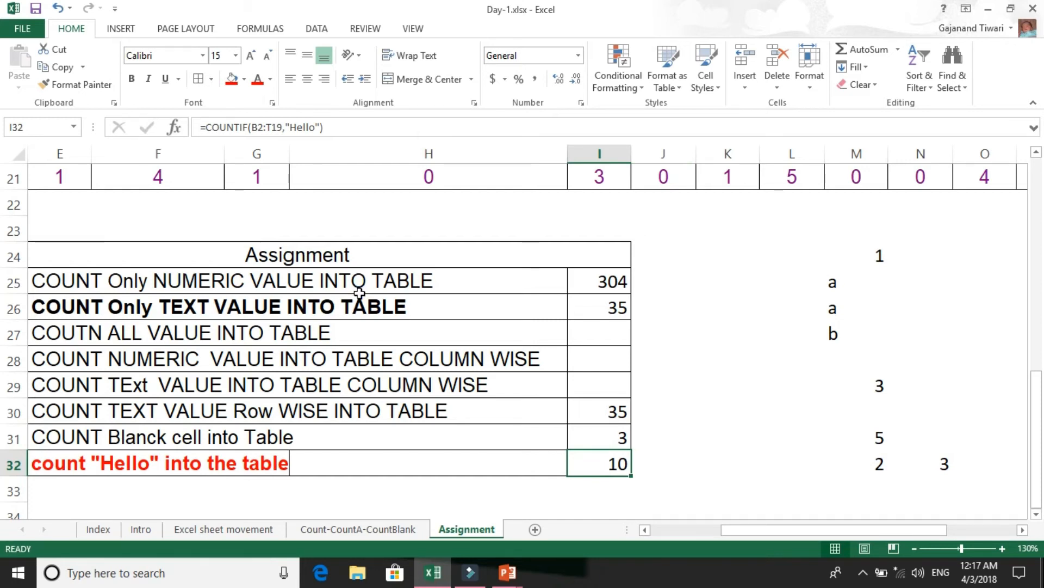
{"action": "key", "text": "Up"}
{"action": "key", "text": "Up"}
{"action": "key", "text": "Up"}
{"action": "key", "text": "Left"}
{"action": "key", "text": "Left"}
{"action": "key", "text": "Left"}
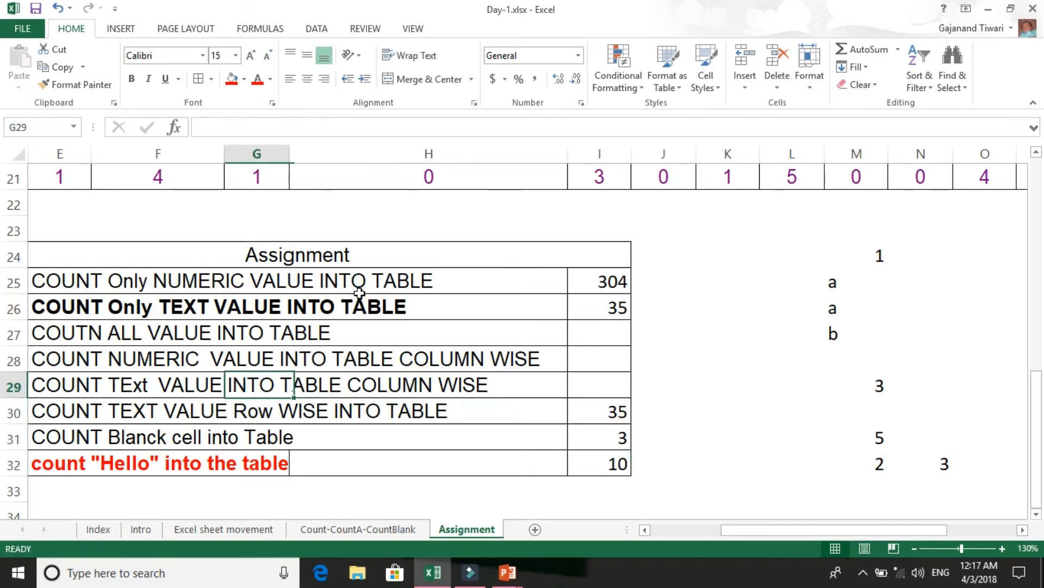
{"action": "key", "text": "Down"}
{"action": "key", "text": "Down"}
{"action": "key", "text": "Down"}
{"action": "key", "text": "Left"}
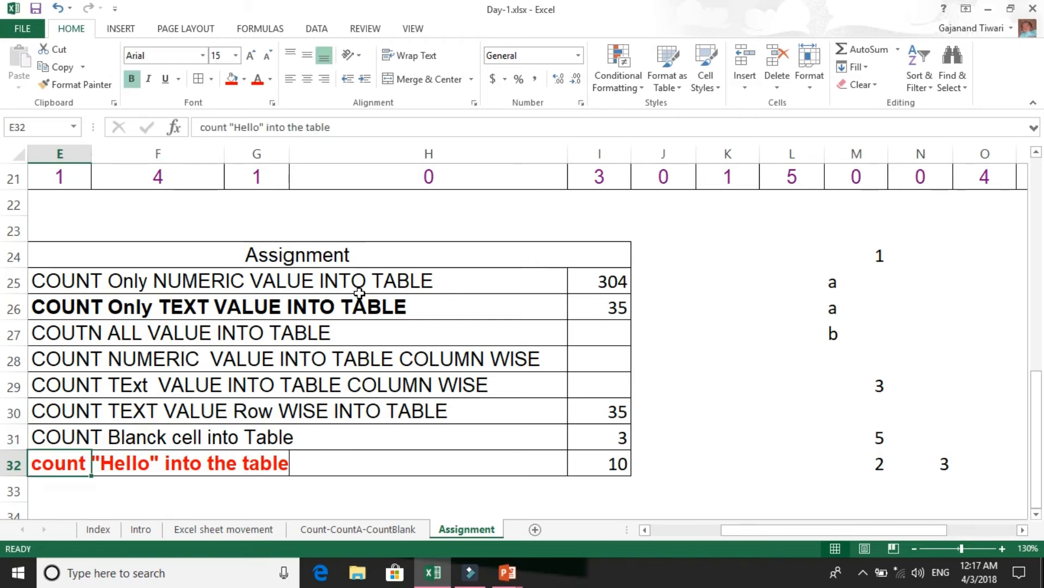
{"action": "key", "text": "Up"}
{"action": "key", "text": "Up"}
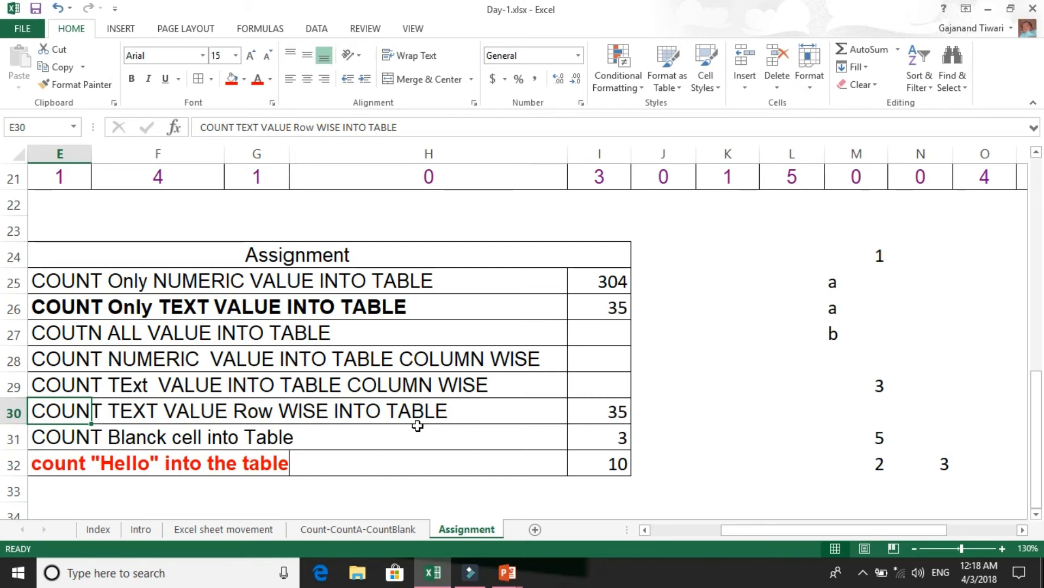
{"action": "key", "text": "Down"}
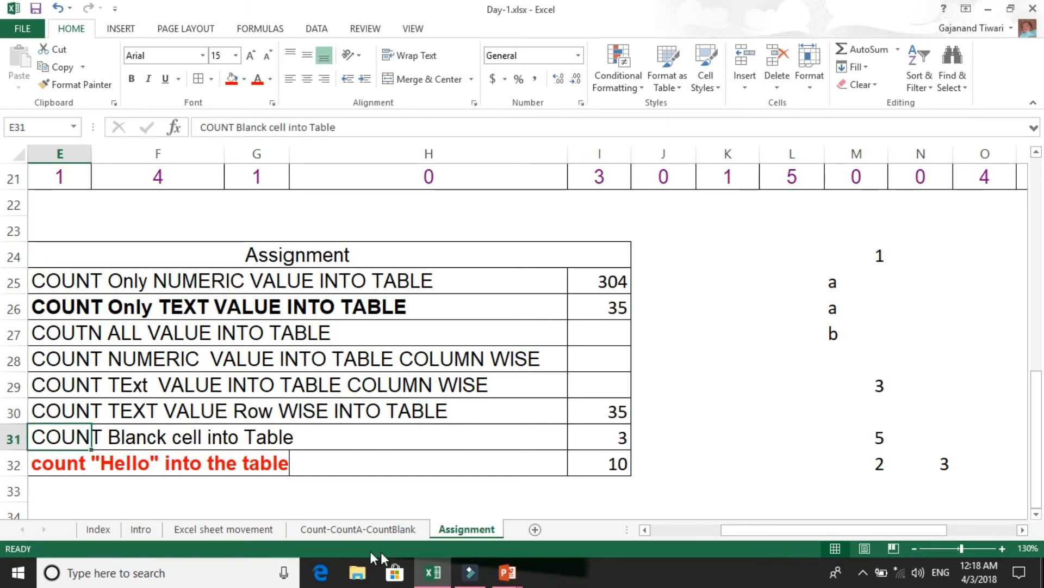
- Look over the counting examples on the Count-CountA-CountBlank sheet and the function list on the Index sheet
{"action": "left_click", "coordinate": [370, 535]}
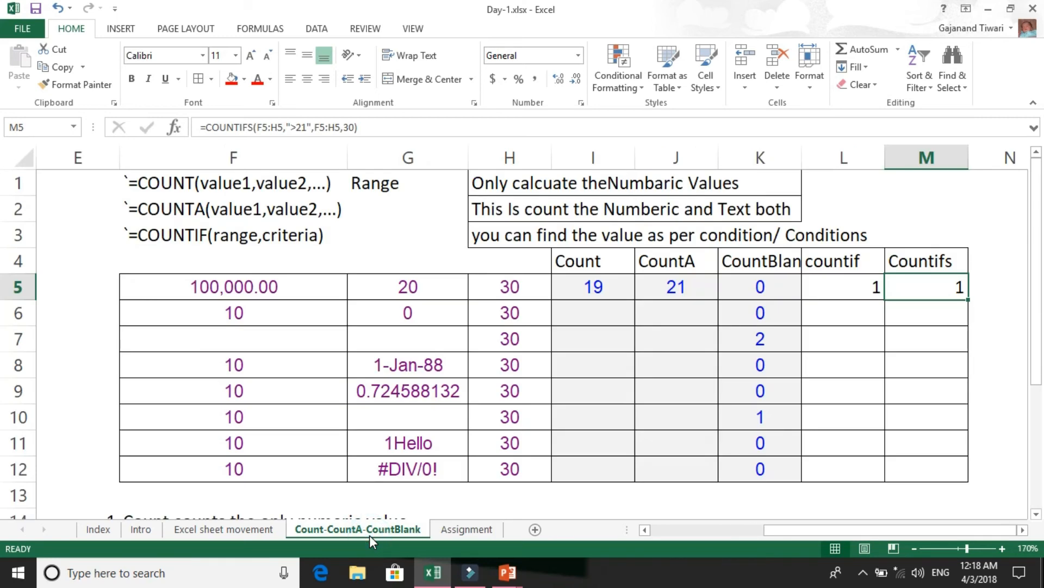
{"action": "left_click", "coordinate": [583, 415]}
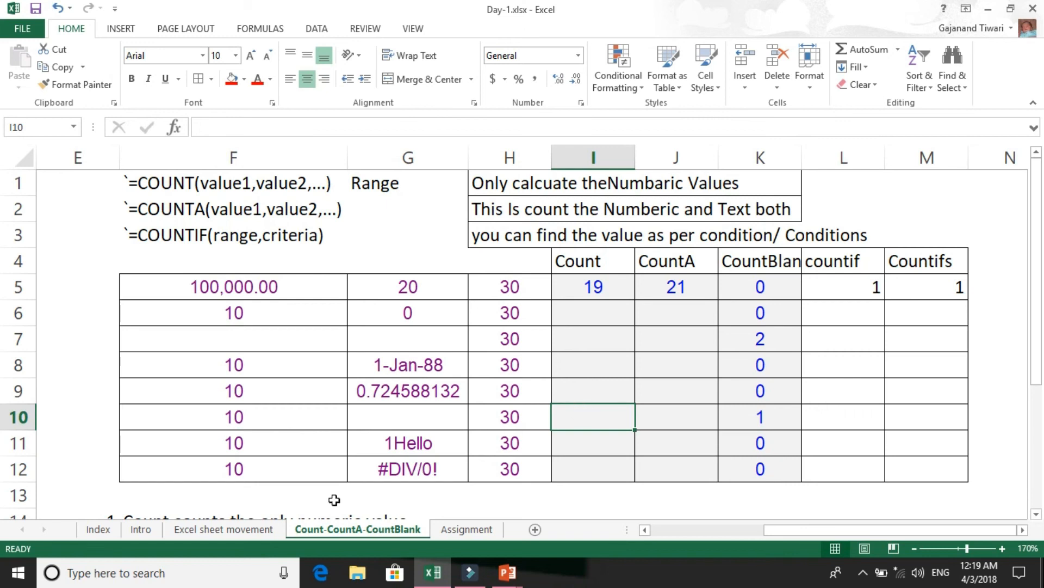
{"action": "left_click", "coordinate": [92, 528]}
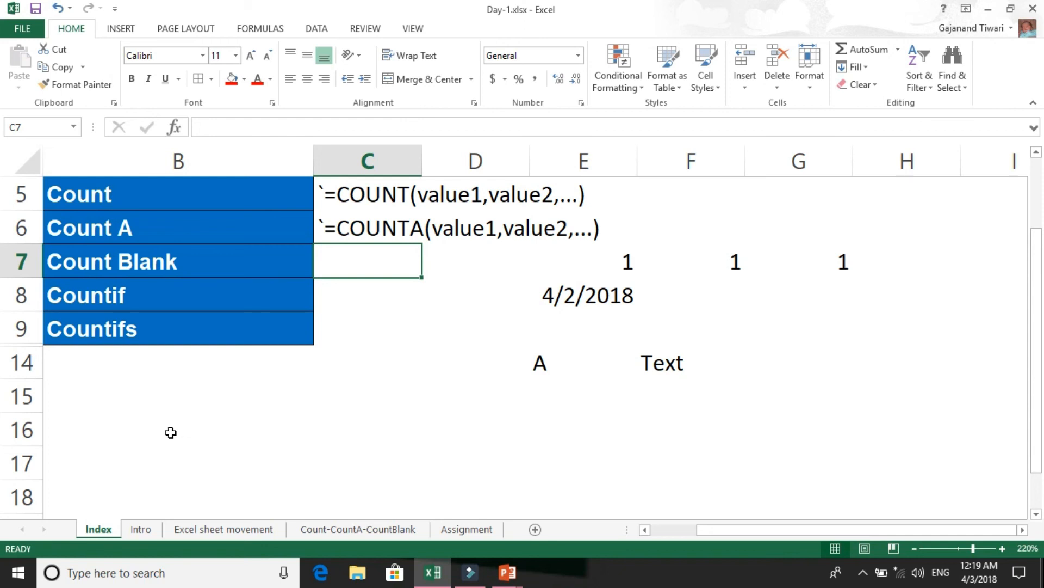
- Switch to the PowerPoint slide show to view the "What you'll Learn" slide
{"action": "left_click", "coordinate": [473, 584]}
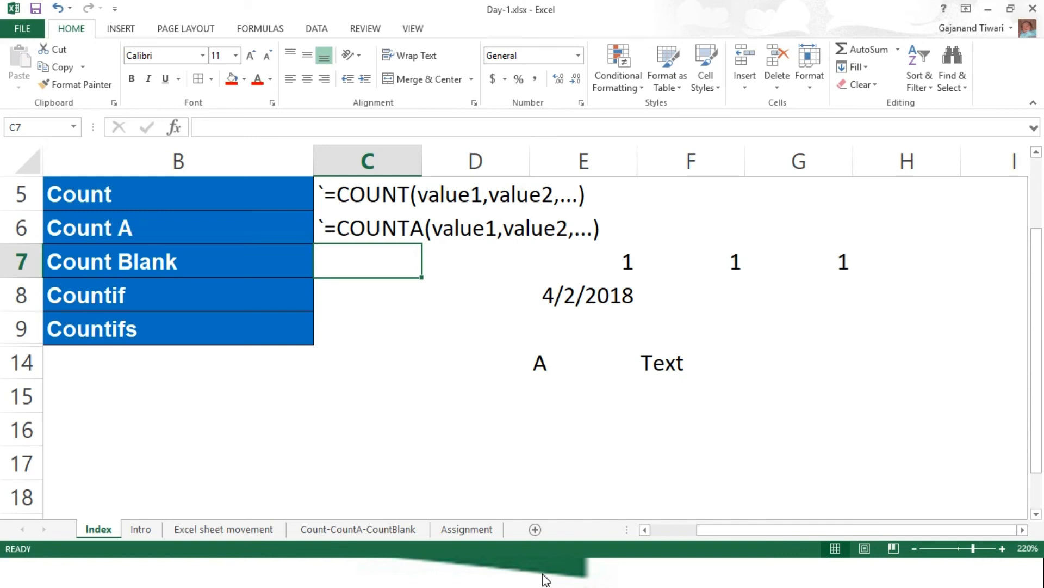
{"action": "key", "text": "alt+Tab"}
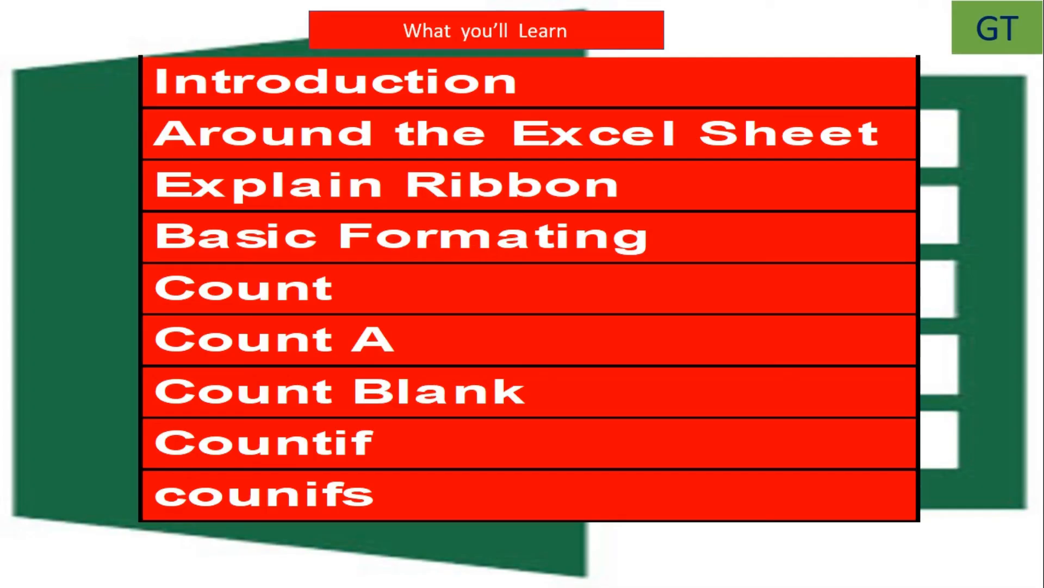